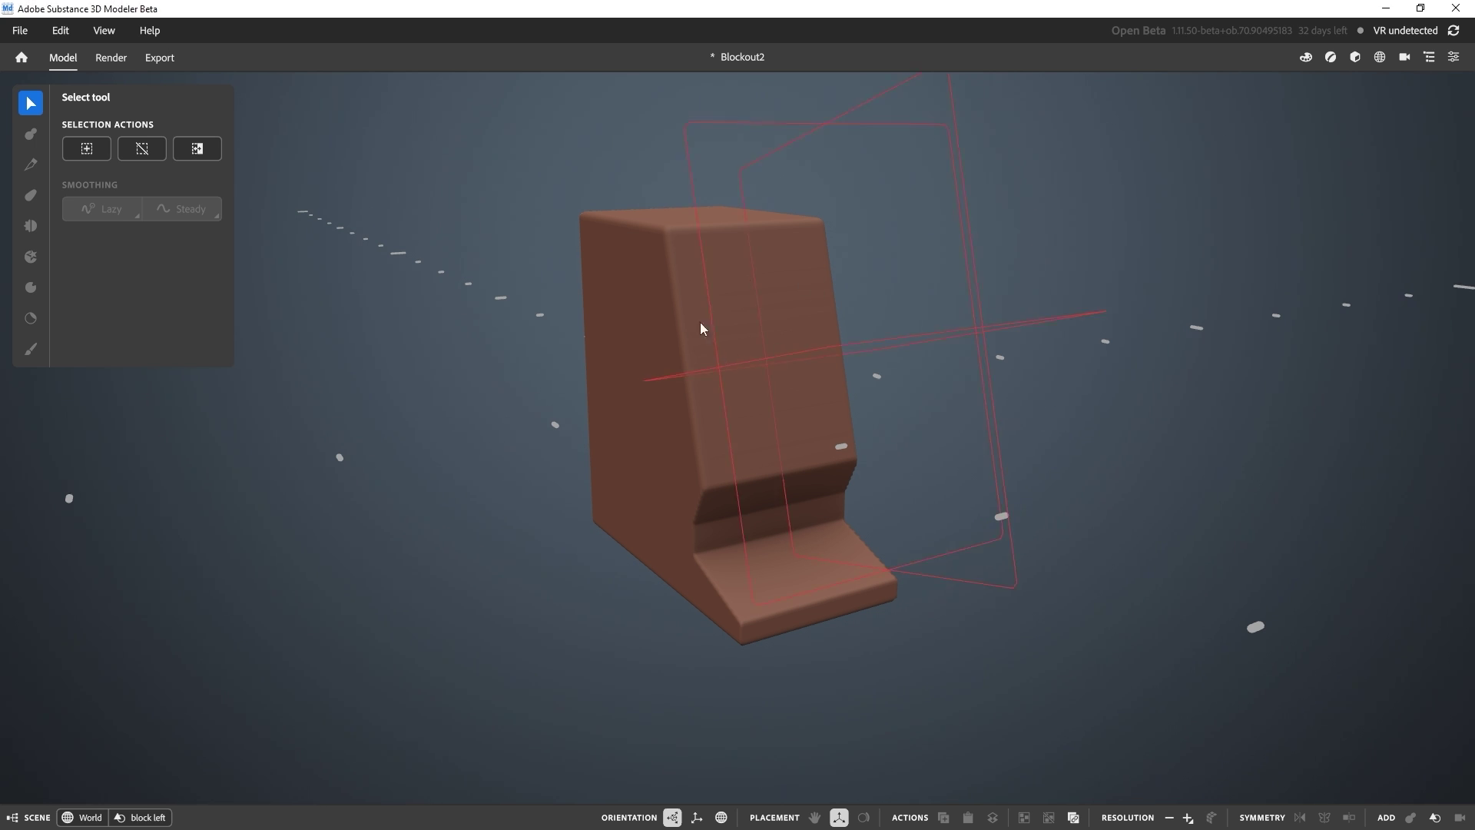
Step: Examine the left block from several angles and compare it with the concept art reference
alt+drag(811, 351, 833, 350)
middle_drag(835, 355, 873, 361)
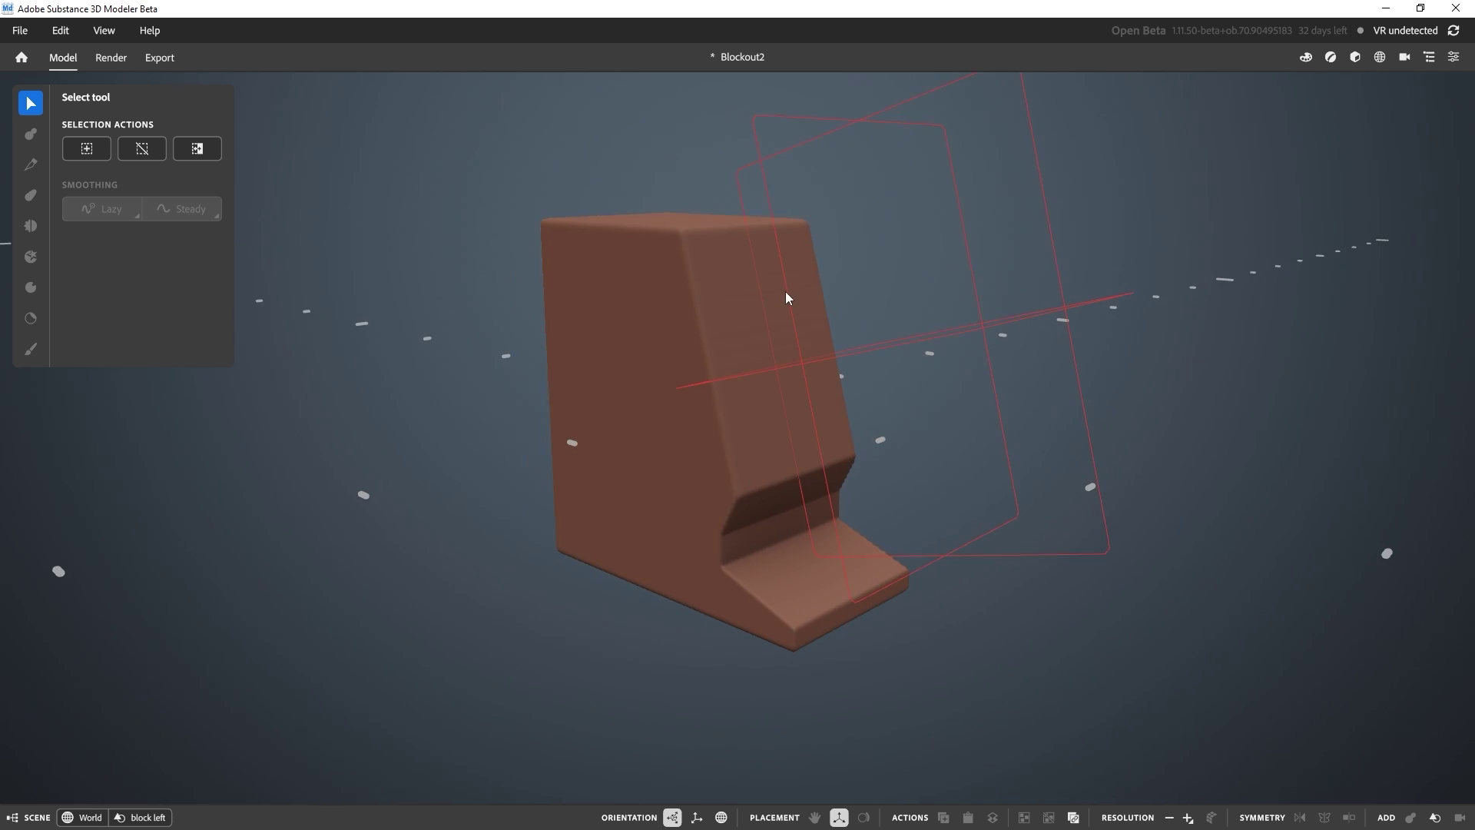
middle_drag(886, 459, 792, 515)
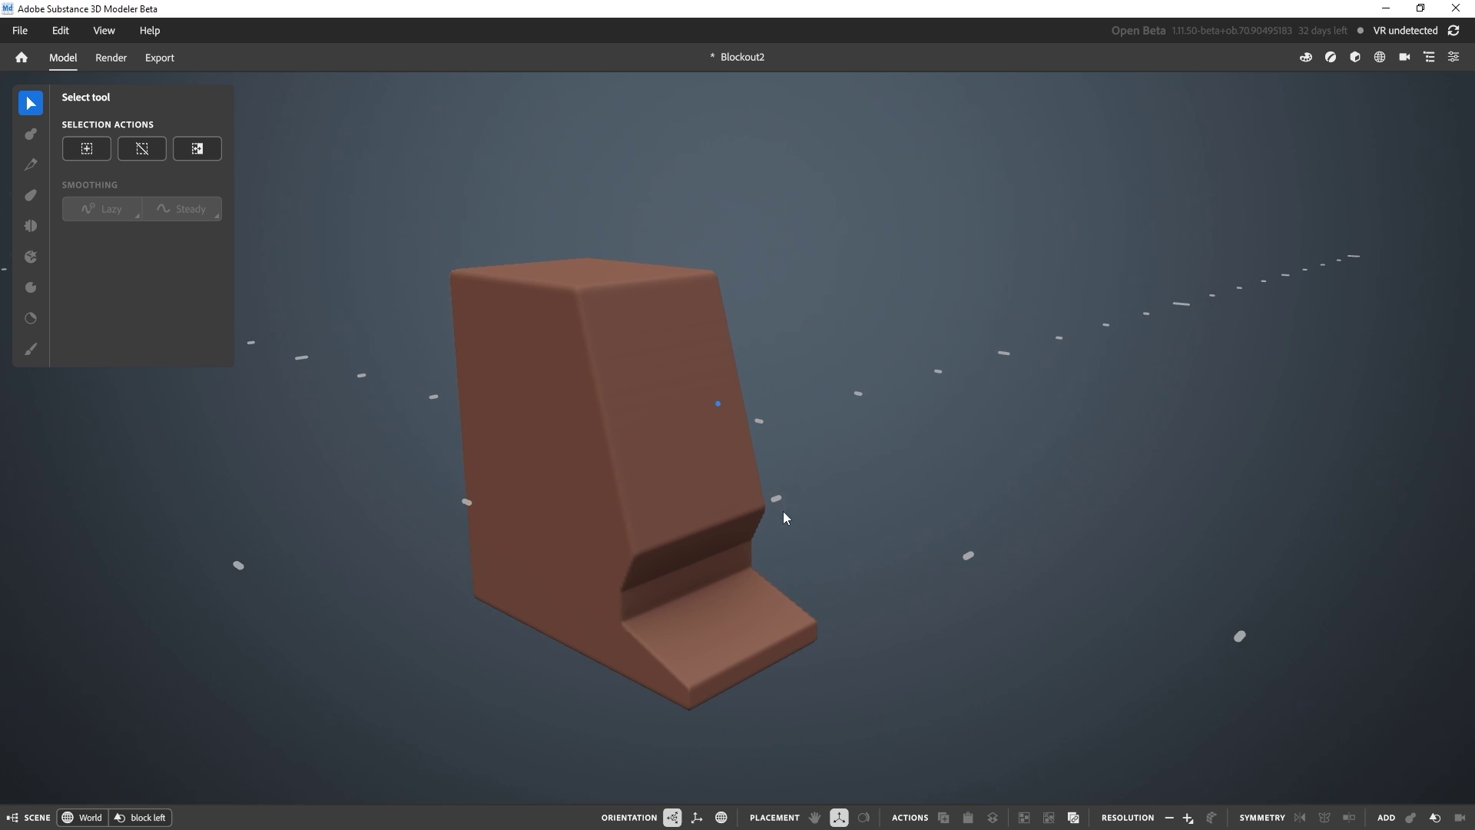
middle_drag(758, 409, 804, 399)
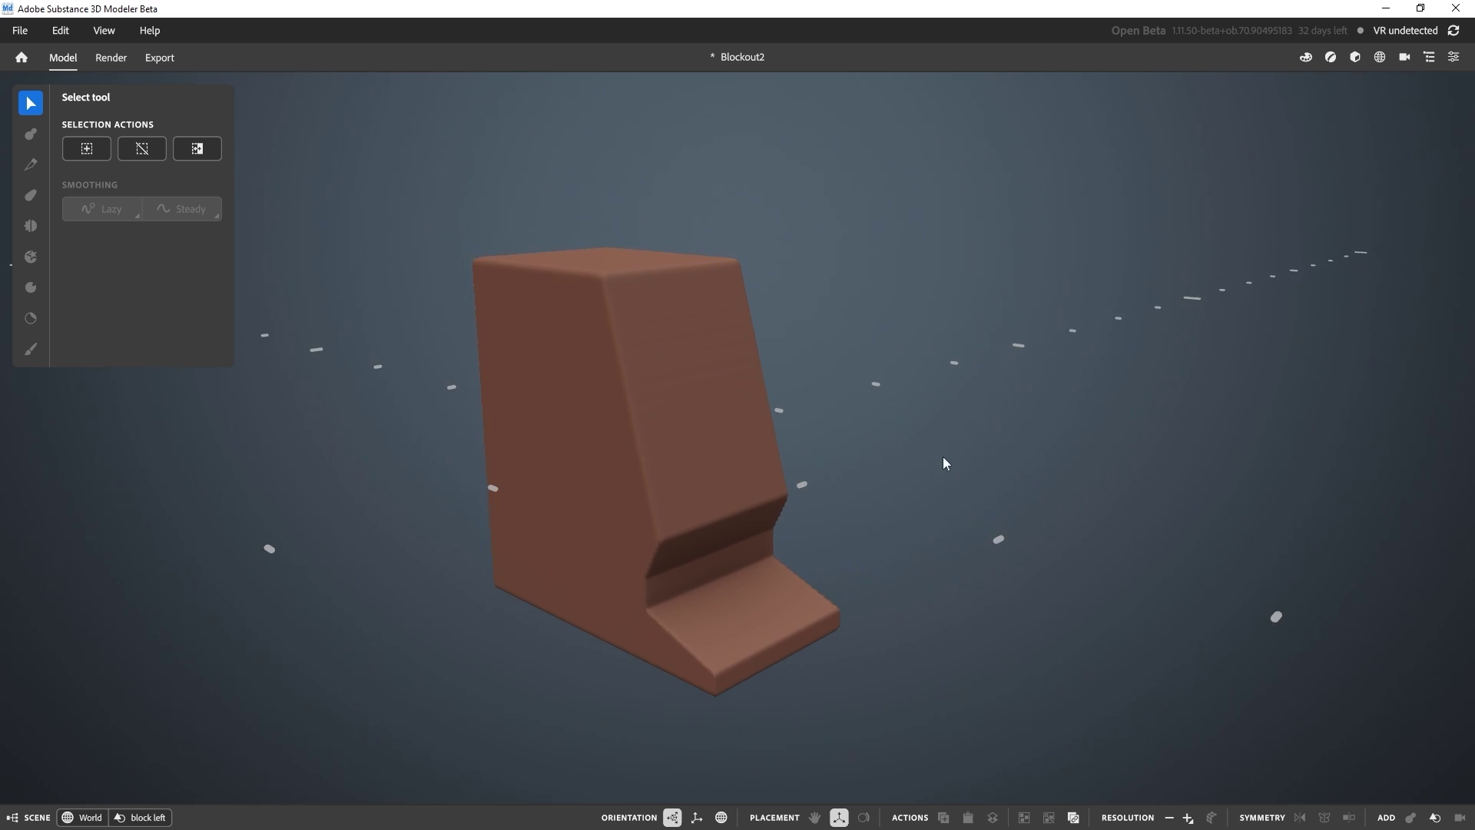
alt+middle_drag(807, 496, 827, 486)
alt+drag(826, 486, 776, 471)
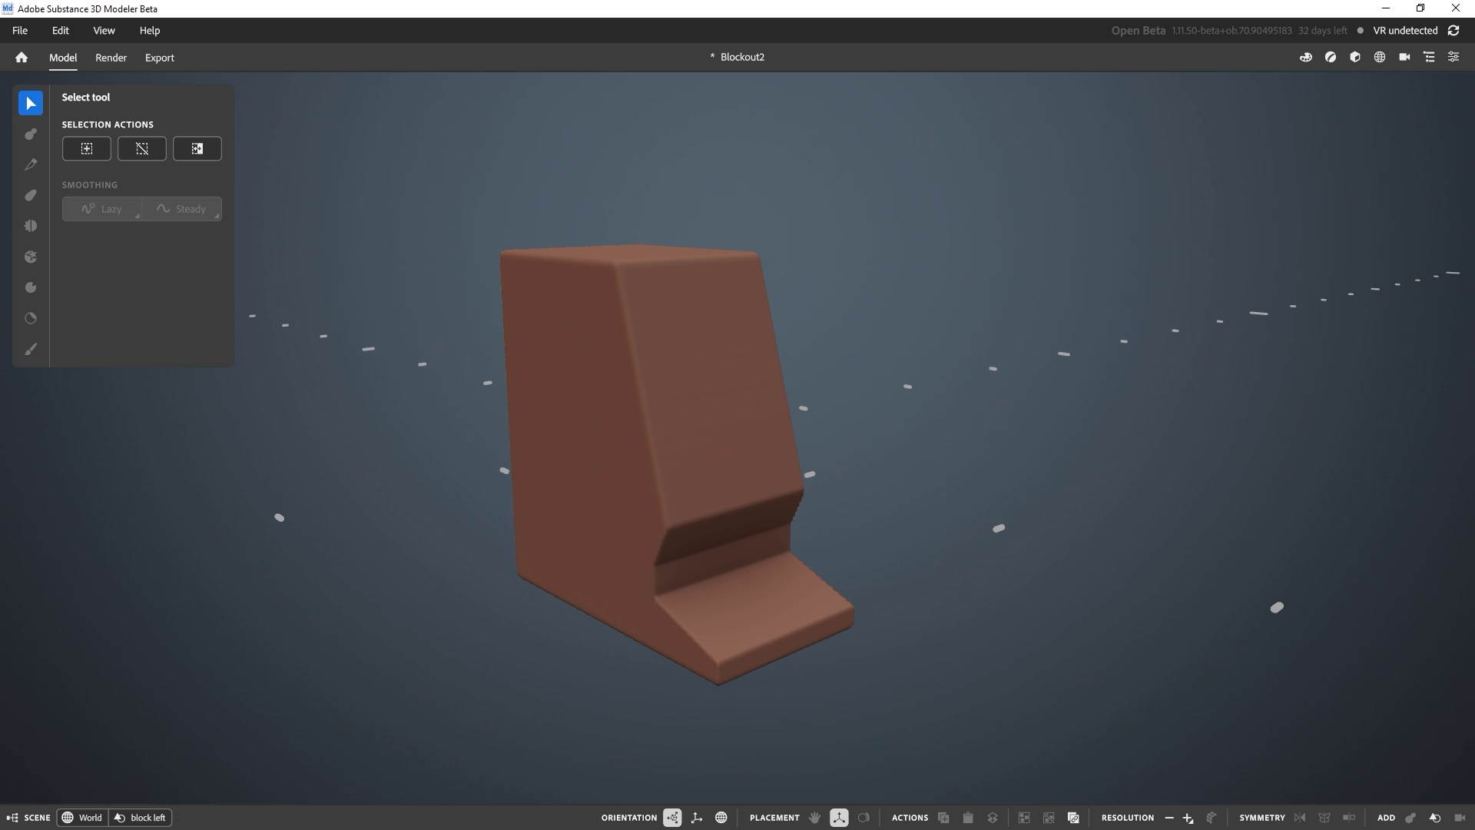
key(alt+Tab)
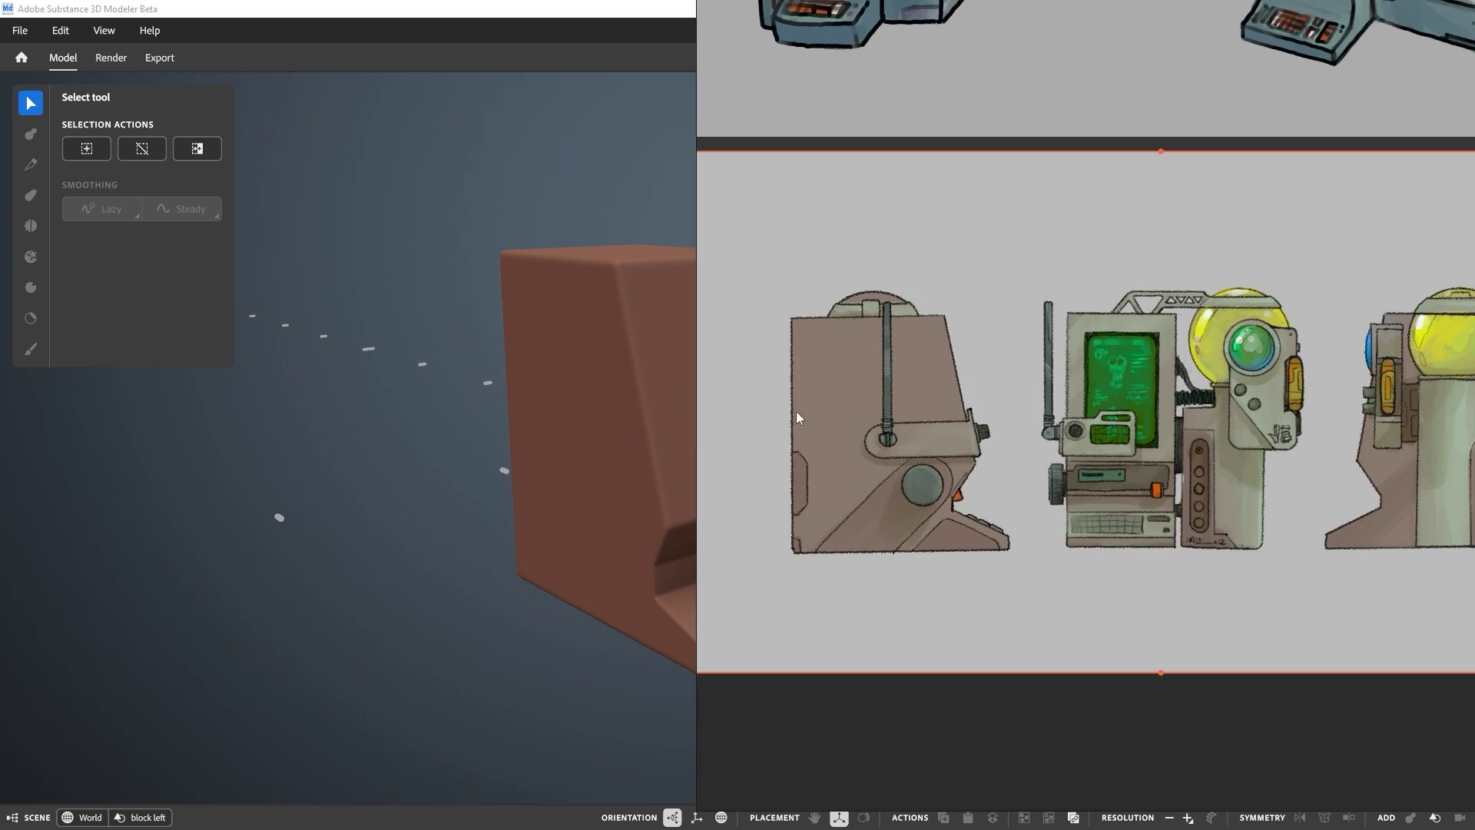
key(alt+Tab)
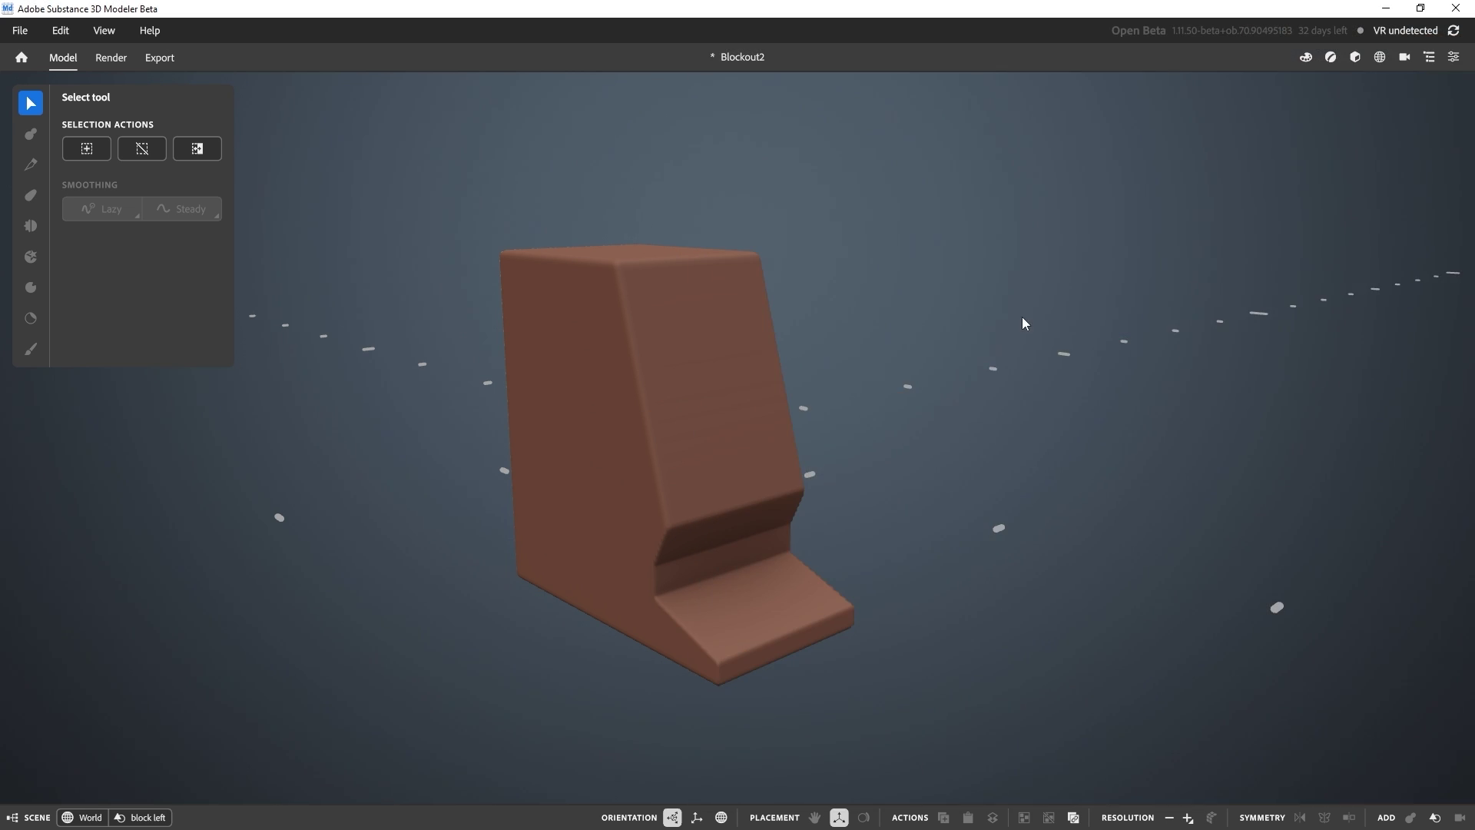
Step: Expand block left in the scene hierarchy and rename its Primitive 5 as BASE
click(1454, 57)
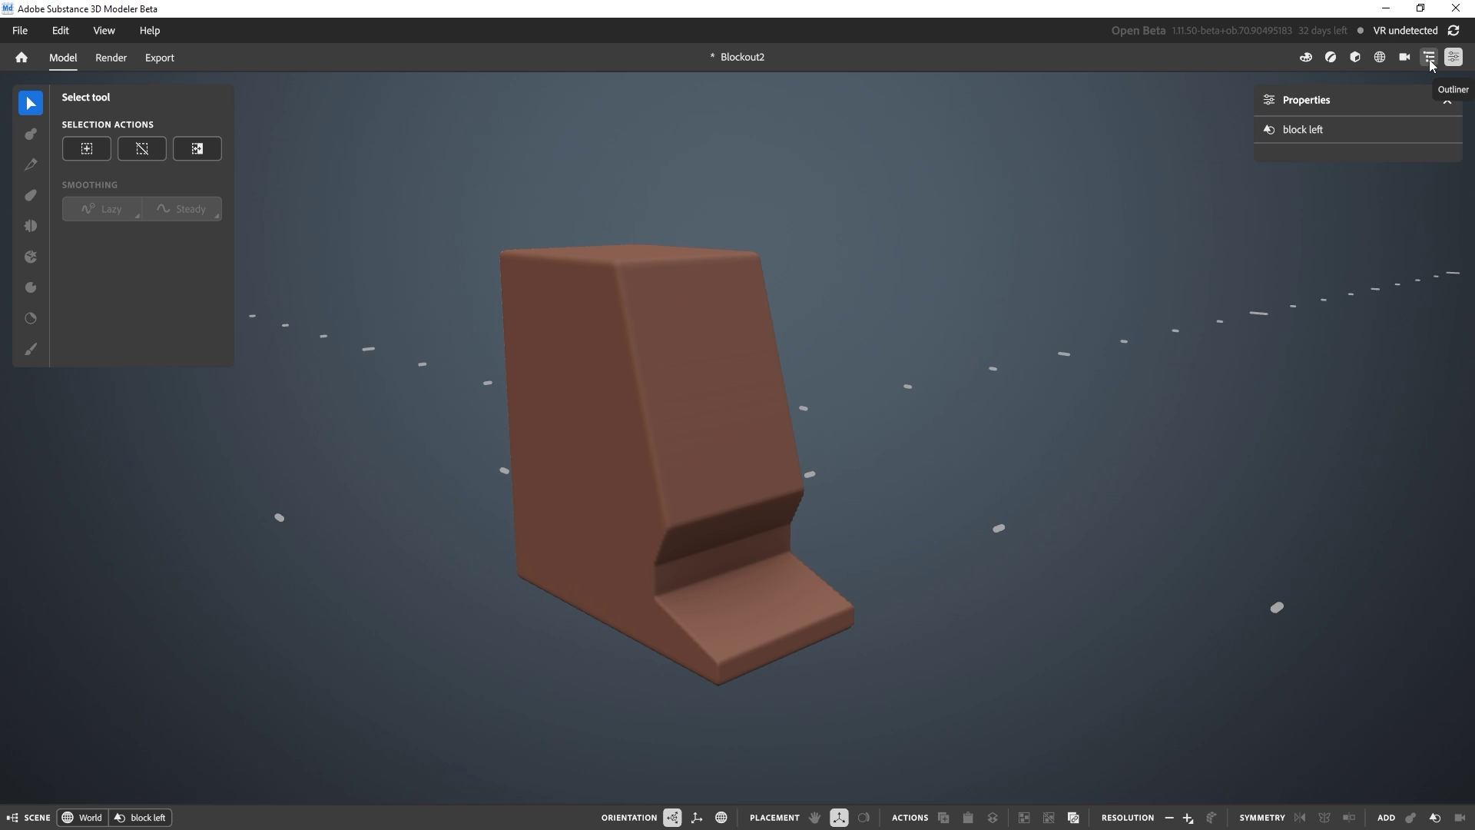
click(1429, 56)
click(1298, 158)
click(1297, 158)
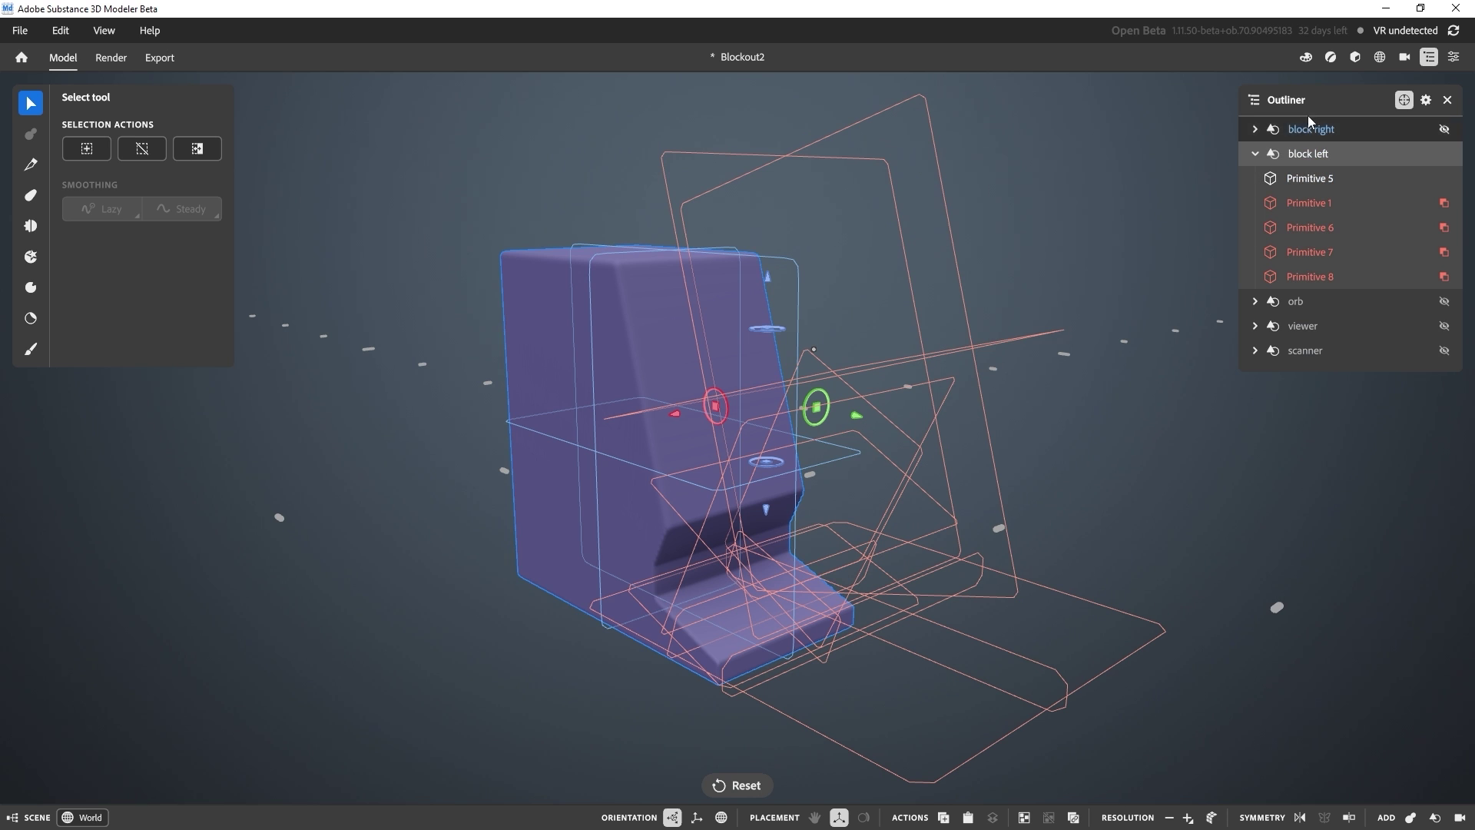
click(1117, 428)
scroll(771, 416, up, 5)
alt+drag(797, 441, 649, 411)
click(1134, 418)
double_click(1314, 179)
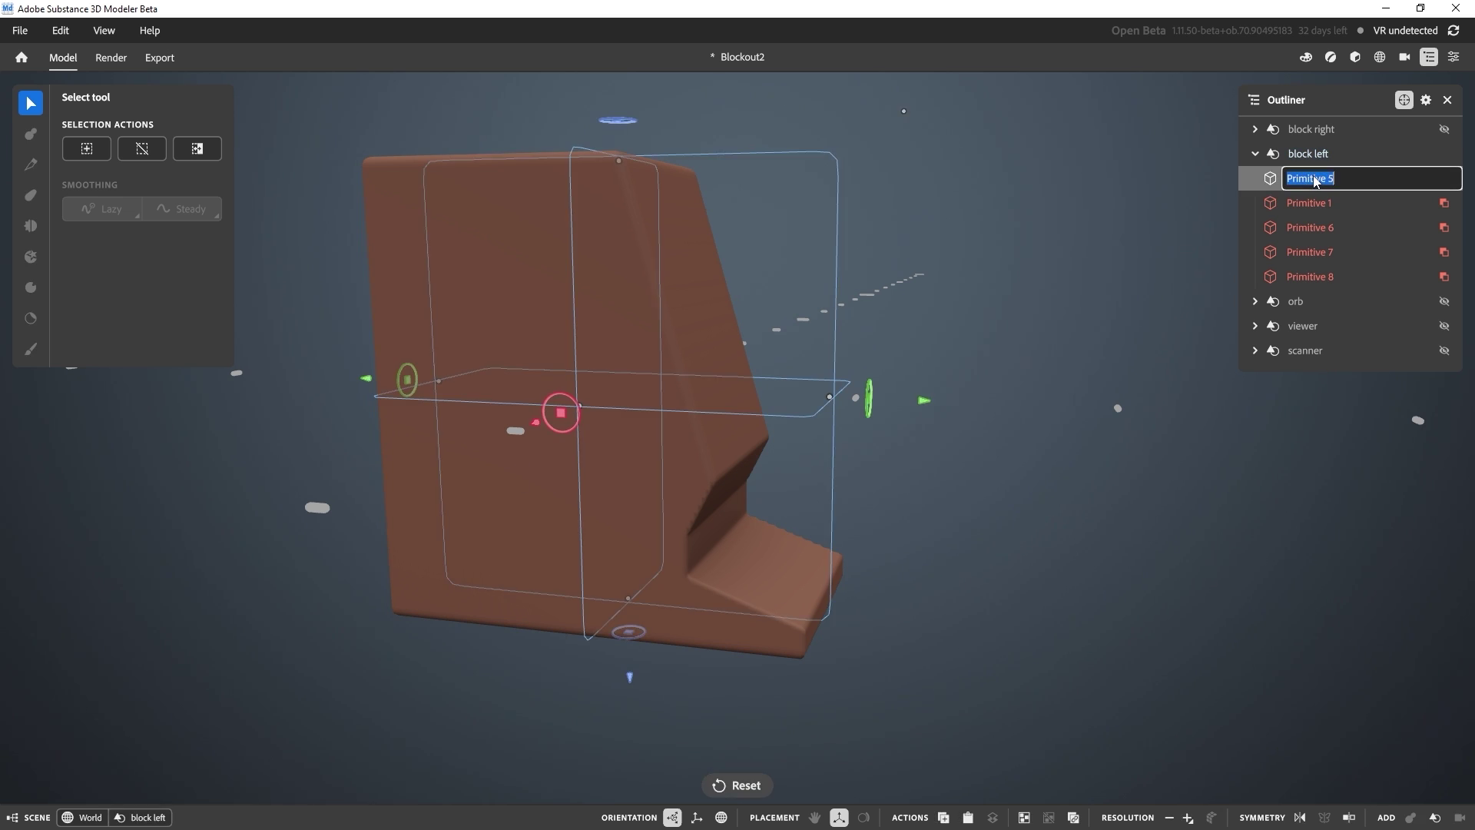
text(BASE)
key(Return)
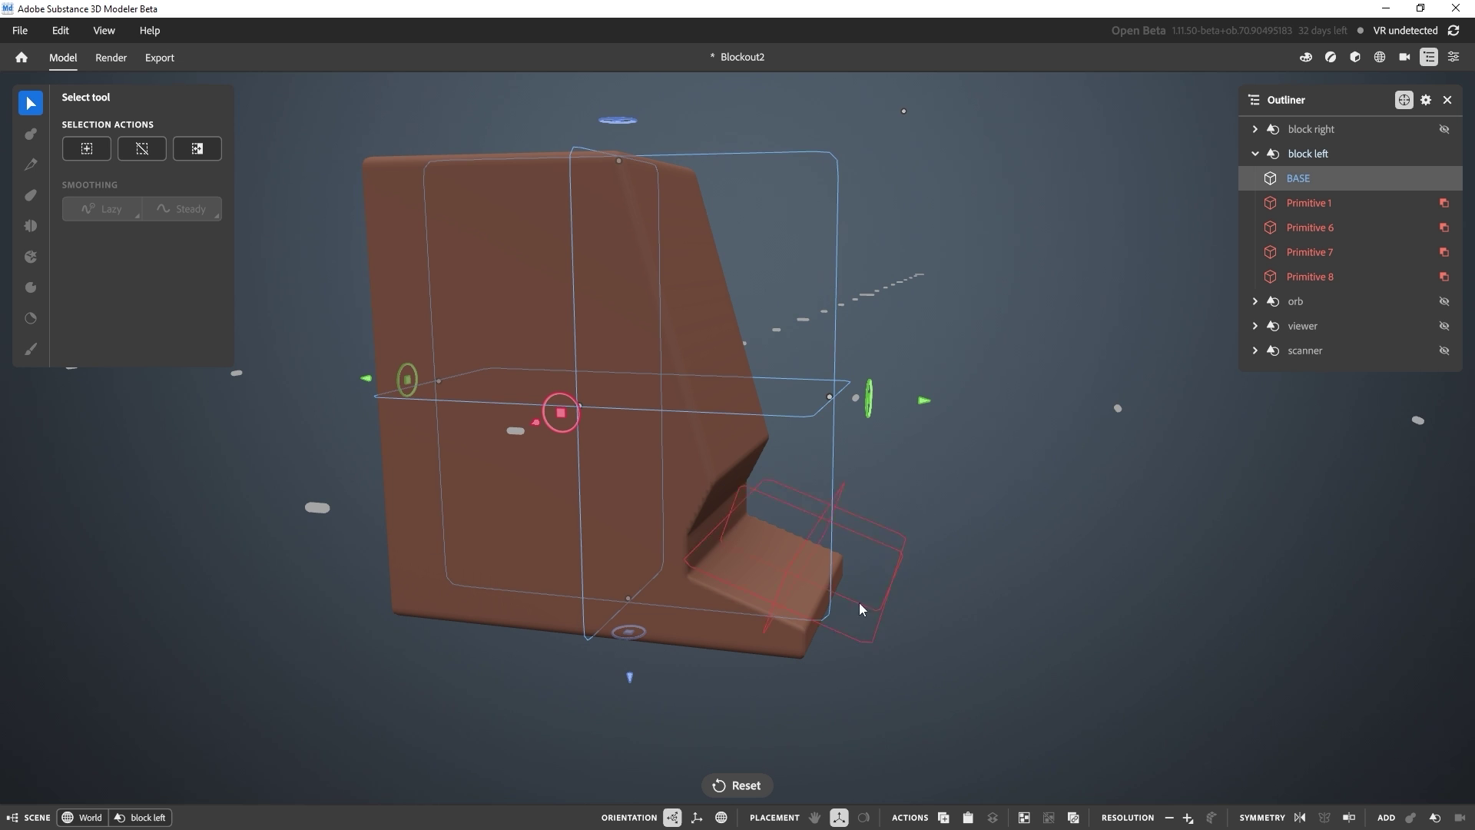
Step: Move the BASE primitive away from its subtractive shapes and undo the move
scroll(690, 379, down, 3)
middle_drag(768, 386, 927, 452)
drag(994, 462, 652, 455)
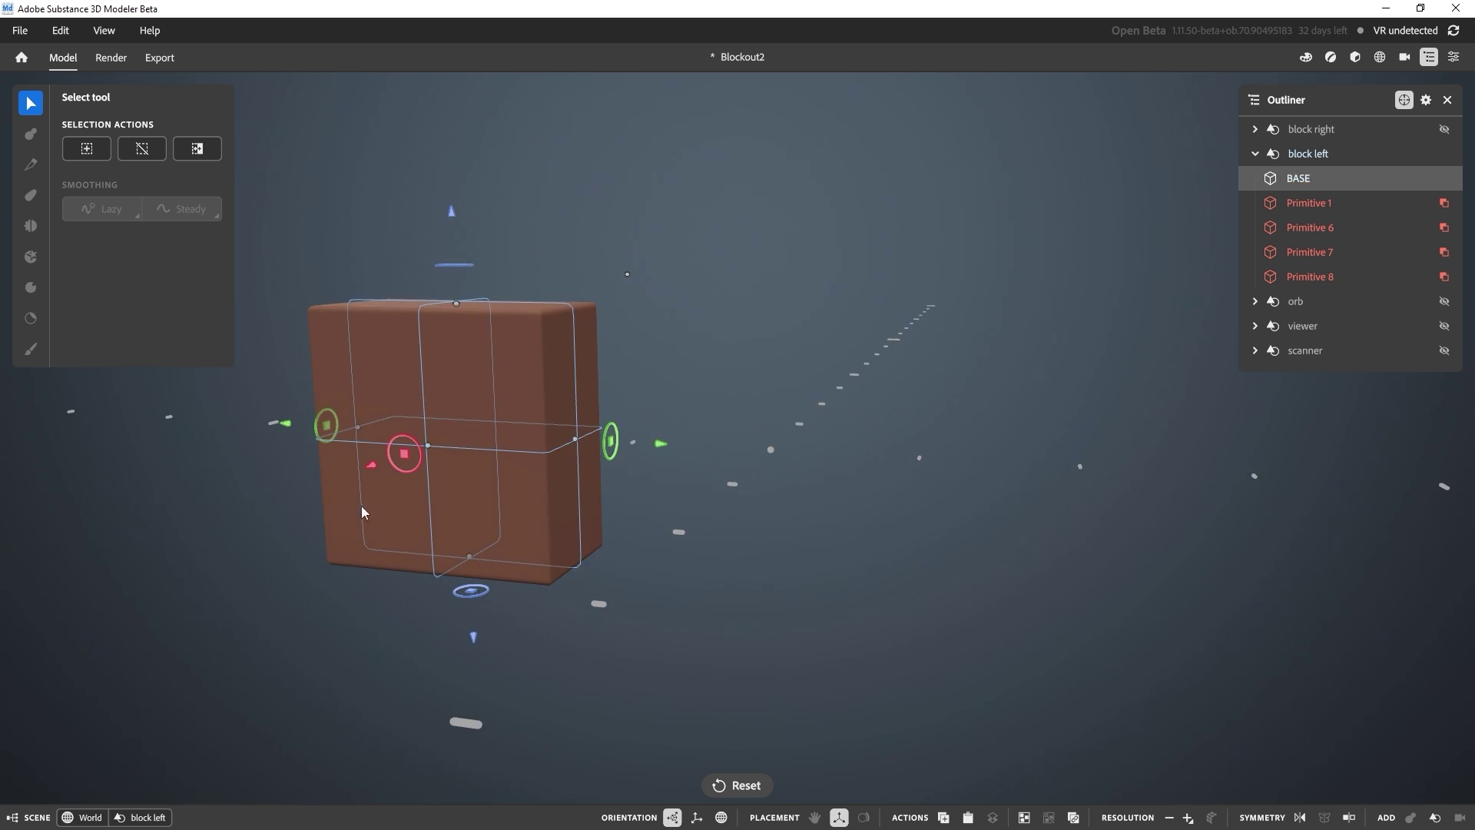
key(ctrl+z)
click(984, 352)
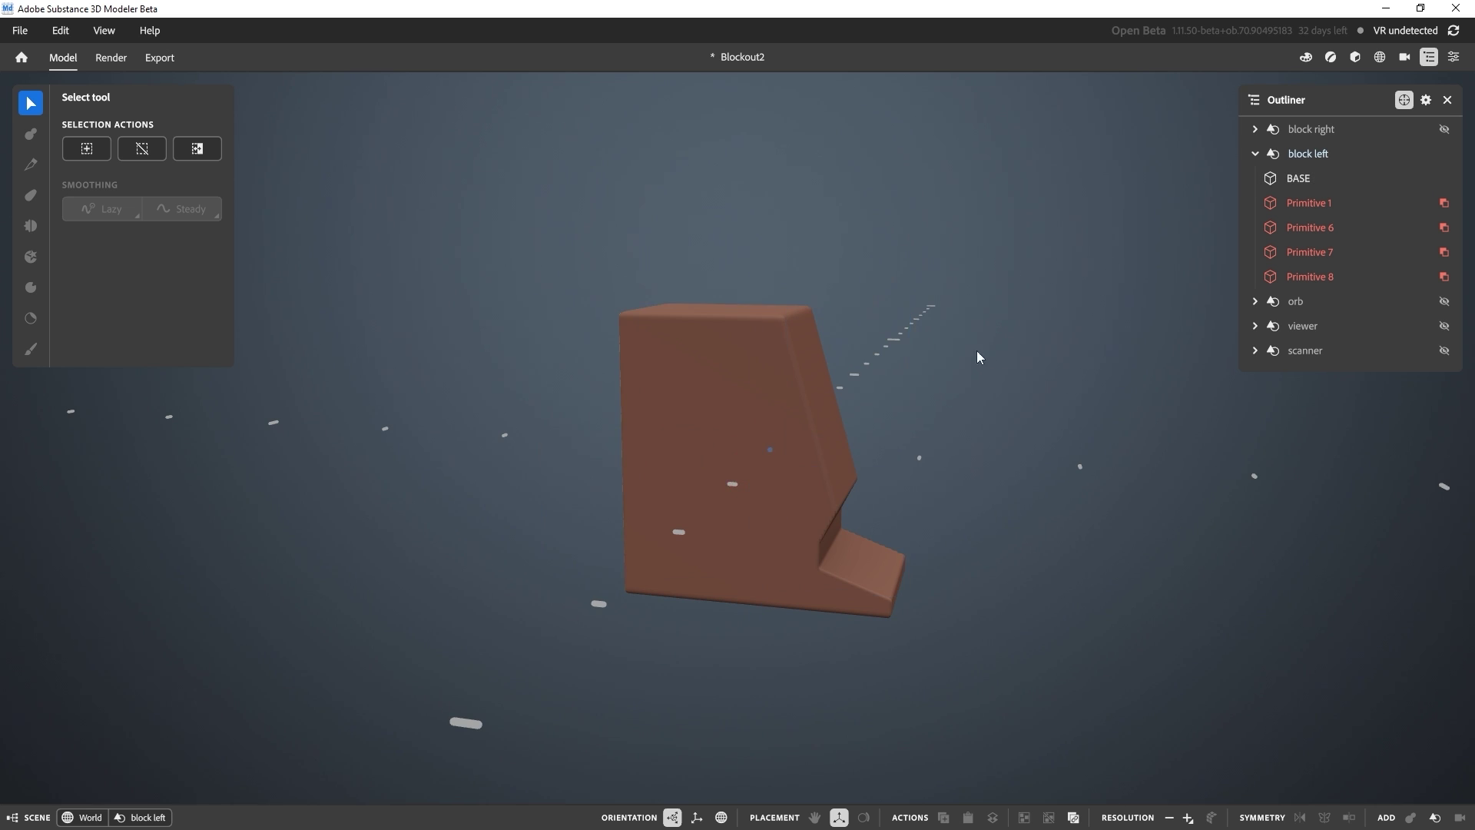
Step: Show Primitive 1's properties and switch its combine mode to additive and back to subtractive
middle_drag(985, 352, 662, 311)
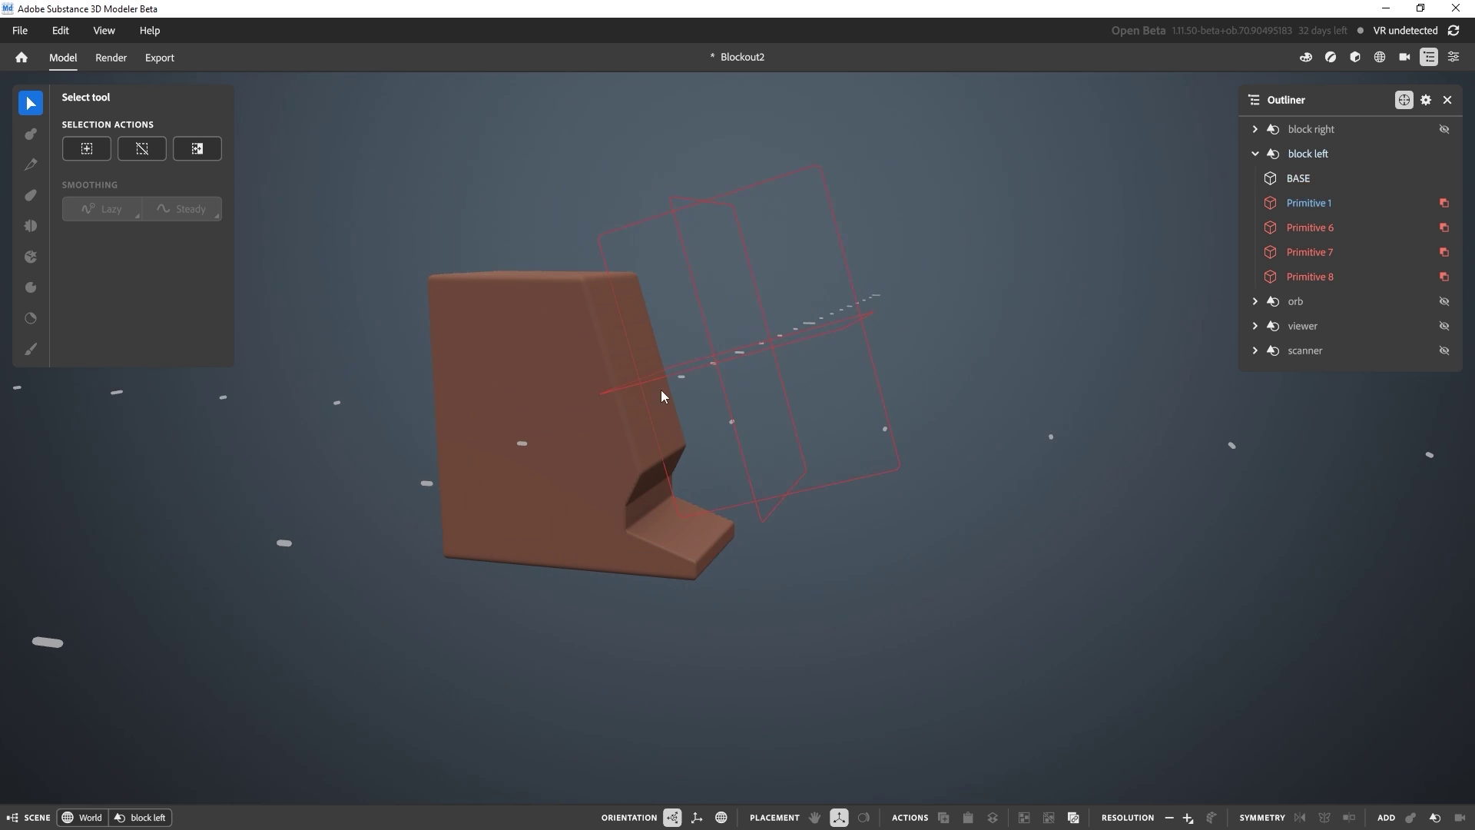
alt+right_drag(665, 480, 709, 437)
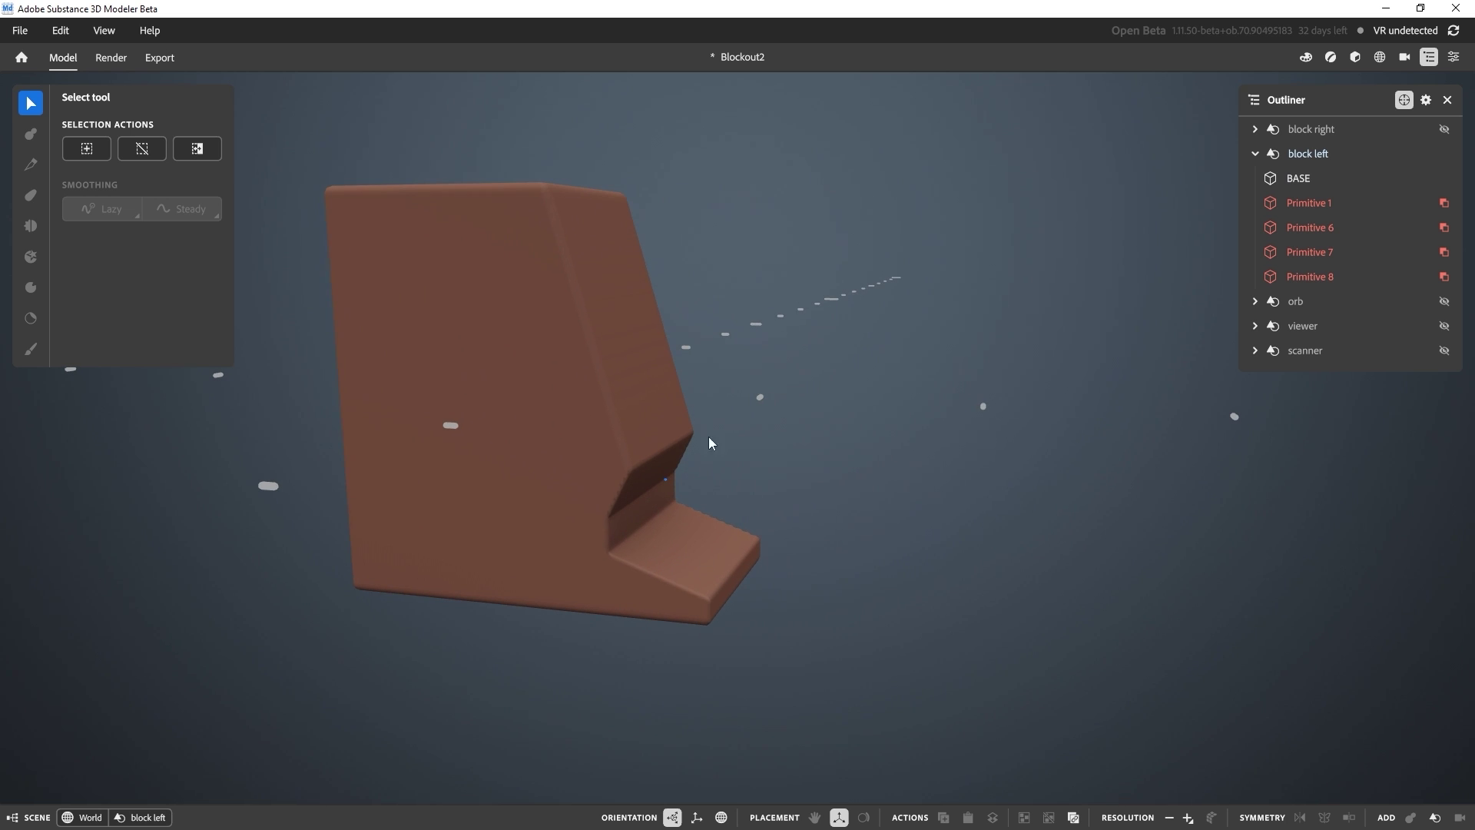
click(1309, 203)
middle_drag(961, 239, 987, 323)
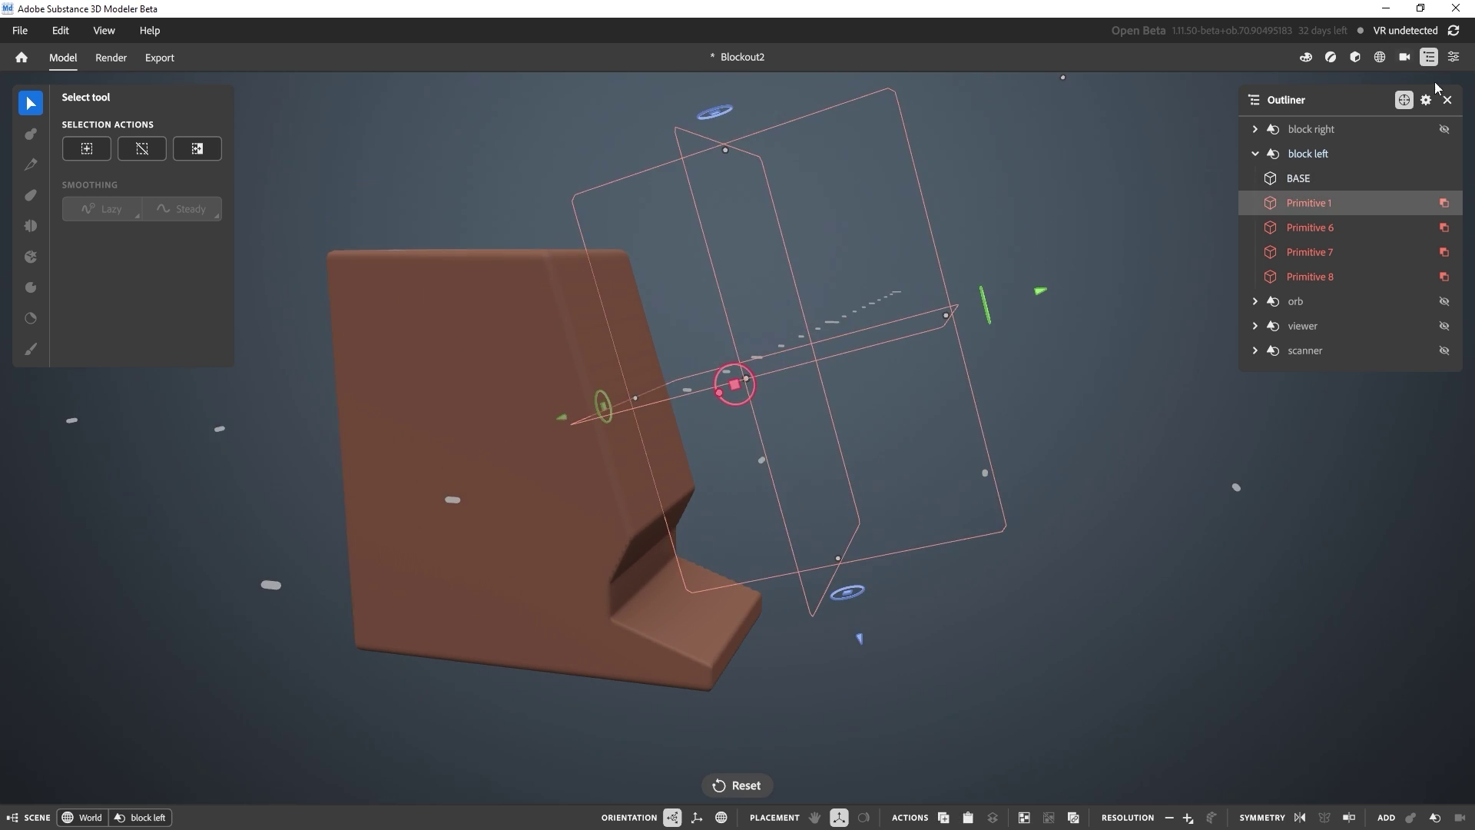
click(1453, 56)
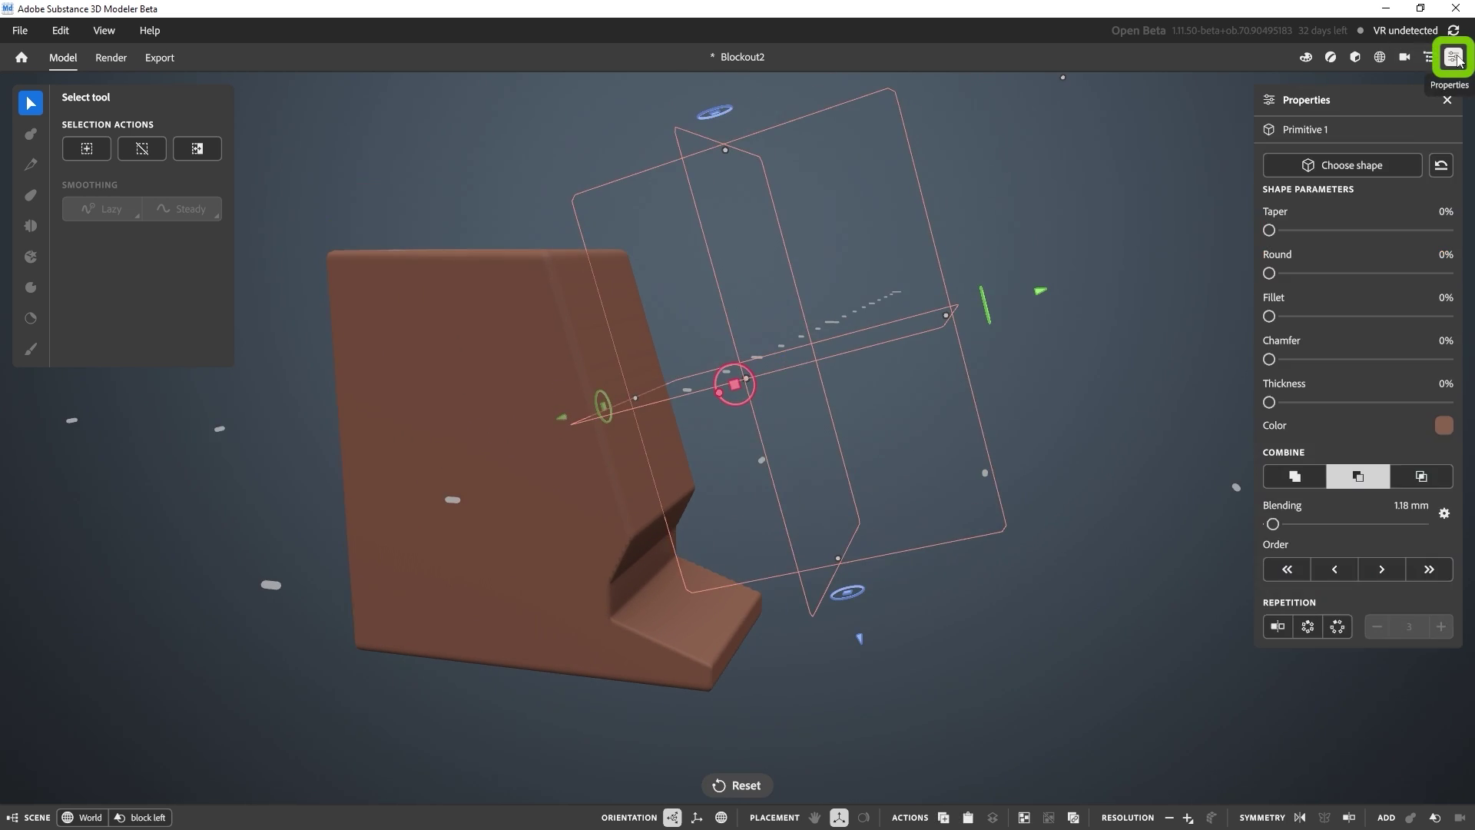
click(1300, 477)
middle_drag(1002, 372, 665, 625)
middle_drag(687, 340, 1075, 453)
click(1358, 477)
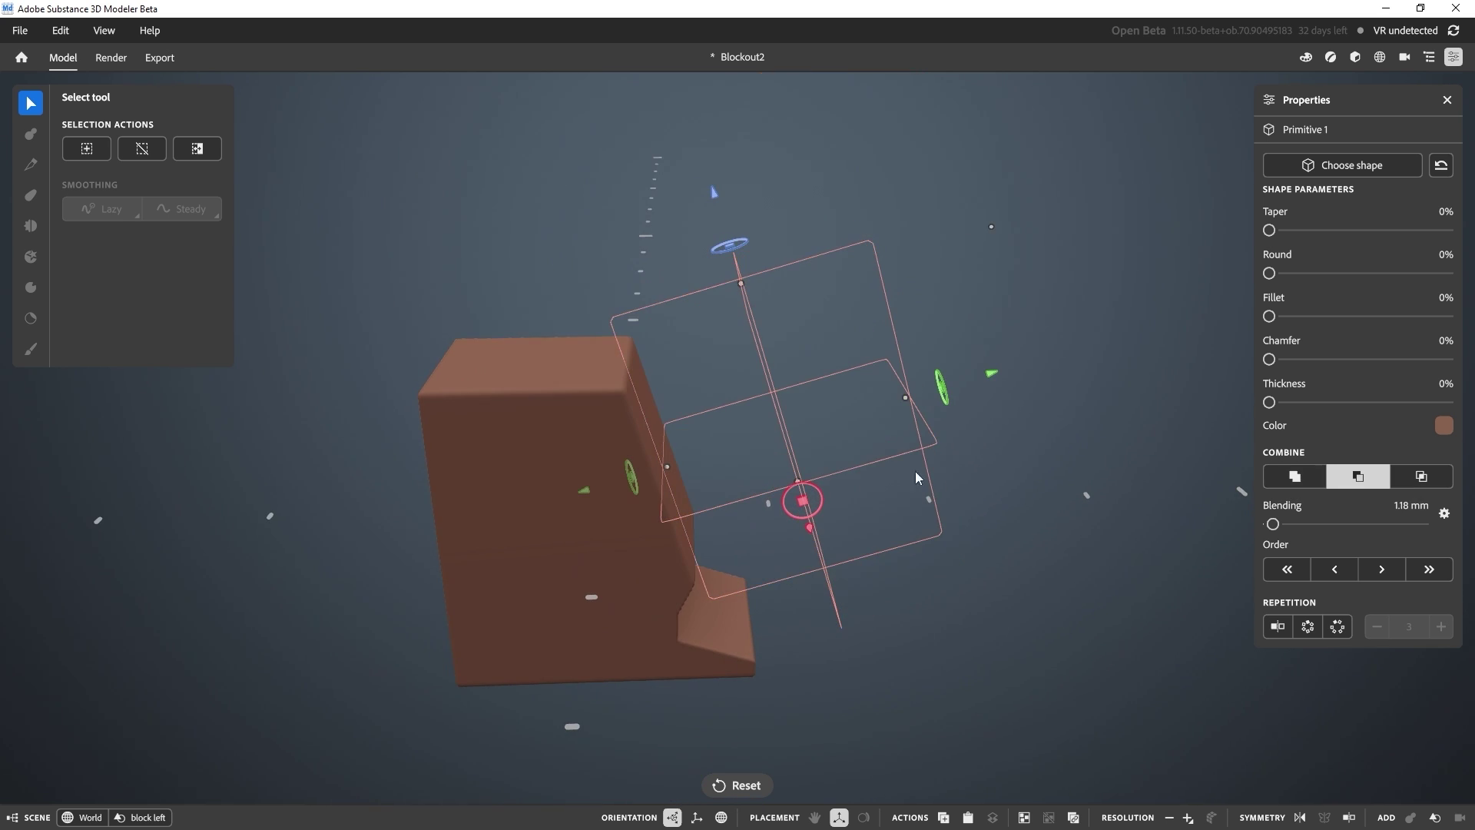
middle_drag(674, 385, 700, 501)
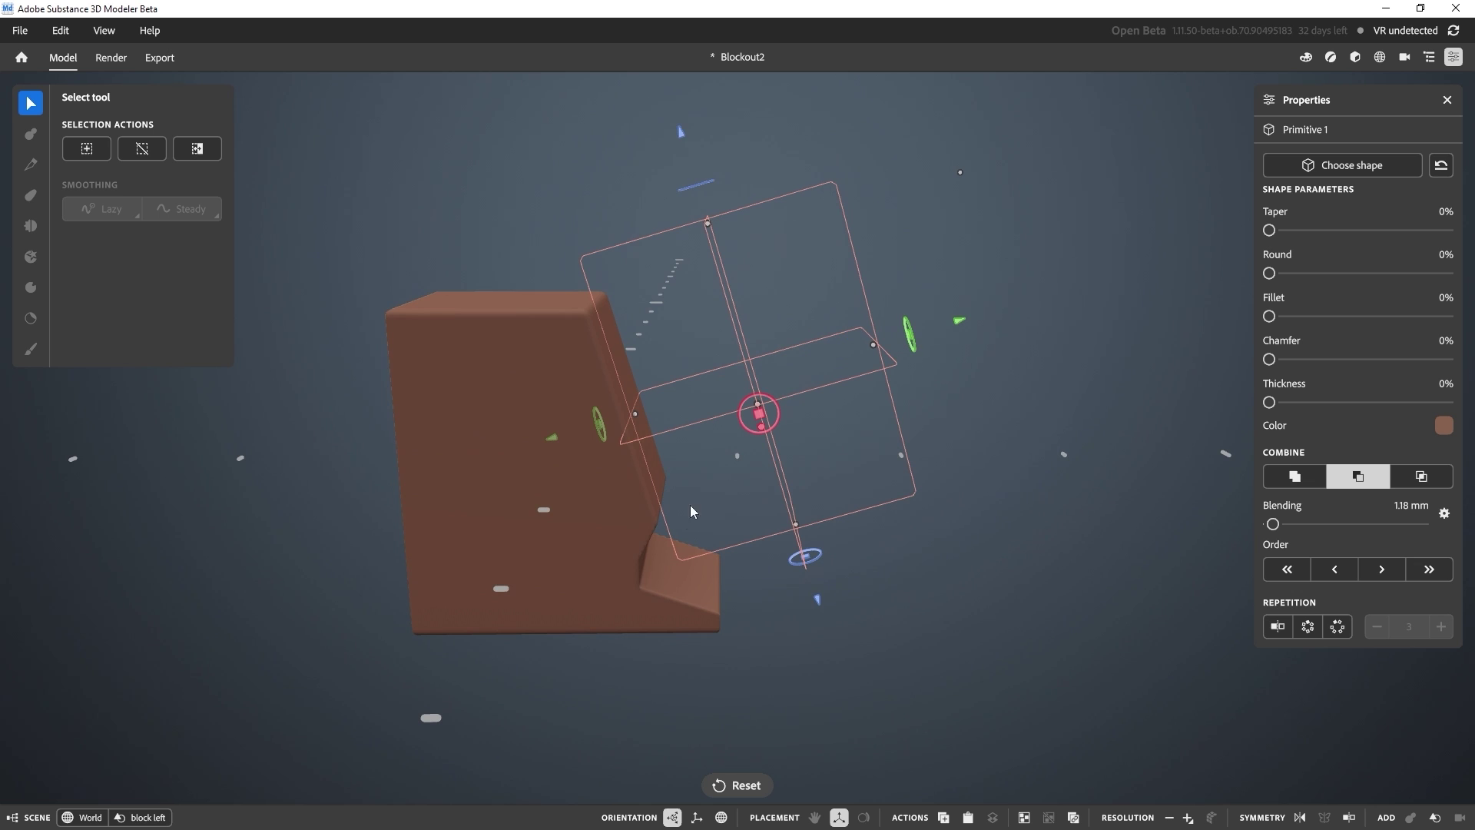
Step: Switch Primitive 8, the cutter above the front ledge, to additive mode and back to subtractive
click(652, 573)
middle_drag(651, 573, 740, 547)
click(1311, 483)
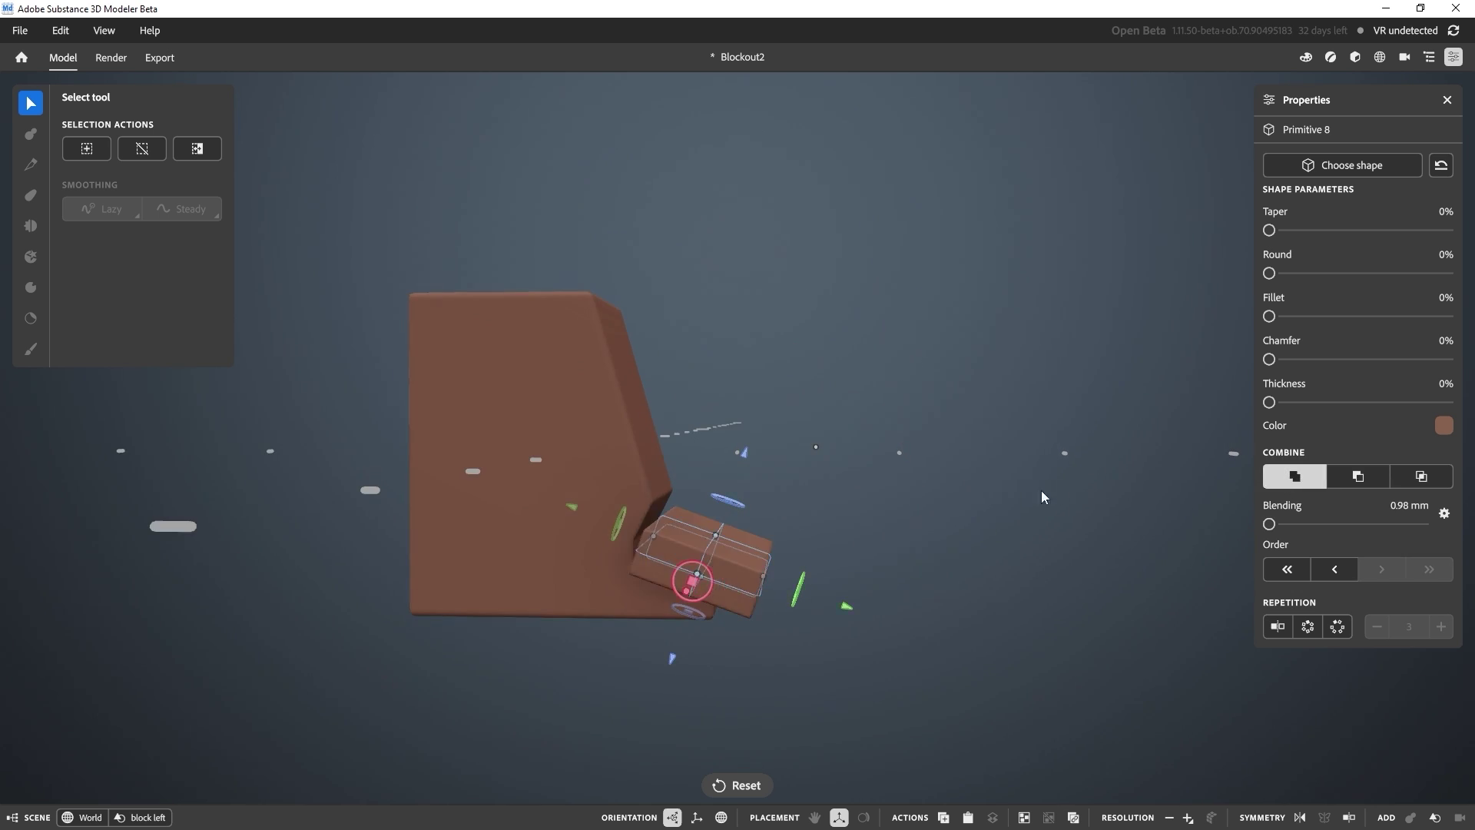
middle_drag(1047, 494, 887, 527)
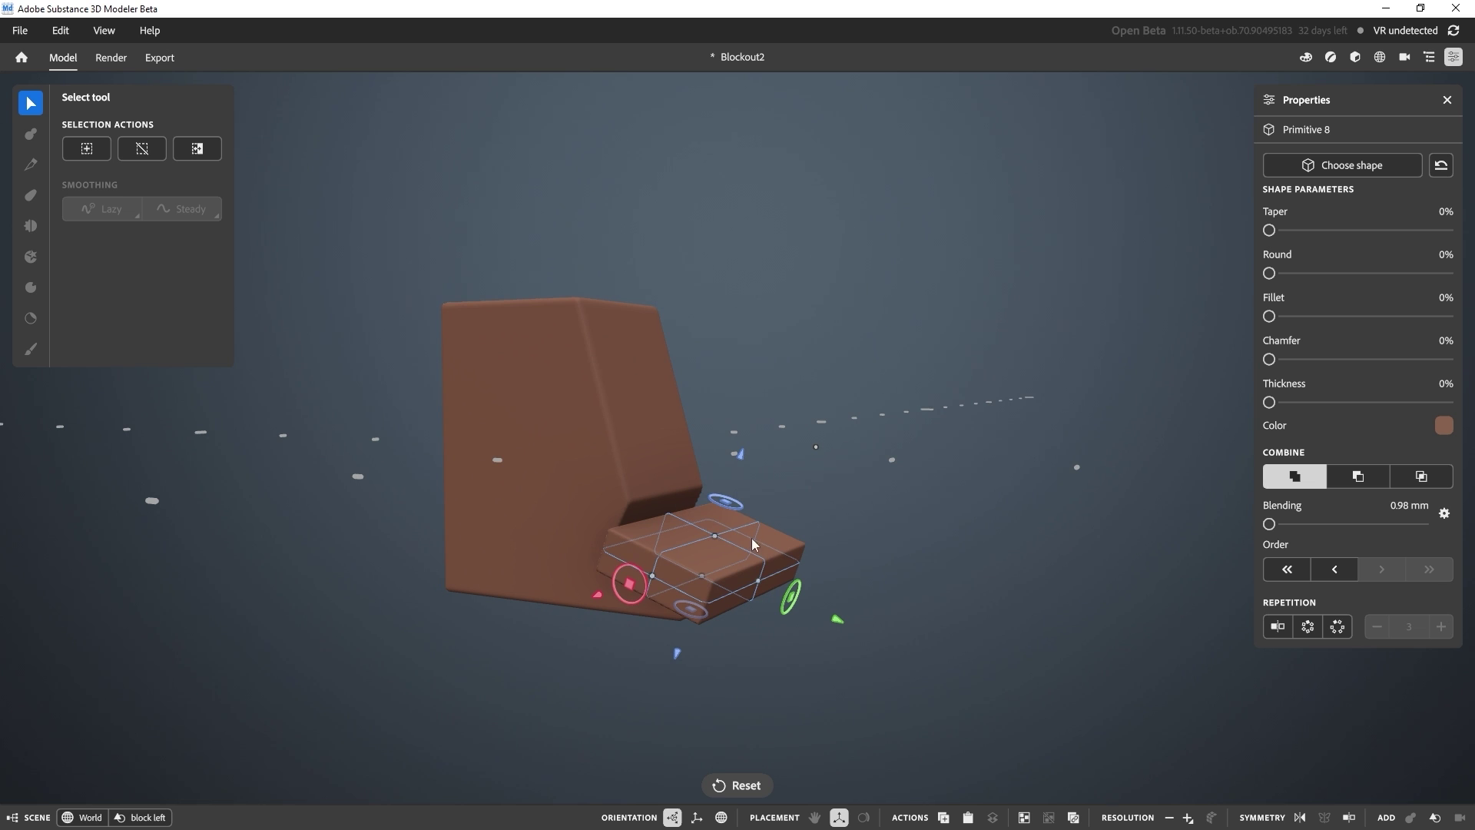
middle_drag(704, 550, 876, 516)
click(1357, 476)
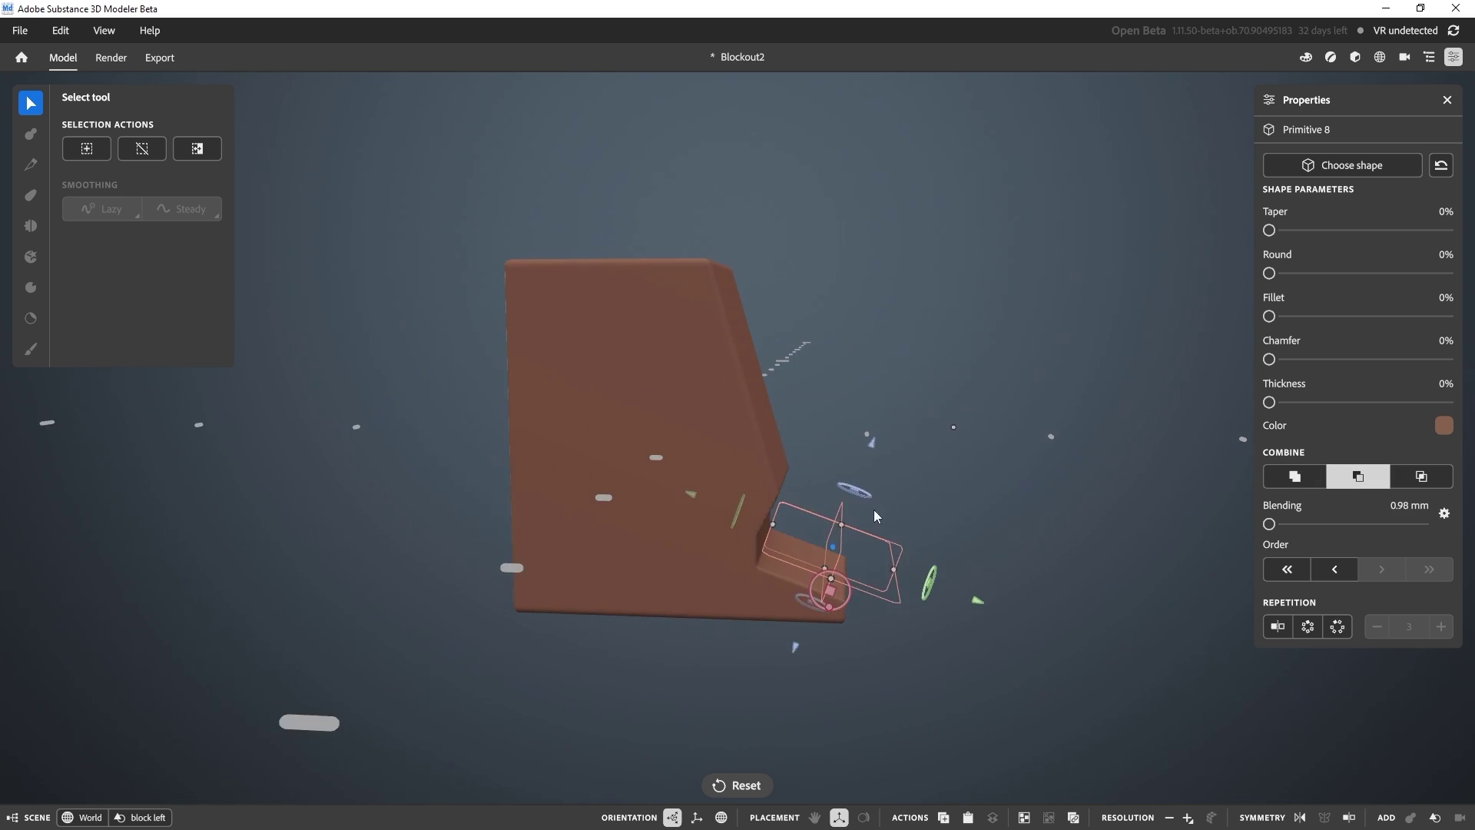
click(990, 227)
Step: Duplicate the BASE primitive and place the copy, reduced in height, so it overlaps the rear of the block
middle_drag(980, 538, 958, 628)
click(574, 320)
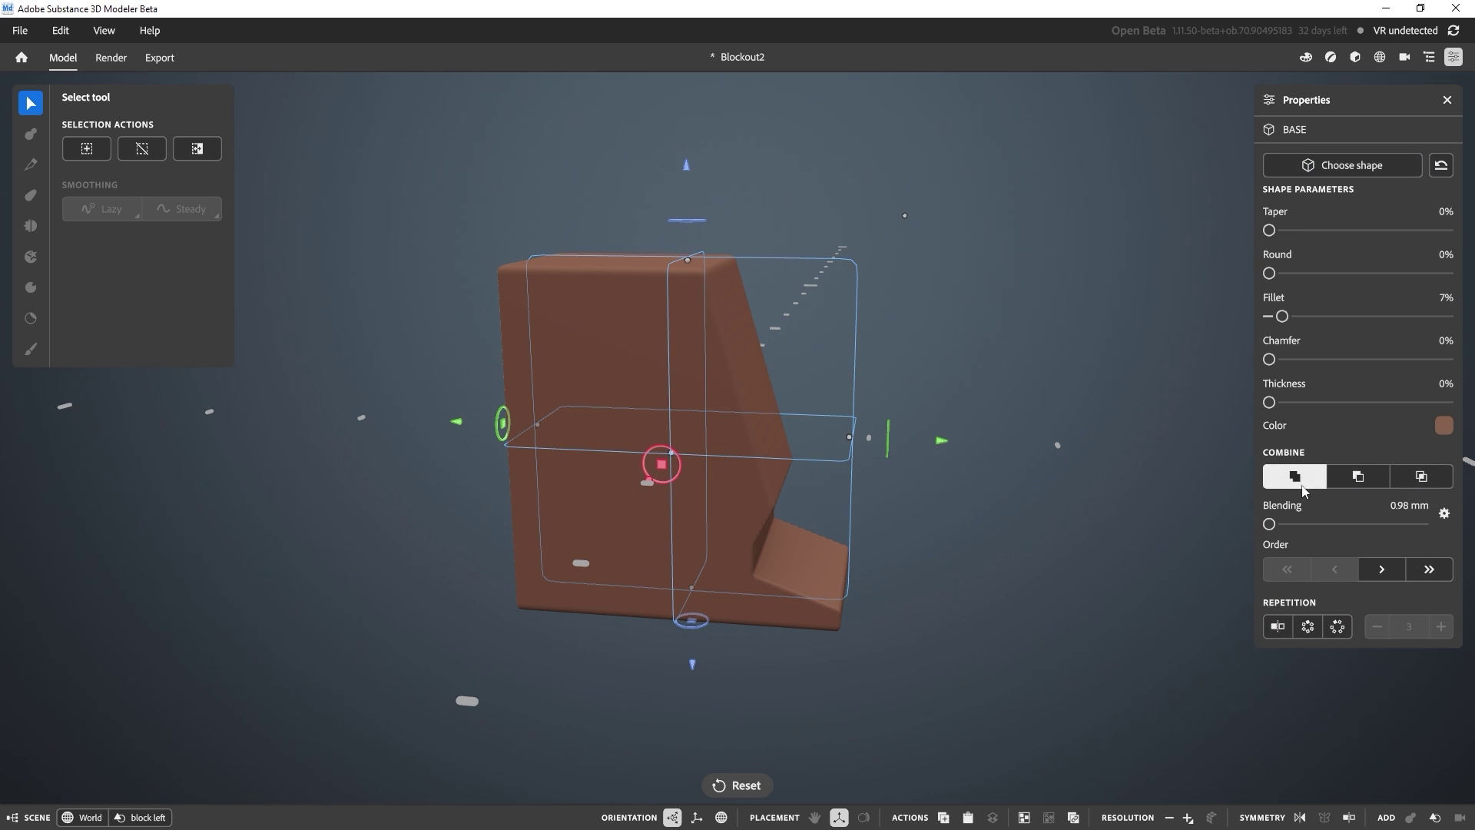
right_click(614, 366)
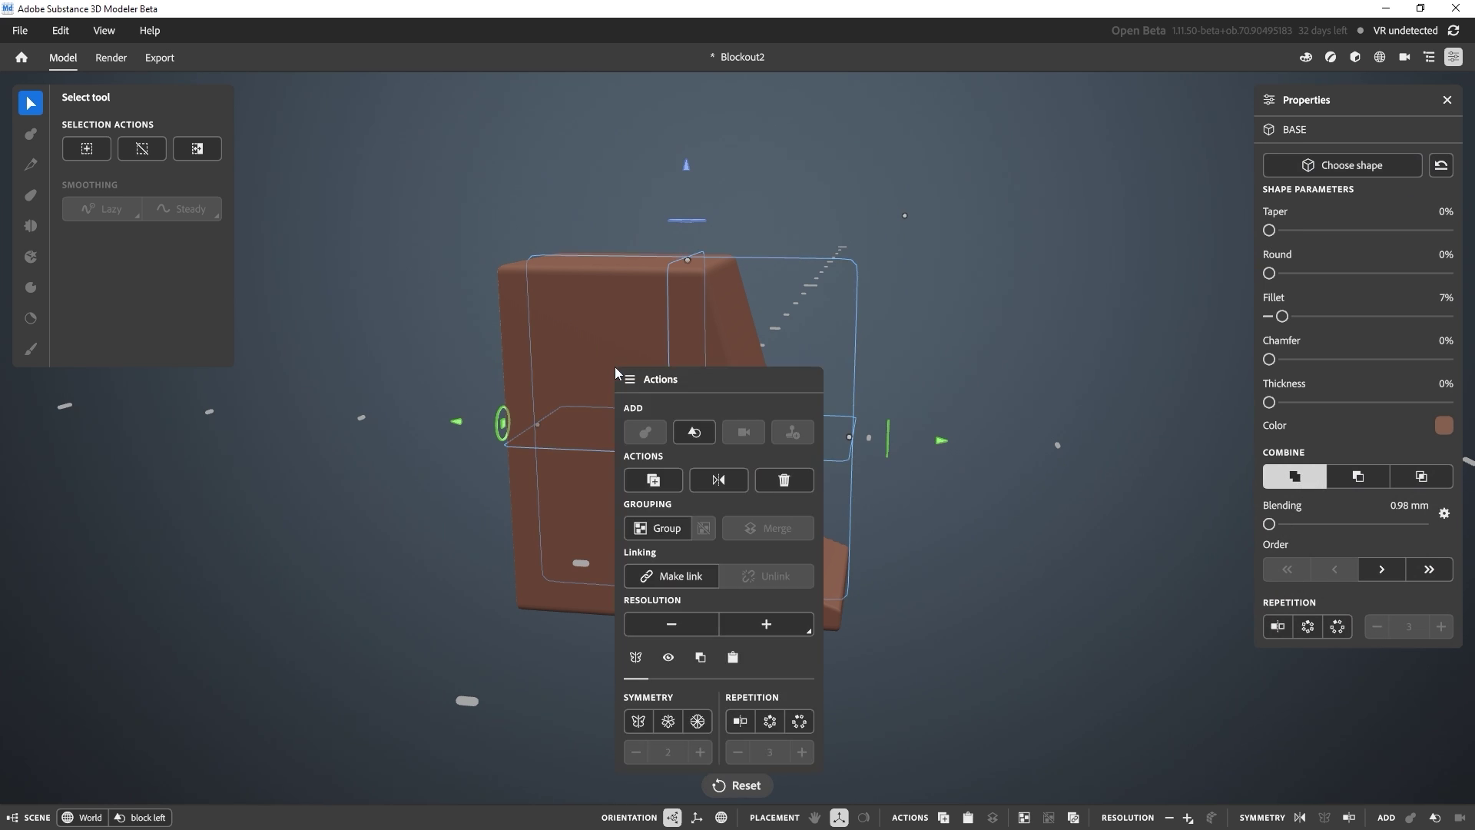
click(657, 481)
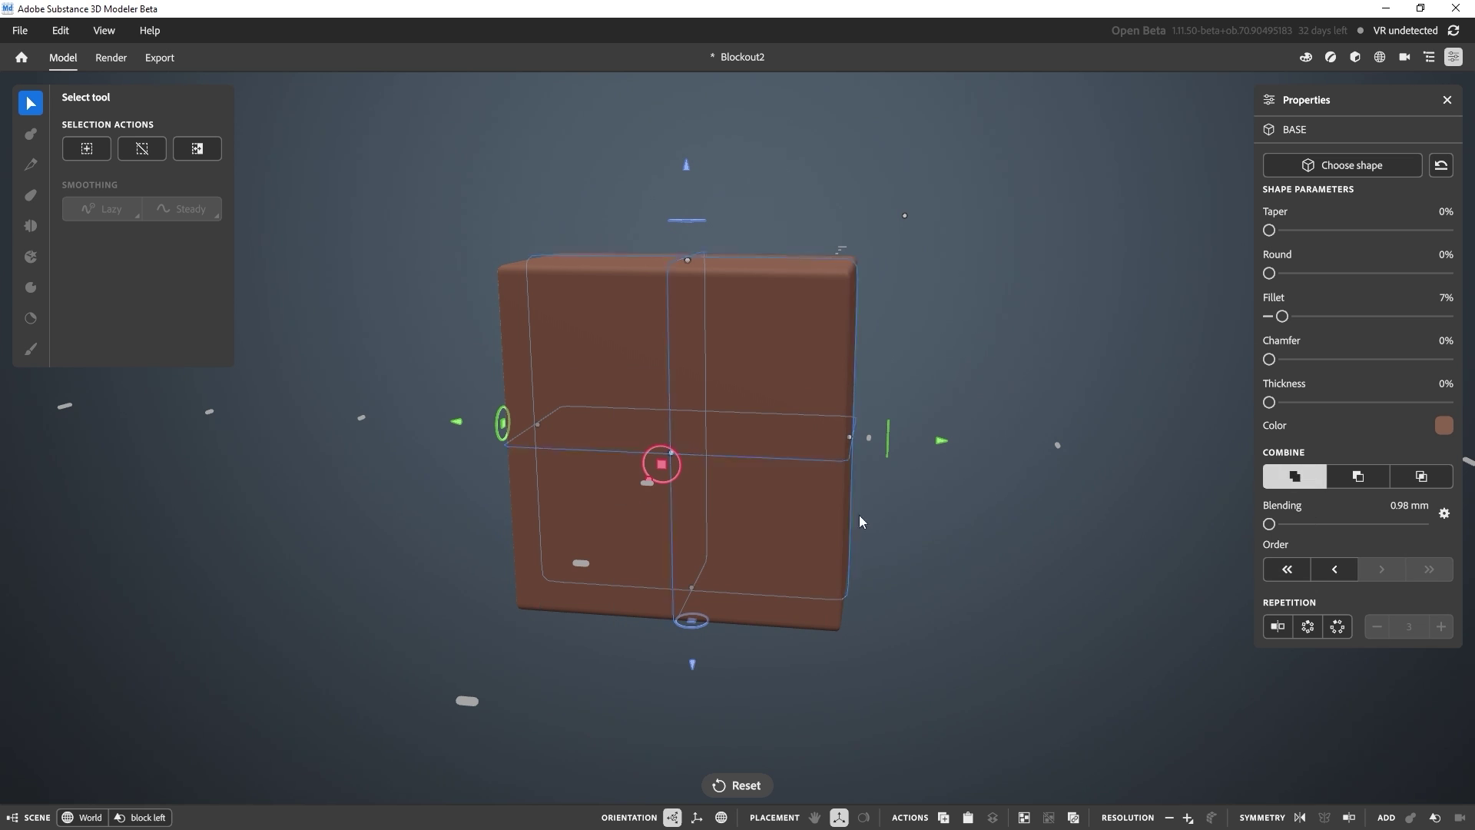
drag(942, 444, 716, 439)
alt+drag(551, 395, 730, 483)
alt+middle_drag(730, 483, 784, 483)
middle_drag(698, 274, 888, 443)
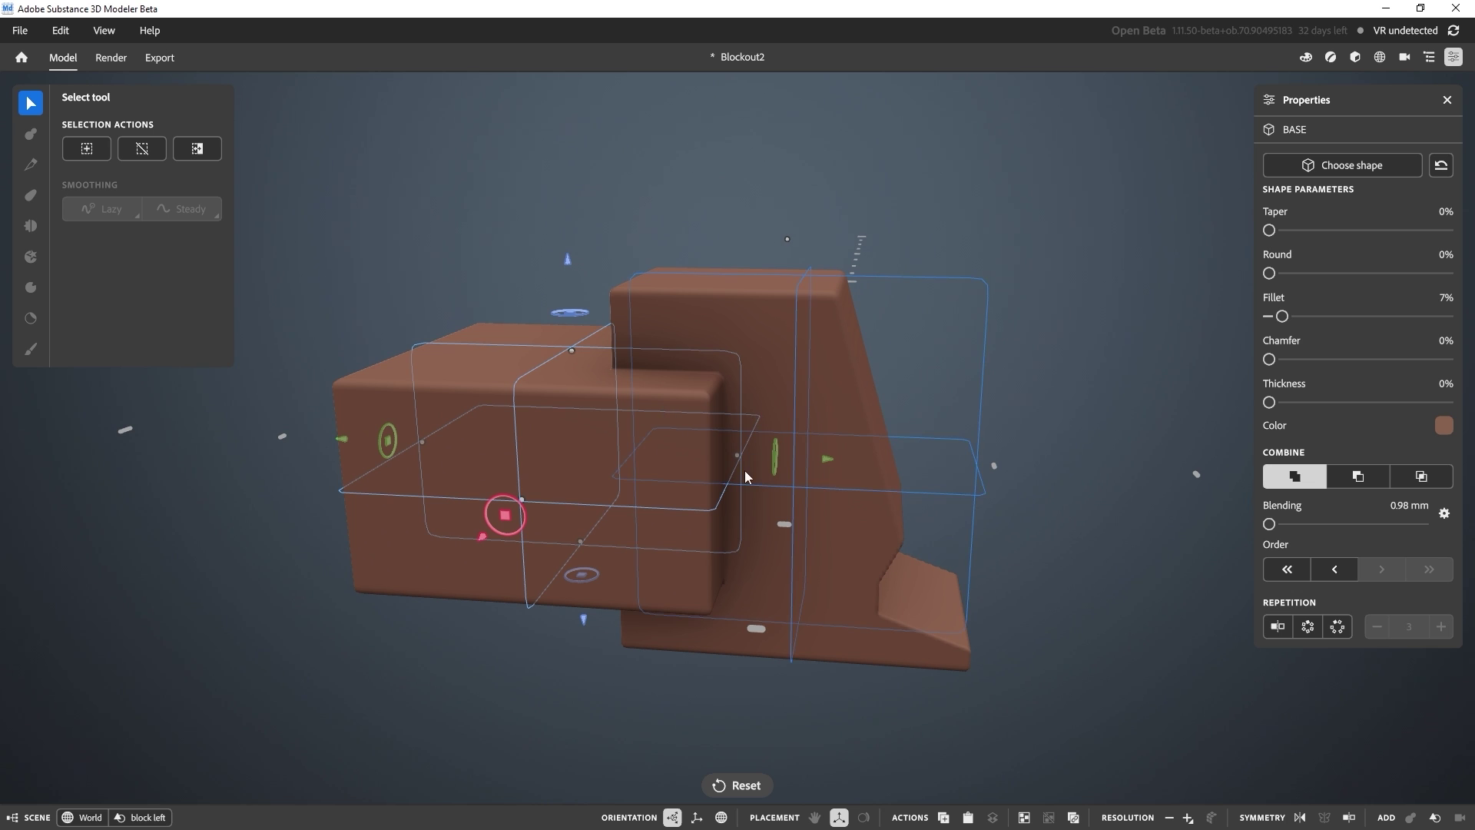
Step: Make the duplicated block subtractive to cut a rear recess and set its chamfer to 28%
click(1361, 477)
middle_drag(942, 347, 900, 318)
middle_drag(901, 375, 696, 369)
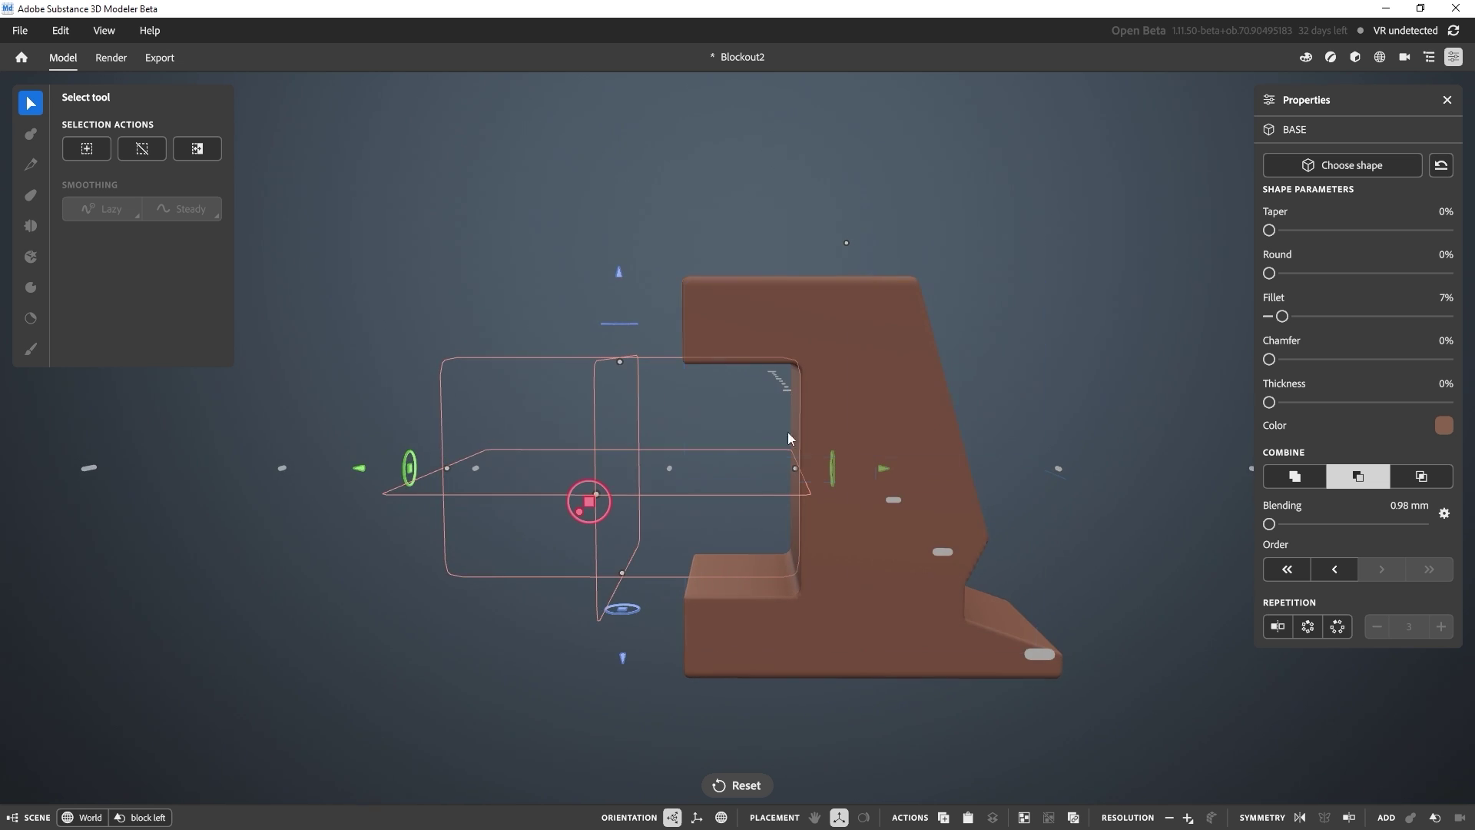
drag(1269, 359, 1319, 358)
alt+drag(939, 515, 960, 521)
alt+drag(813, 542, 753, 528)
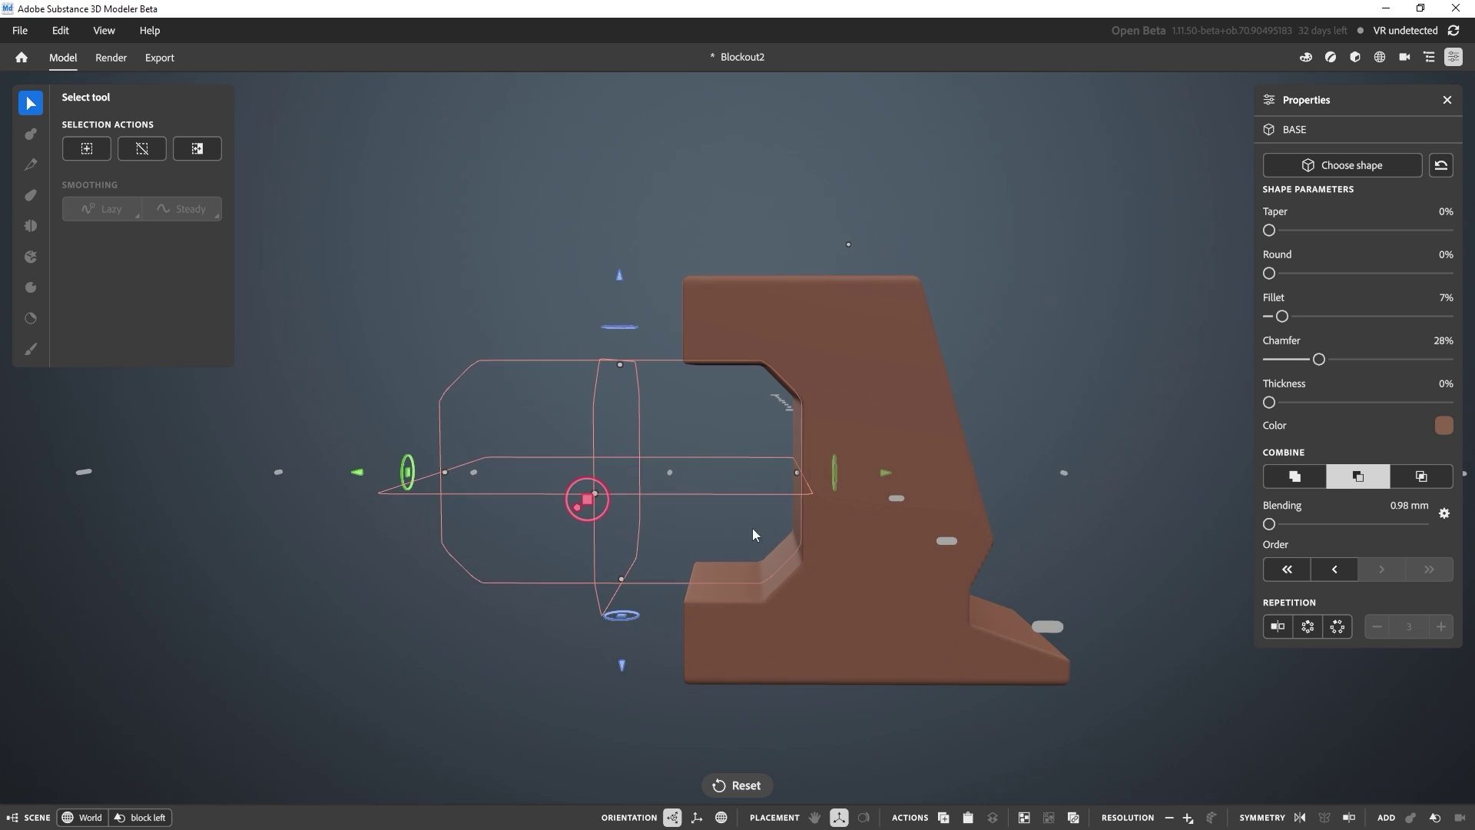
Step: Duplicate the rear cutter with its chamfer at 0% and tilt it to slice the block's upper rear corner diagonally
right_click(617, 492)
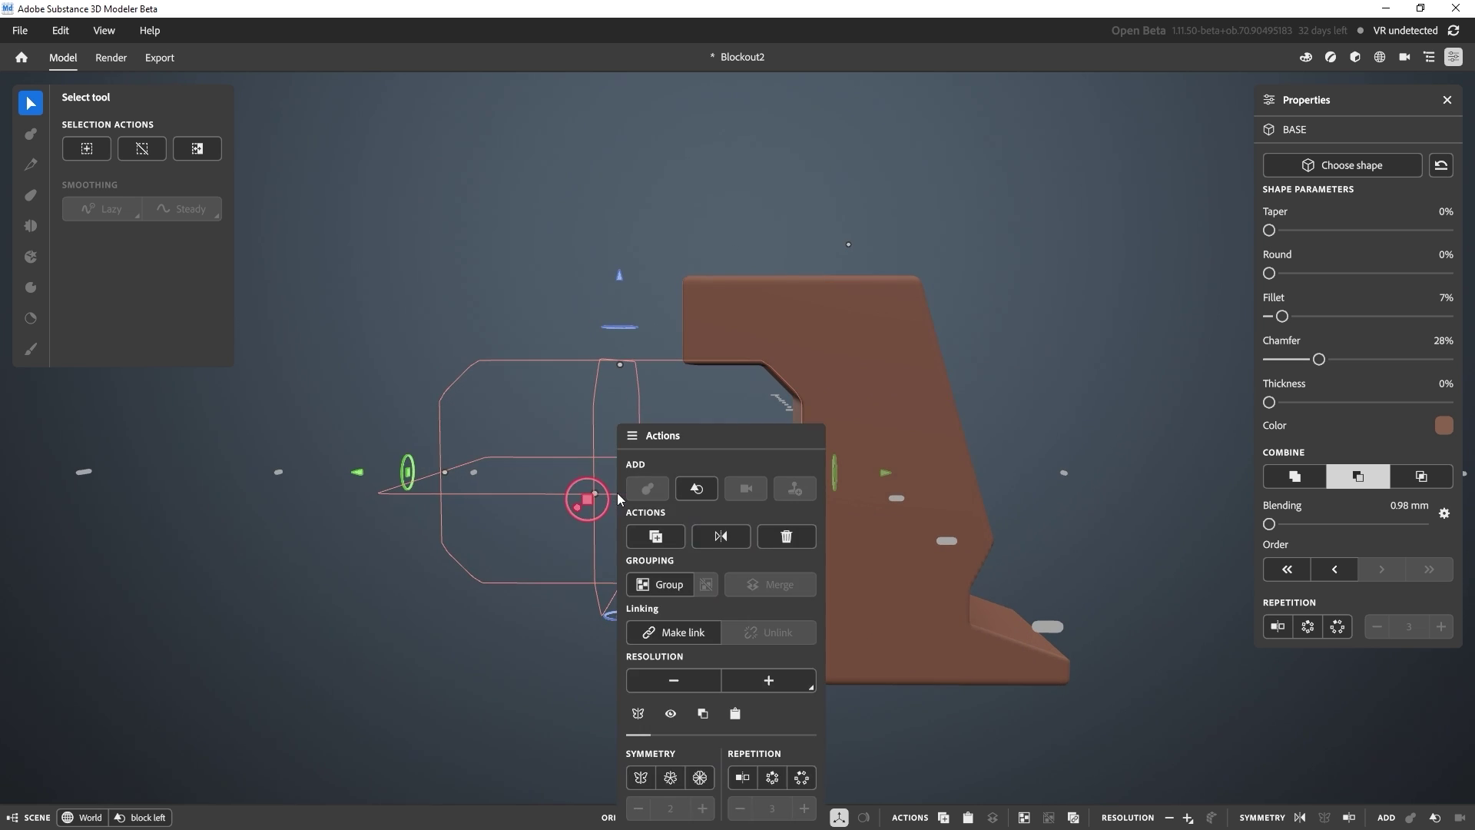
click(653, 538)
drag(620, 281, 619, 208)
drag(1319, 358, 1263, 359)
drag(578, 418, 627, 510)
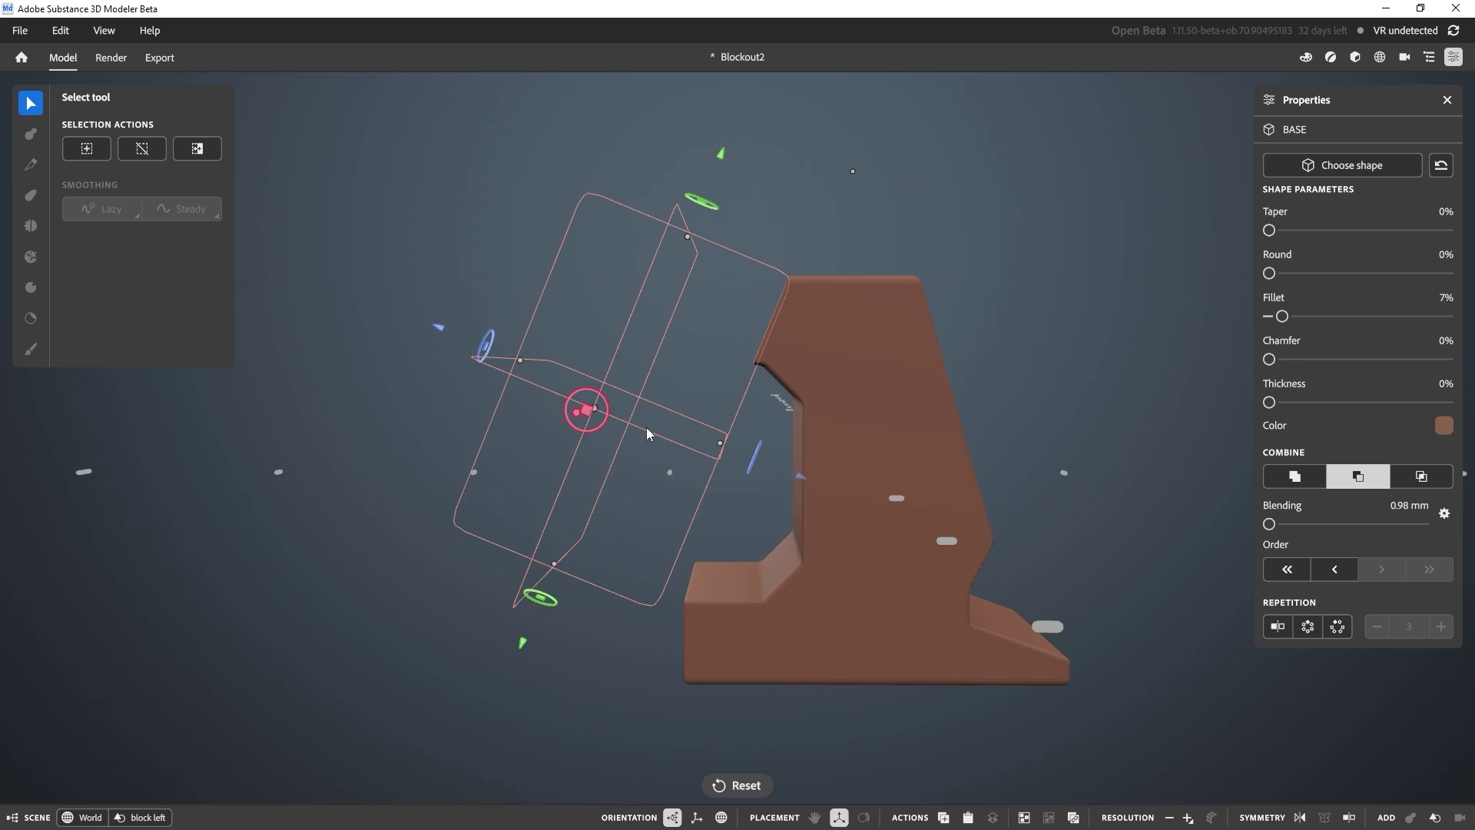
drag(584, 422, 603, 289)
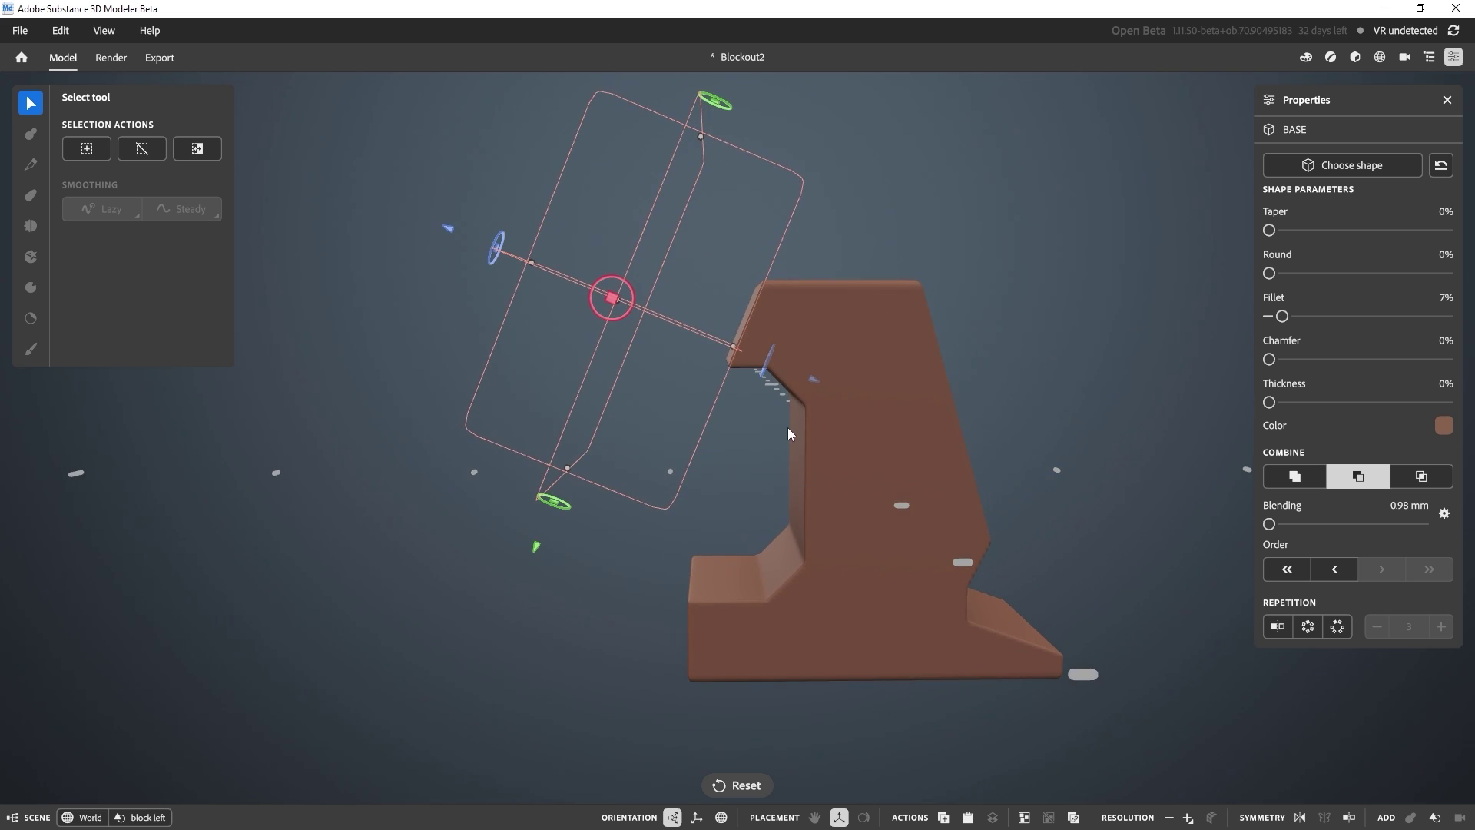
Step: Set the tilted cutter's blending to 1.60 mm to soften the sliced edge, and deselect it
mouse_move(767, 421)
alt+mouse_down()
mouse_move(805, 451)
mouse_move(782, 434)
alt+mouse_up()
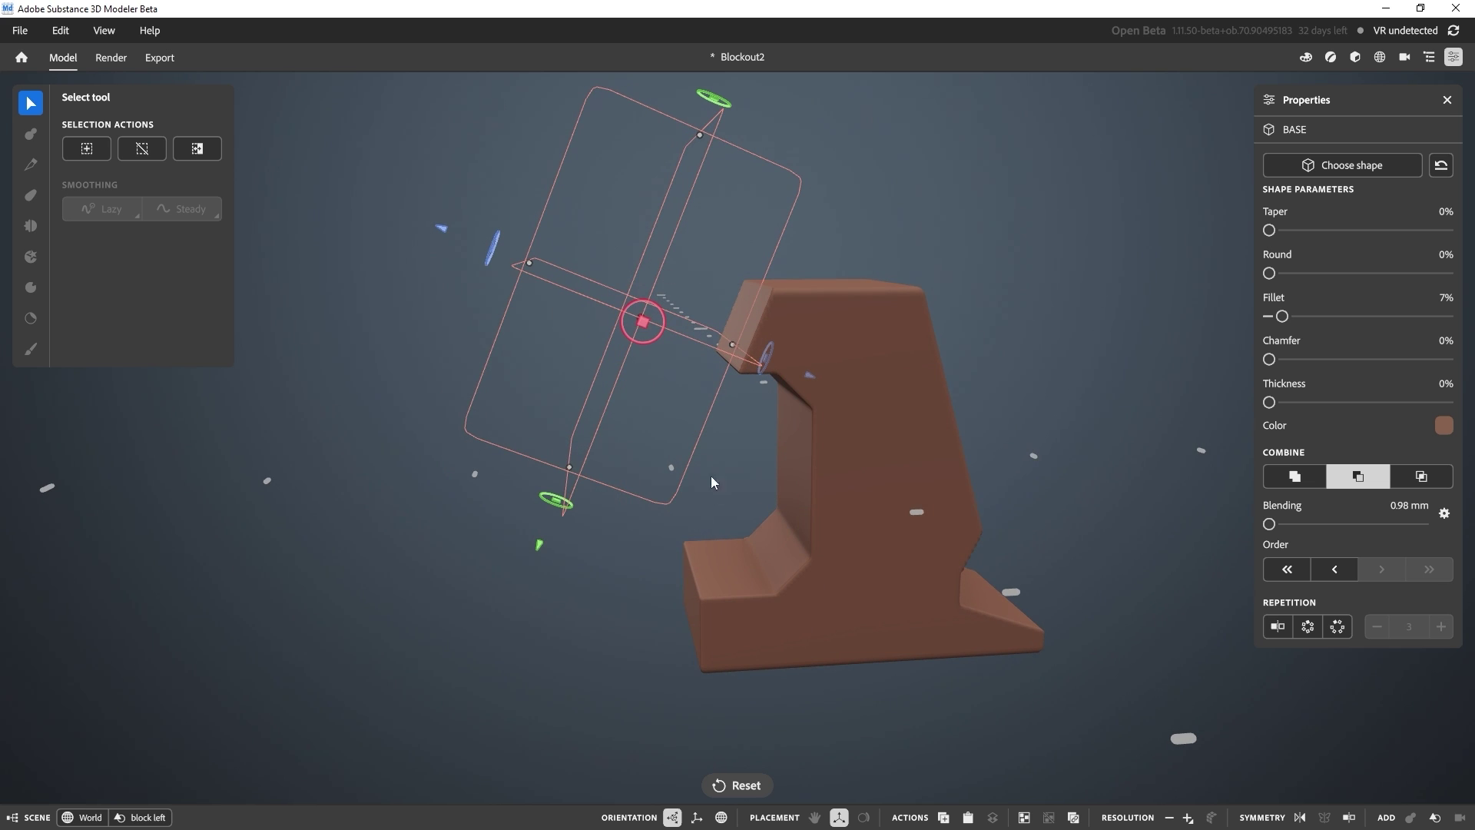
alt+drag(719, 264, 861, 446)
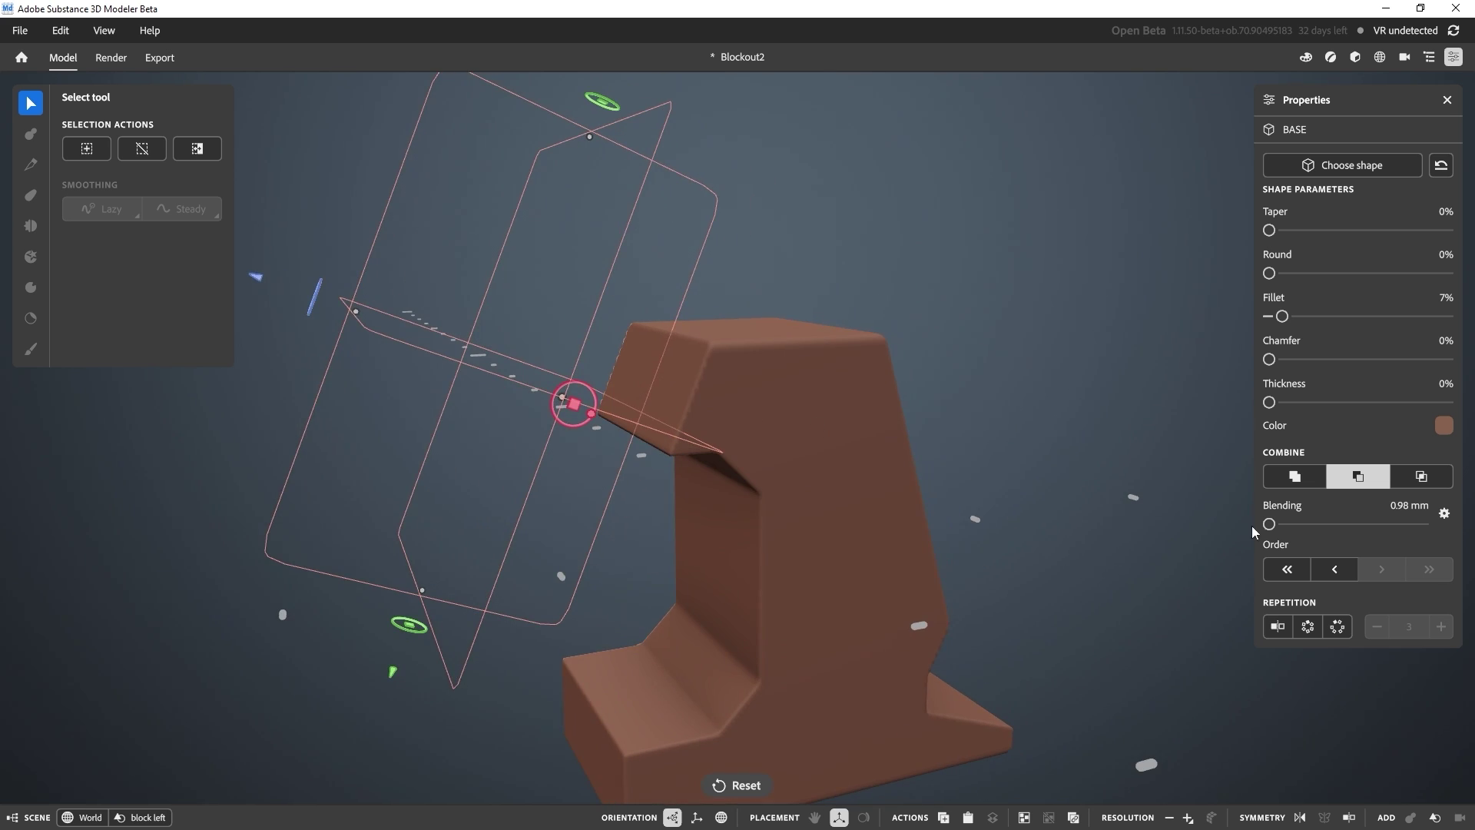
mouse_move(1276, 526)
mouse_down()
mouse_move(1298, 525)
mouse_move(1281, 525)
mouse_up()
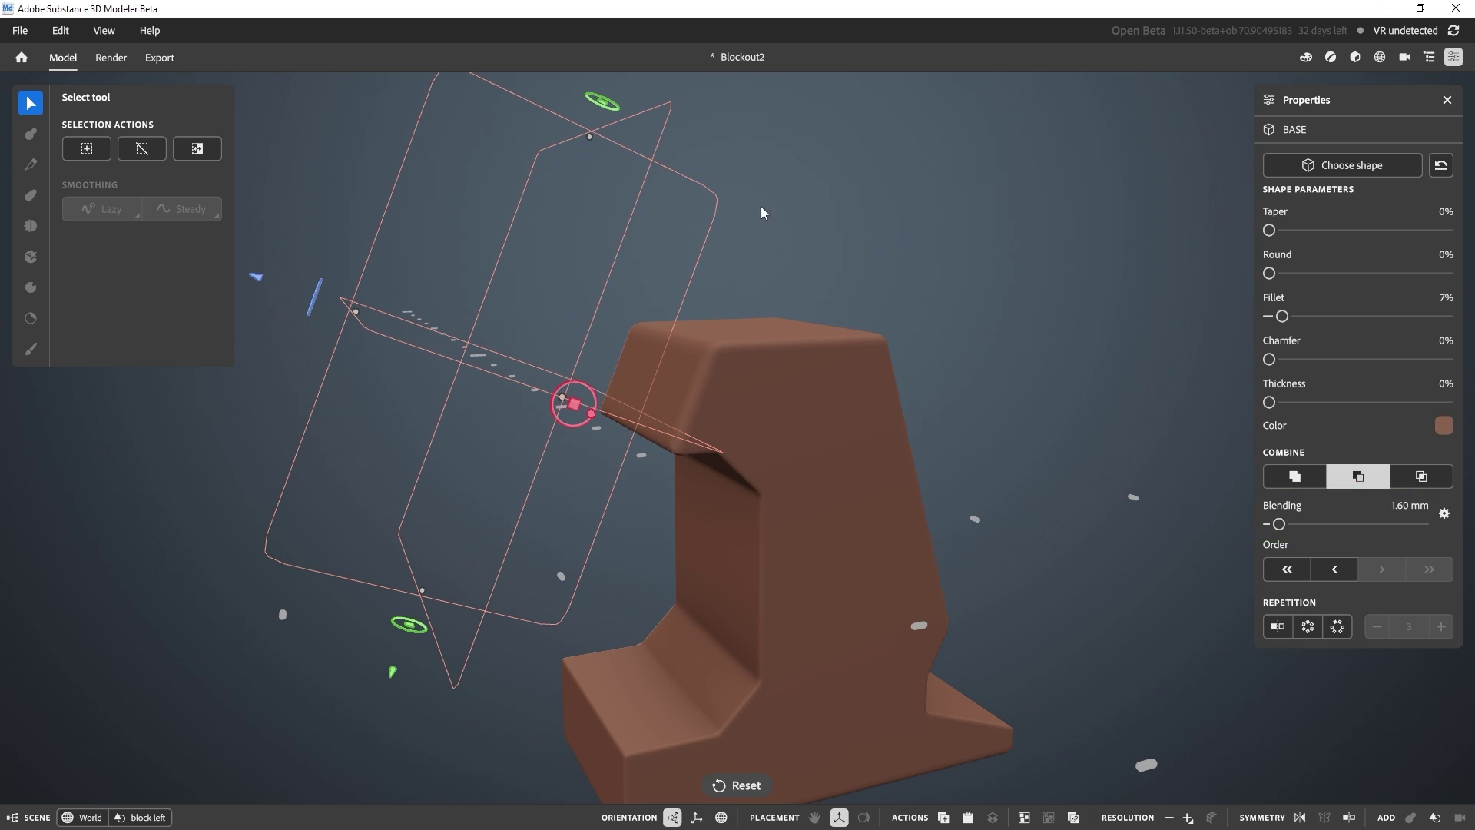
alt+middle_drag(848, 501, 897, 426)
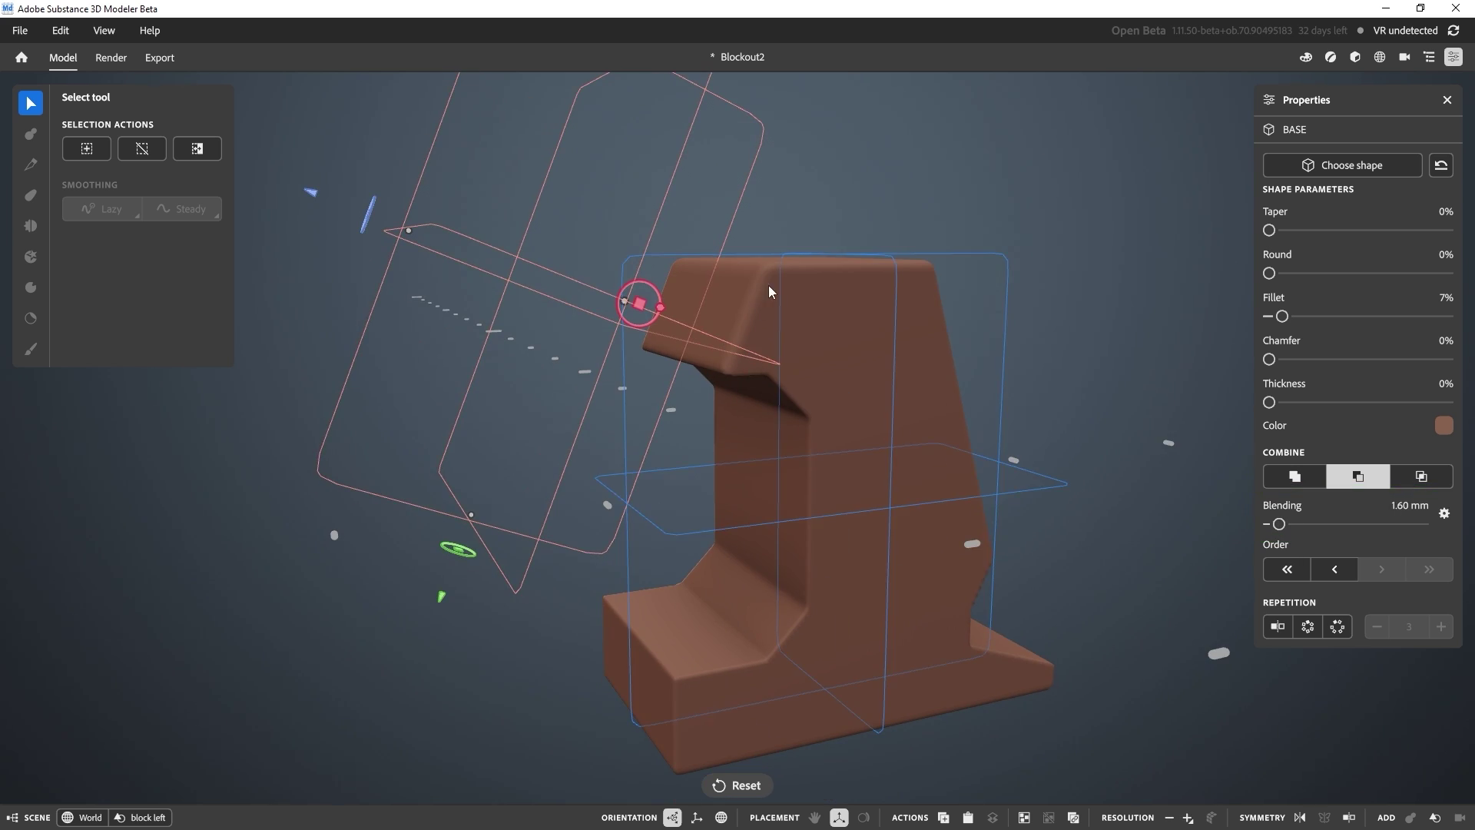
click(640, 533)
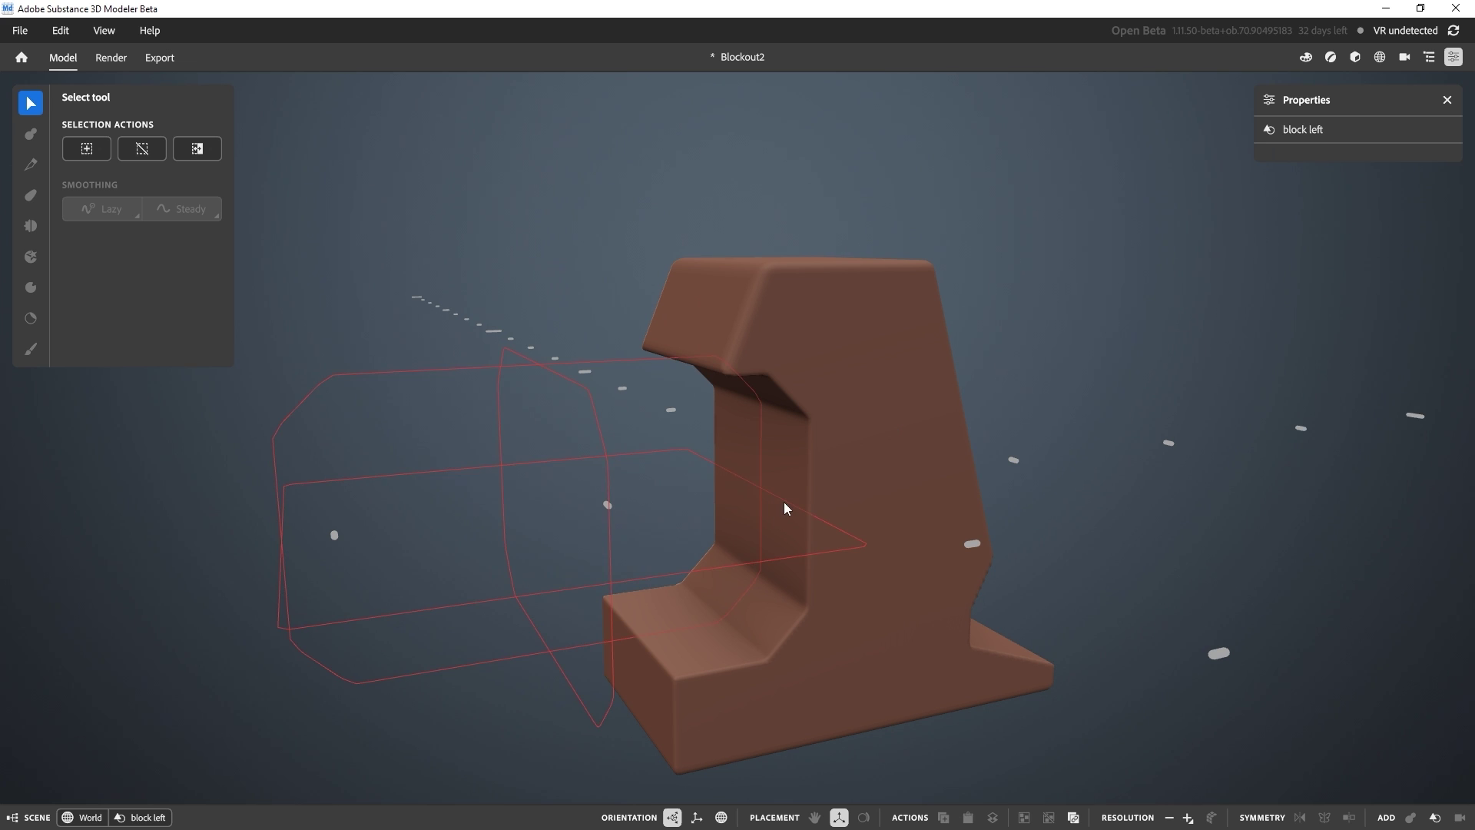
Step: Select the rear recess cutter and set its blending to 2.09 mm
click(787, 522)
drag(1269, 525, 1284, 529)
right_drag(1154, 432, 736, 463)
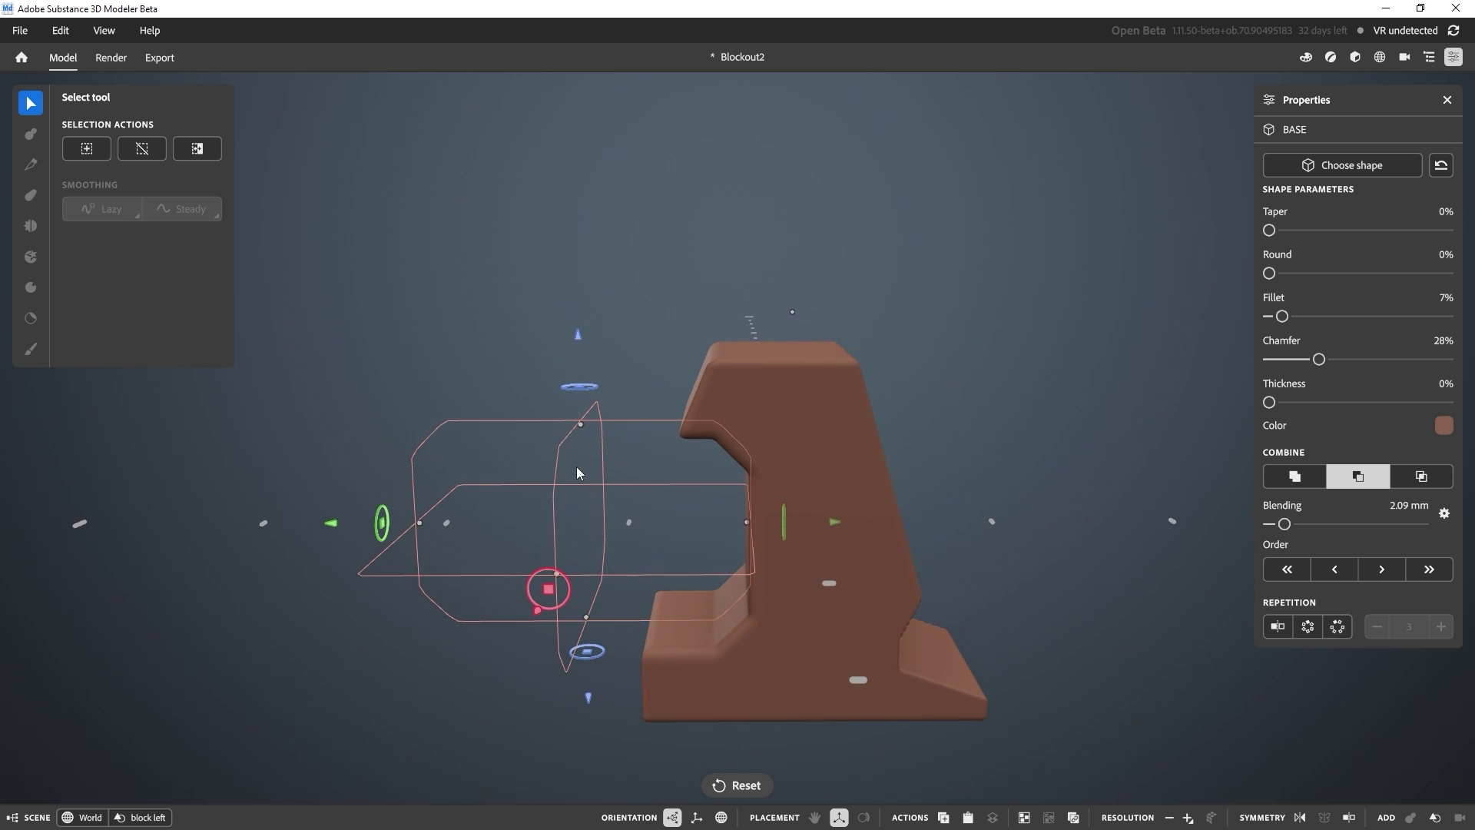
Step: Delete the two subtractive BASE copies from the block left layer
click(1429, 57)
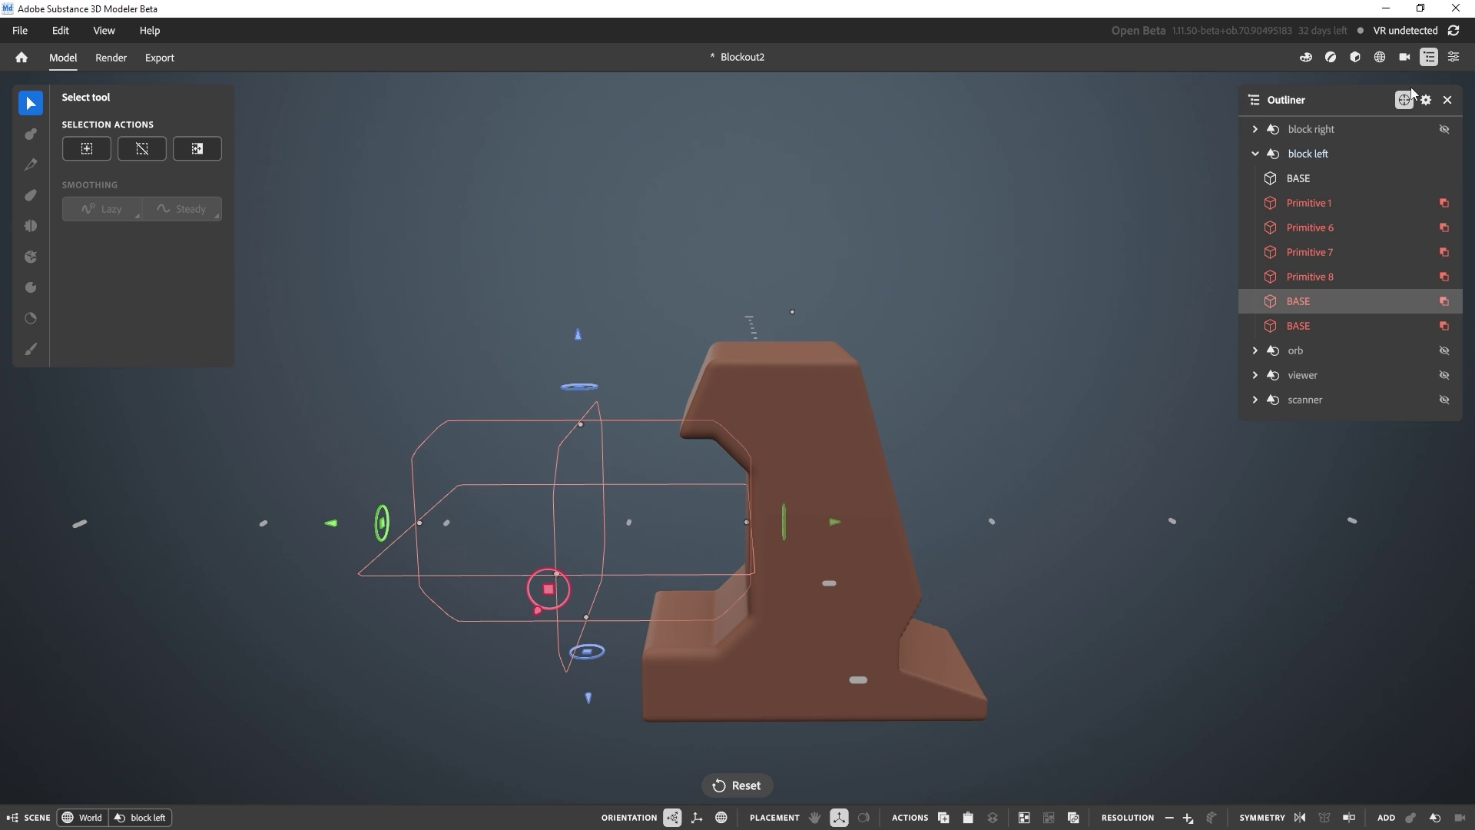
key(Delete)
click(1305, 302)
key(Delete)
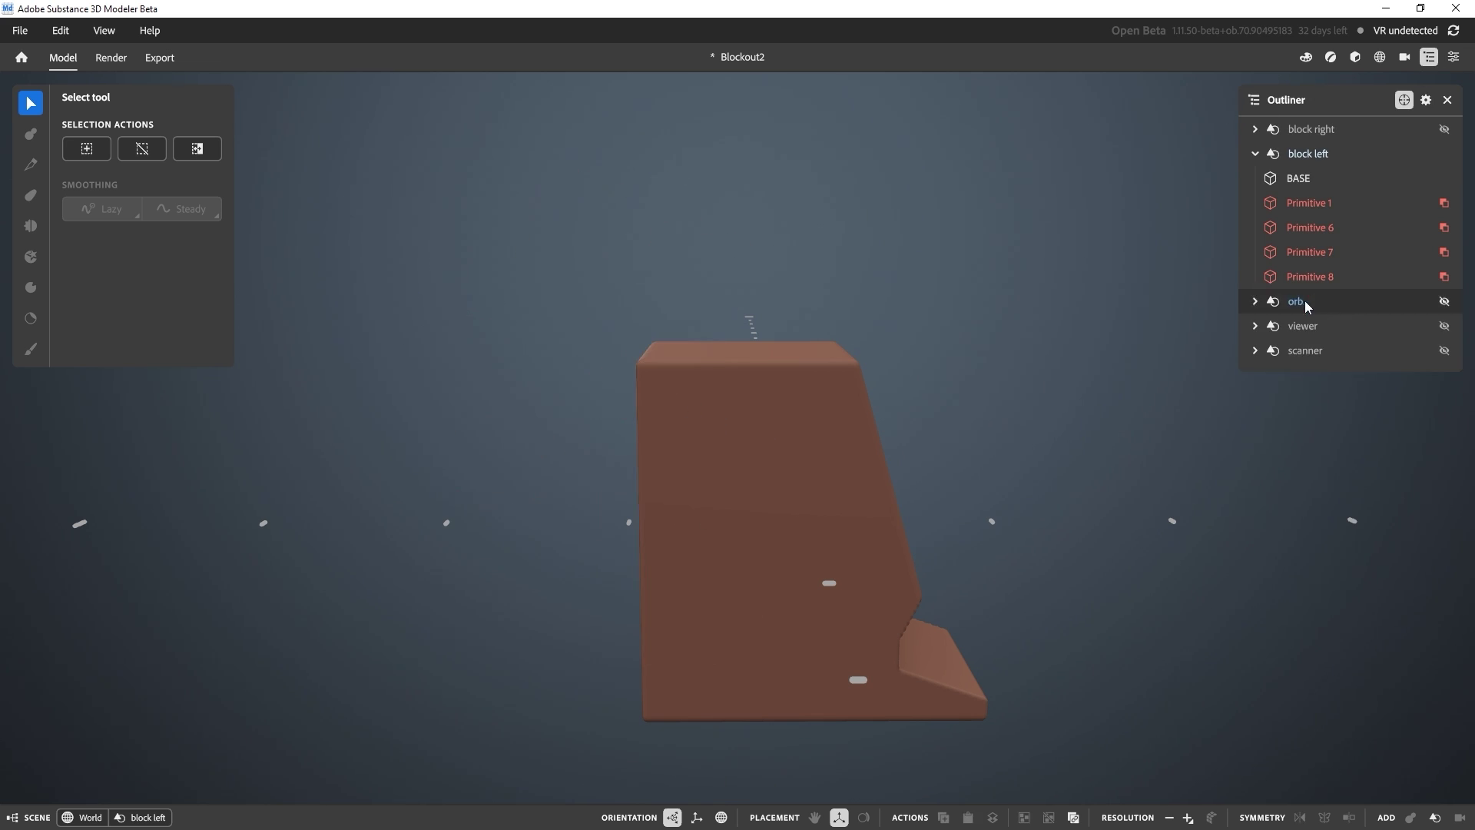
Step: Select the whole block left layer, examine its base and subtractive primitives from several angles, and deselect it
middle_drag(1177, 329, 970, 269)
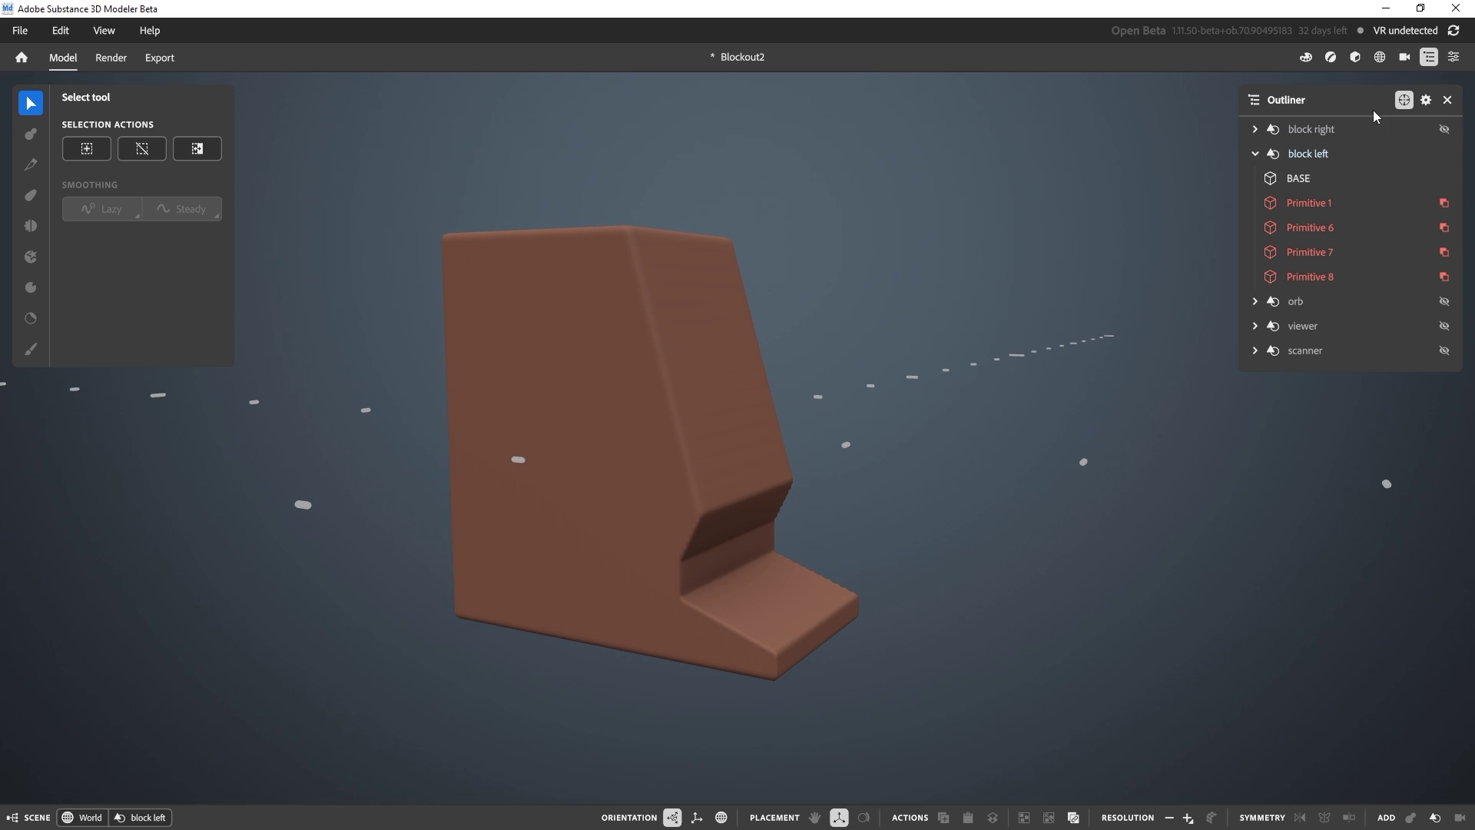
click(676, 385)
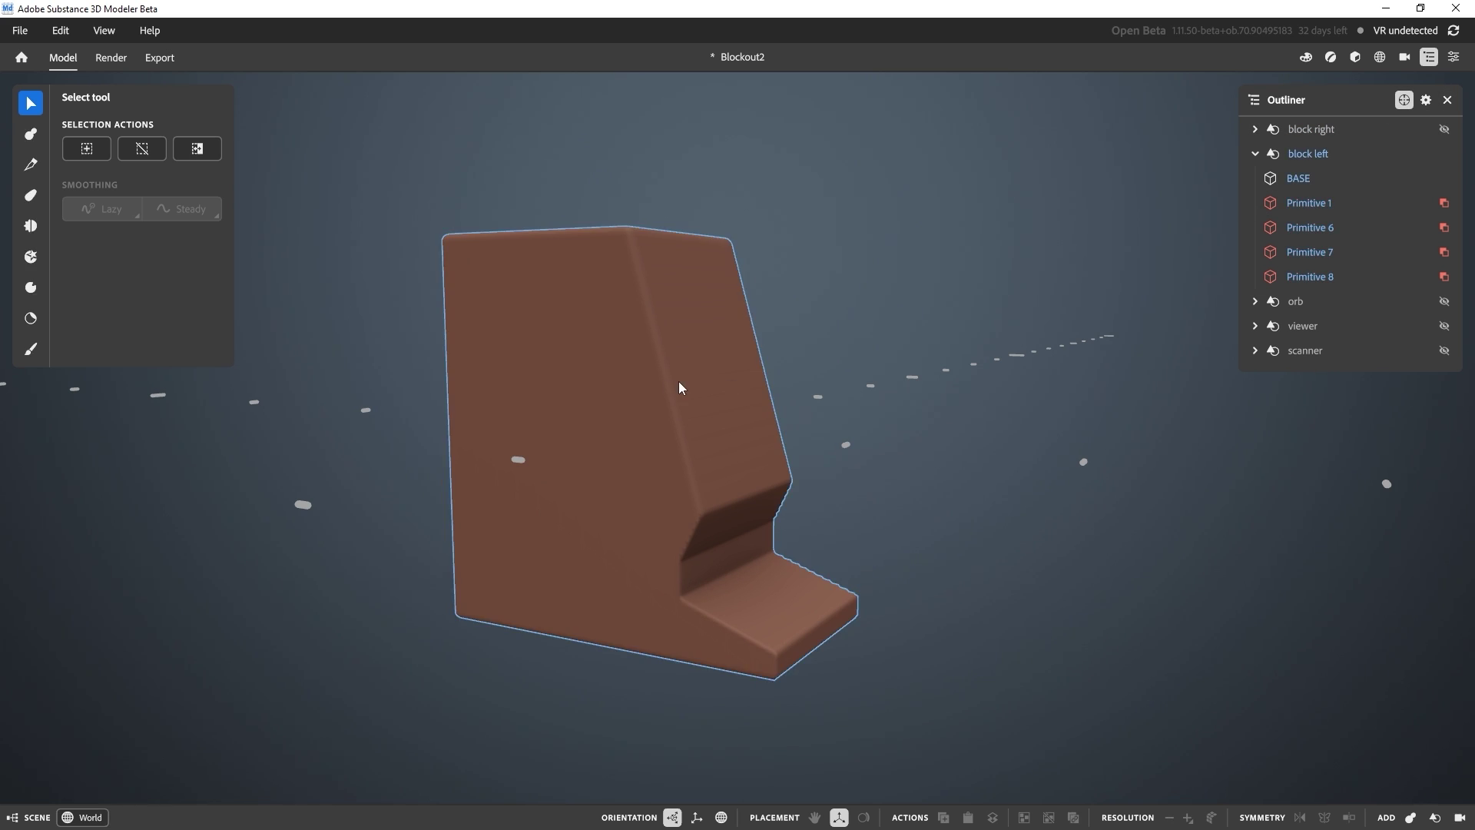
click(679, 358)
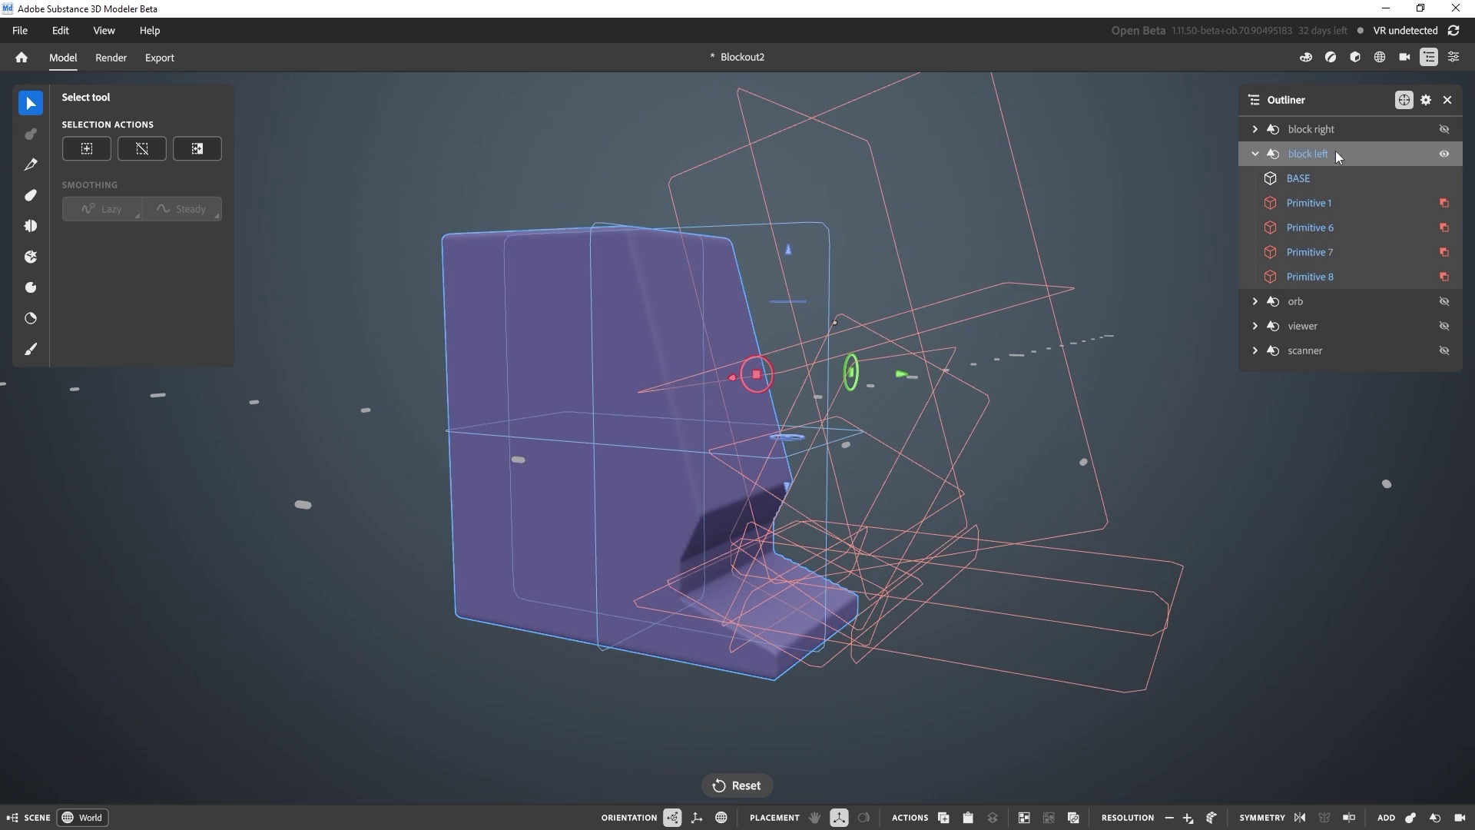
middle_drag(938, 209, 970, 270)
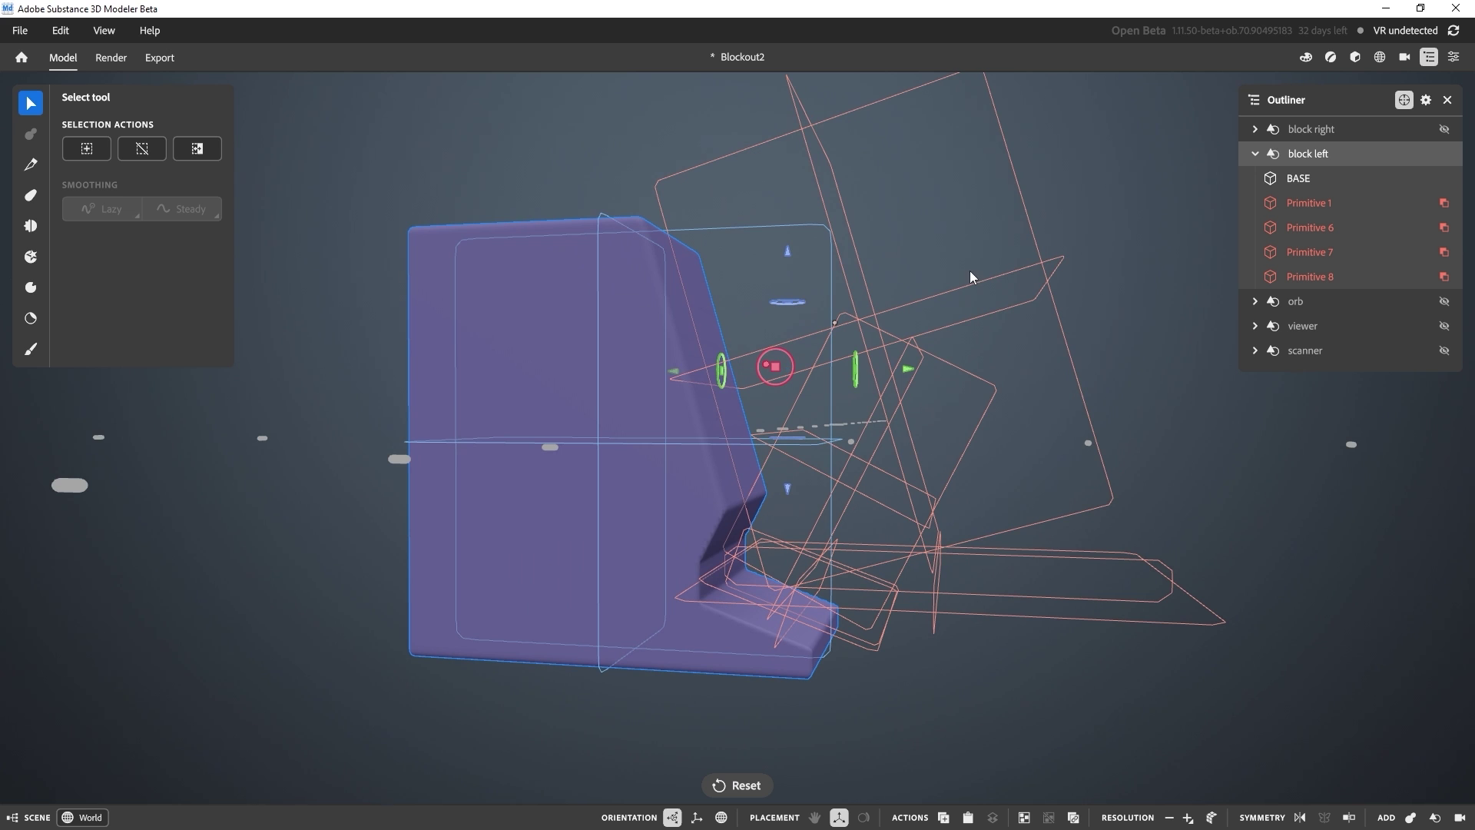
middle_drag(1012, 563, 909, 644)
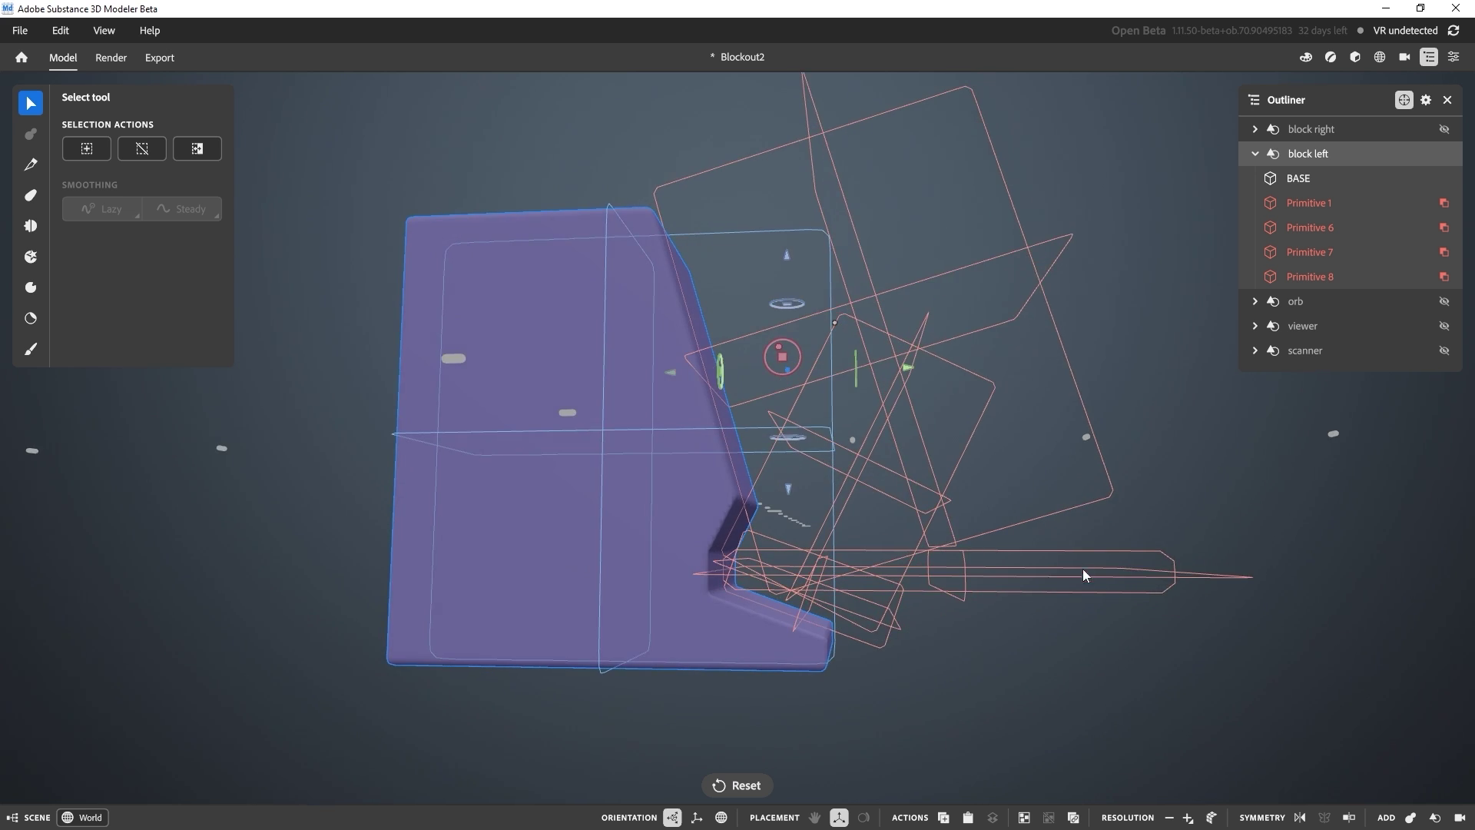
alt+middle_drag(1082, 569, 948, 515)
alt+right_drag(948, 515, 984, 564)
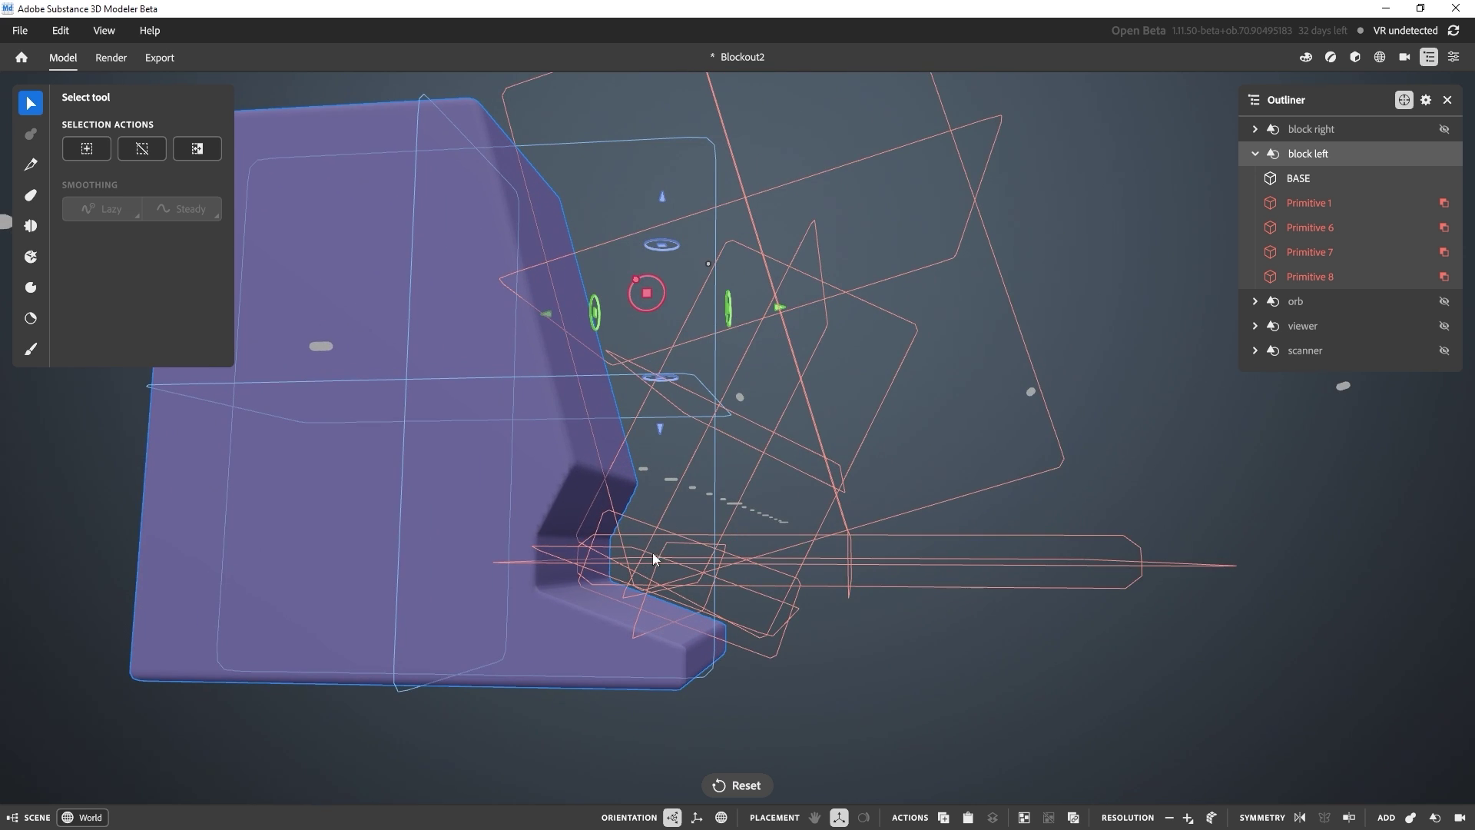
alt+drag(1102, 582, 932, 471)
alt+right_drag(932, 471, 902, 638)
alt+middle_drag(902, 637, 943, 486)
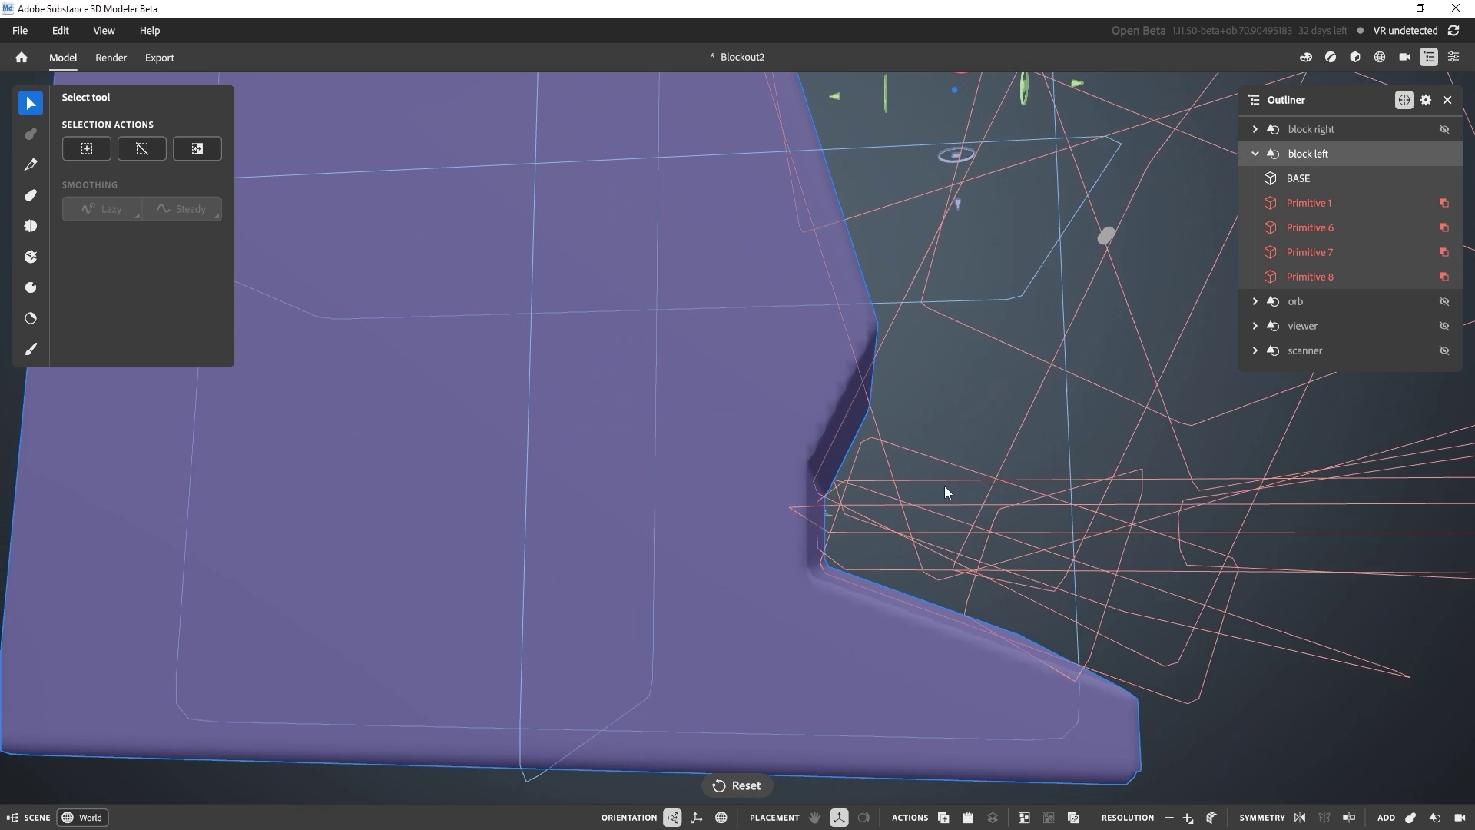
alt+right_drag(791, 509, 750, 290)
alt+drag(750, 291, 938, 284)
alt+middle_drag(937, 285, 959, 432)
click(959, 432)
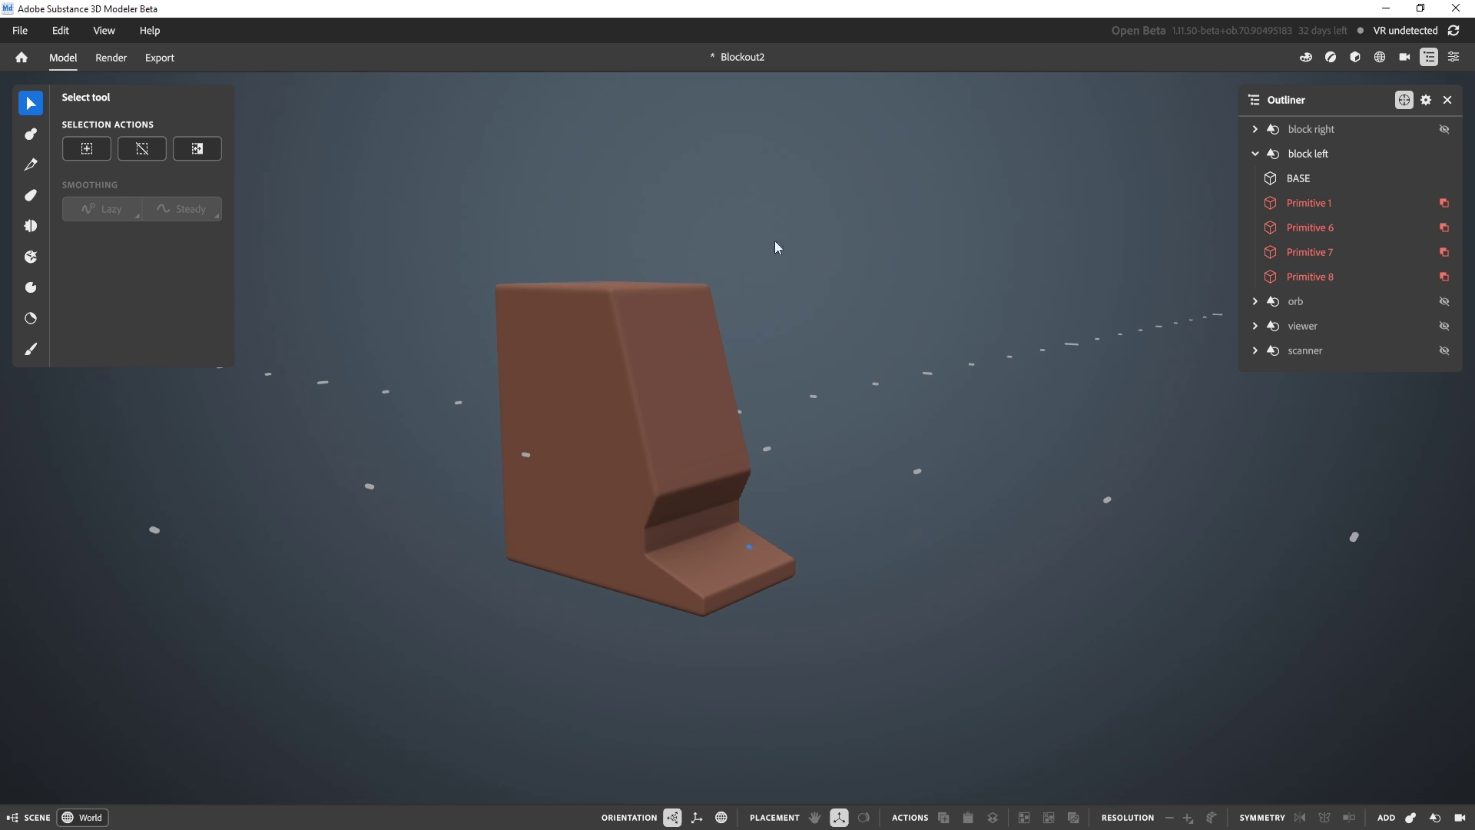
Step: Collapse the block left layer in the outliner and show the hidden block right layer beside it
alt+middle_drag(761, 221, 783, 223)
click(1256, 155)
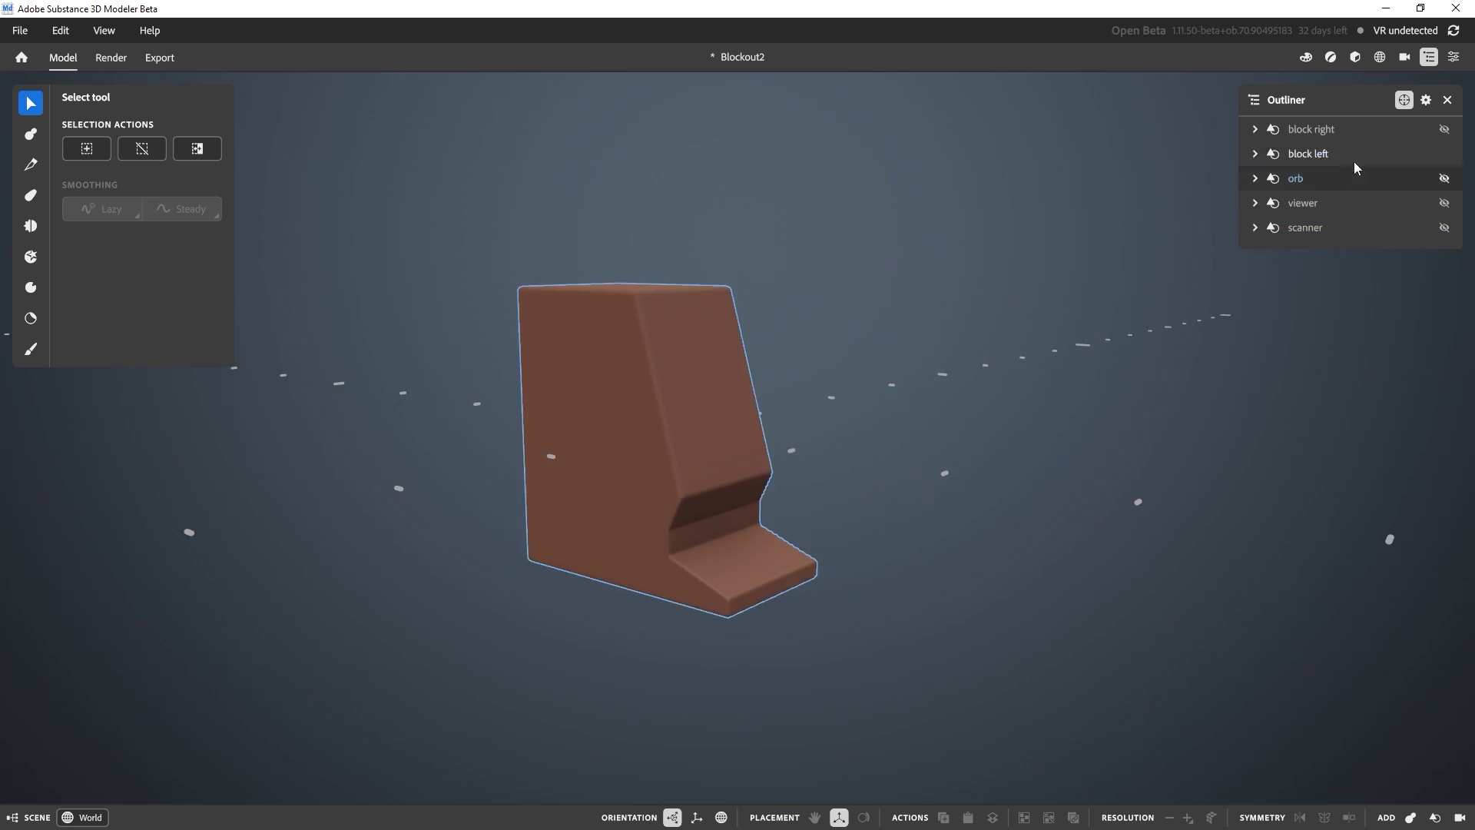
click(1445, 131)
middle_drag(960, 288, 775, 369)
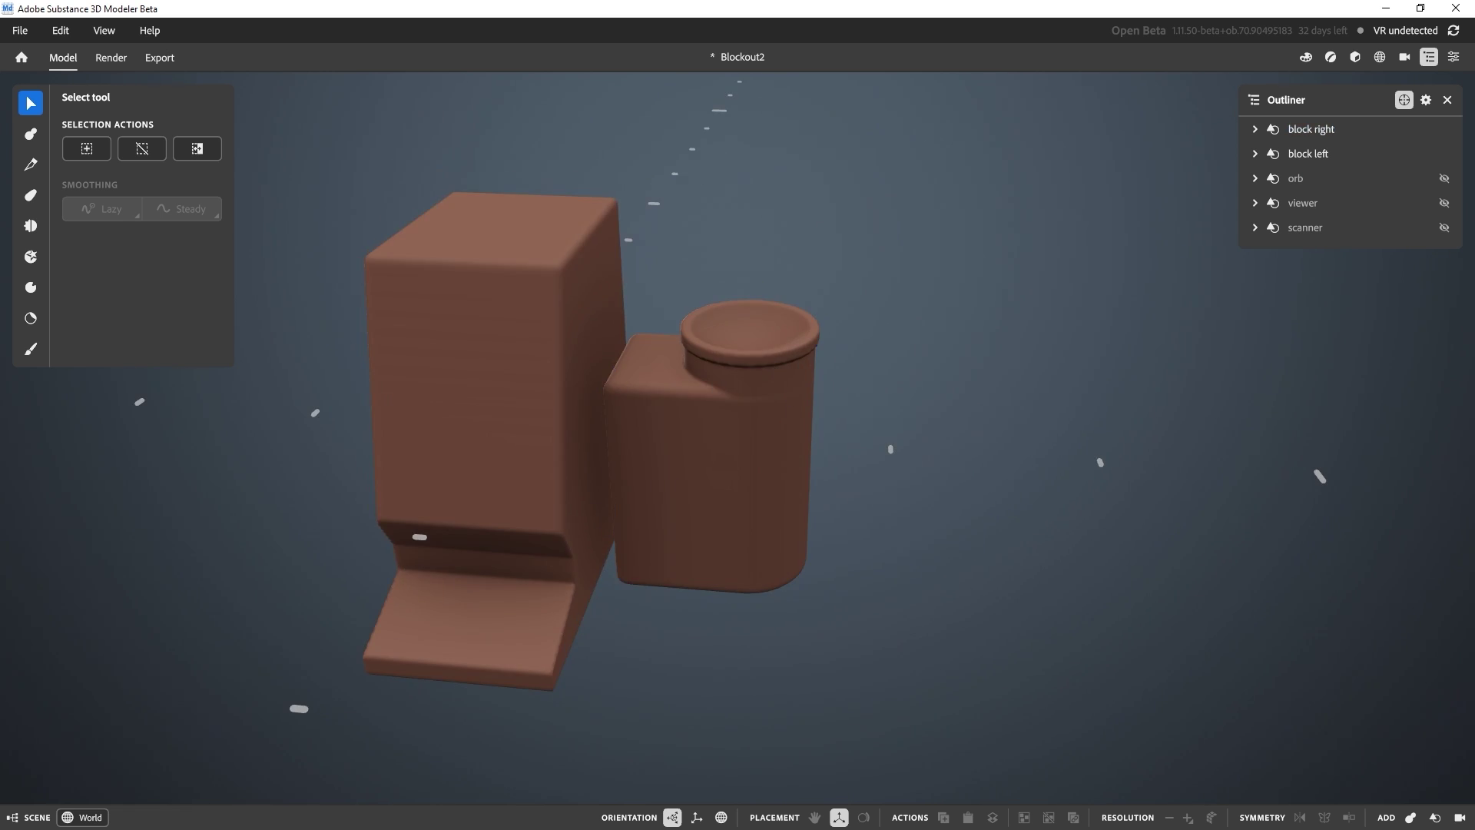
Step: Switch to the reference images, examine the orthographic views of the device's right body, and return to Substance 3D Modeler
key(alt+Tab)
middle_drag(1022, 417, 846, 417)
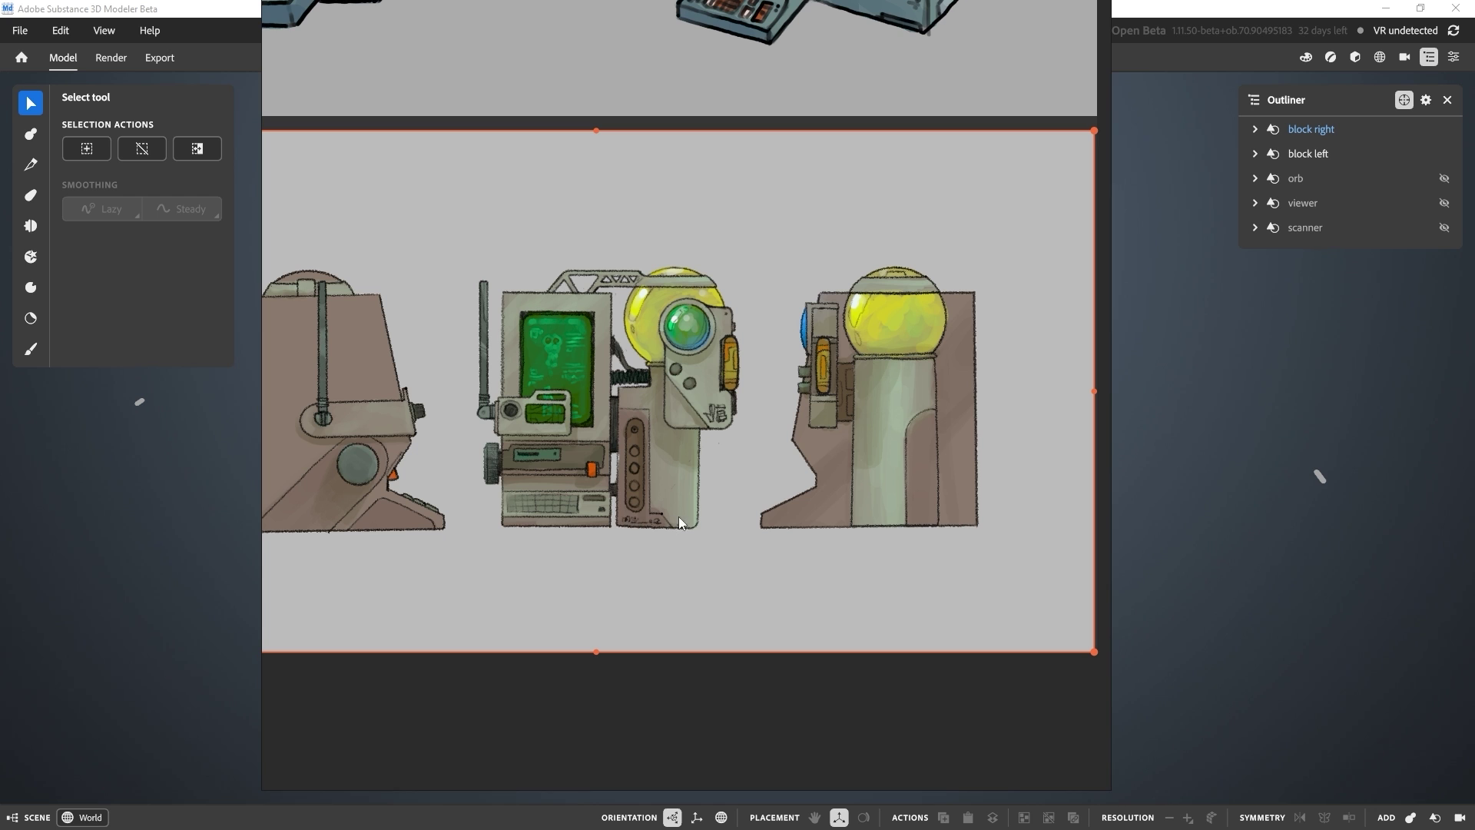
key(alt+Tab)
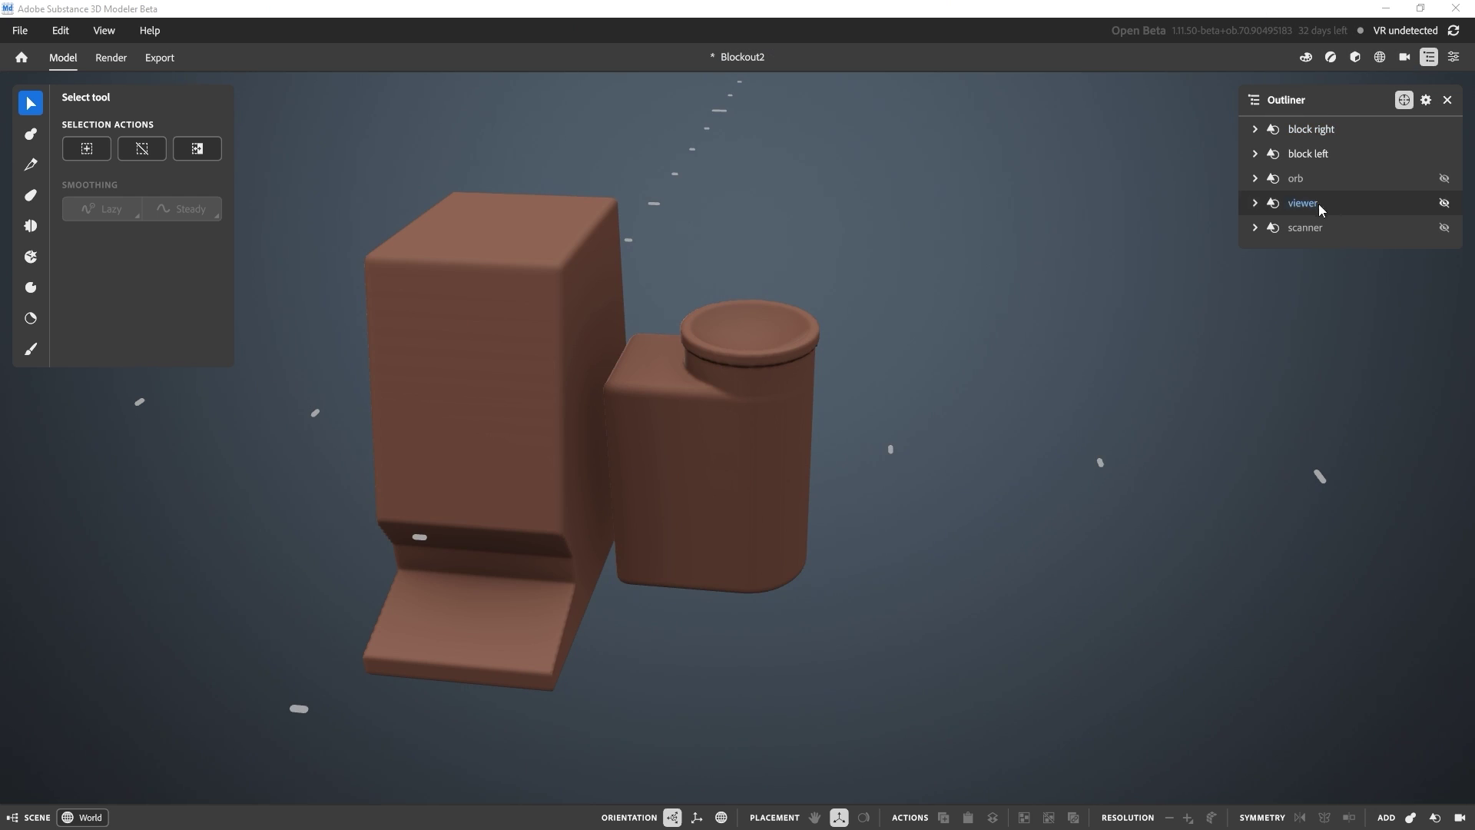
Step: Expand the block right layer's primitives and inspect the upright cylinder, Primitive 3
click(1255, 153)
click(1256, 154)
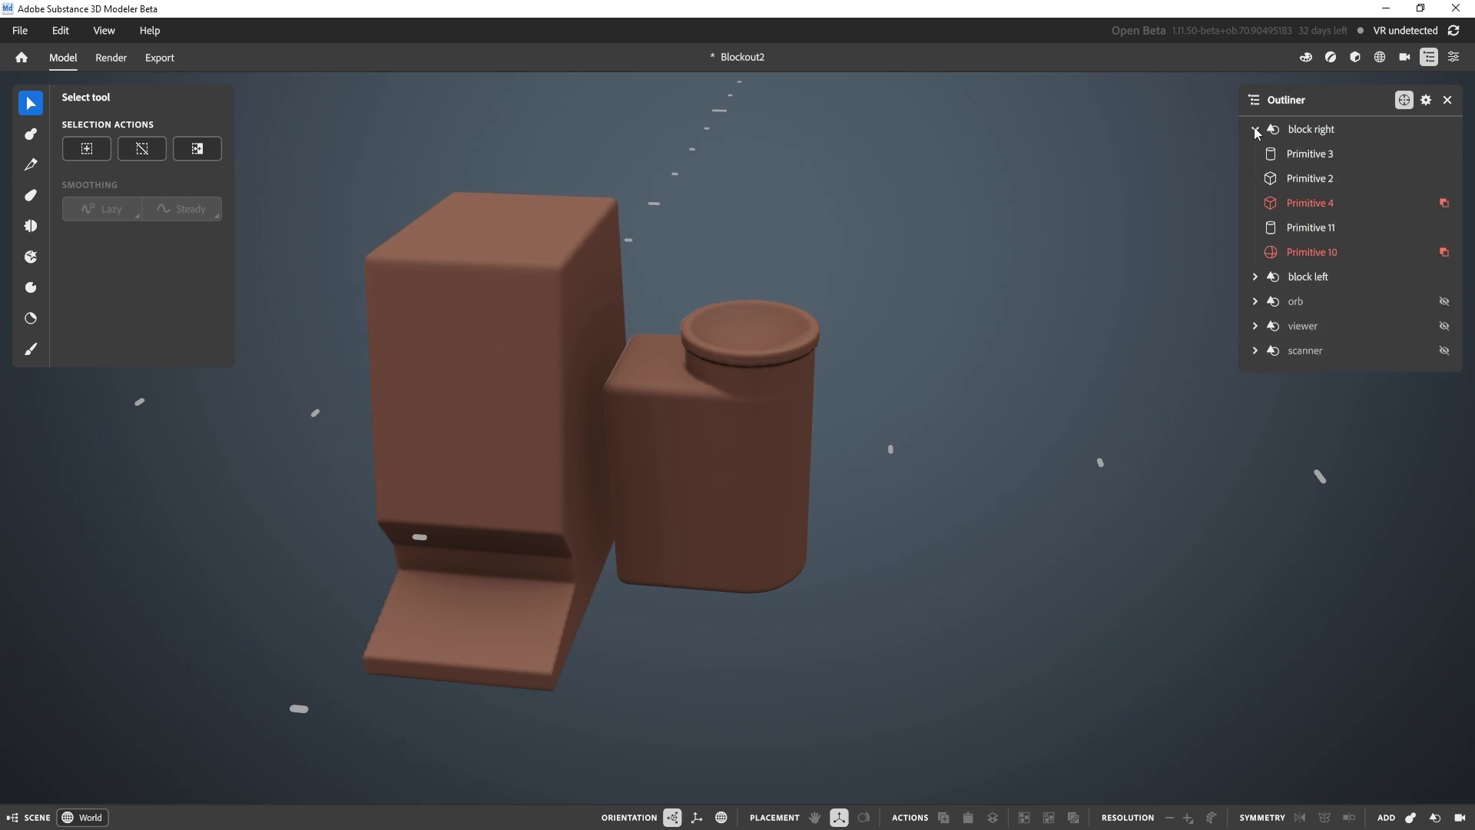
click(1310, 154)
drag(743, 224, 729, 197)
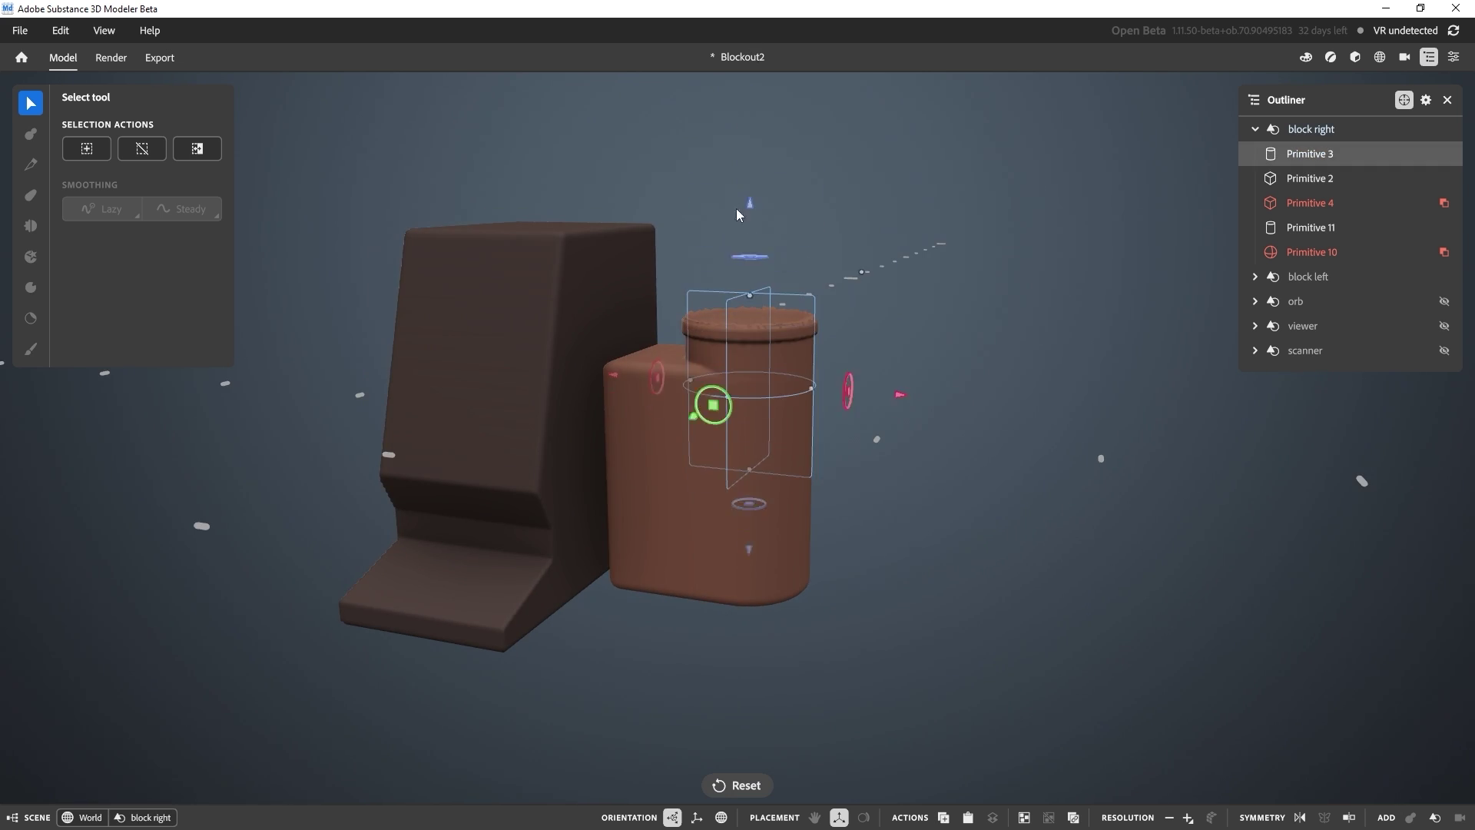
scroll(860, 297, up, 3)
Step: Try pulling the rounded box Primitive 2 away from the cylinder, check its shape parameters, and undo the move
click(1336, 184)
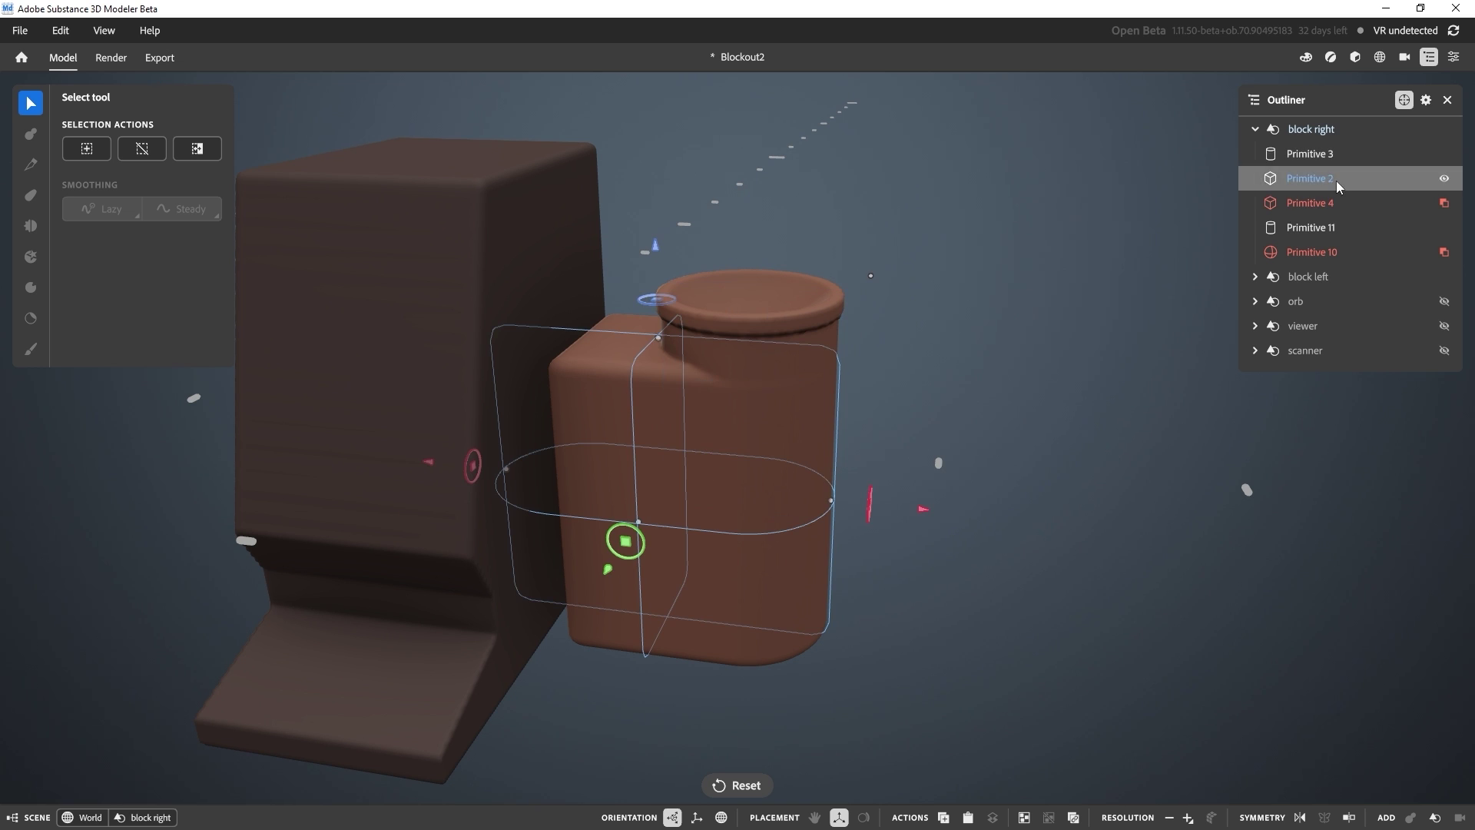
drag(921, 511, 860, 329)
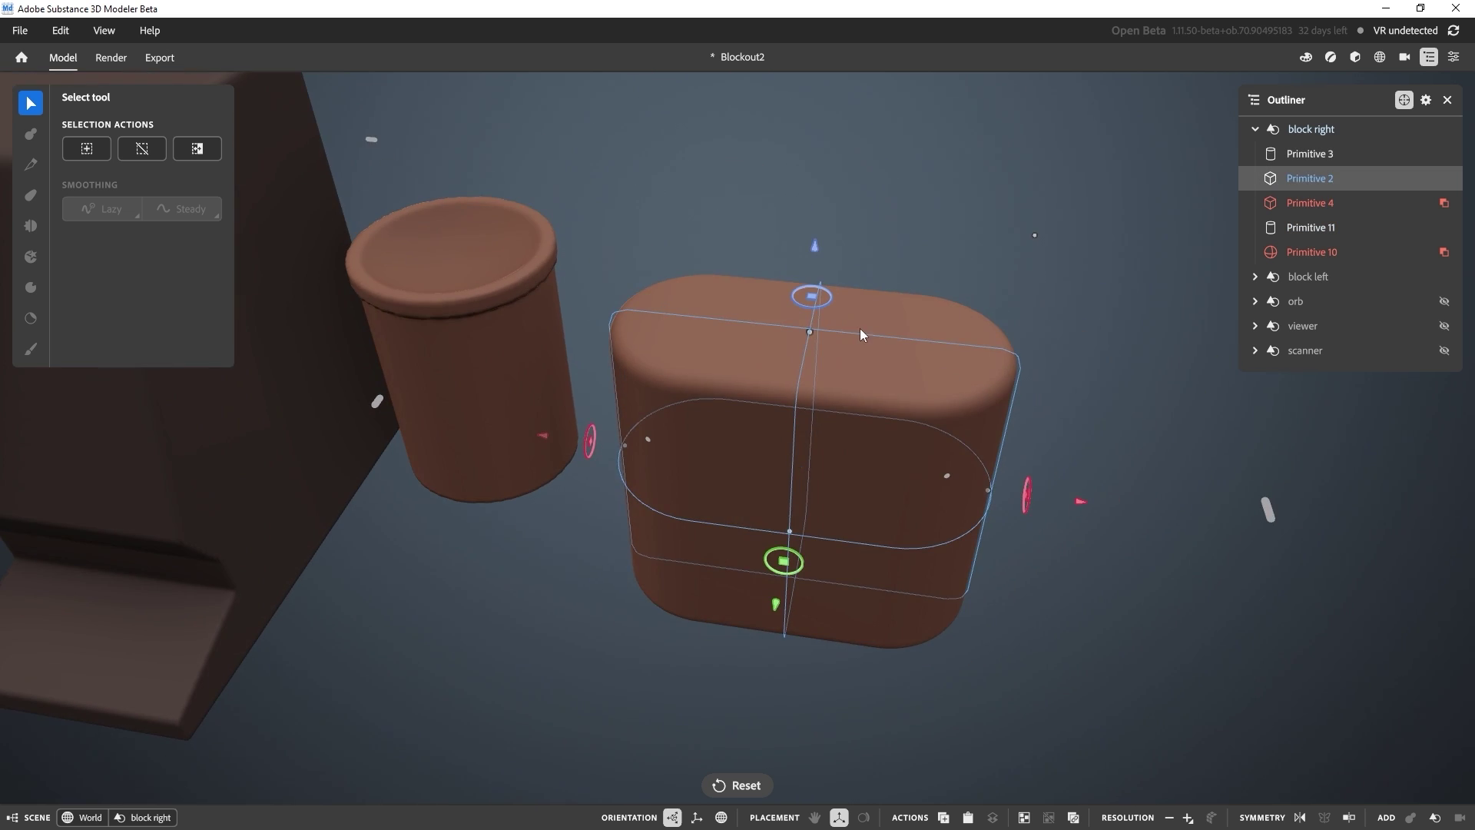
click(1453, 58)
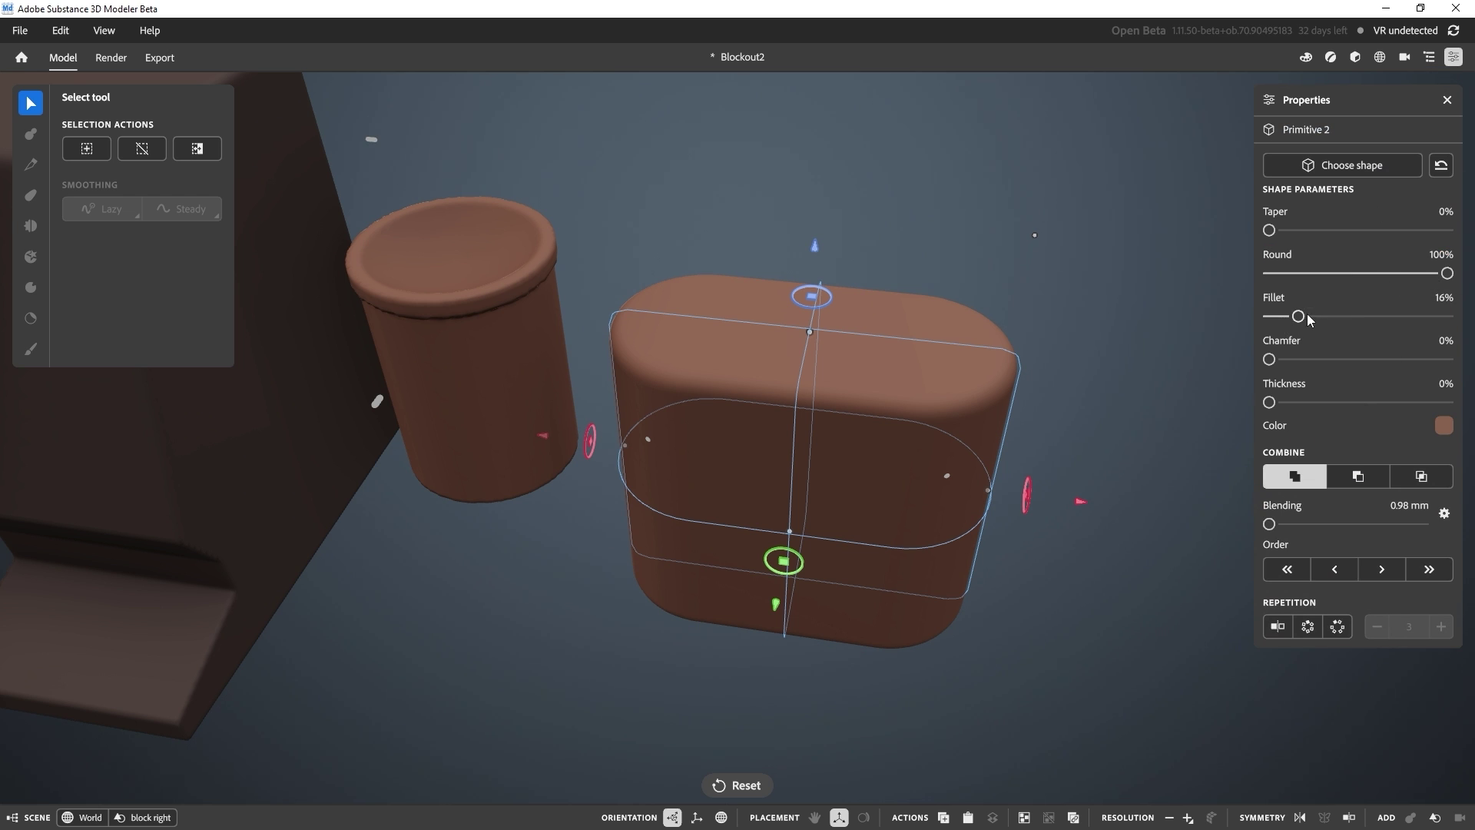
key(ctrl+z)
click(1035, 358)
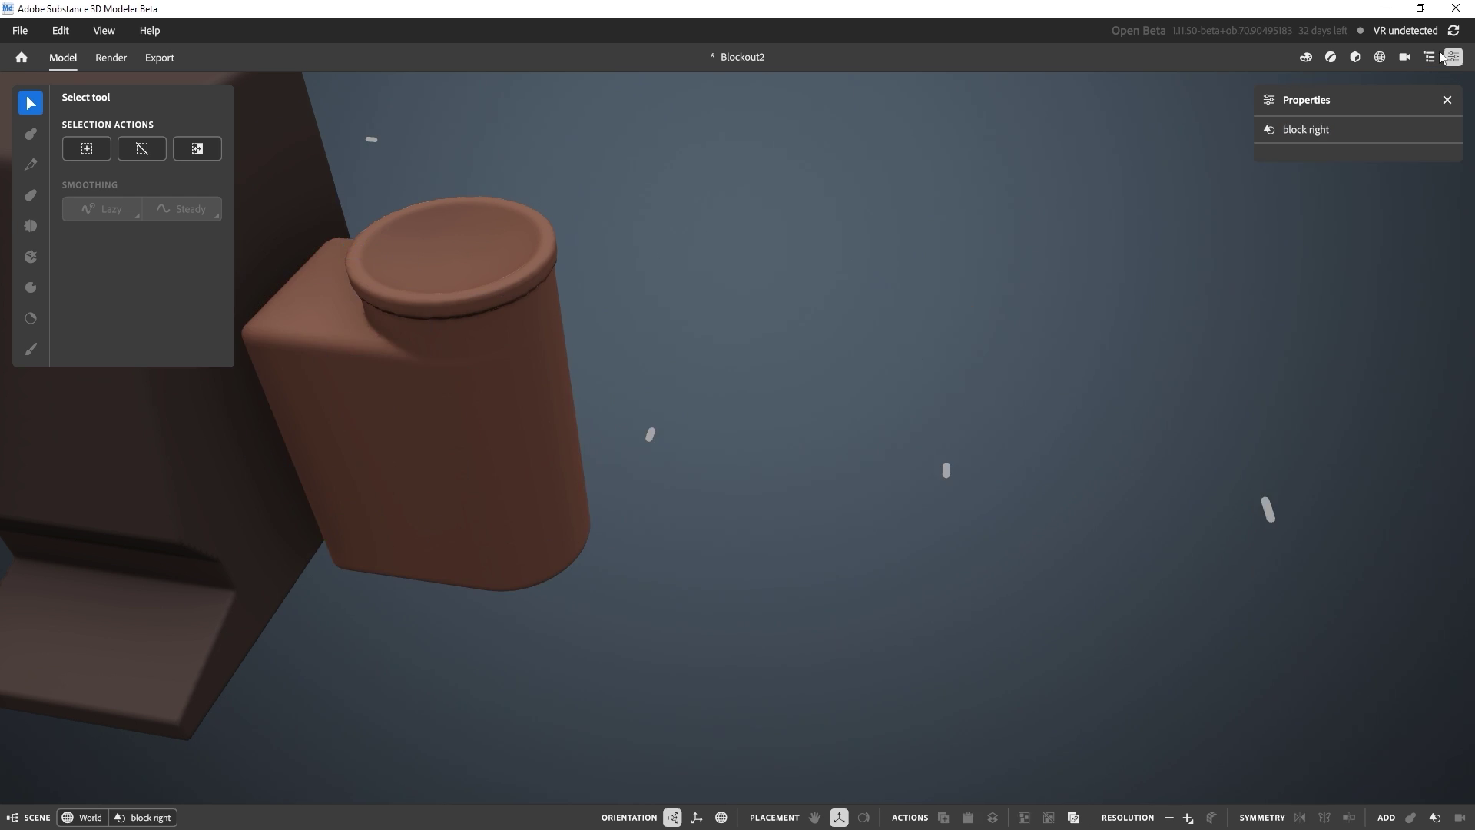
Step: Select the flat rim cylinder, Primitive 11, and examine the rim's edge up close from several angles
click(1429, 58)
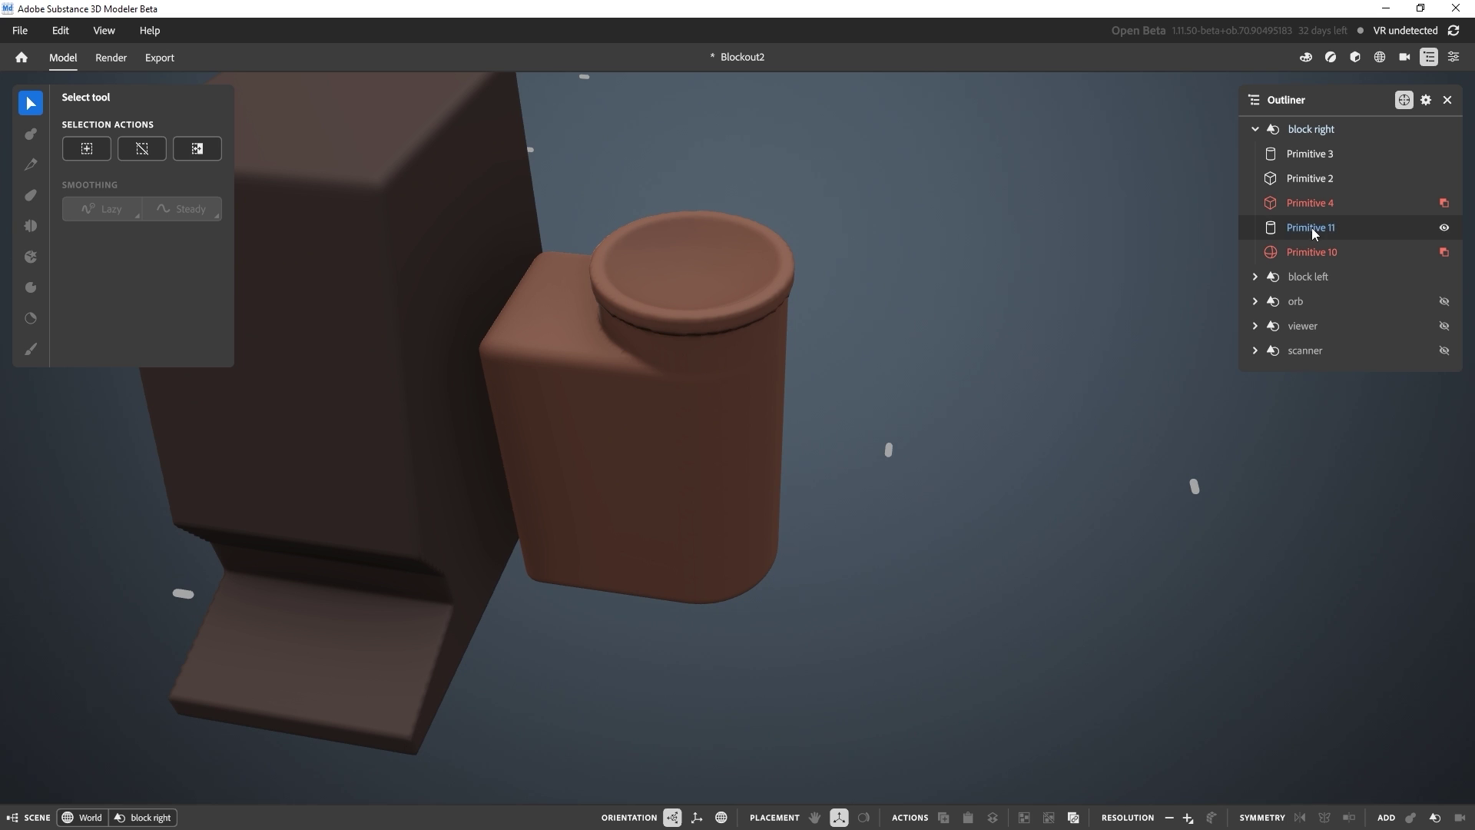
click(1311, 227)
alt+drag(706, 269, 694, 187)
alt+right_drag(693, 188, 740, 310)
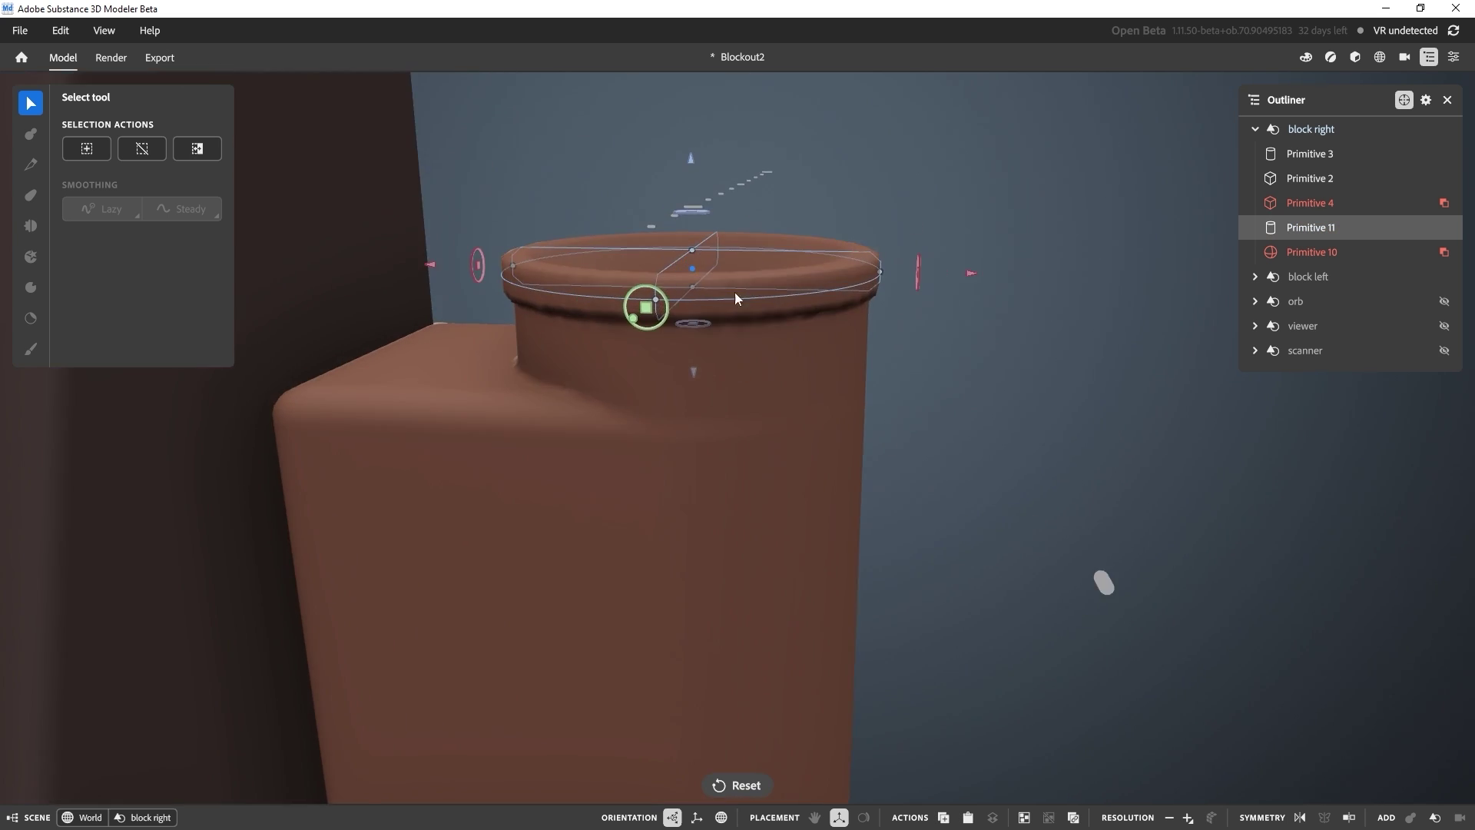
alt+middle_drag(741, 310, 796, 407)
mouse_move(745, 251)
mouse_down()
mouse_move(750, 116)
mouse_move(758, 284)
mouse_move(759, 250)
mouse_up()
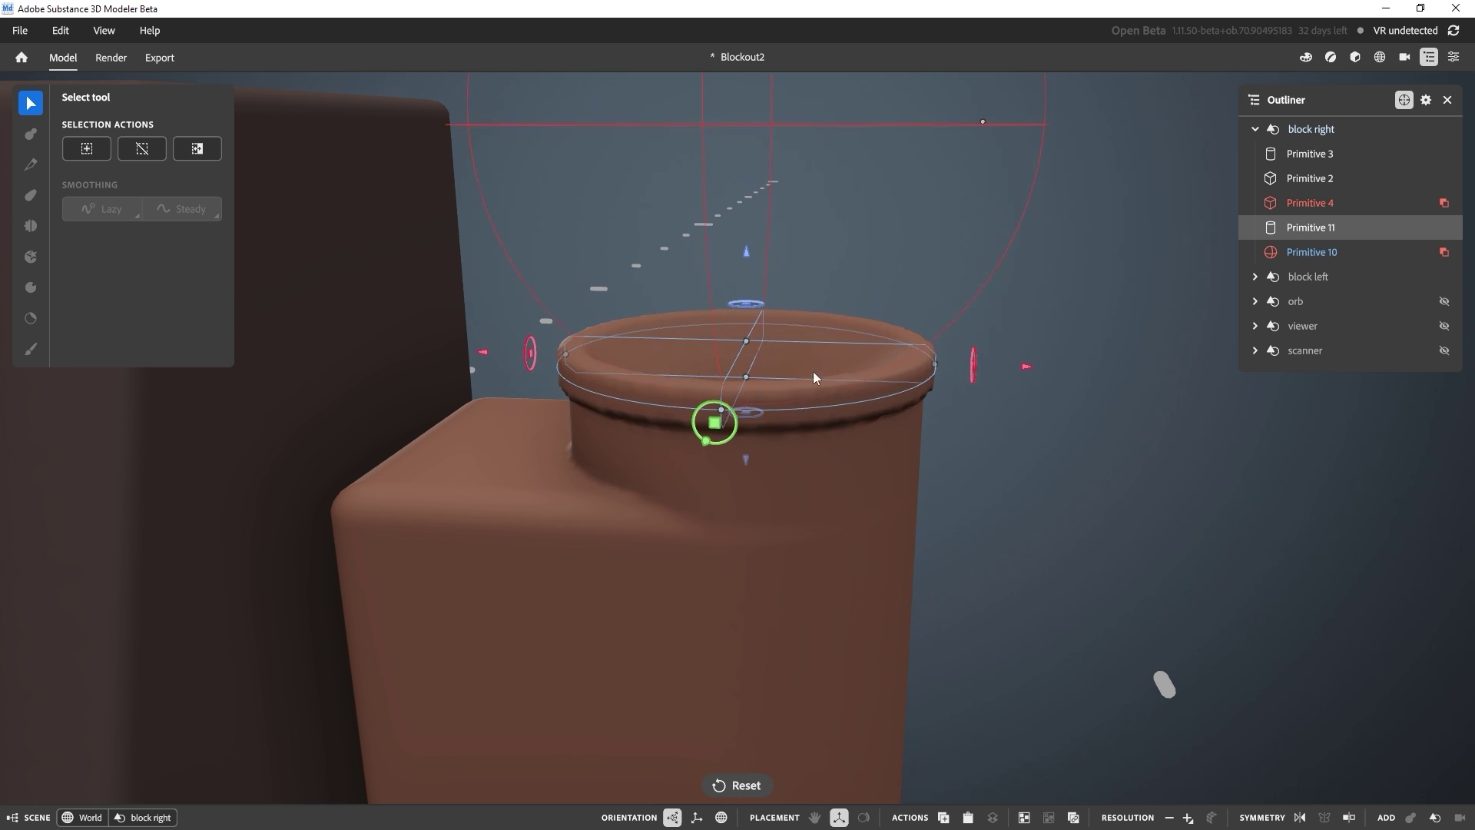
scroll(1053, 471, down, 3)
alt+middle_drag(915, 566, 934, 510)
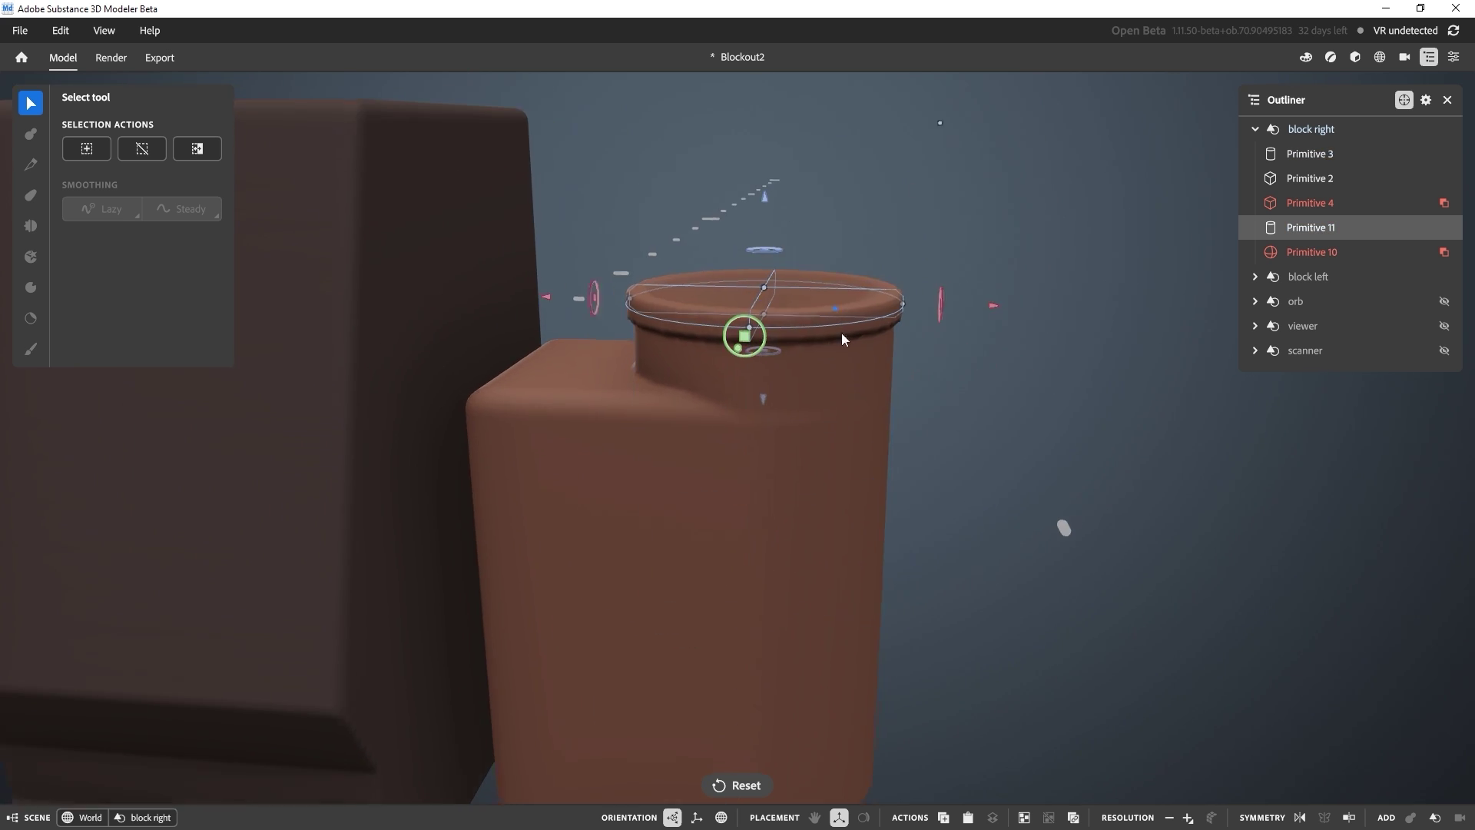
scroll(836, 310, up, 3)
middle_drag(858, 364, 936, 281)
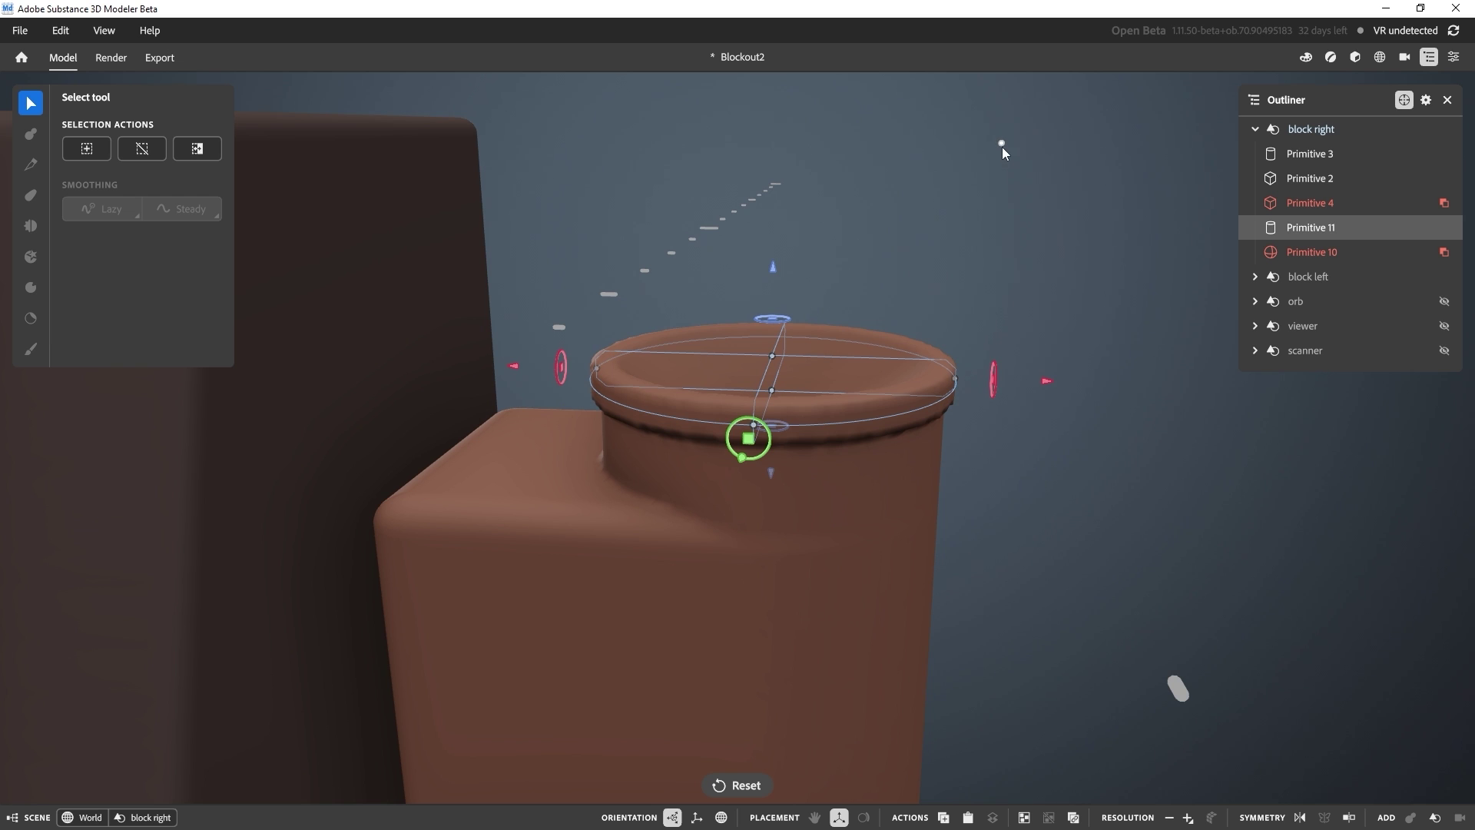
middle_drag(1002, 142, 997, 225)
drag(772, 355, 776, 357)
alt+right_drag(774, 372, 799, 477)
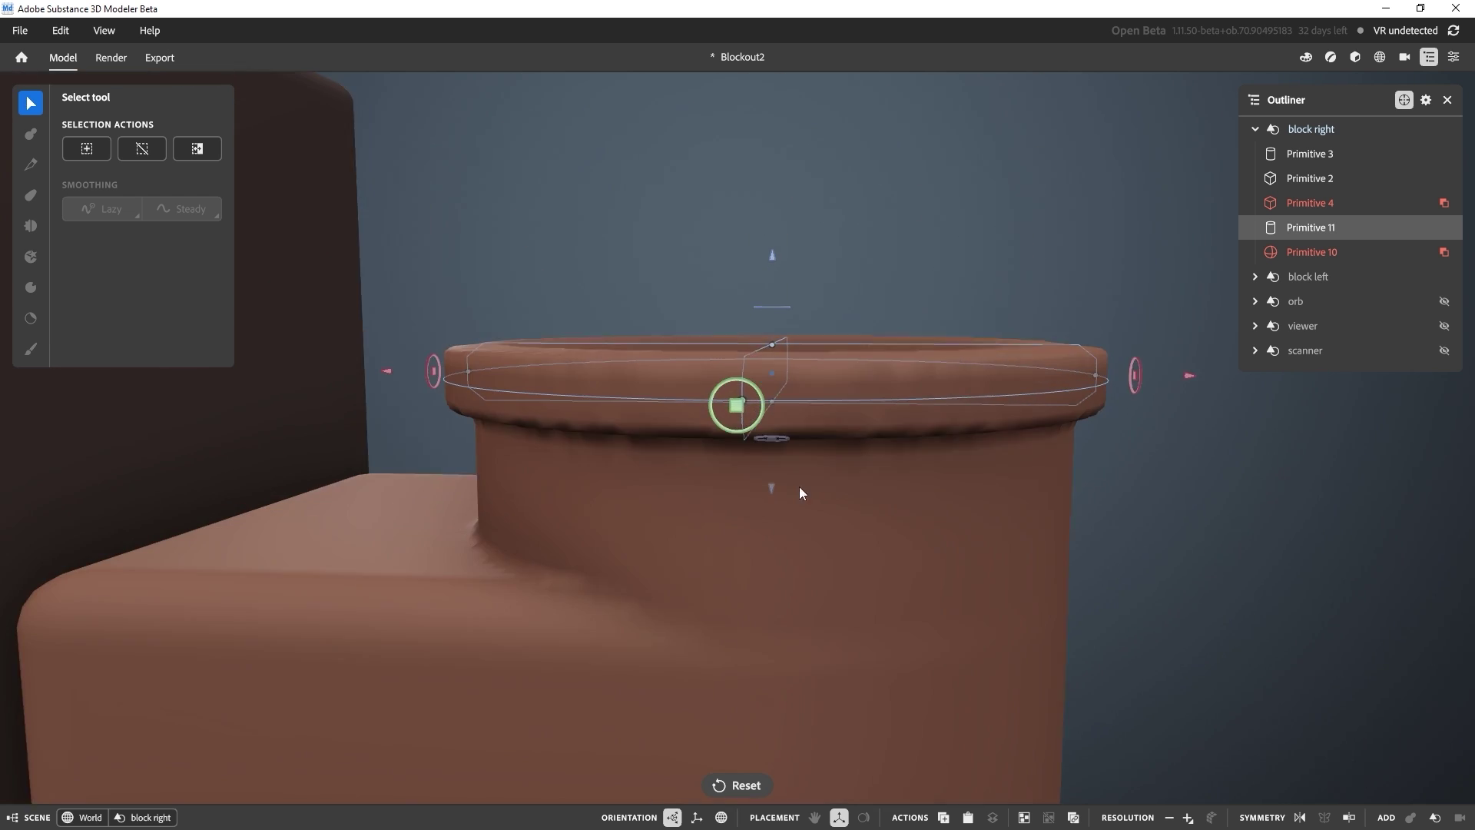
scroll(774, 254, up, 2)
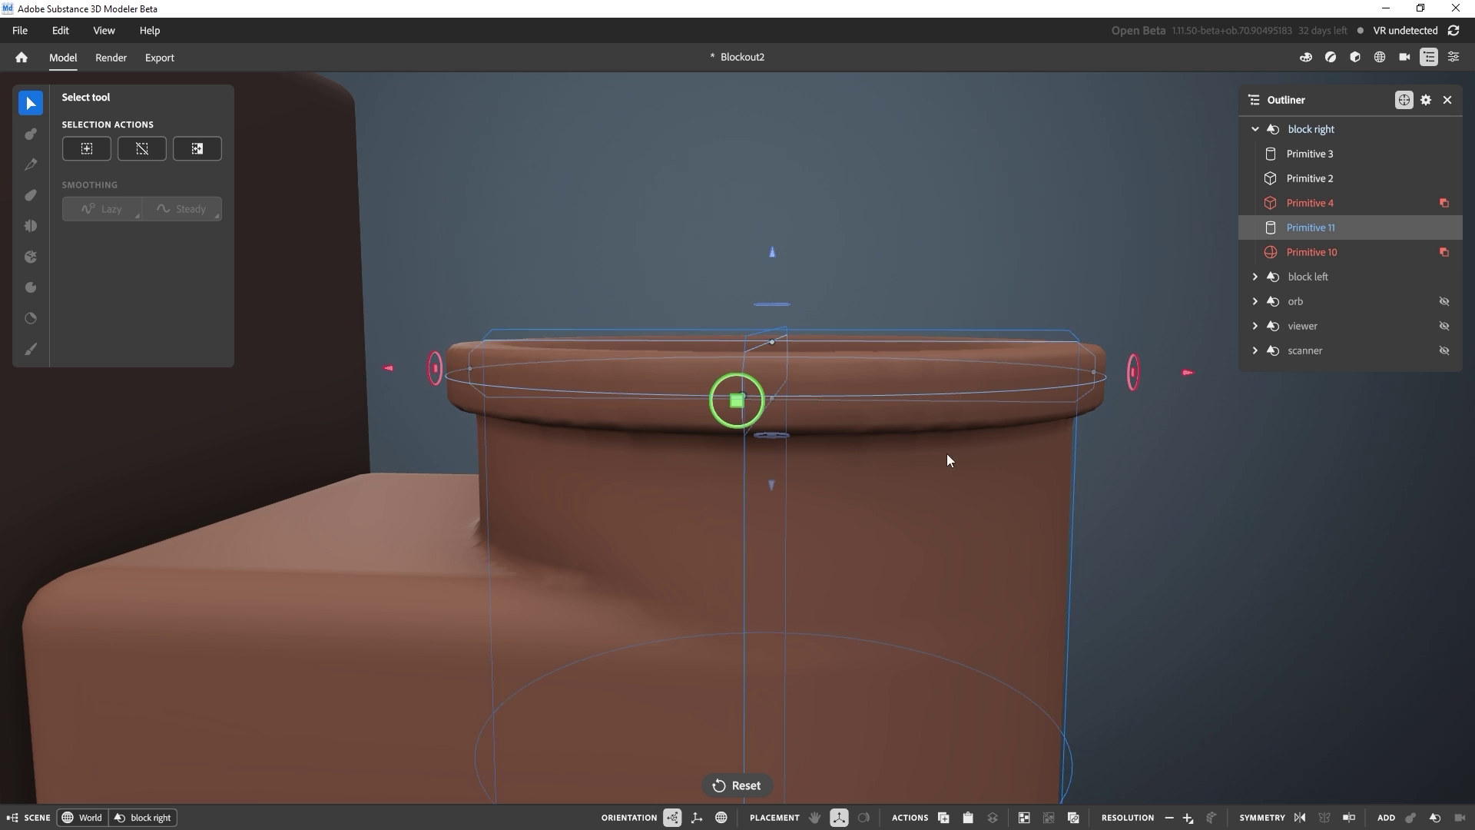
middle_drag(570, 530, 705, 461)
middle_drag(883, 539, 861, 418)
Step: Increase the resolution of the block right layer to smooth the rim's edges
right_click(950, 433)
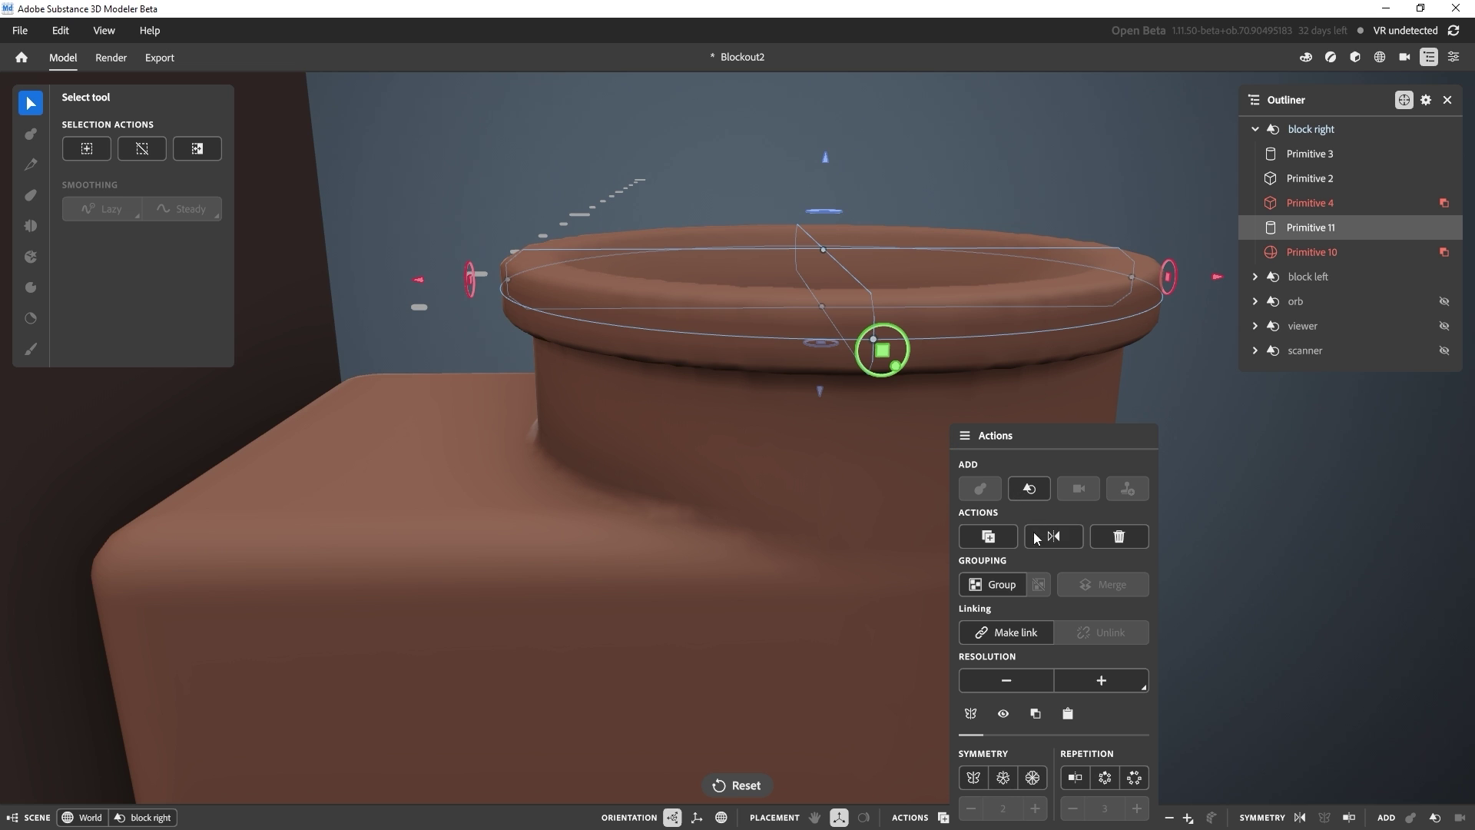
click(1103, 681)
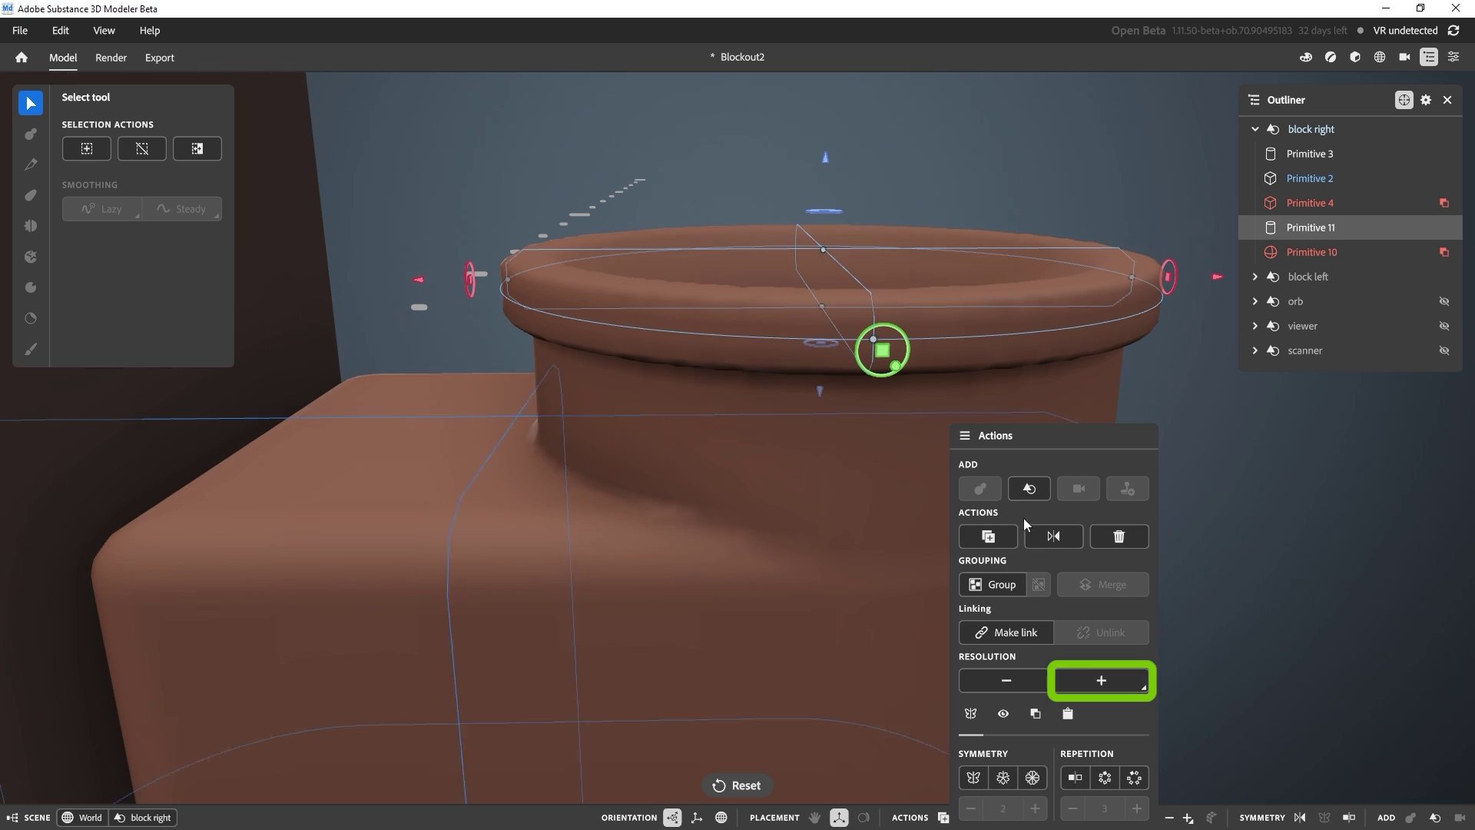
click(1264, 400)
scroll(1086, 466, down, 3)
alt+middle_drag(1025, 498, 882, 434)
scroll(922, 381, down, 5)
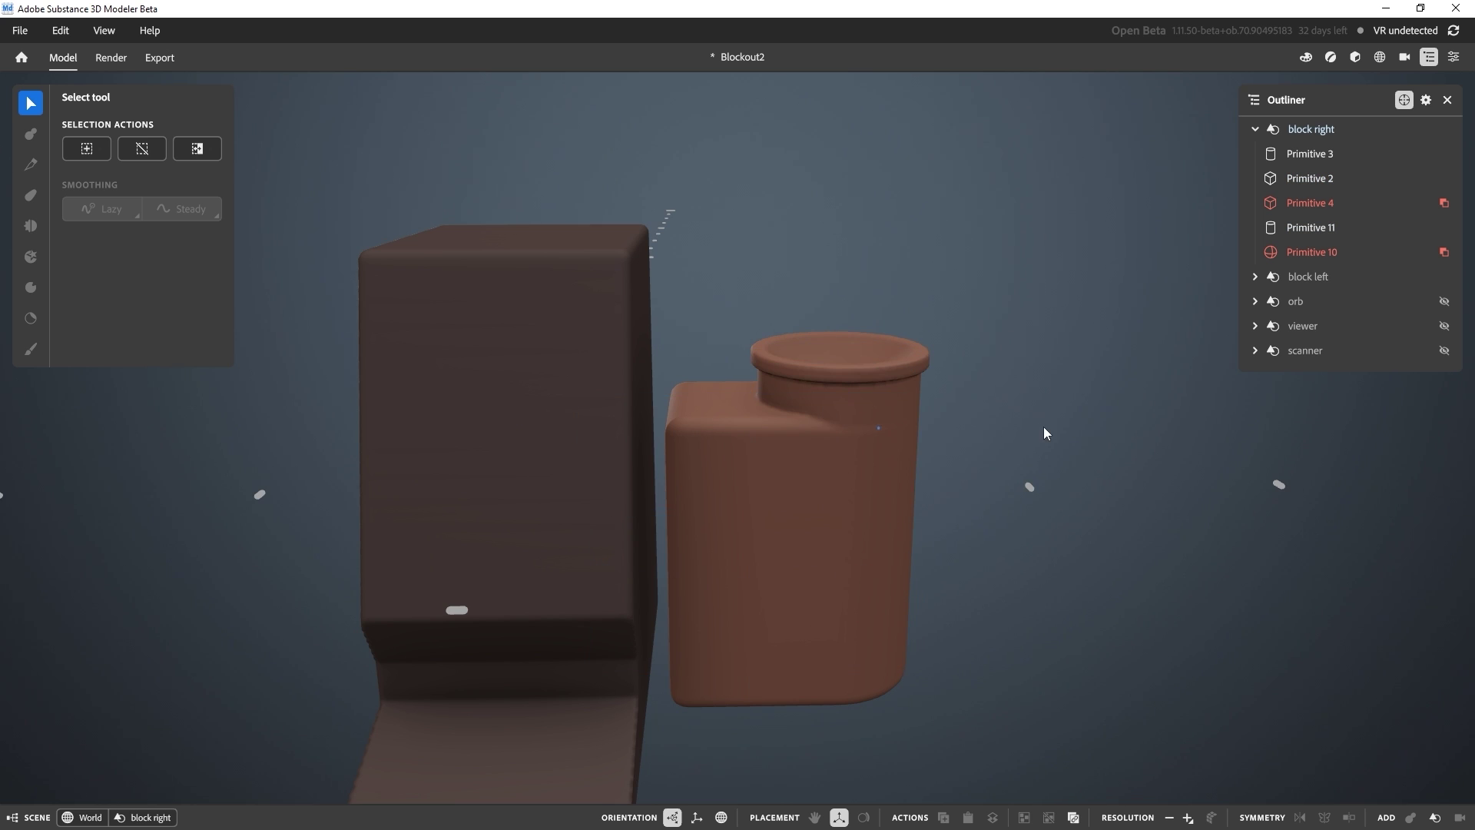
alt+drag(1044, 426, 1012, 422)
alt+middle_drag(958, 513, 958, 467)
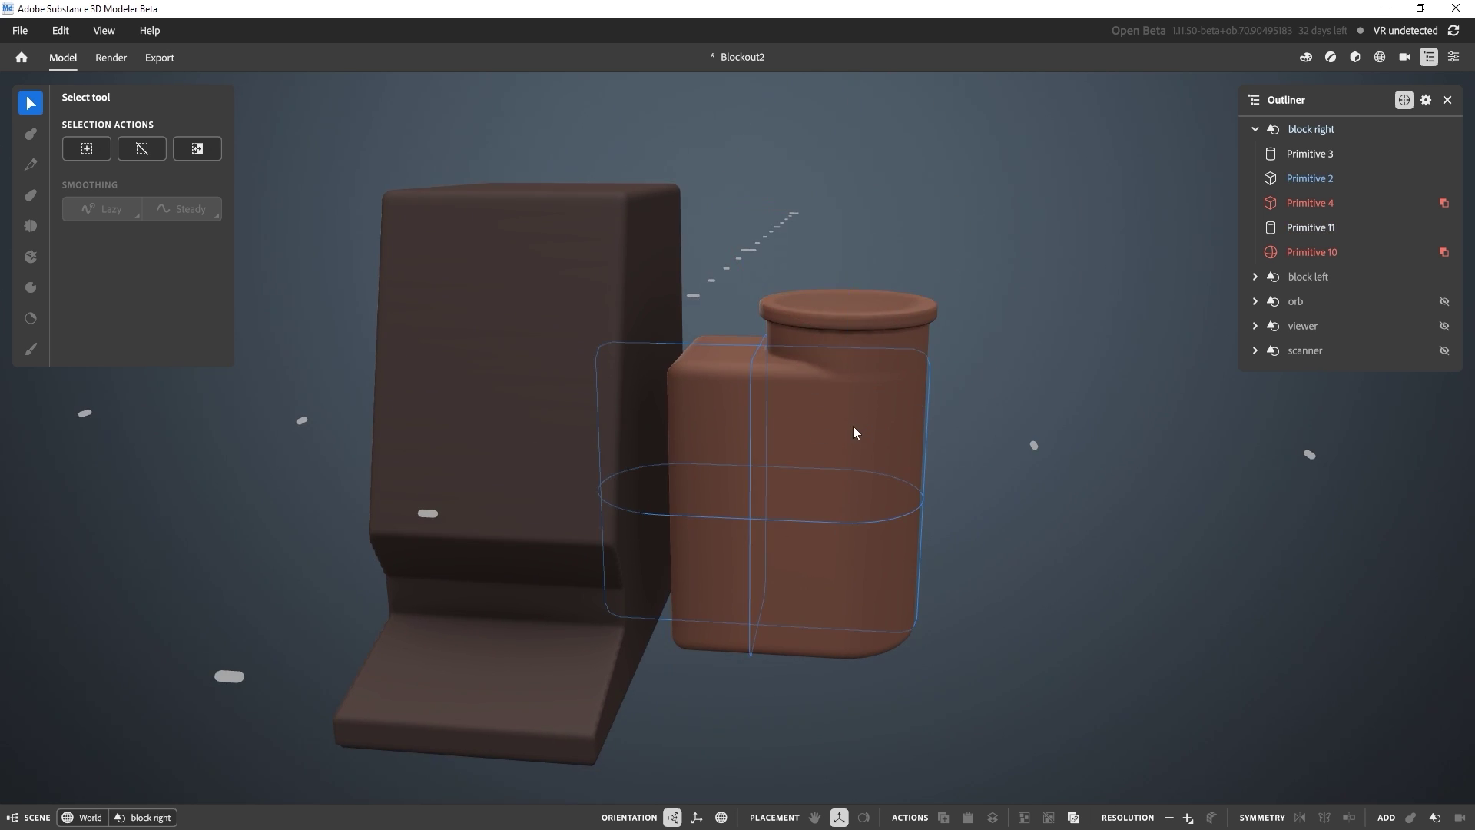
scroll(901, 334, up, 5)
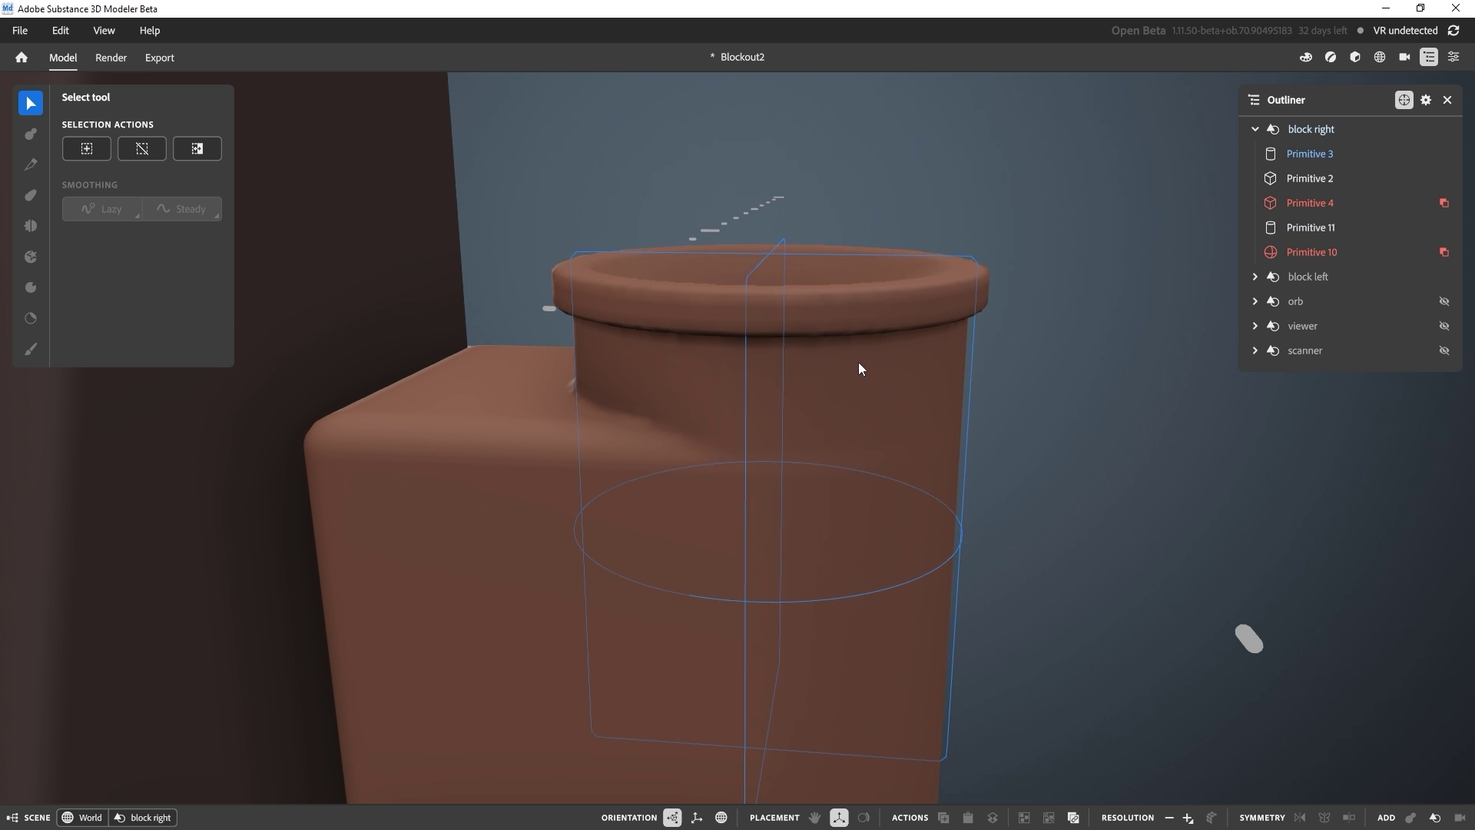
right_click(961, 339)
click(1011, 565)
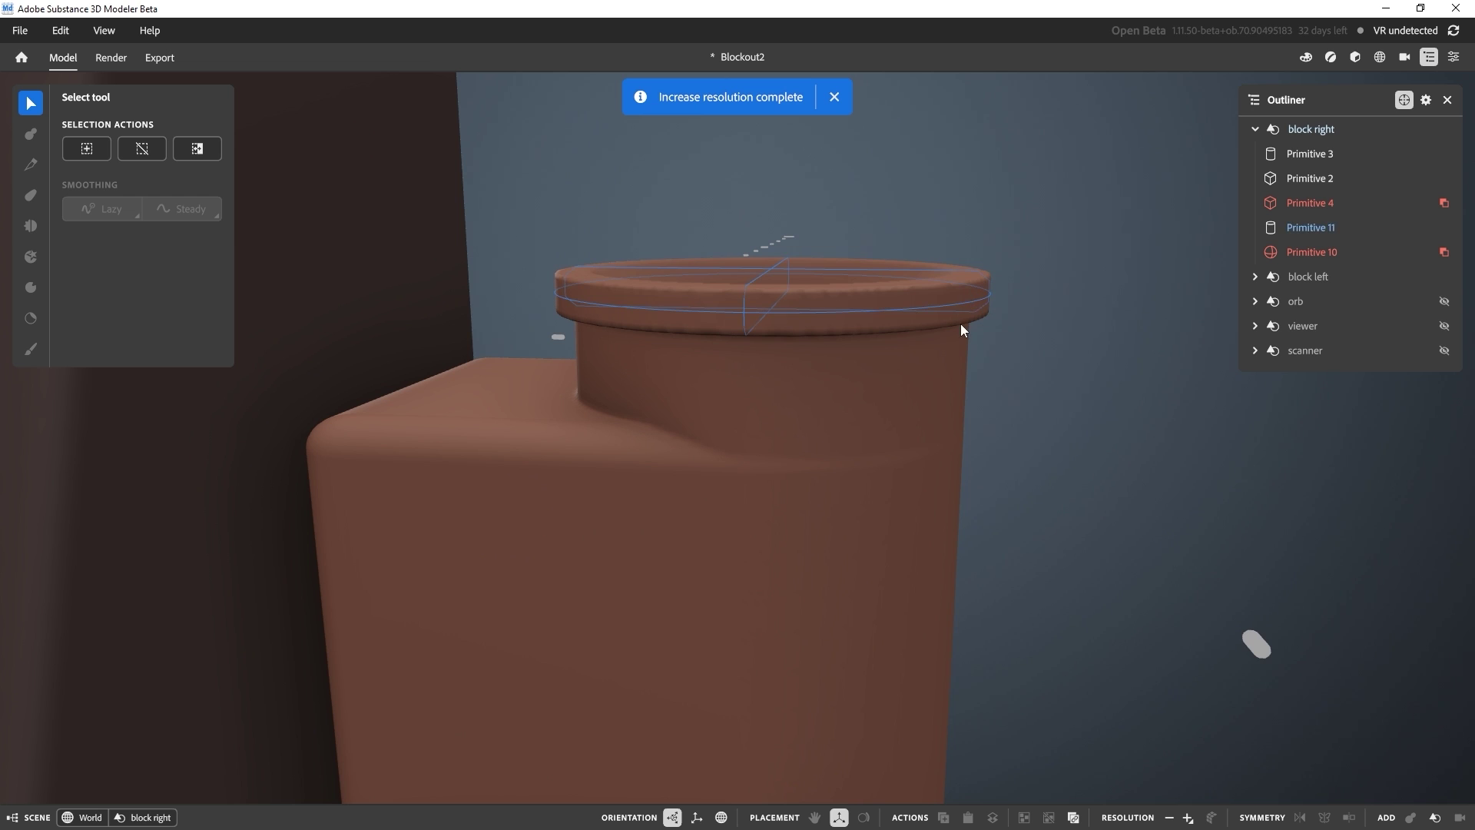
Step: Set the flat rim cylinder's blending to 1.32 mm and its fillet to about 31%
click(971, 302)
click(1454, 57)
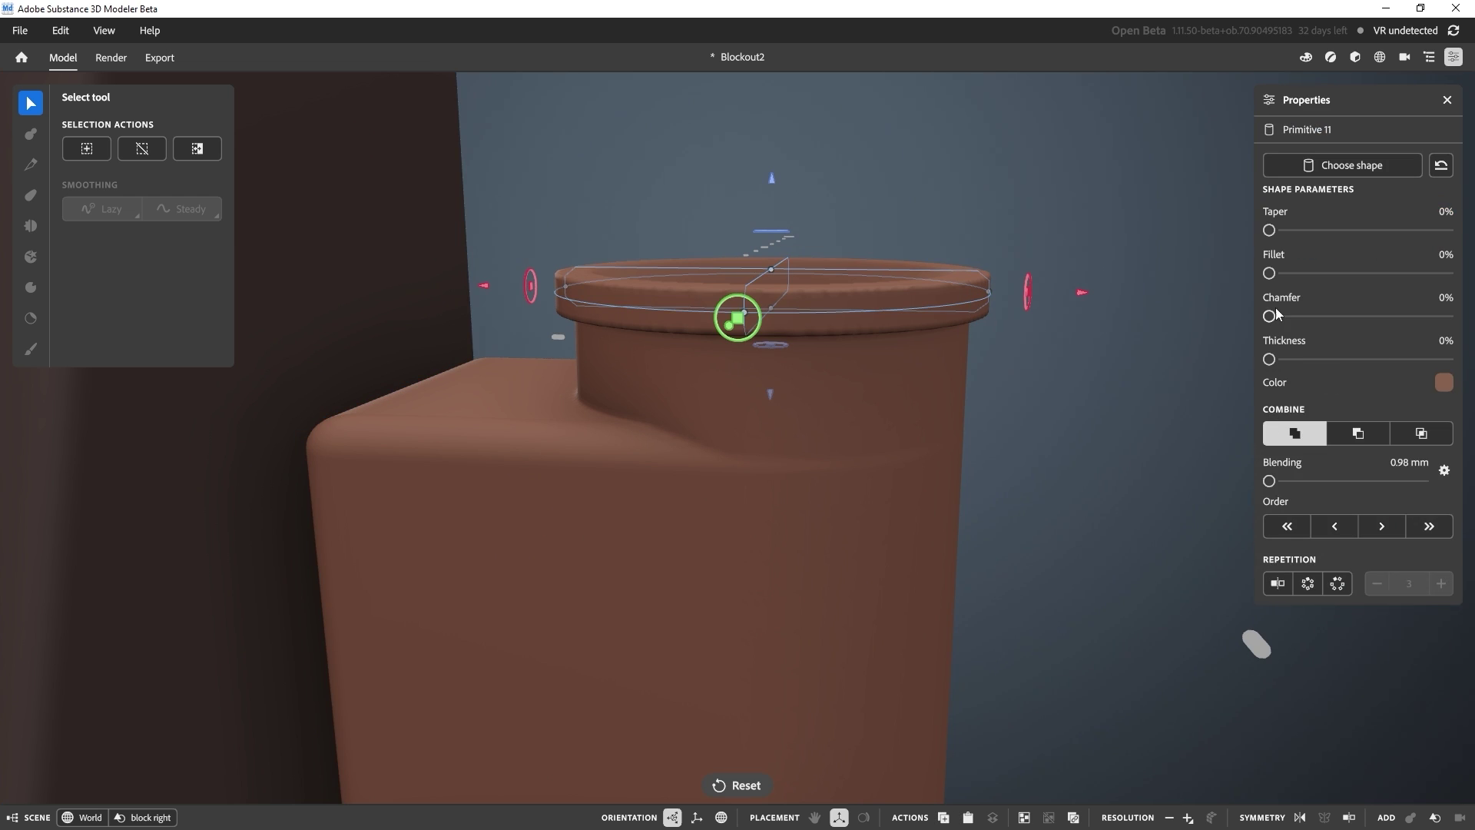
drag(1269, 482, 1275, 482)
alt+drag(1051, 407, 1040, 366)
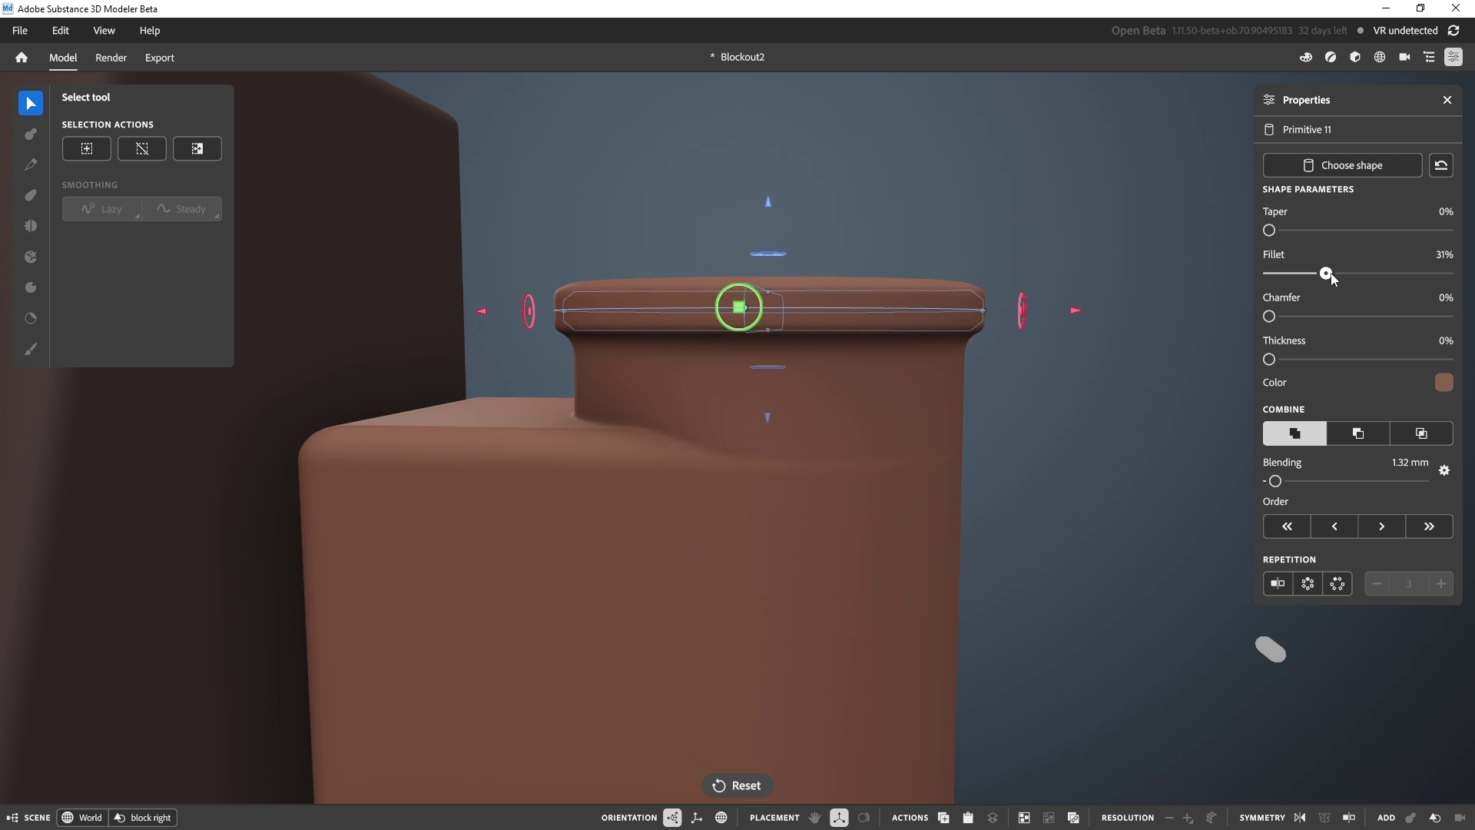
click(1159, 412)
right_drag(1159, 413, 1016, 330)
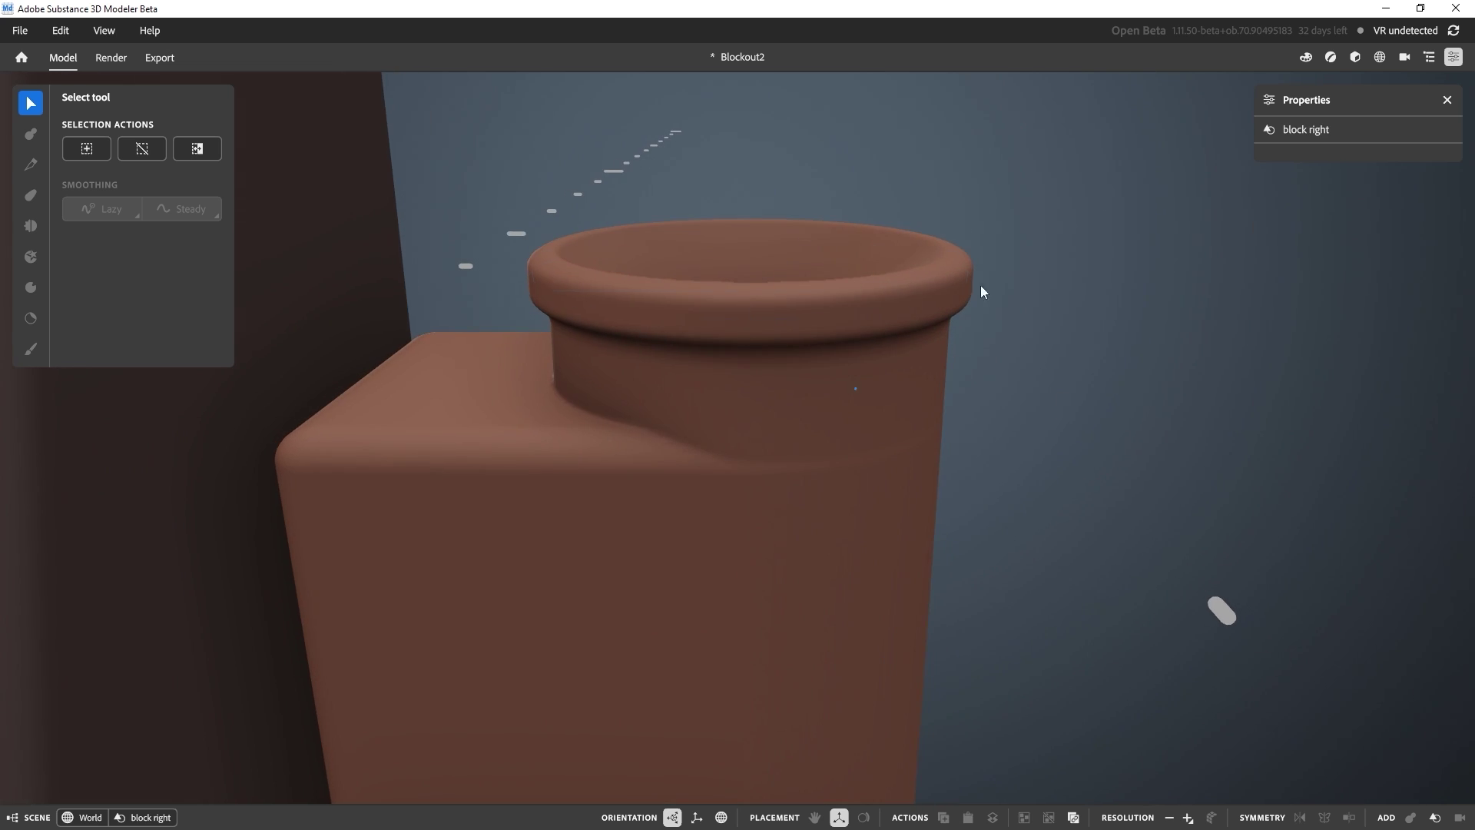
right_drag(1011, 392, 995, 422)
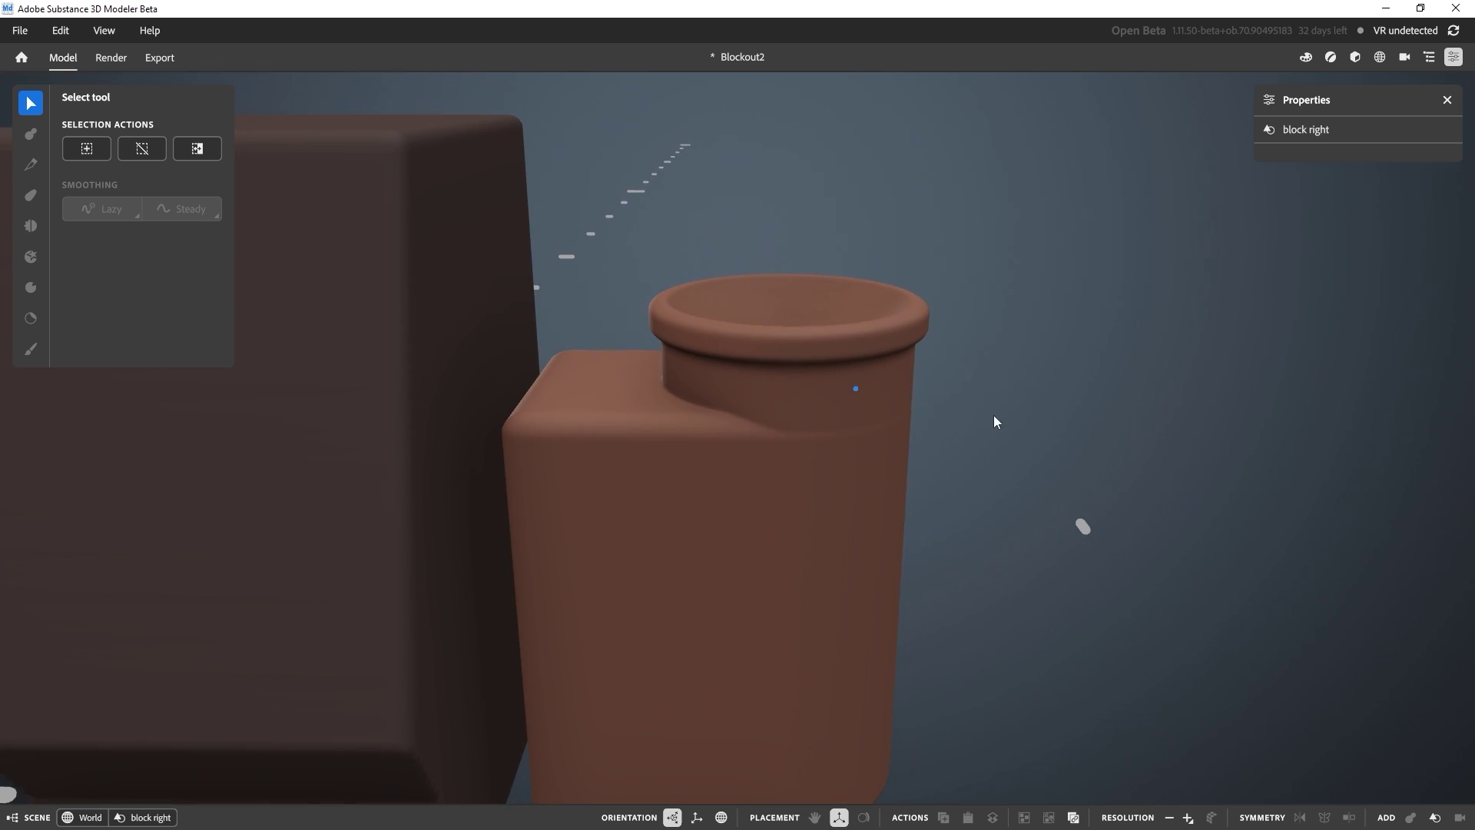
Step: Examine the rounded box Primitive 2 and its junction with the cylinder from several angles
click(884, 485)
drag(986, 587, 986, 592)
click(980, 511)
right_drag(955, 537, 781, 351)
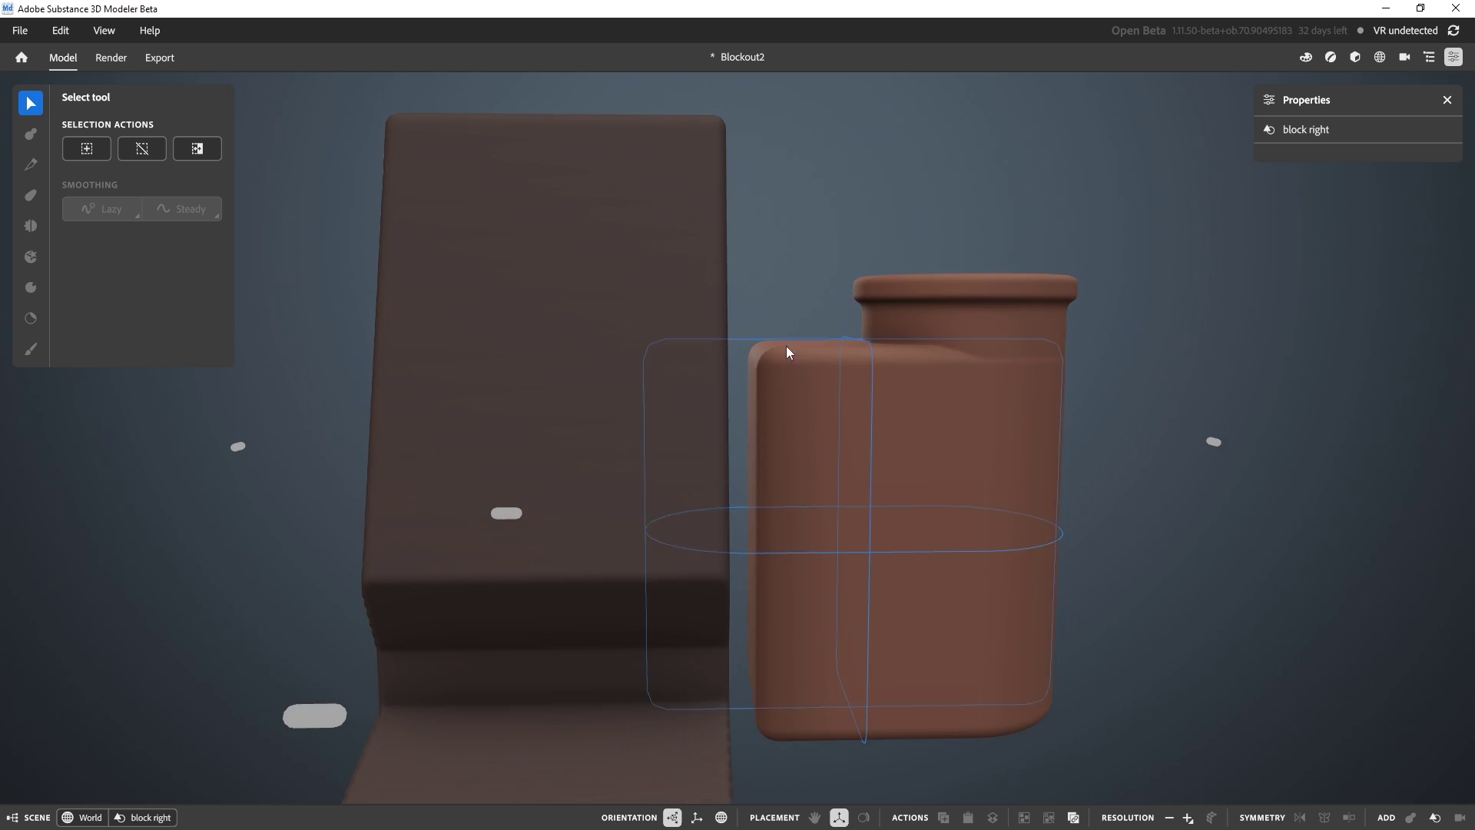
right_drag(1080, 418, 1086, 448)
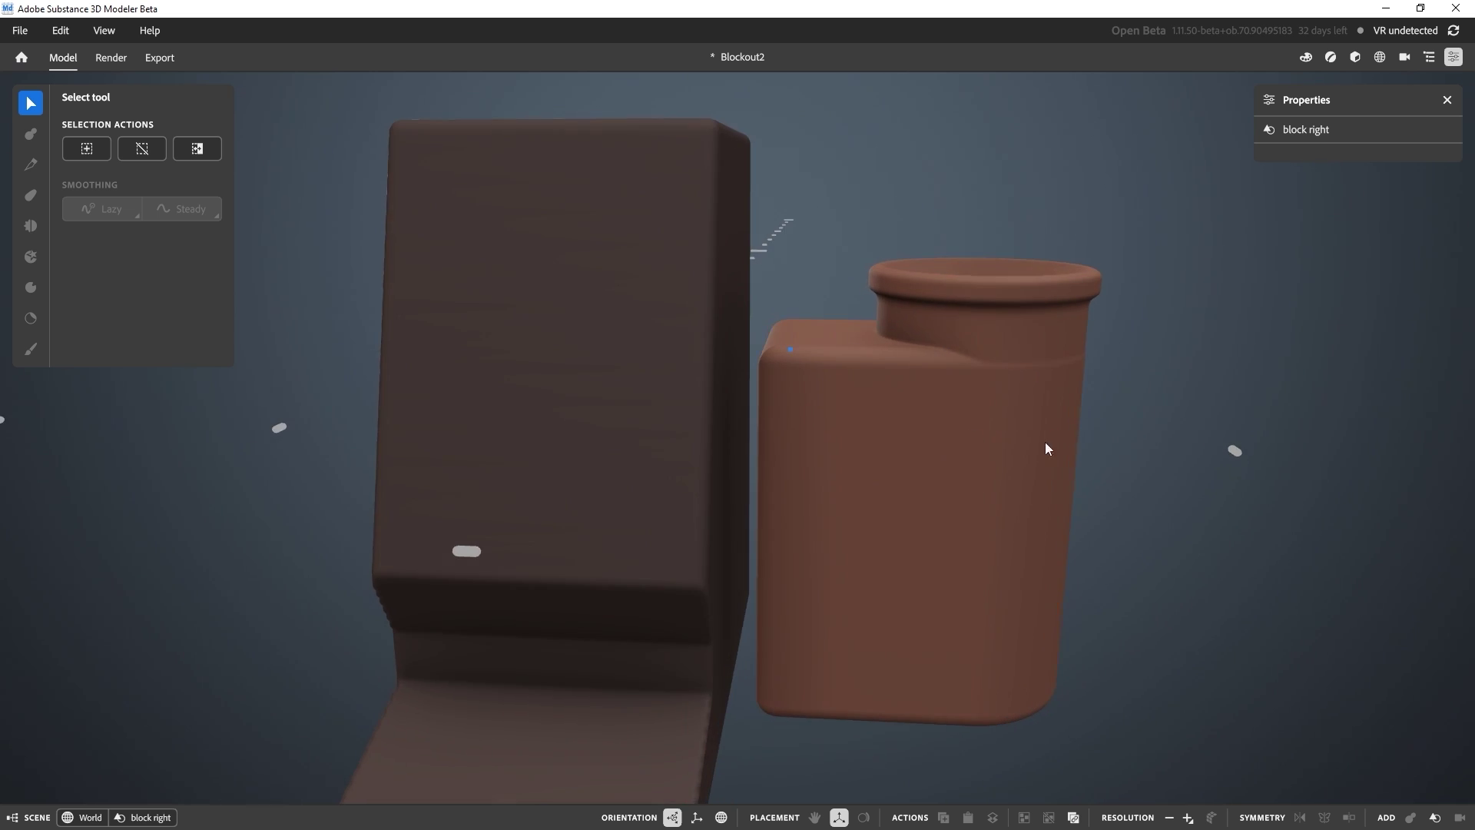
click(885, 407)
key(f)
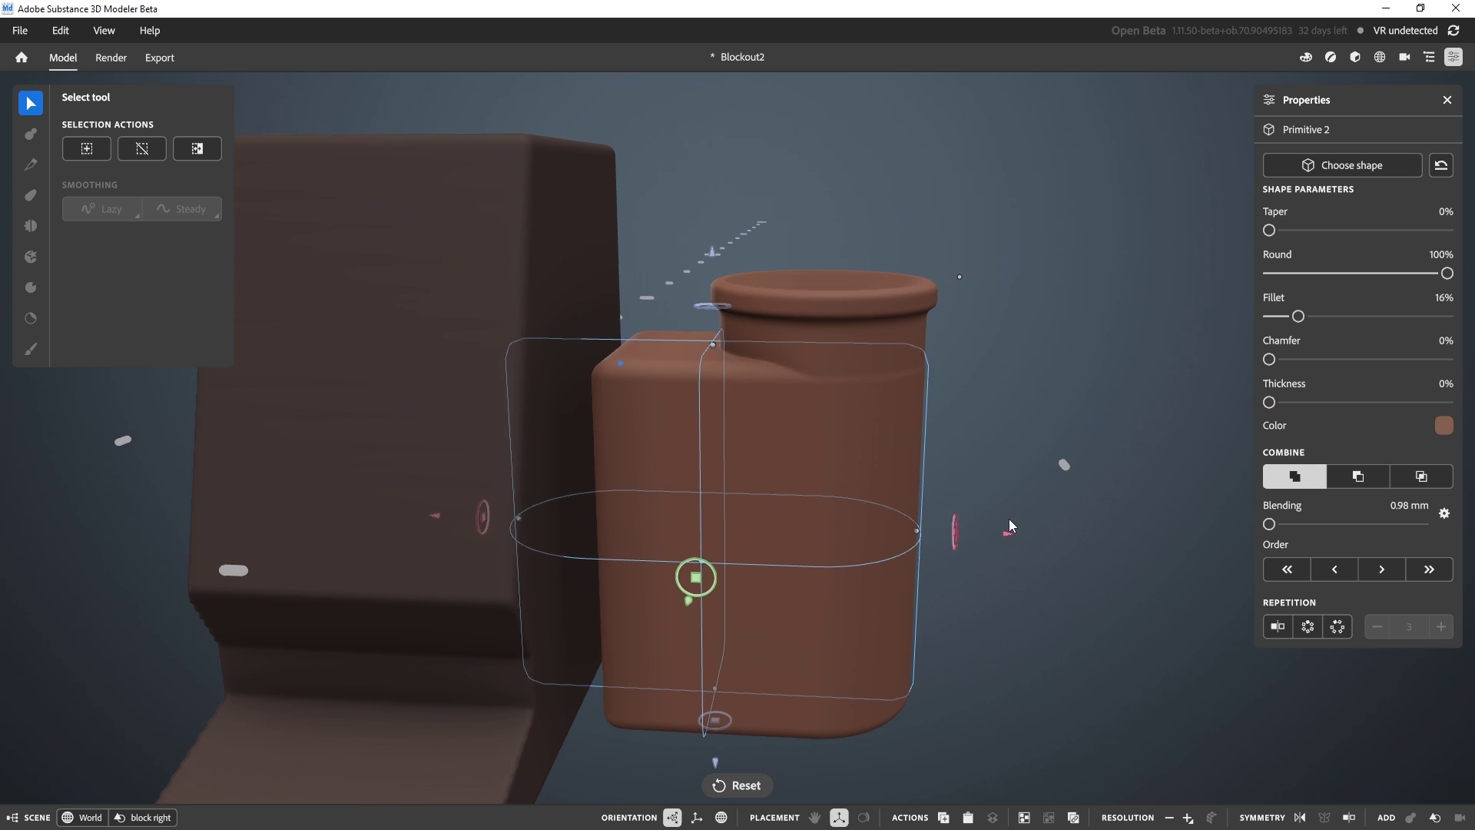
Step: Try pulling the rounded box Primitive 2 clear of the rimmed cylinder, and undo the move
click(1031, 449)
right_drag(1031, 449, 598, 455)
click(597, 455)
key(f)
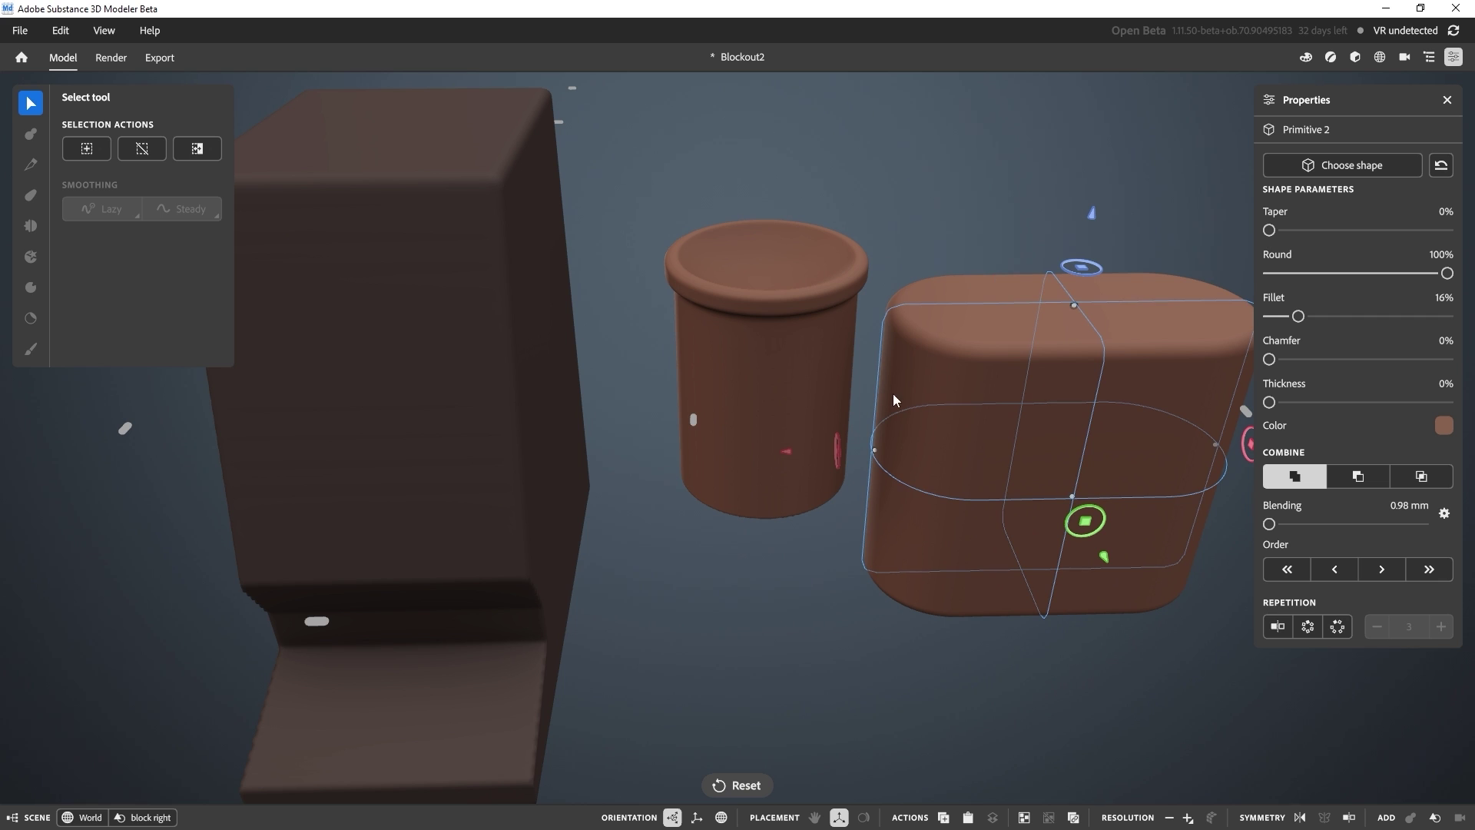
key(ctrl+z)
click(924, 273)
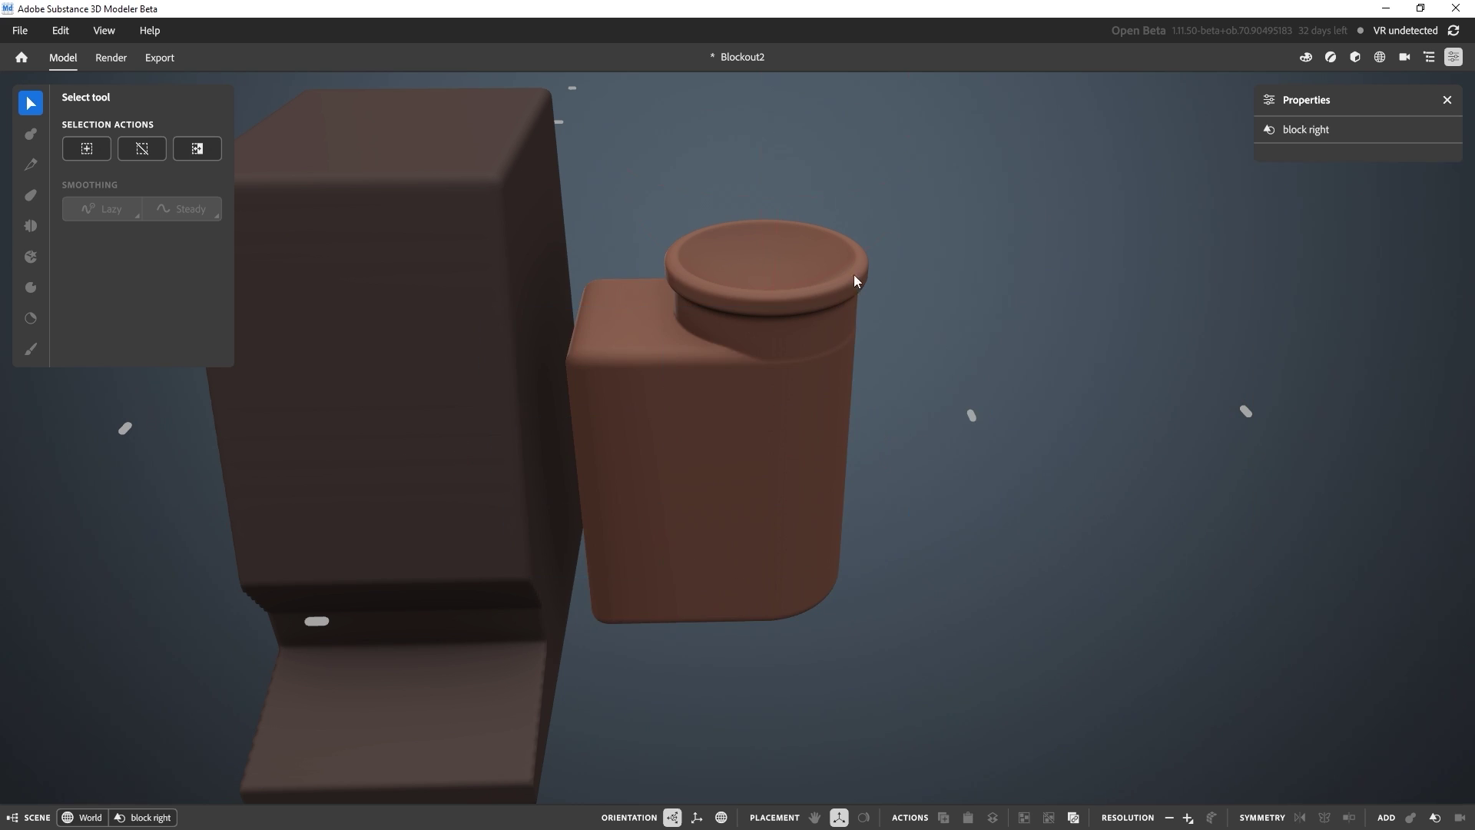
Step: Select the subtractive box Primitive 4 and examine where it cuts the rounded box, along with its shape parameters
click(577, 323)
right_drag(581, 320, 577, 227)
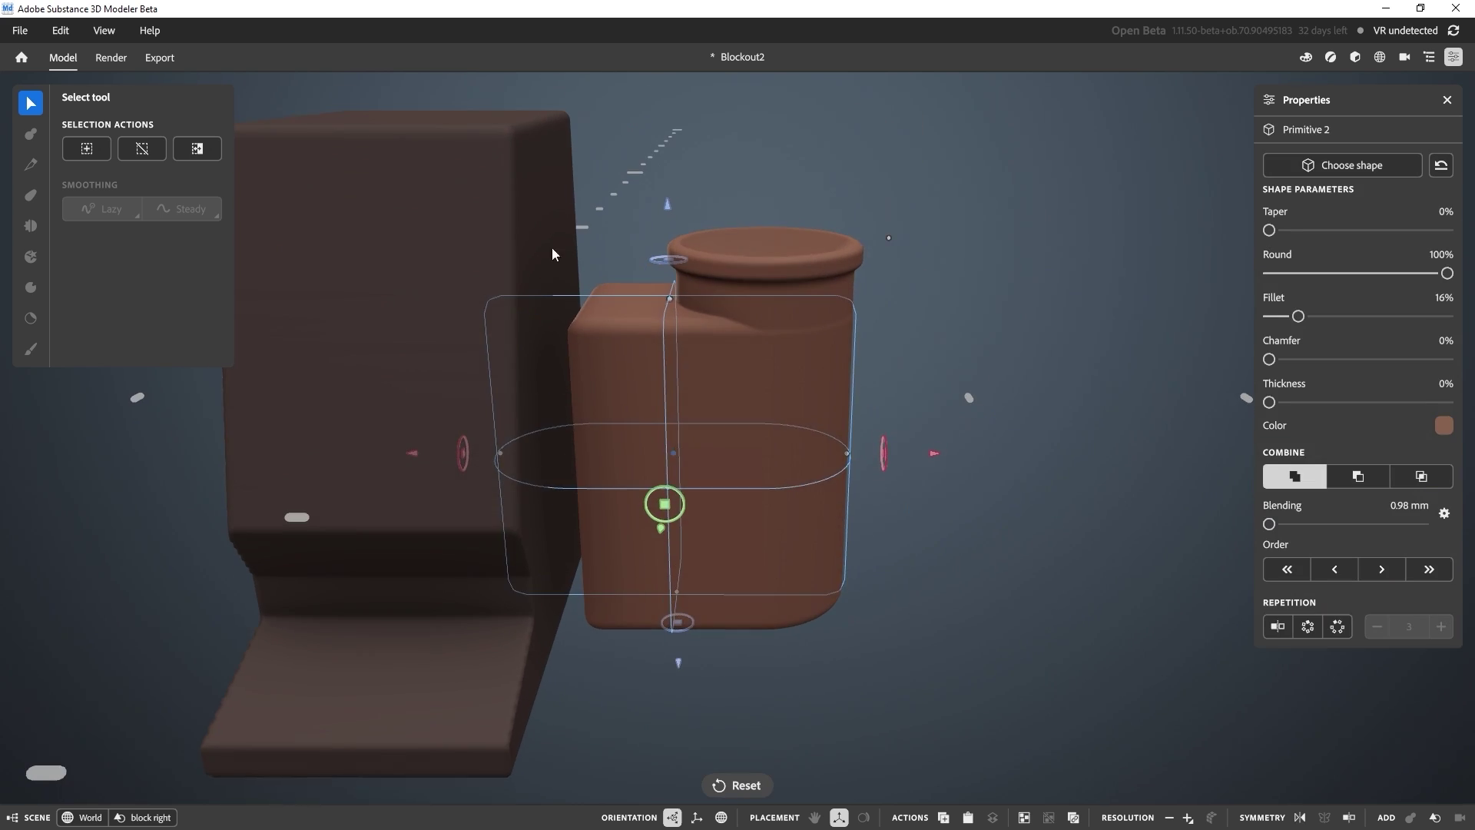
click(551, 259)
click(1429, 58)
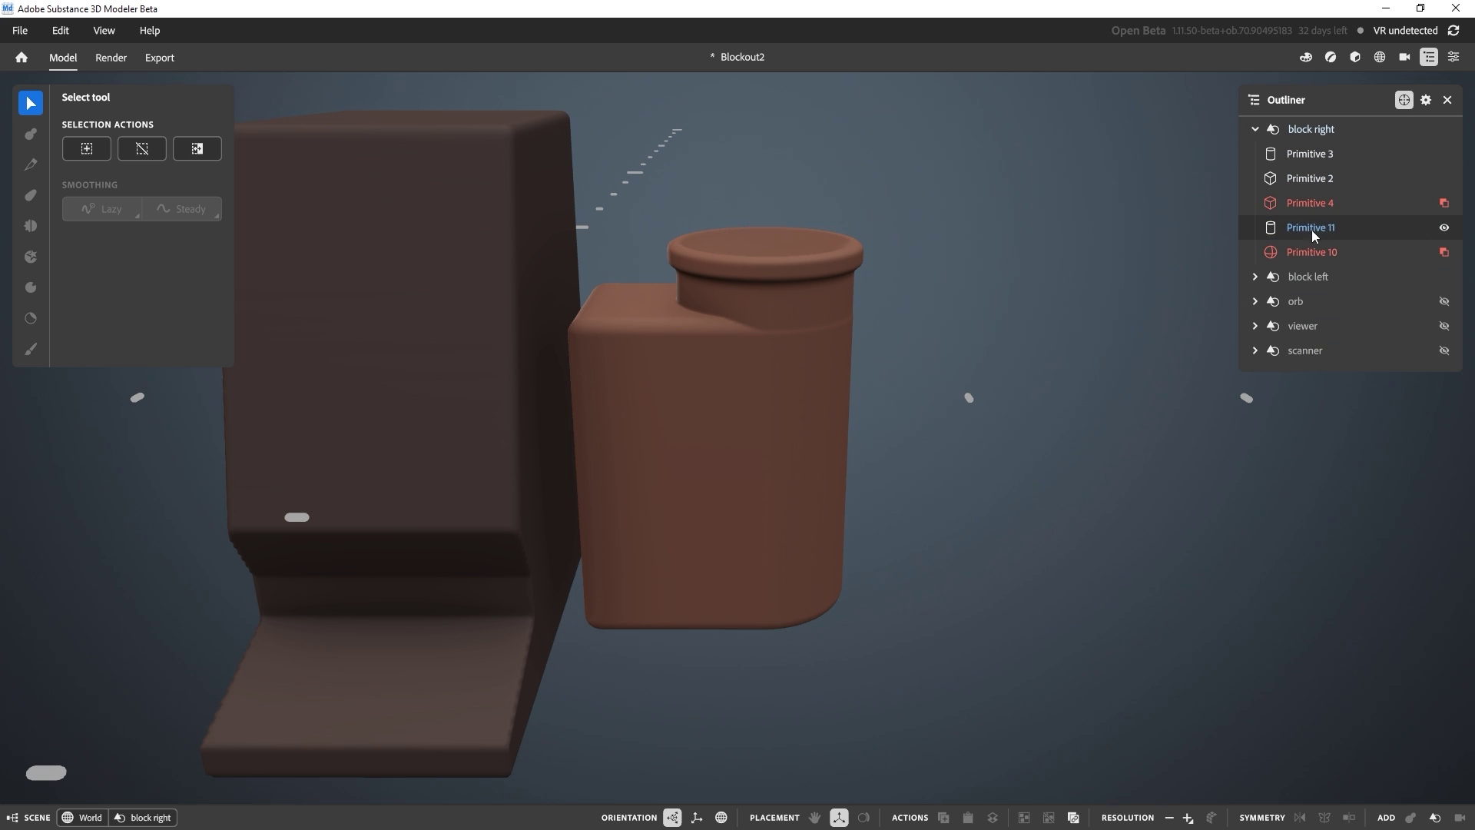
click(1308, 253)
click(1315, 203)
right_drag(988, 283, 853, 308)
right_drag(745, 362, 748, 315)
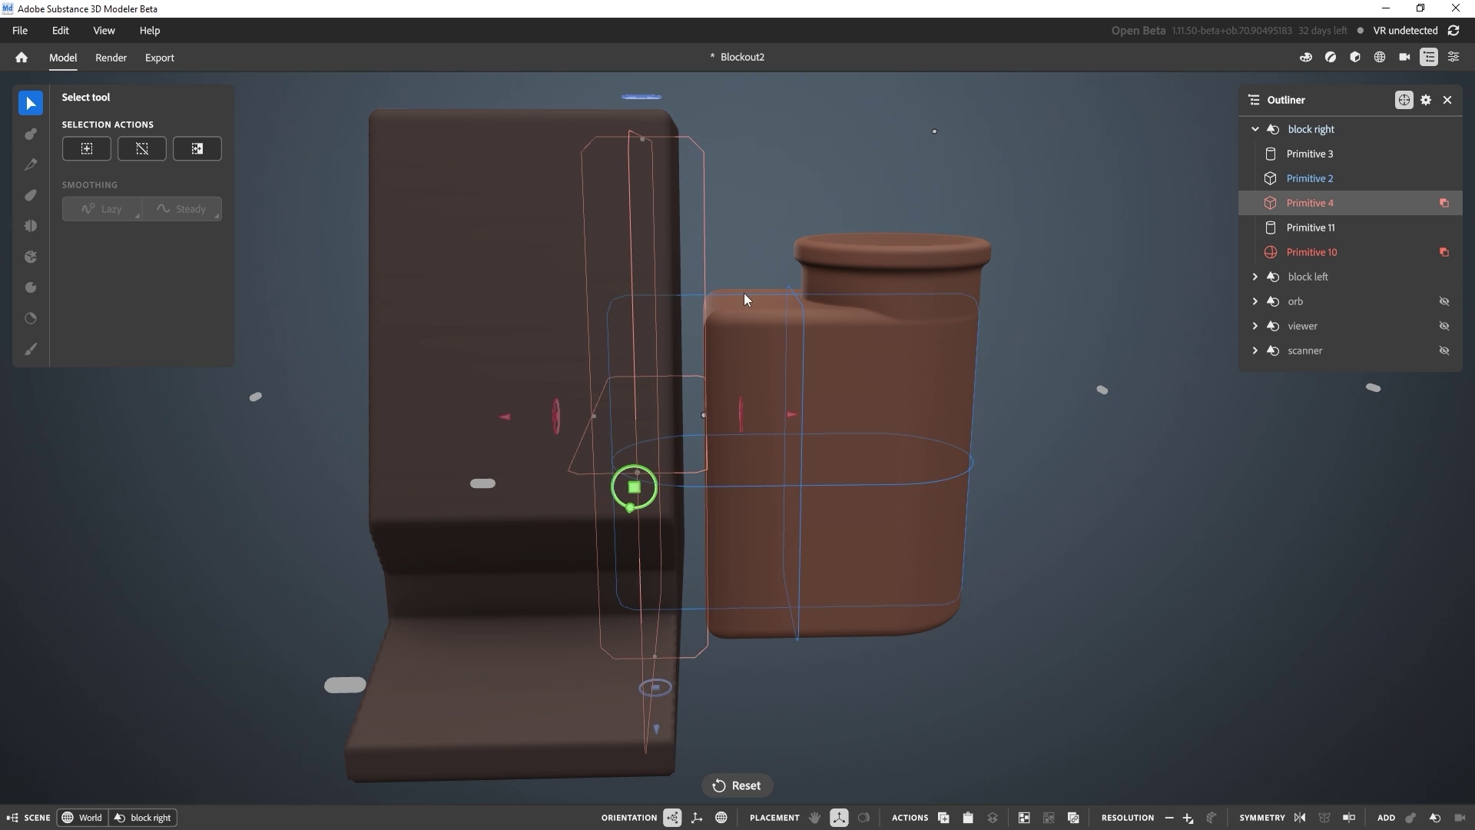
click(1453, 58)
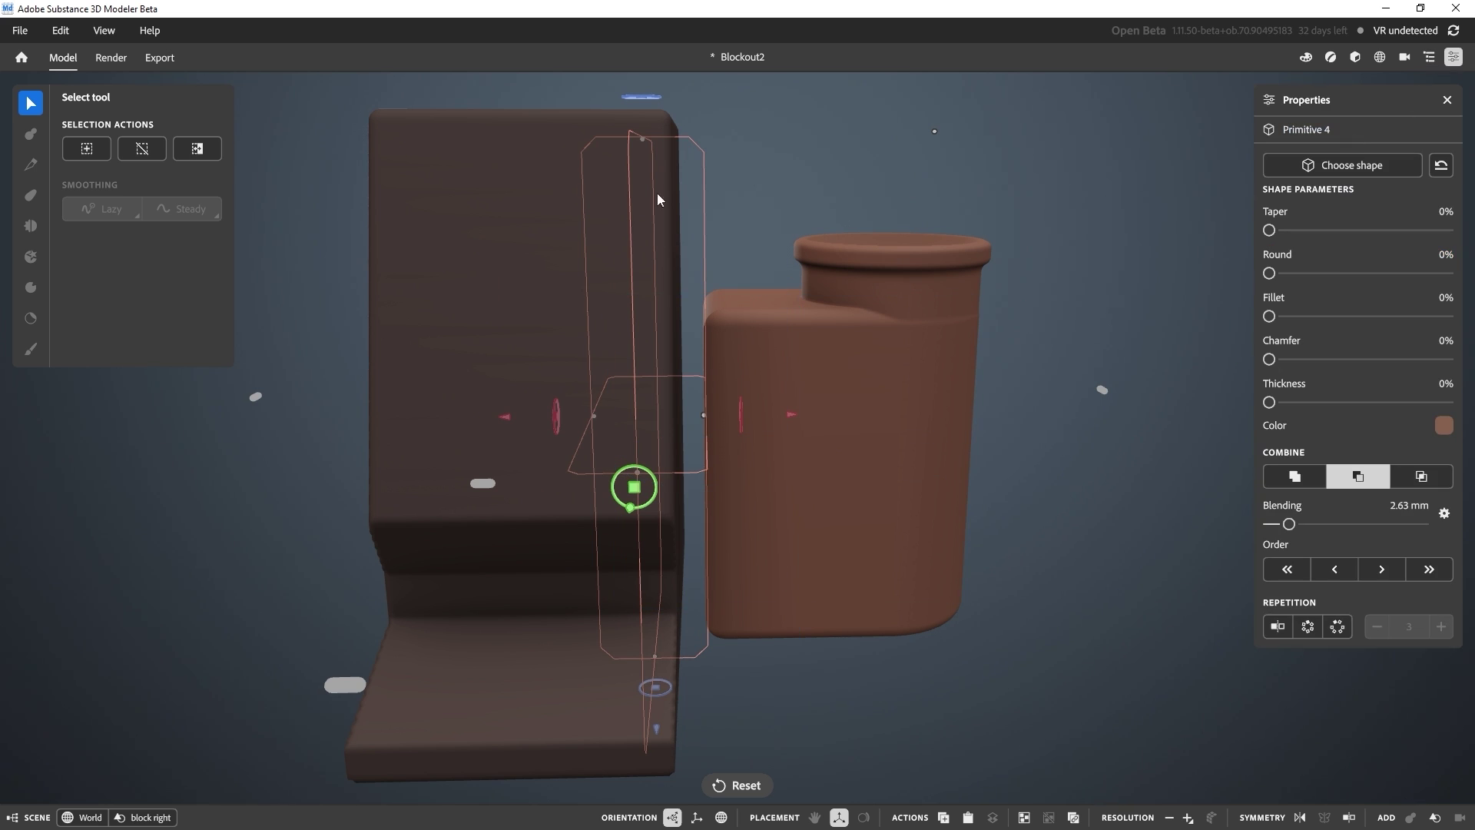
right_drag(717, 312, 716, 312)
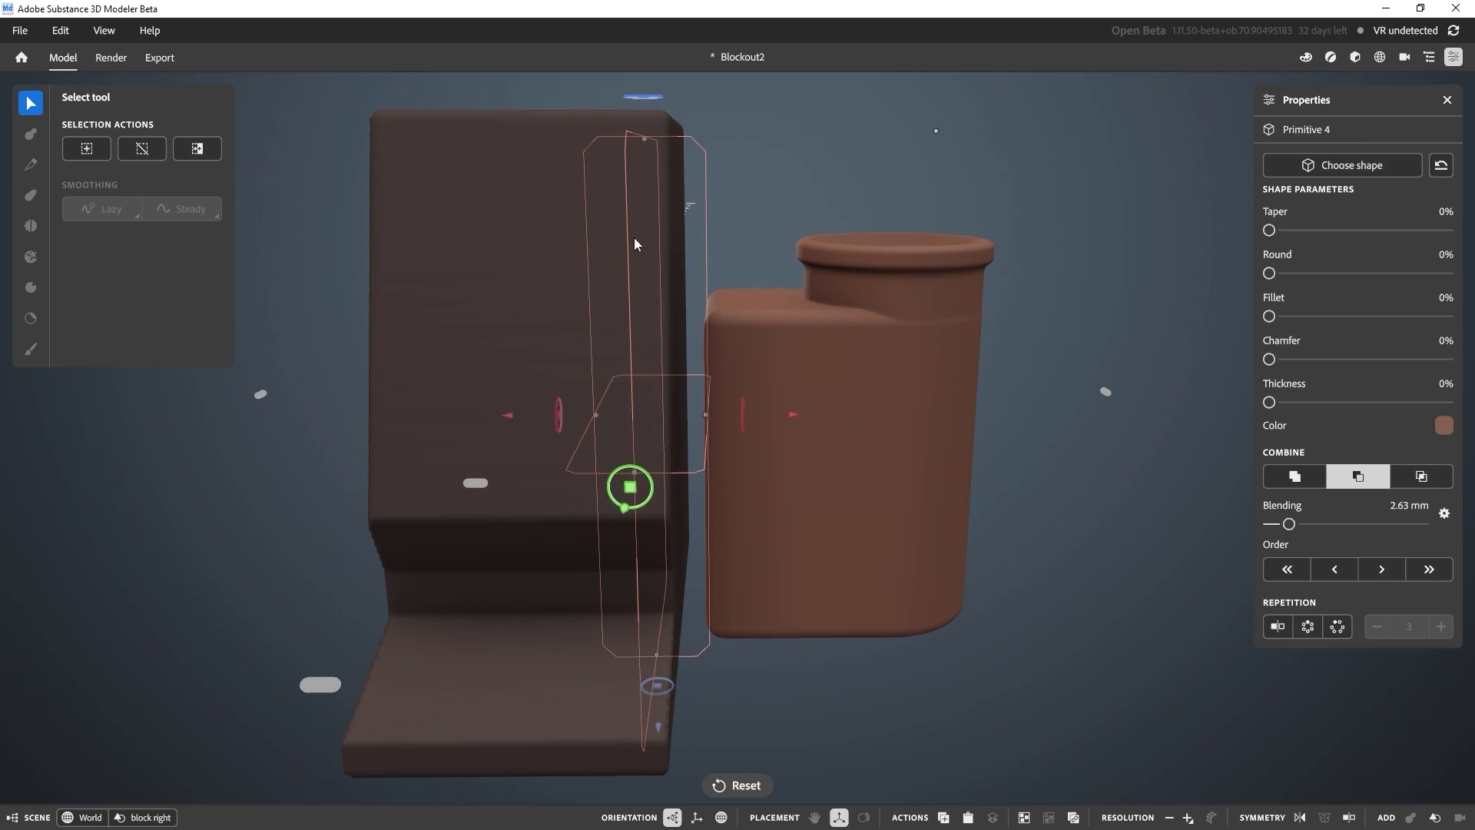
Step: Try shifting the subtractive box Primitive 4 sideways, undo the shift, and set its blending to about 2.84 mm
drag(793, 414, 932, 412)
key(ctrl+z)
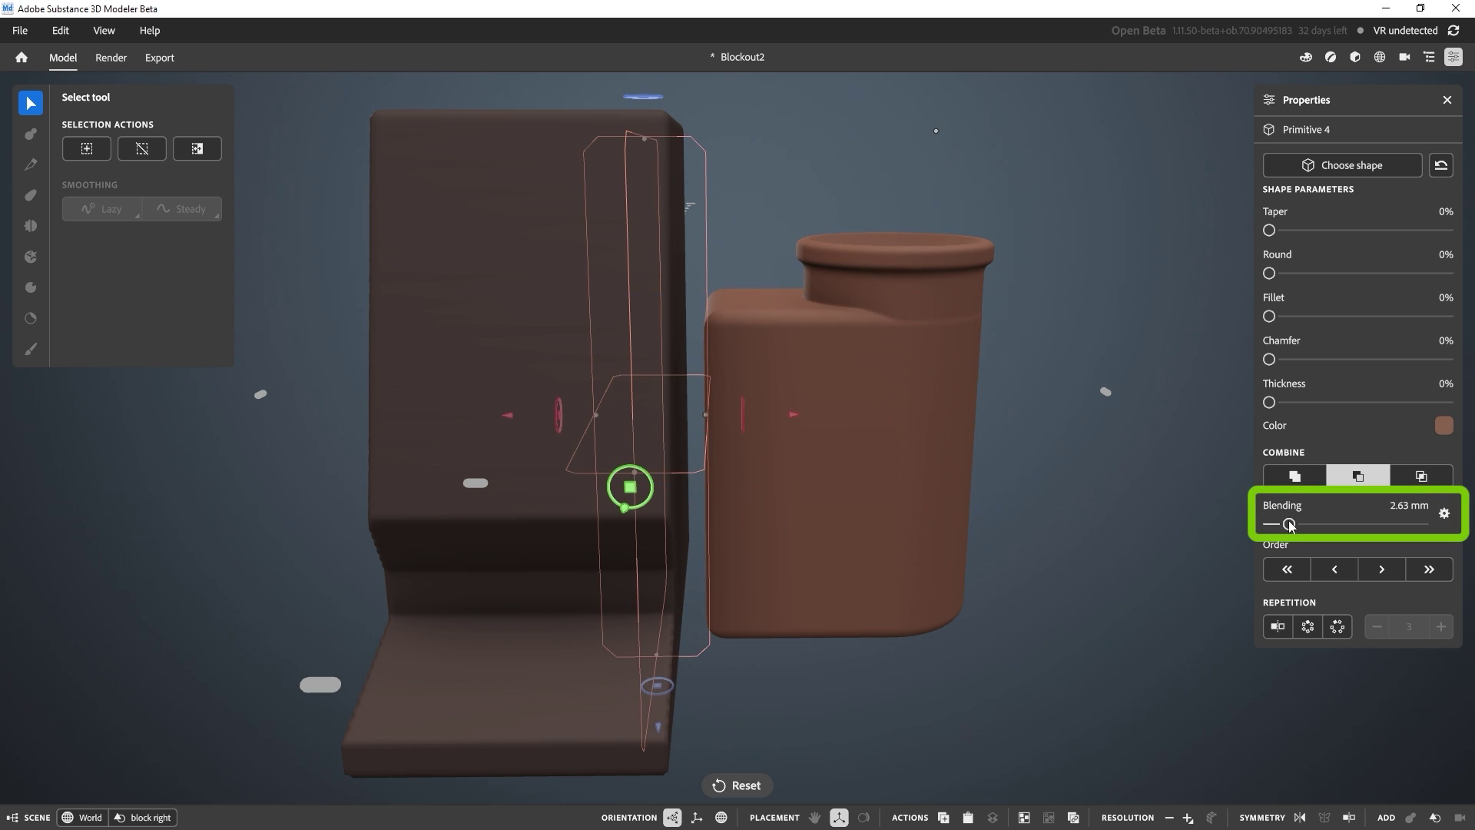
mouse_move(1269, 526)
mouse_down()
mouse_move(1335, 529)
mouse_move(1279, 525)
mouse_move(1292, 525)
mouse_up()
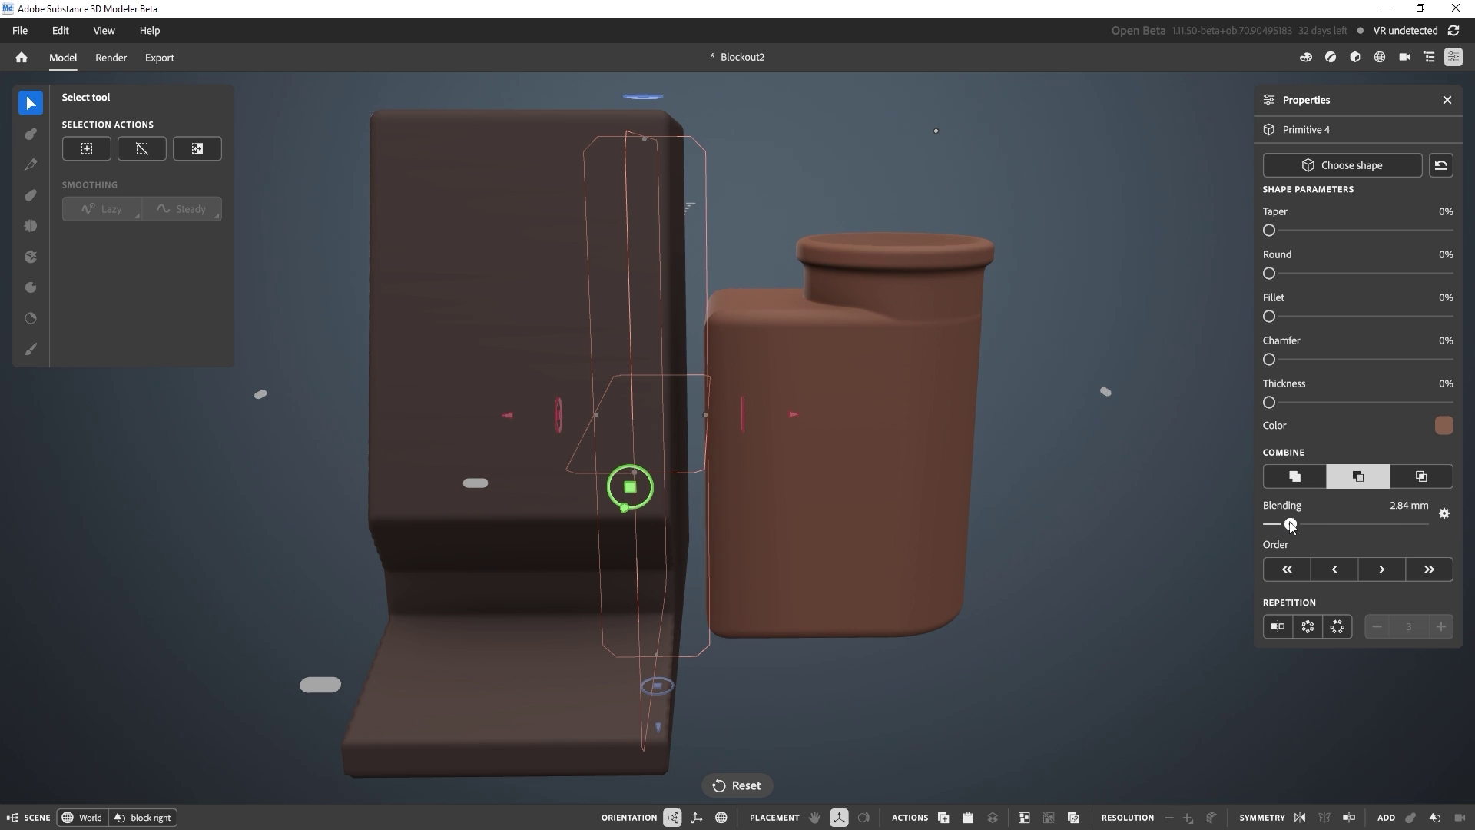
click(1175, 511)
alt+drag(938, 412, 1049, 455)
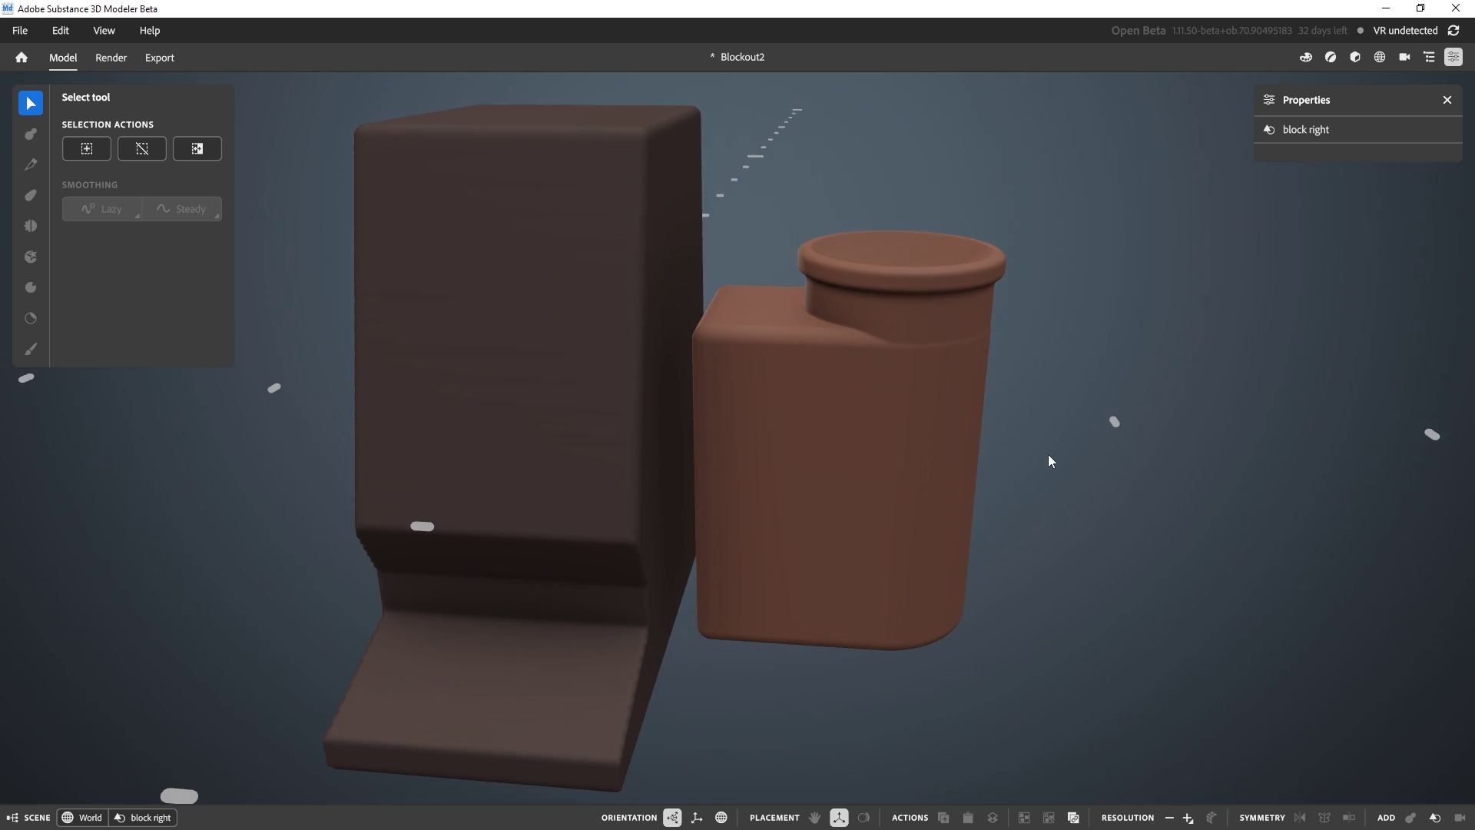
Step: Try other blending amounts on the upright cylinder Primitive 3 and the rounded box Primitive 2, returning both to 0.98 mm
click(929, 332)
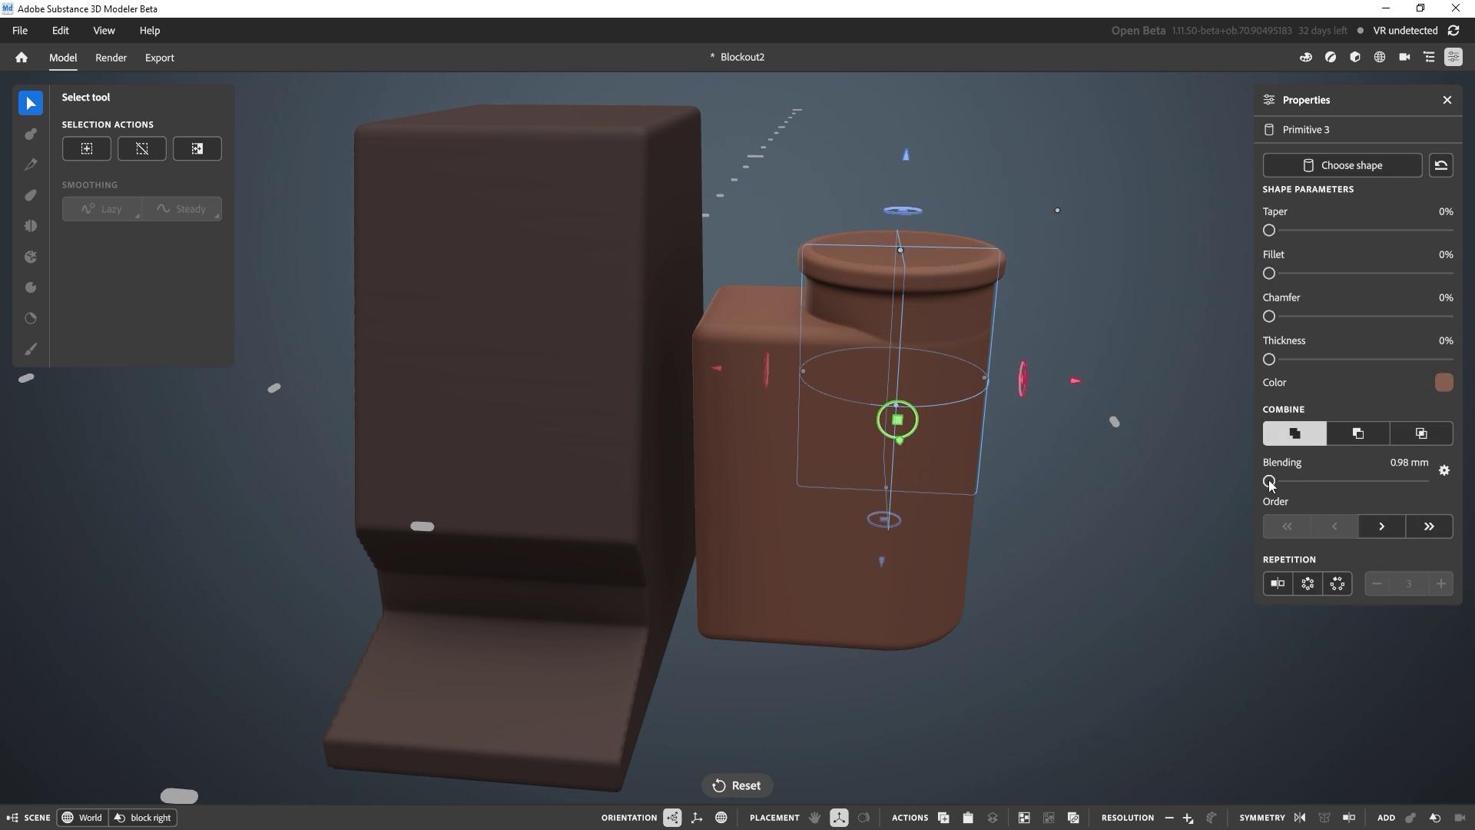
drag(1339, 484, 1253, 532)
click(761, 357)
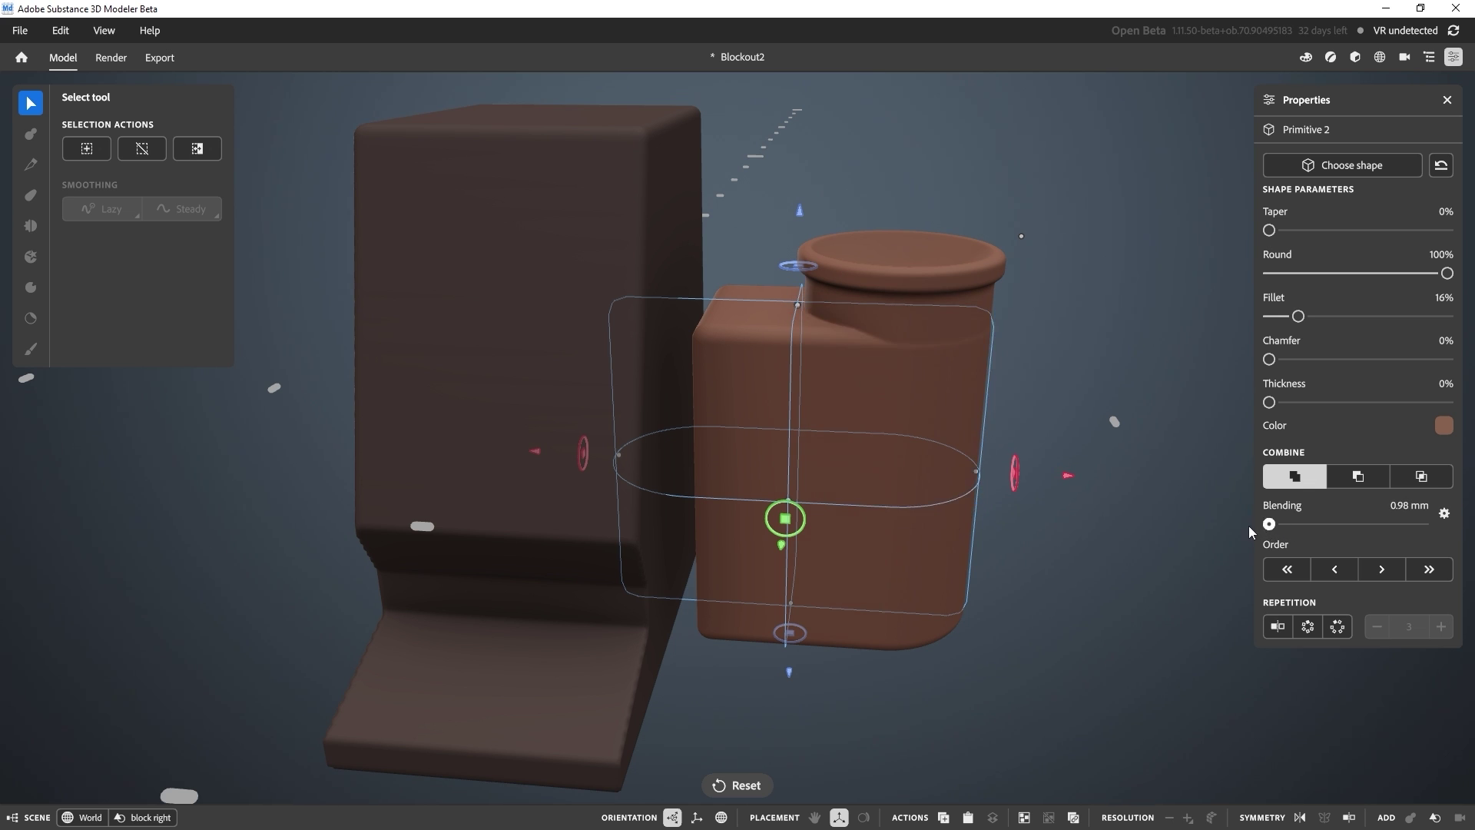
click(1117, 213)
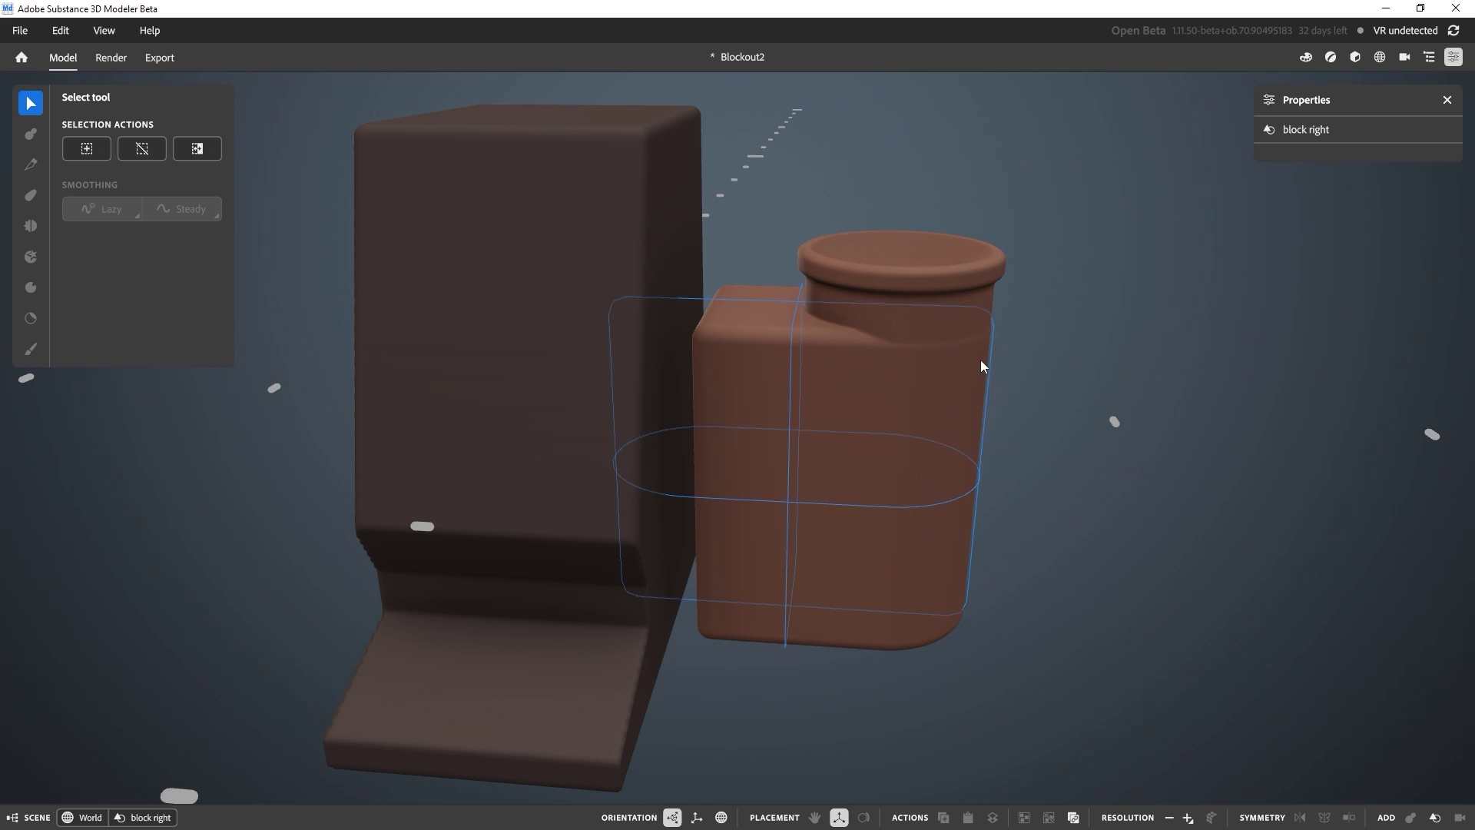
Step: Examine the spherical recess in the top of the rimmed cylinder up close and from several angles
alt+drag(980, 362, 918, 341)
middle_drag(918, 346, 1038, 344)
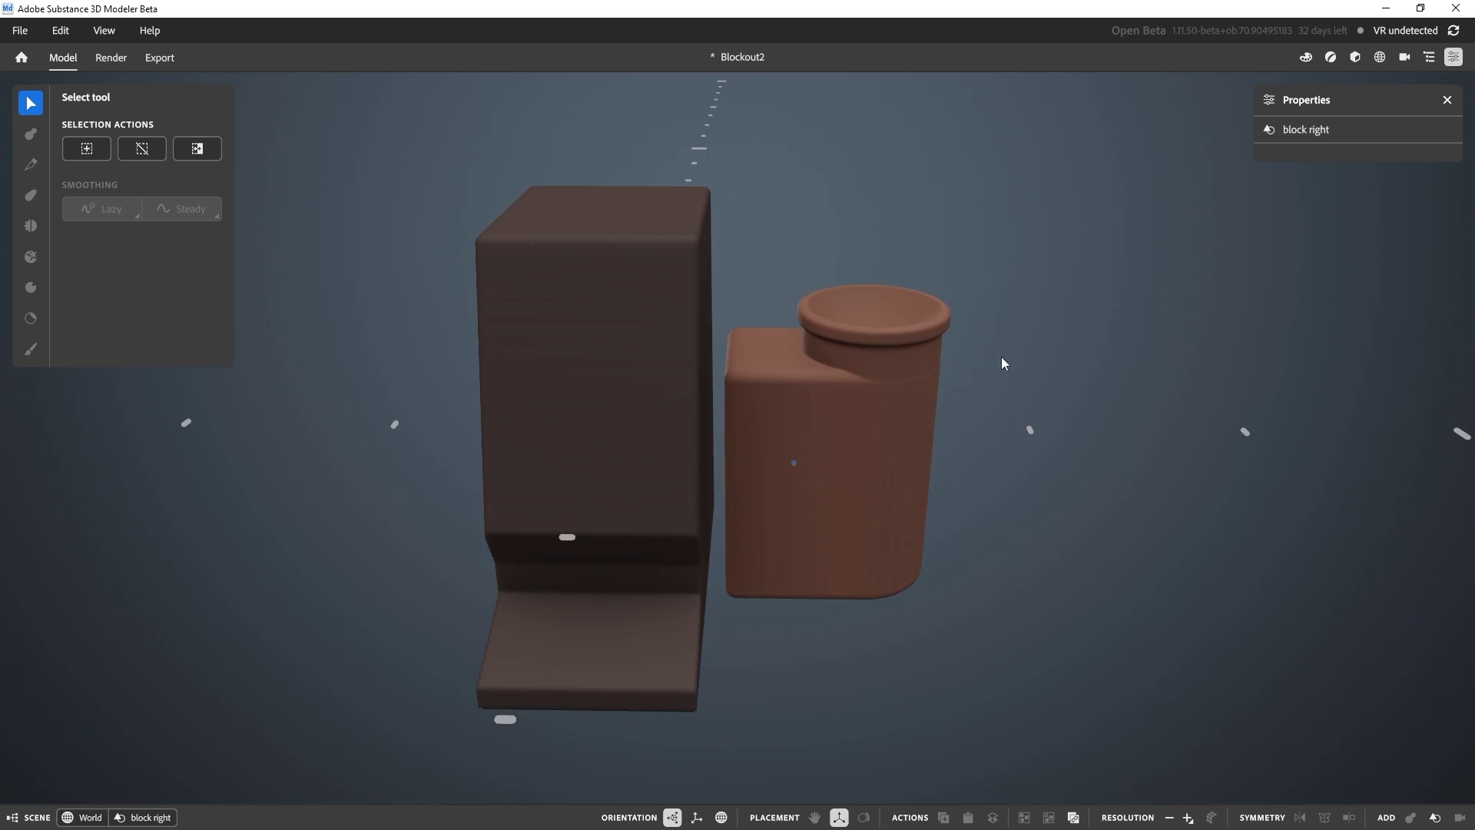
scroll(868, 384, up, 4)
alt+middle_drag(944, 346, 859, 472)
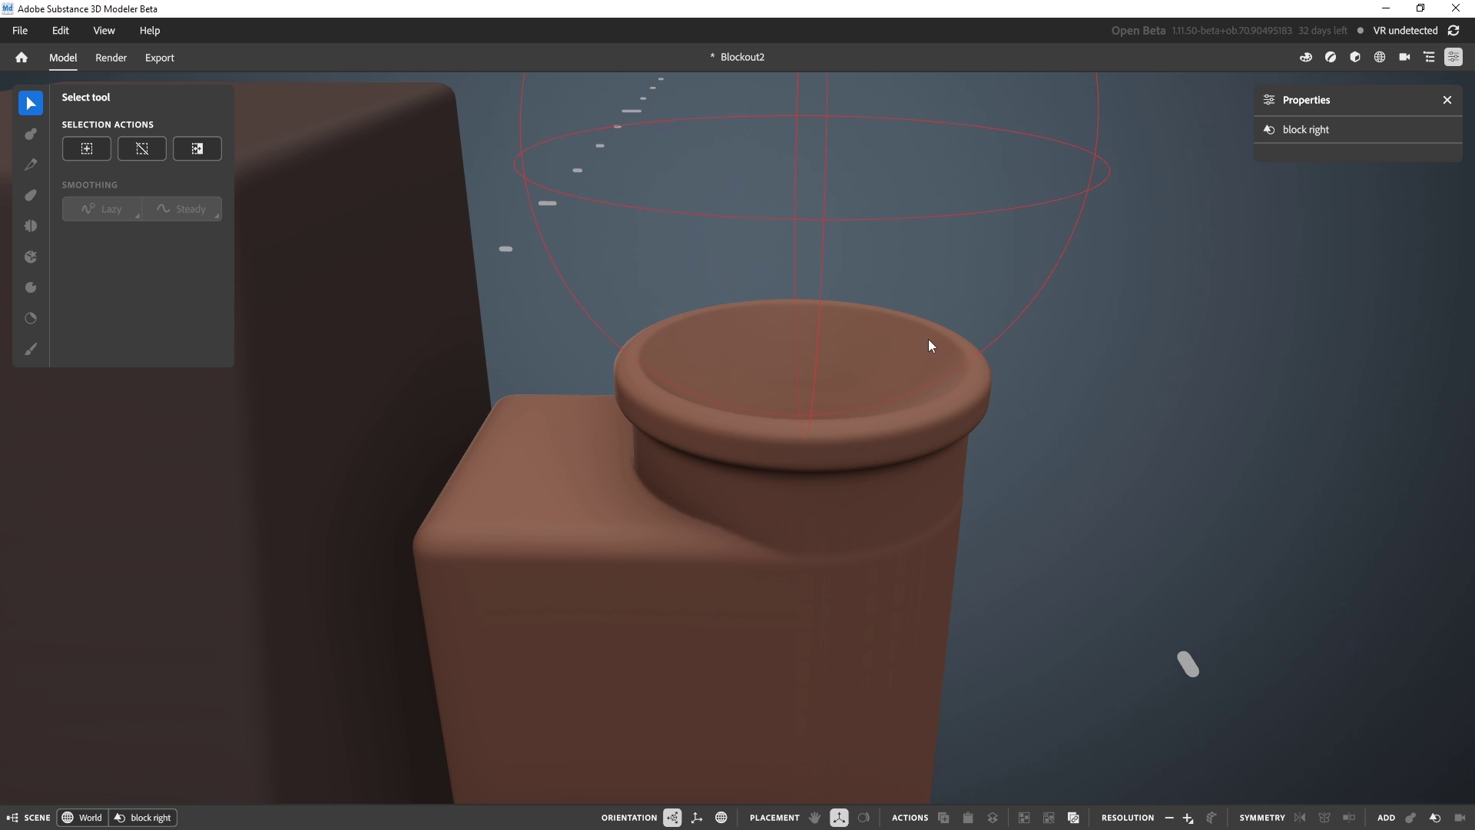
scroll(928, 339, down, 3)
alt+middle_drag(892, 303, 850, 328)
alt+drag(876, 418, 922, 310)
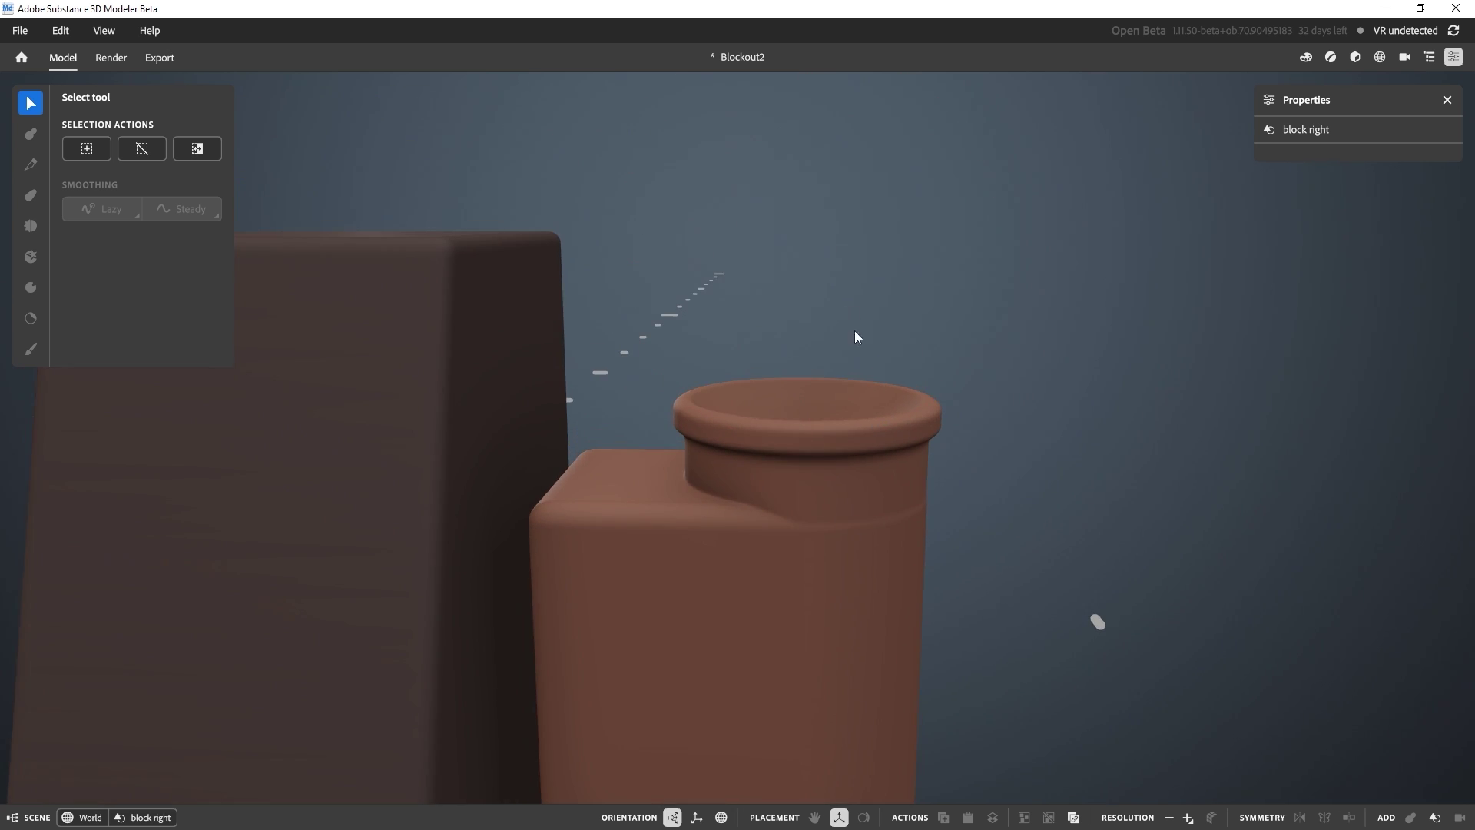
Step: Delete the subtractive sphere Primitive 10 that carves the recess into the top of the rimmed cylinder
click(941, 400)
key(f)
click(1429, 57)
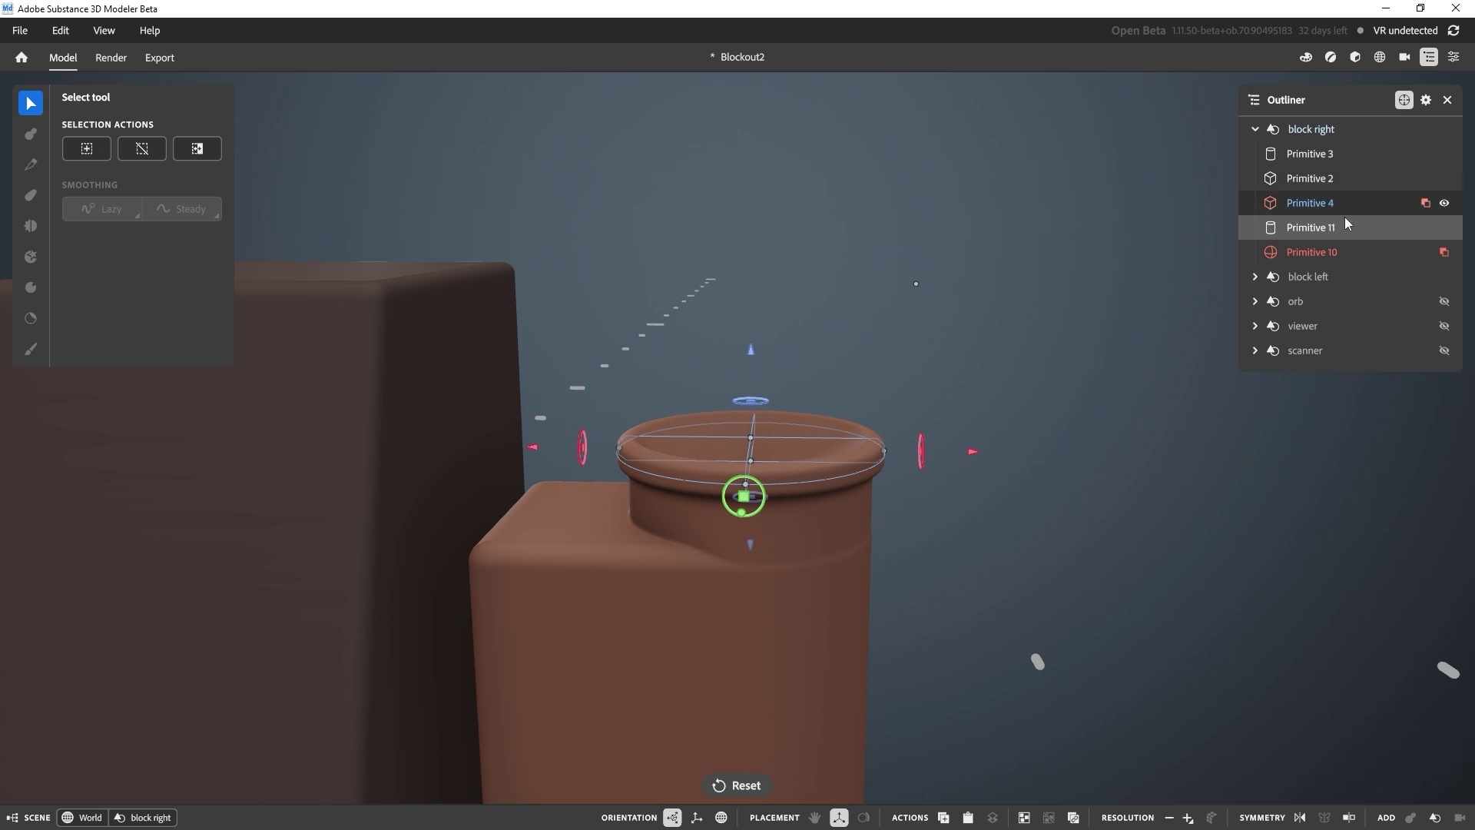
click(1323, 258)
scroll(1104, 241, down, 2)
alt+middle_drag(1074, 312, 1052, 263)
scroll(1045, 249, down, 2)
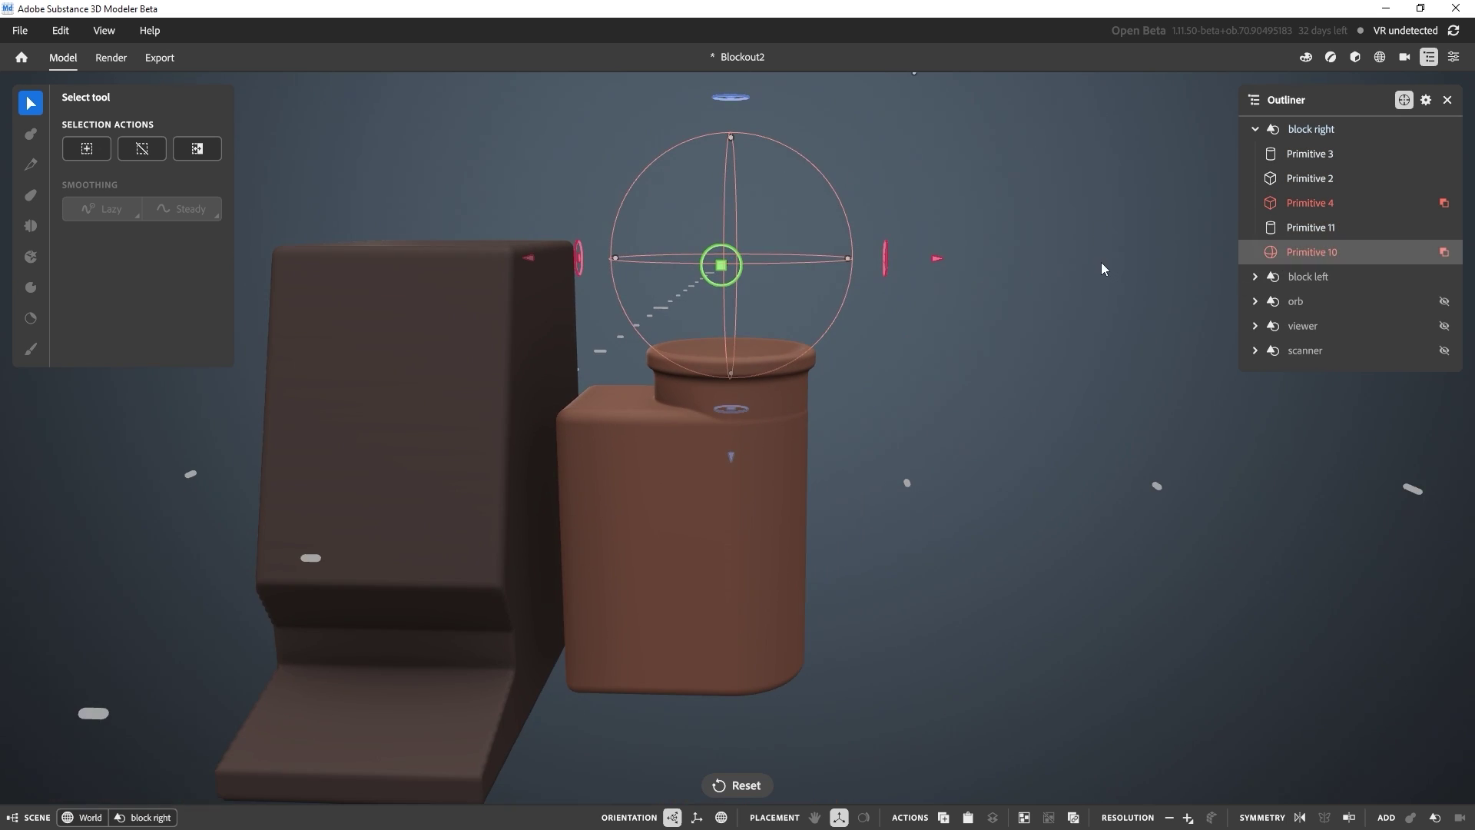
key(Delete)
middle_drag(988, 237, 859, 348)
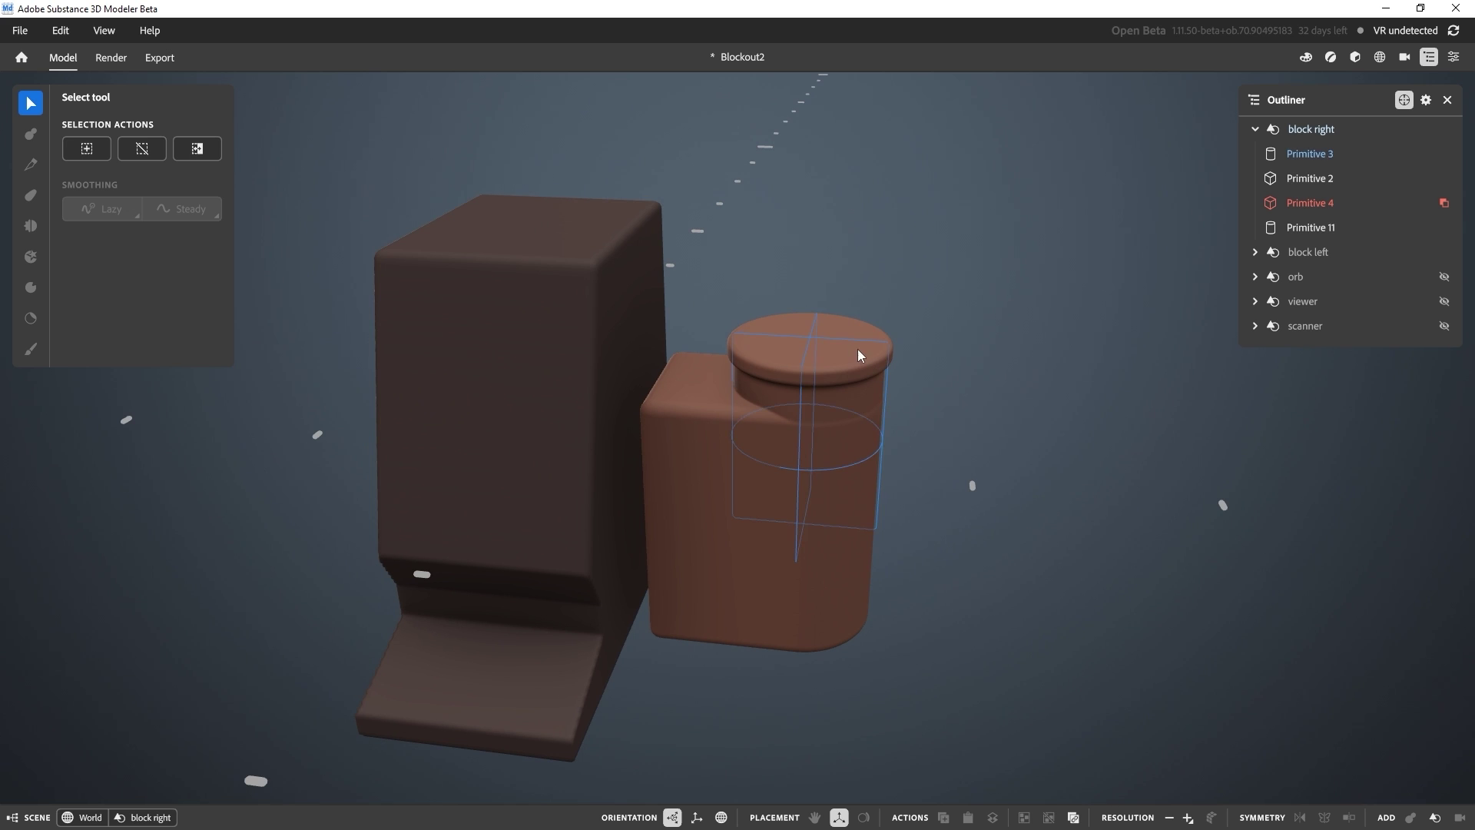
Step: Show the orb layer to examine how the sphere sits on the rim, and hide it again
click(1443, 277)
middle_drag(1114, 294, 785, 233)
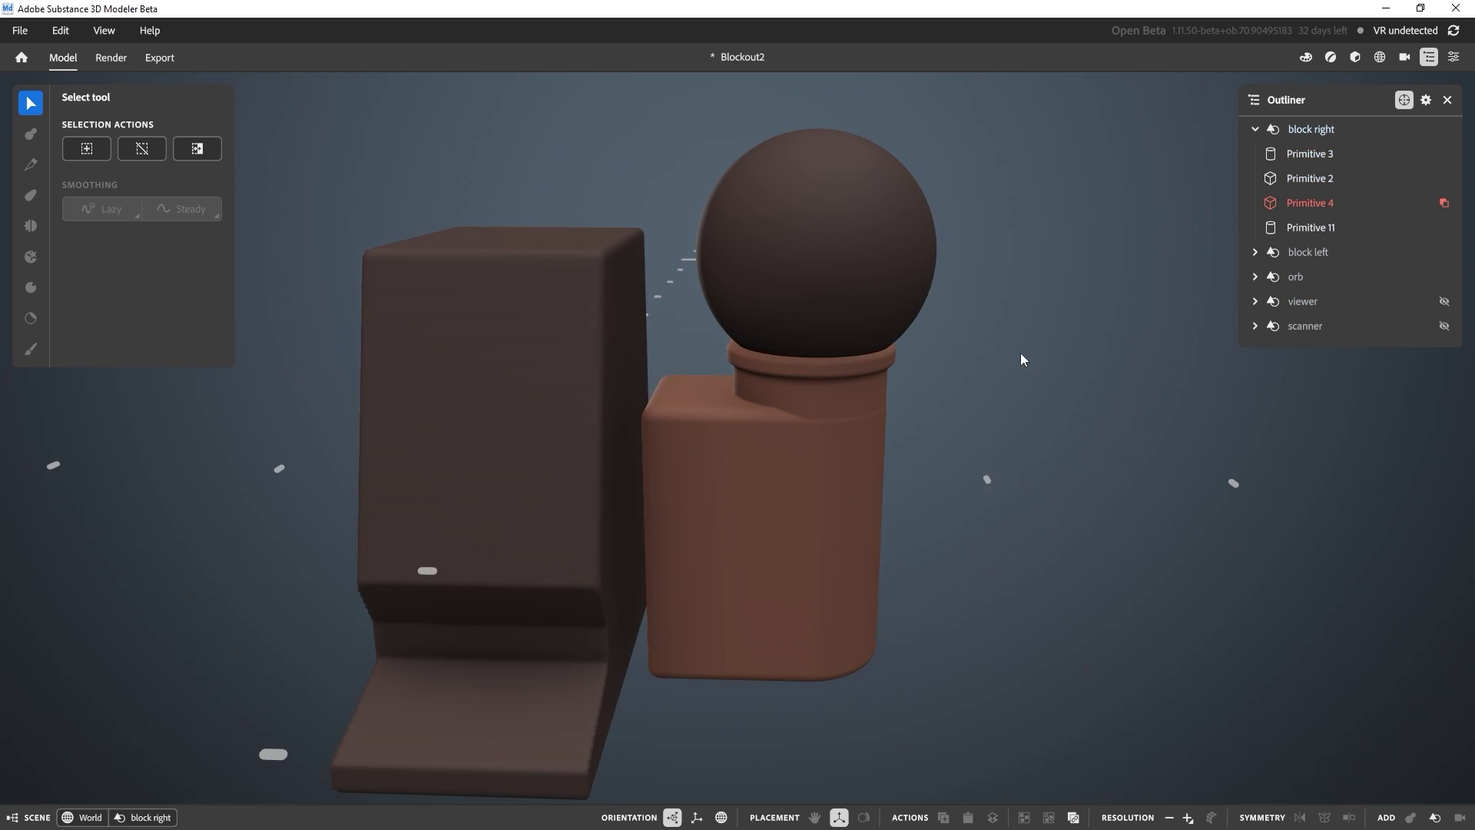
middle_drag(984, 318, 907, 258)
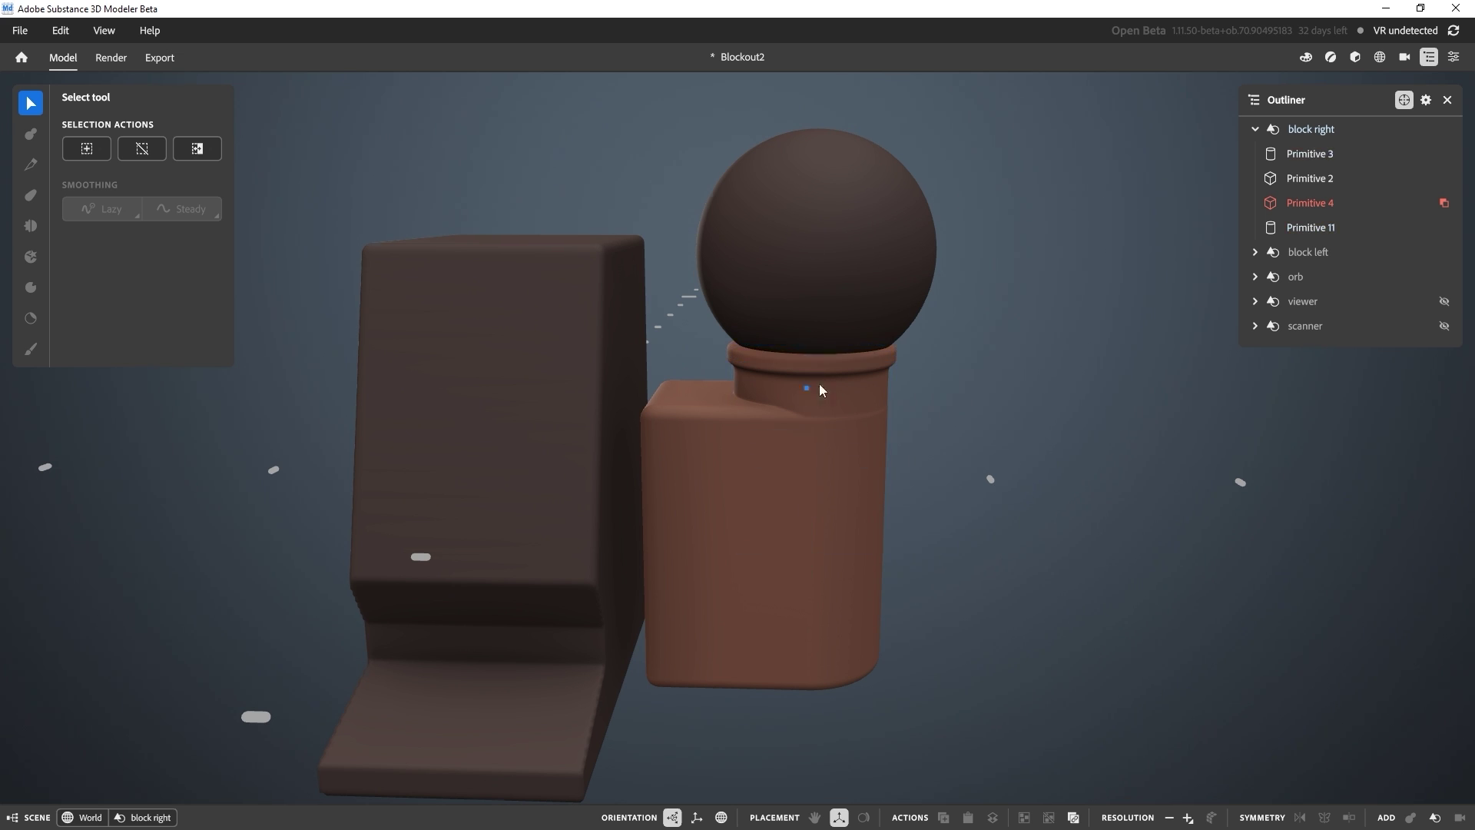
middle_drag(804, 388, 874, 271)
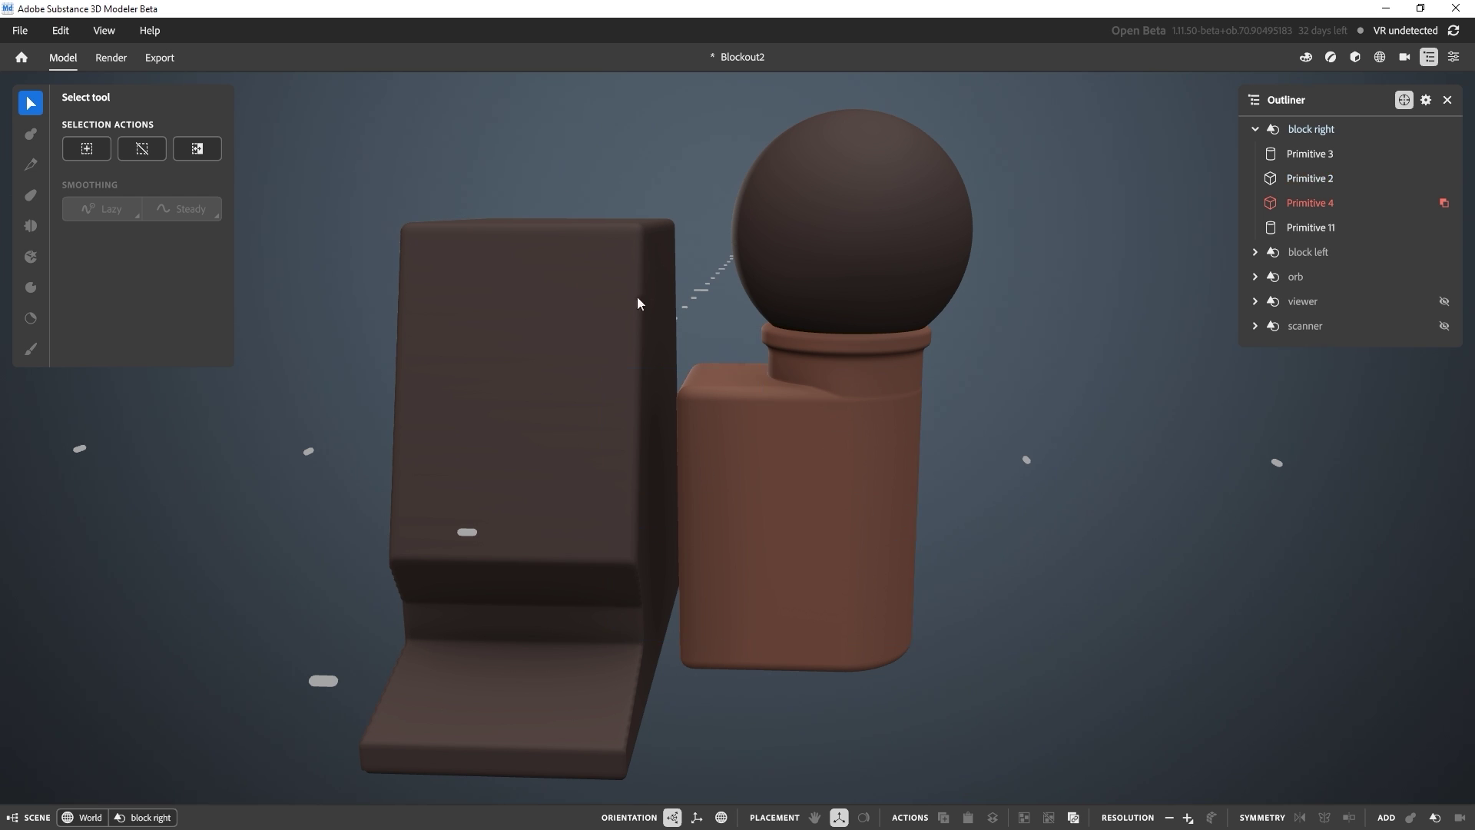
middle_drag(1061, 440, 1030, 430)
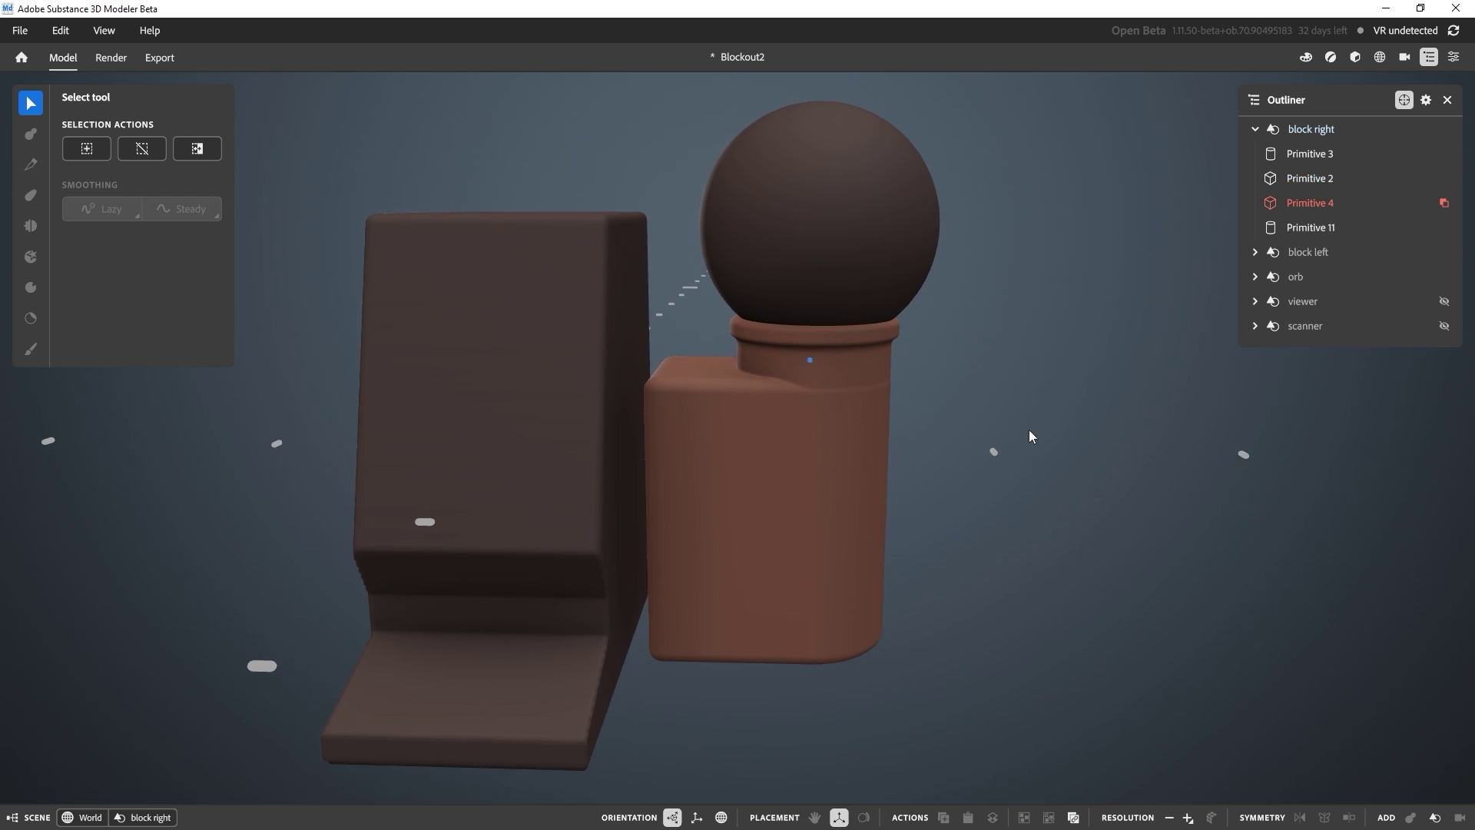
click(1444, 276)
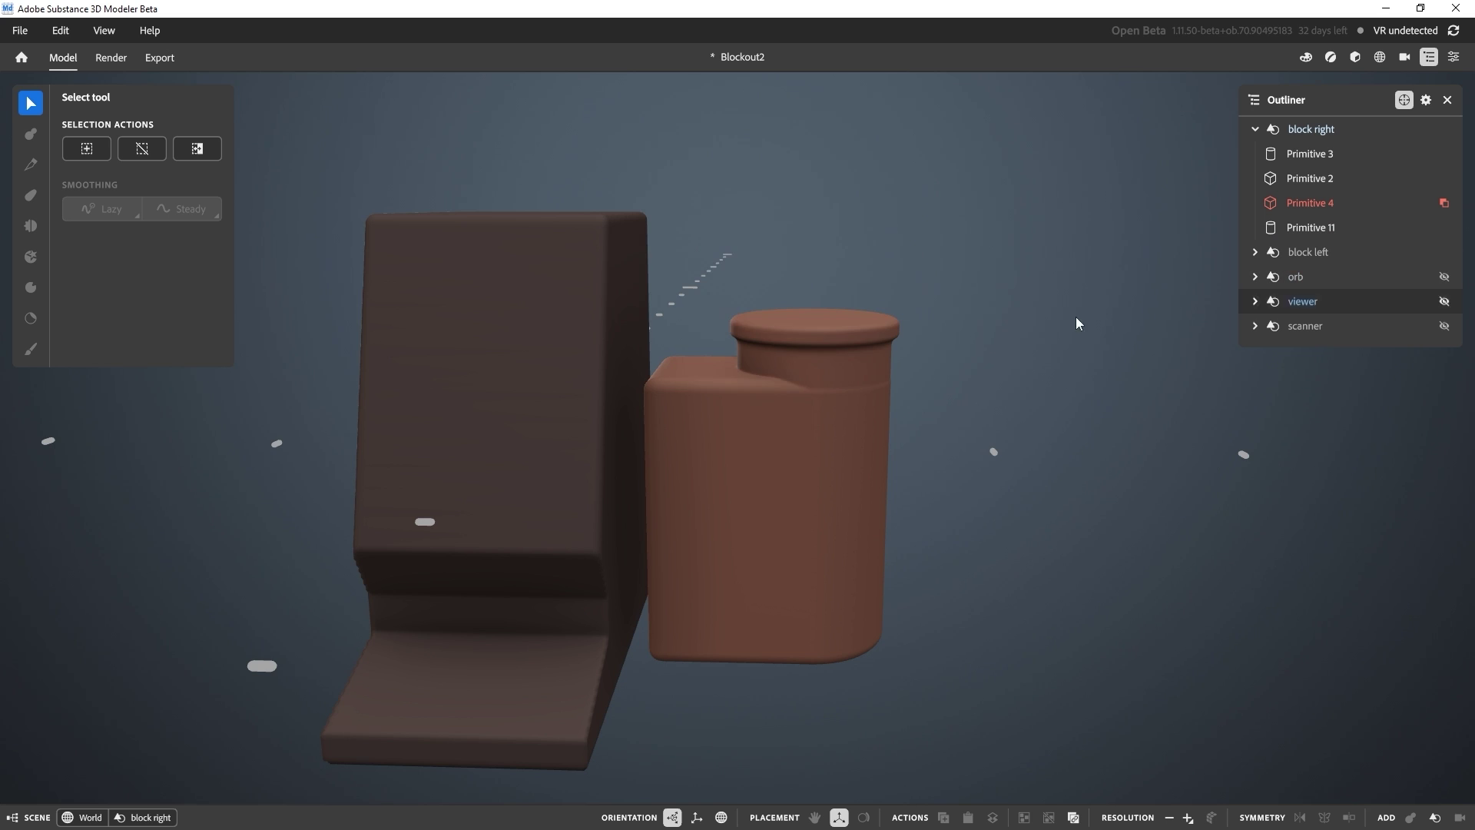
Step: Add a sphere primitive to the block right layer
middle_drag(793, 330, 745, 382)
middle_drag(1008, 439, 1062, 368)
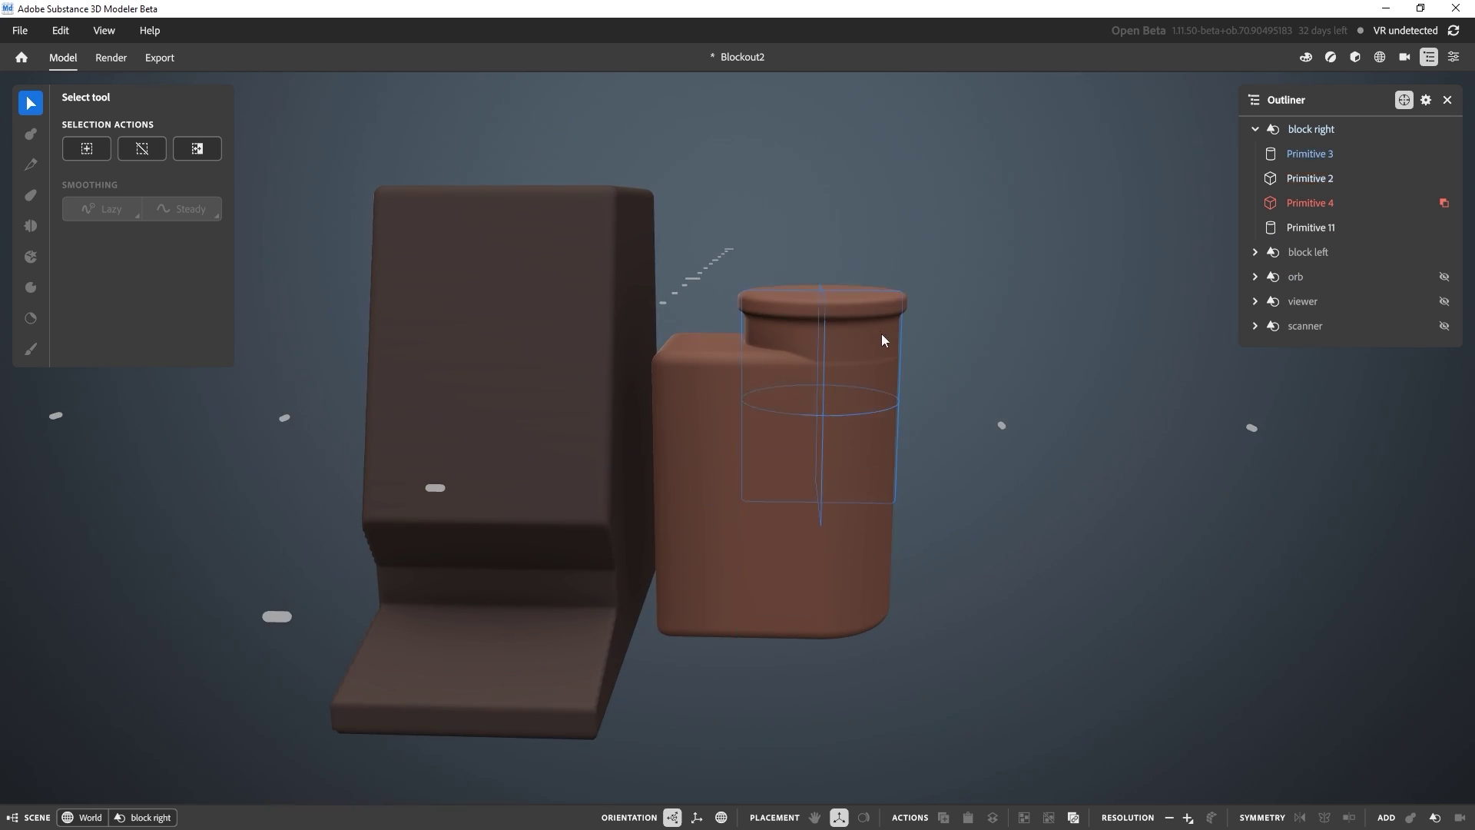
alt+drag(839, 362, 820, 379)
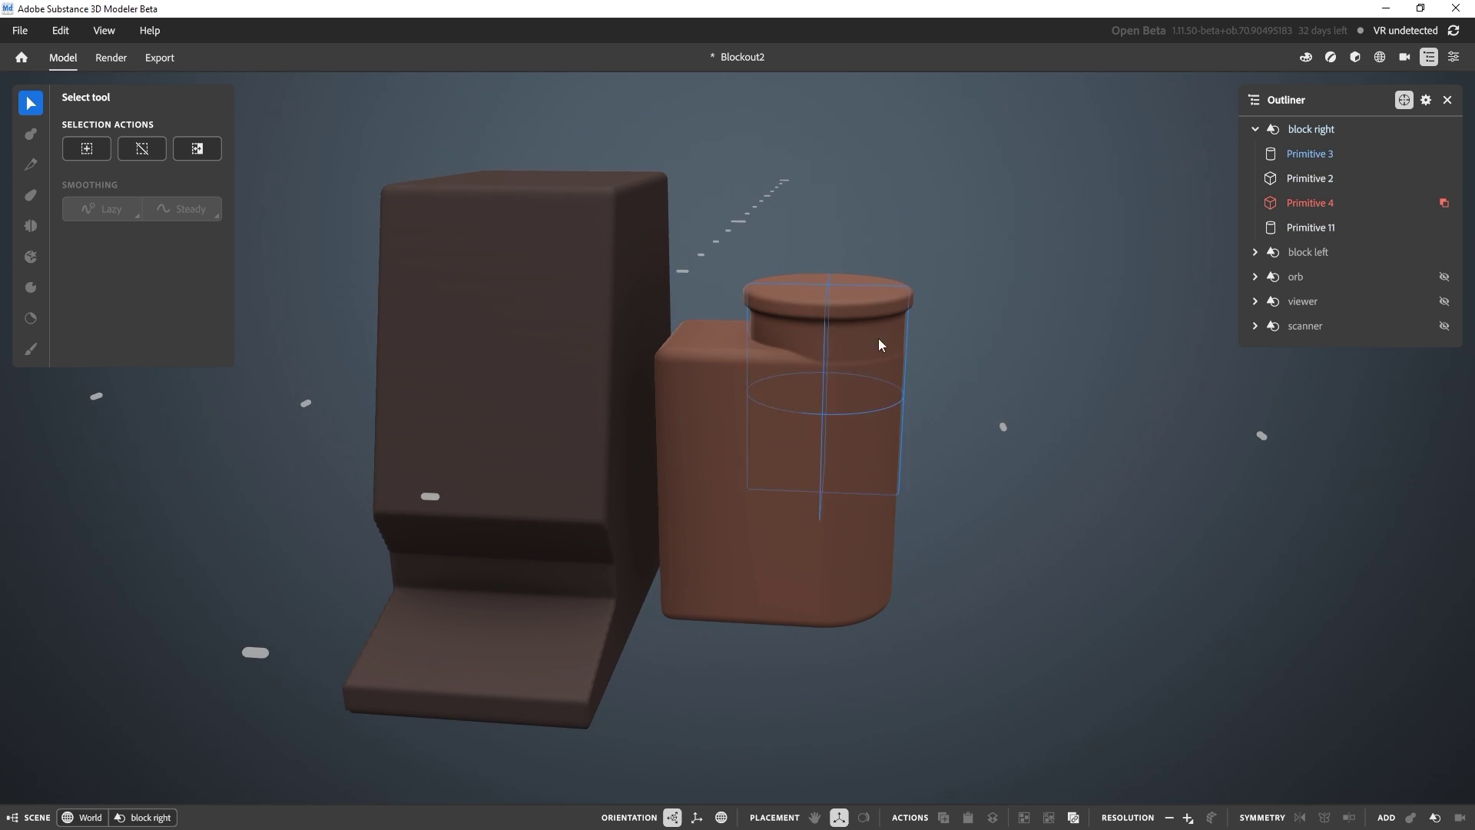
right_click(960, 259)
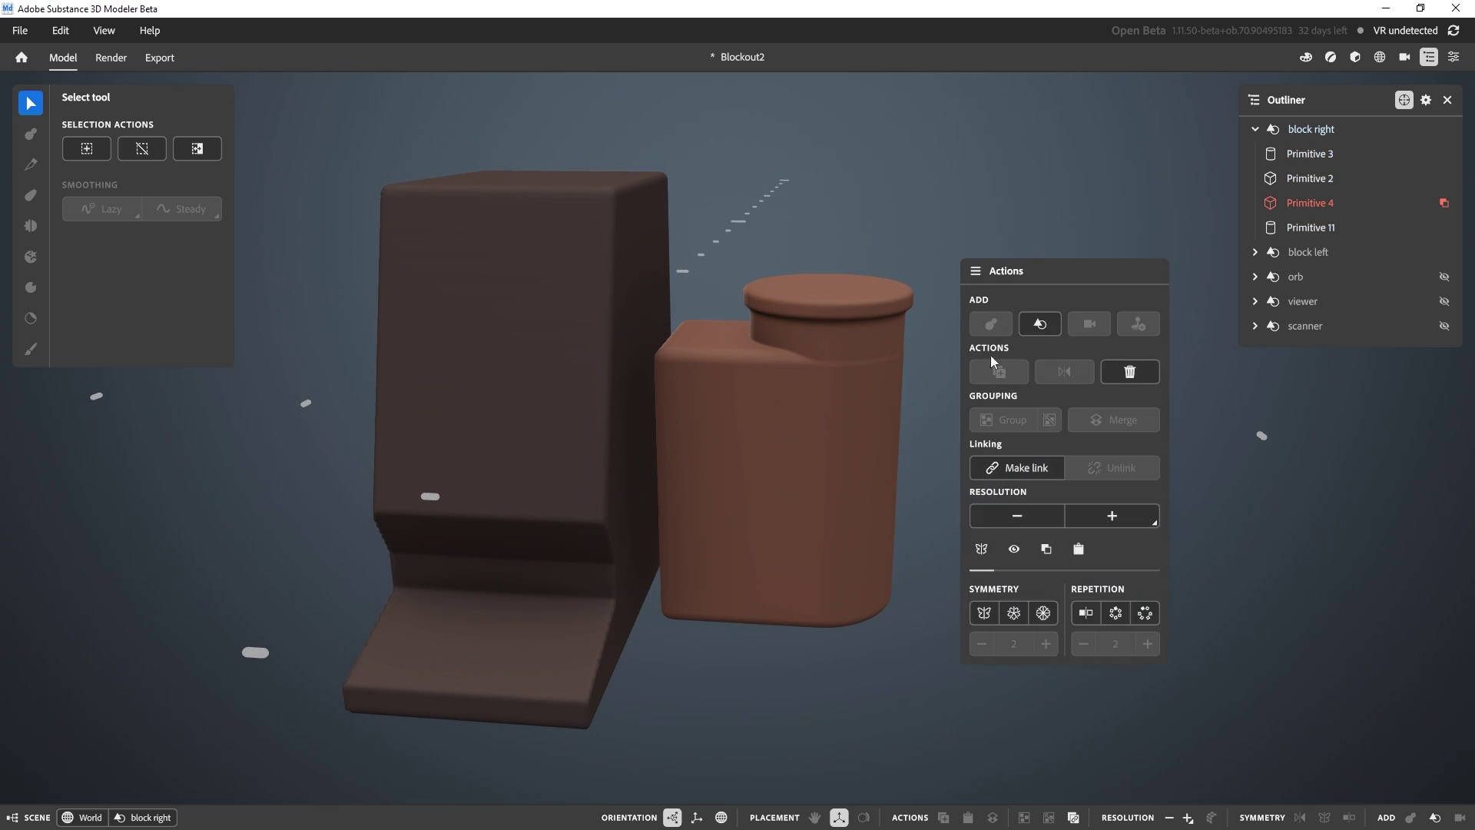
click(1037, 325)
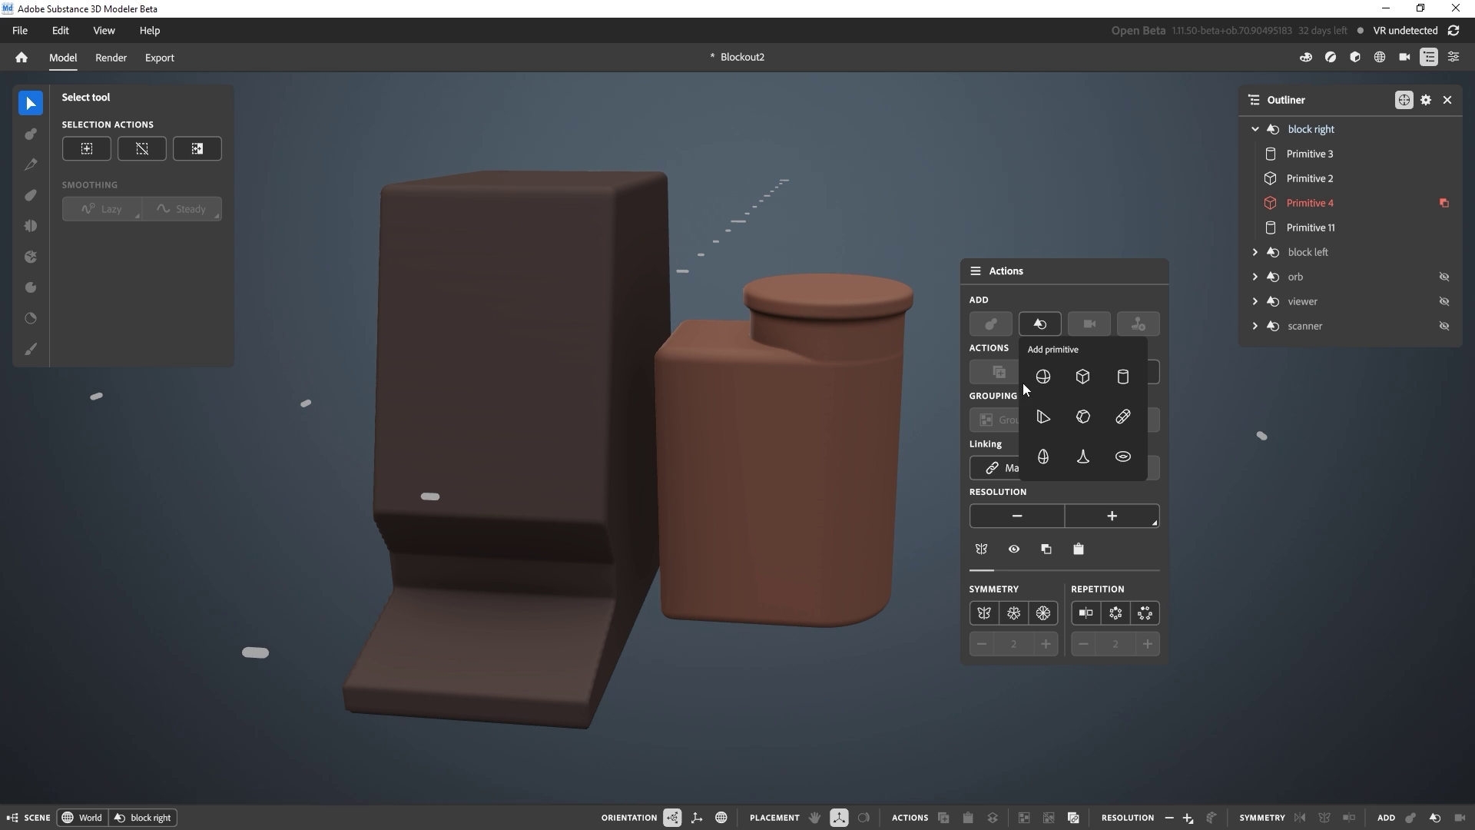
click(1042, 378)
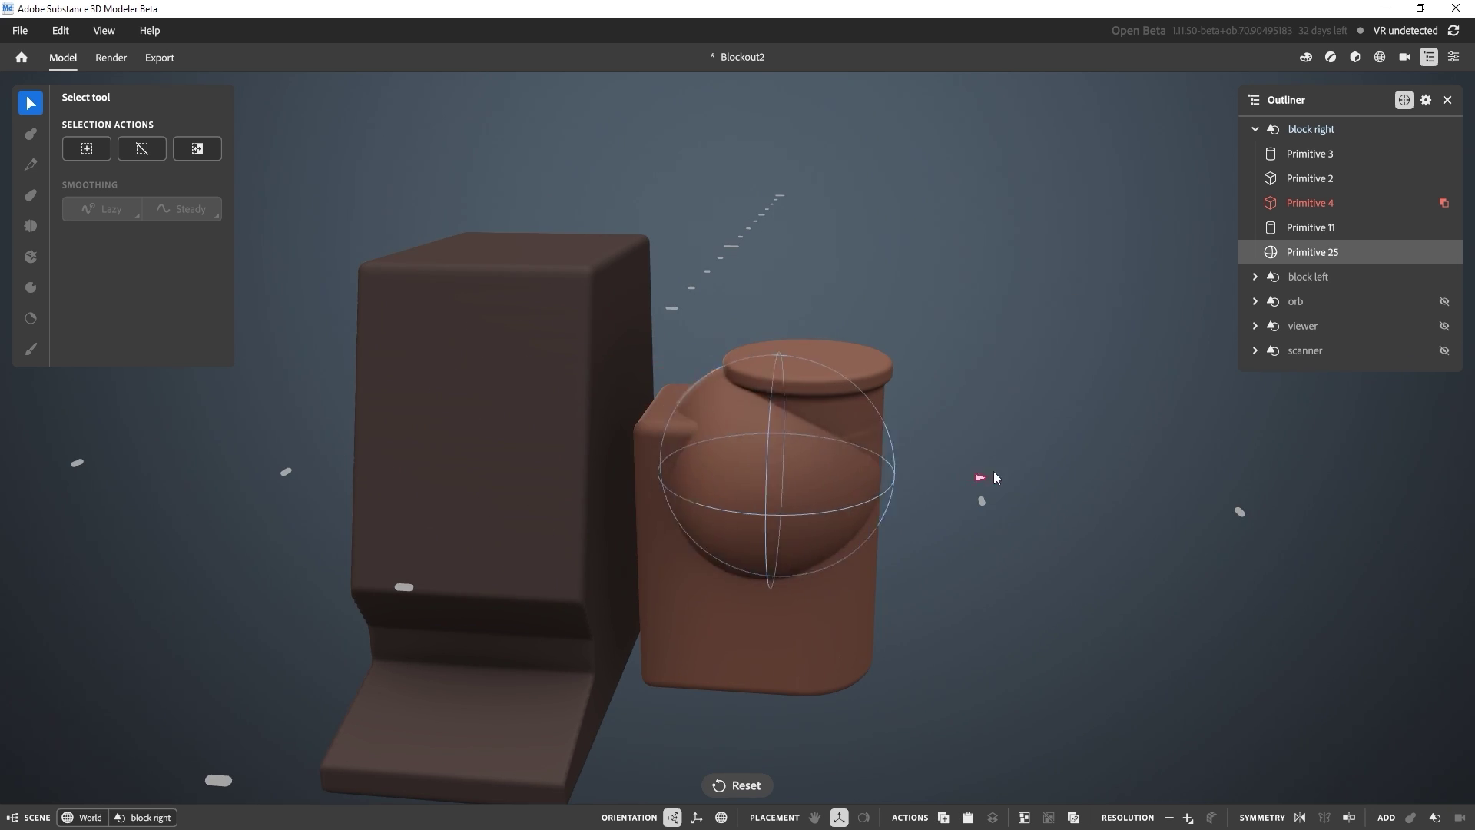
Step: Move the sphere in the block right layer up and across onto the top of the rimmed cylinder
drag(983, 470, 1016, 469)
drag(804, 267, 818, 29)
key(f)
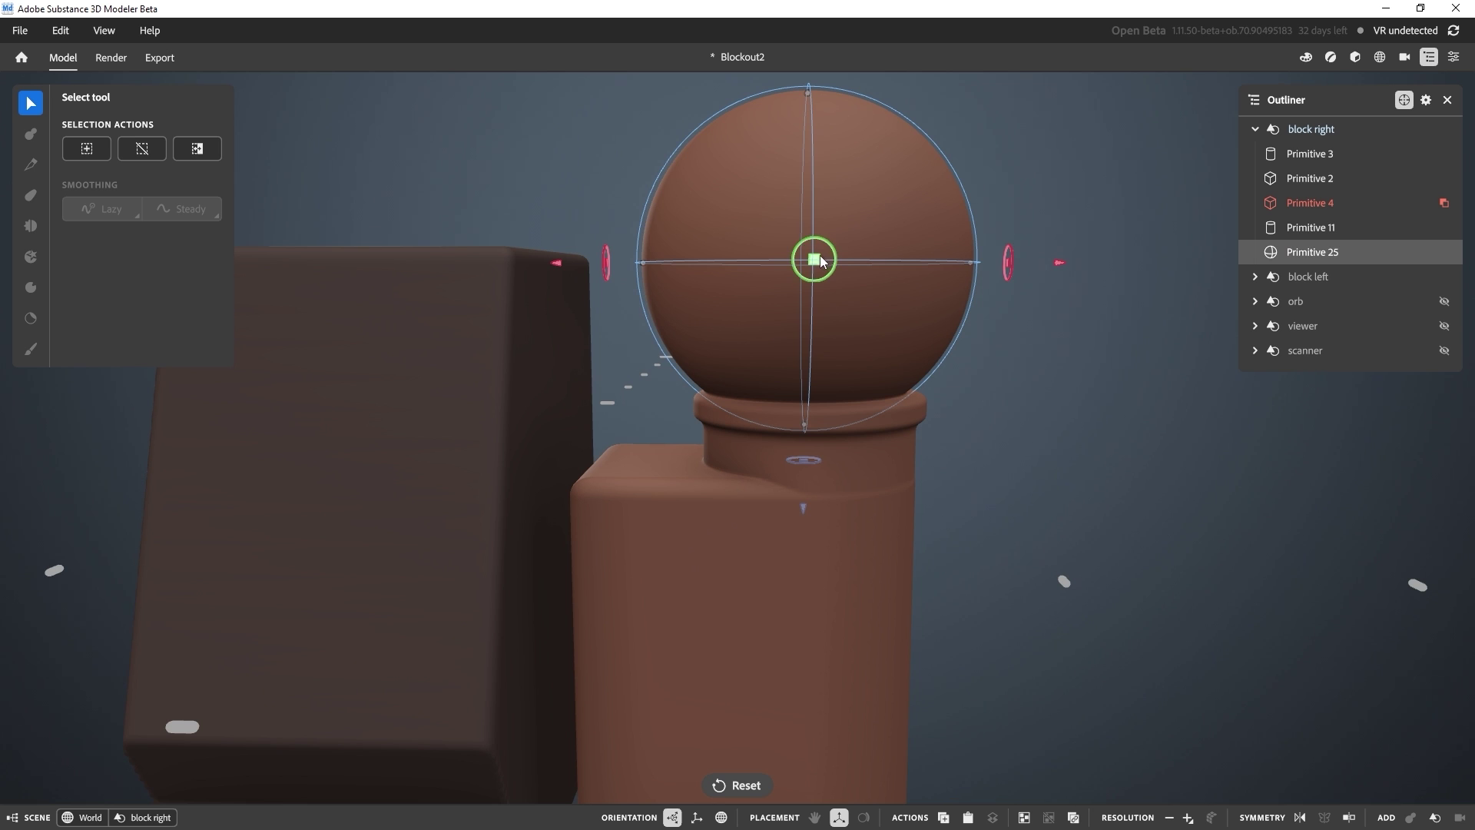
drag(821, 258, 829, 260)
alt+drag(903, 409, 886, 405)
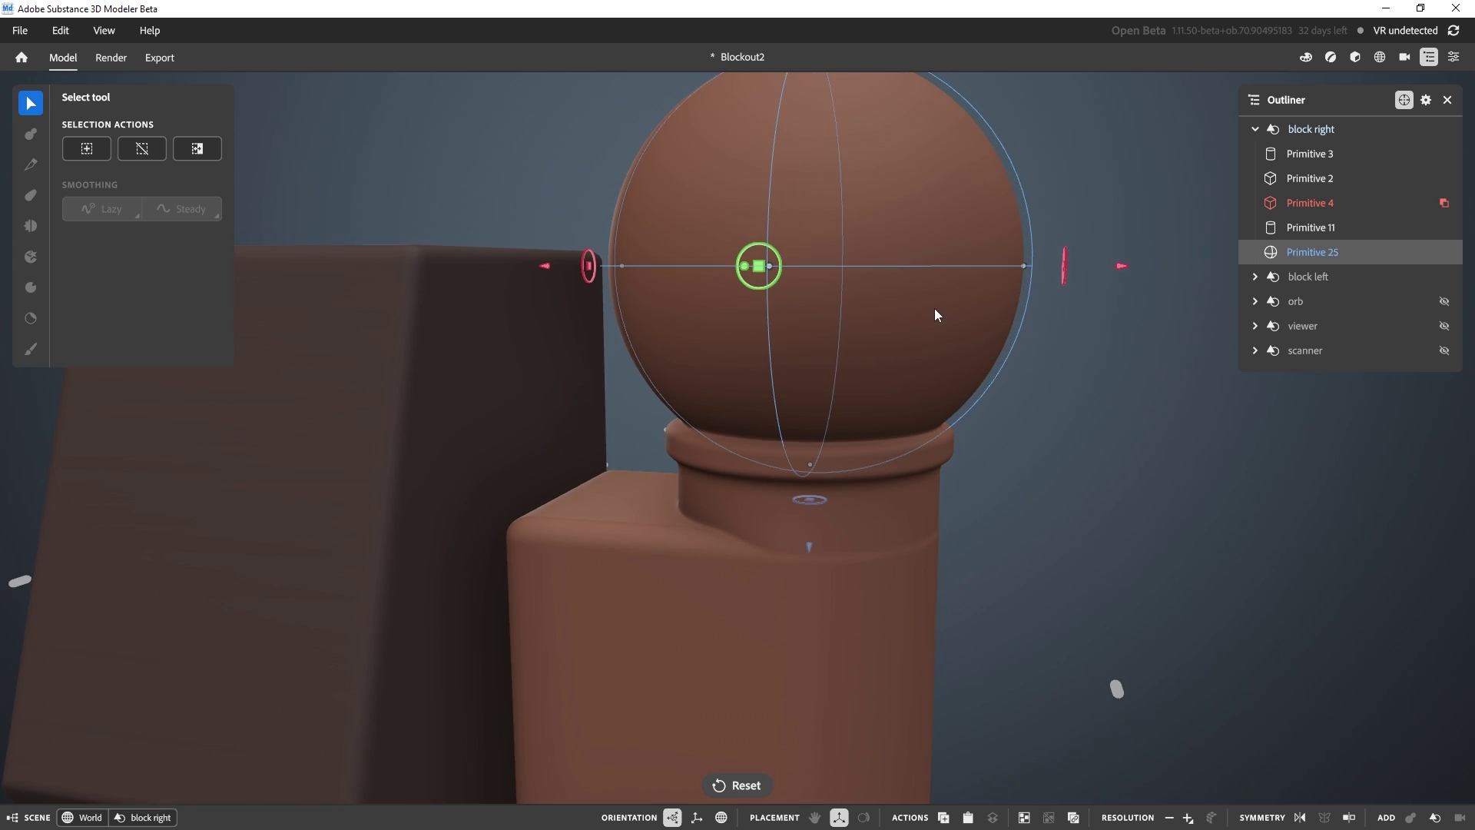
Step: Examine up close how the sphere Primitive 25 meets the rim Primitive 11, highlighting both primitives
click(1302, 255)
scroll(905, 481, up, 5)
alt+right_drag(888, 360, 918, 555)
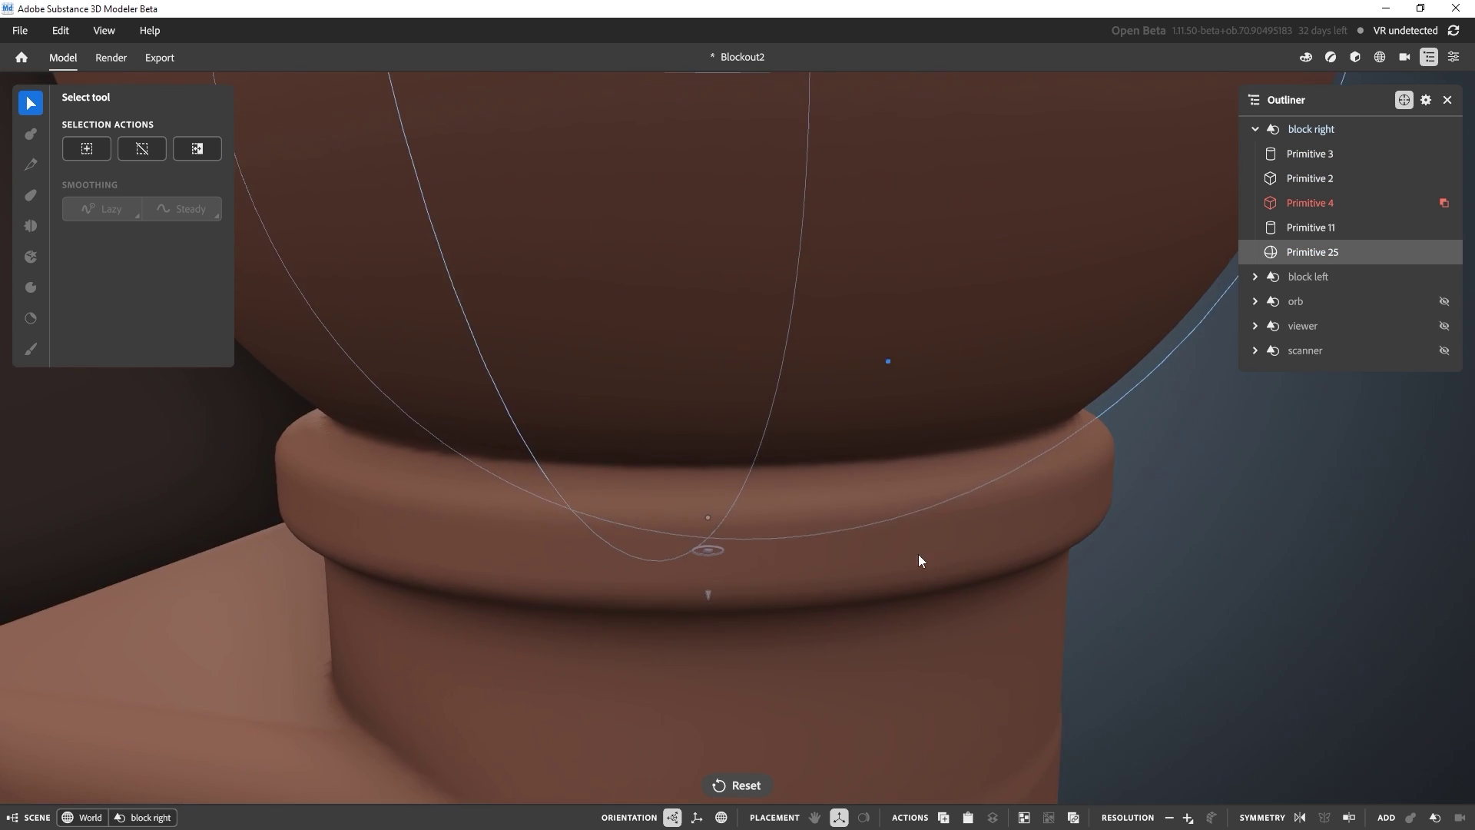
alt+drag(931, 484, 942, 464)
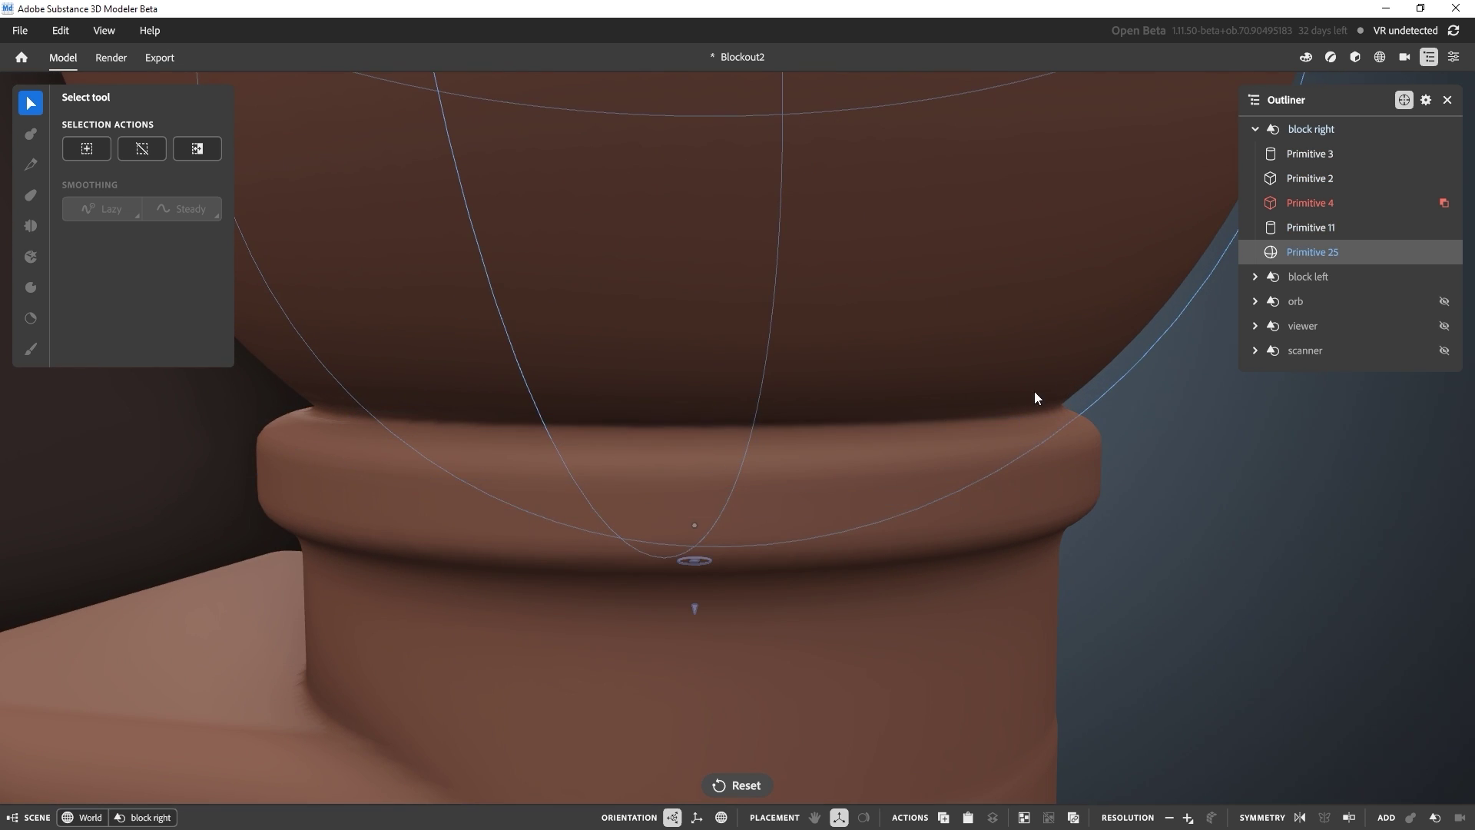
shift+click(1048, 414)
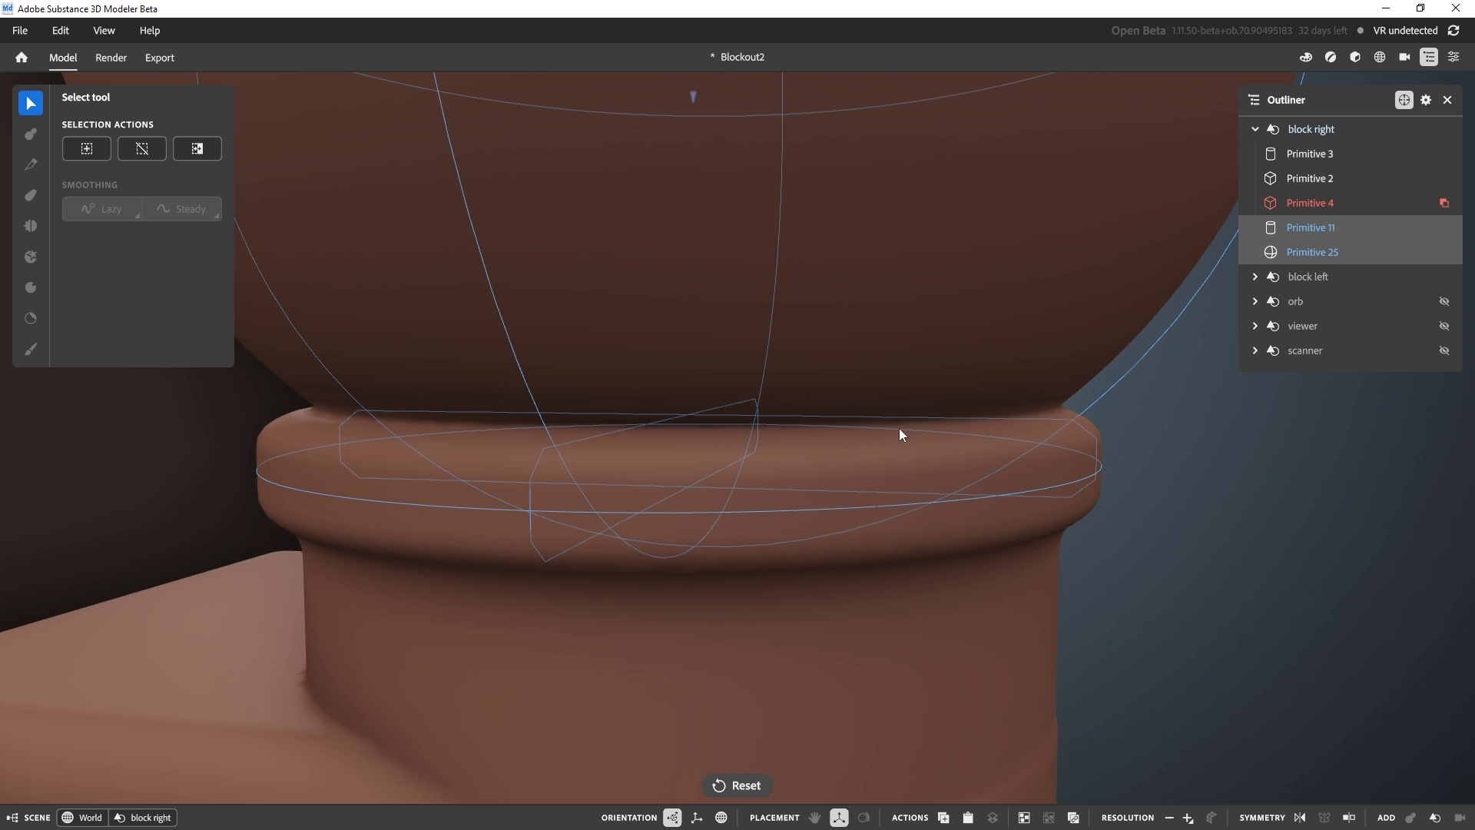
scroll(939, 476, down, 8)
alt+middle_drag(712, 257, 831, 504)
alt+drag(831, 504, 823, 519)
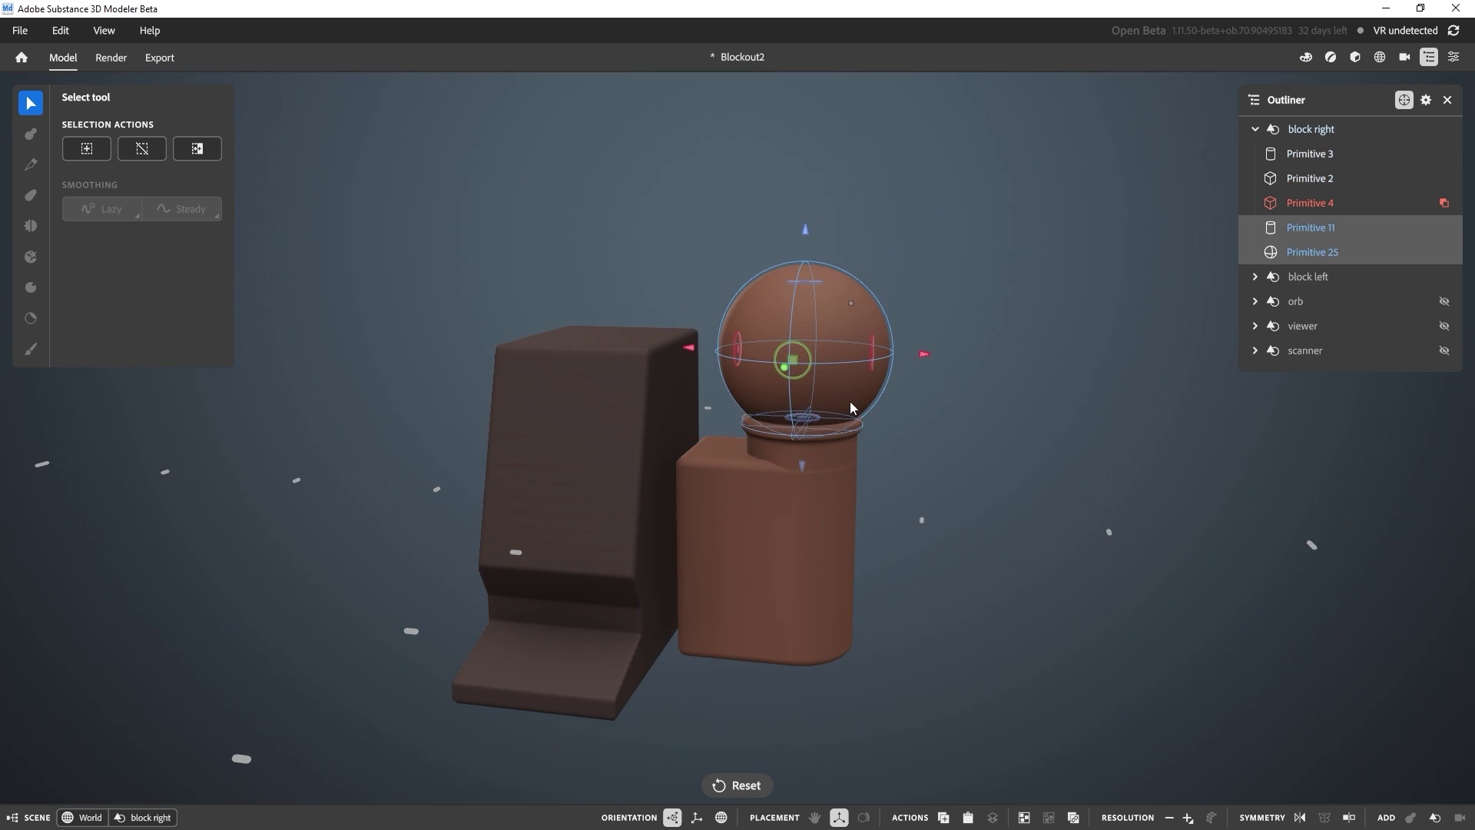
Step: Delete the sphere Primitive 25 from the block right layer
scroll(860, 398, up, 5)
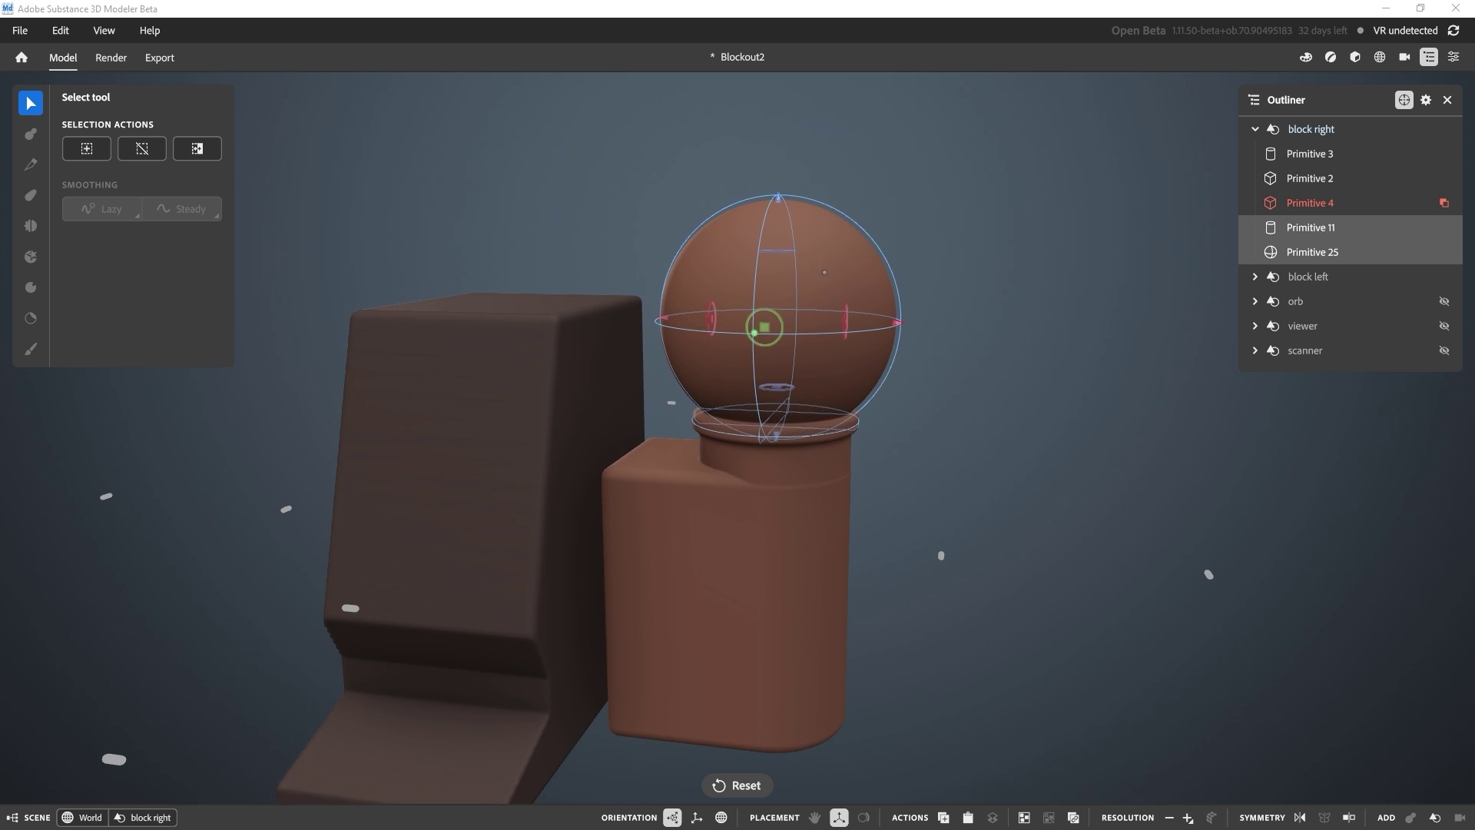
click(893, 352)
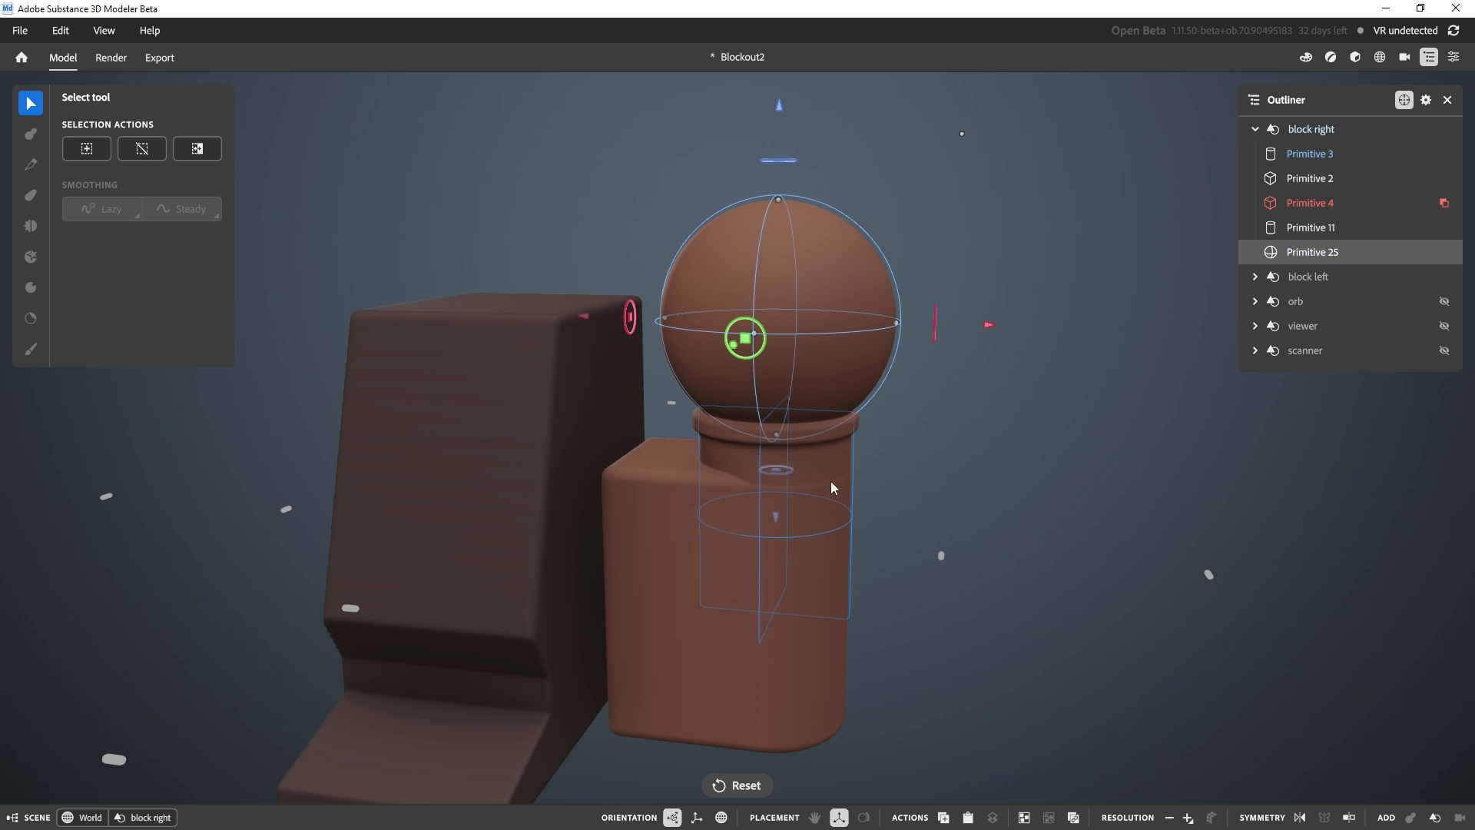
key(Delete)
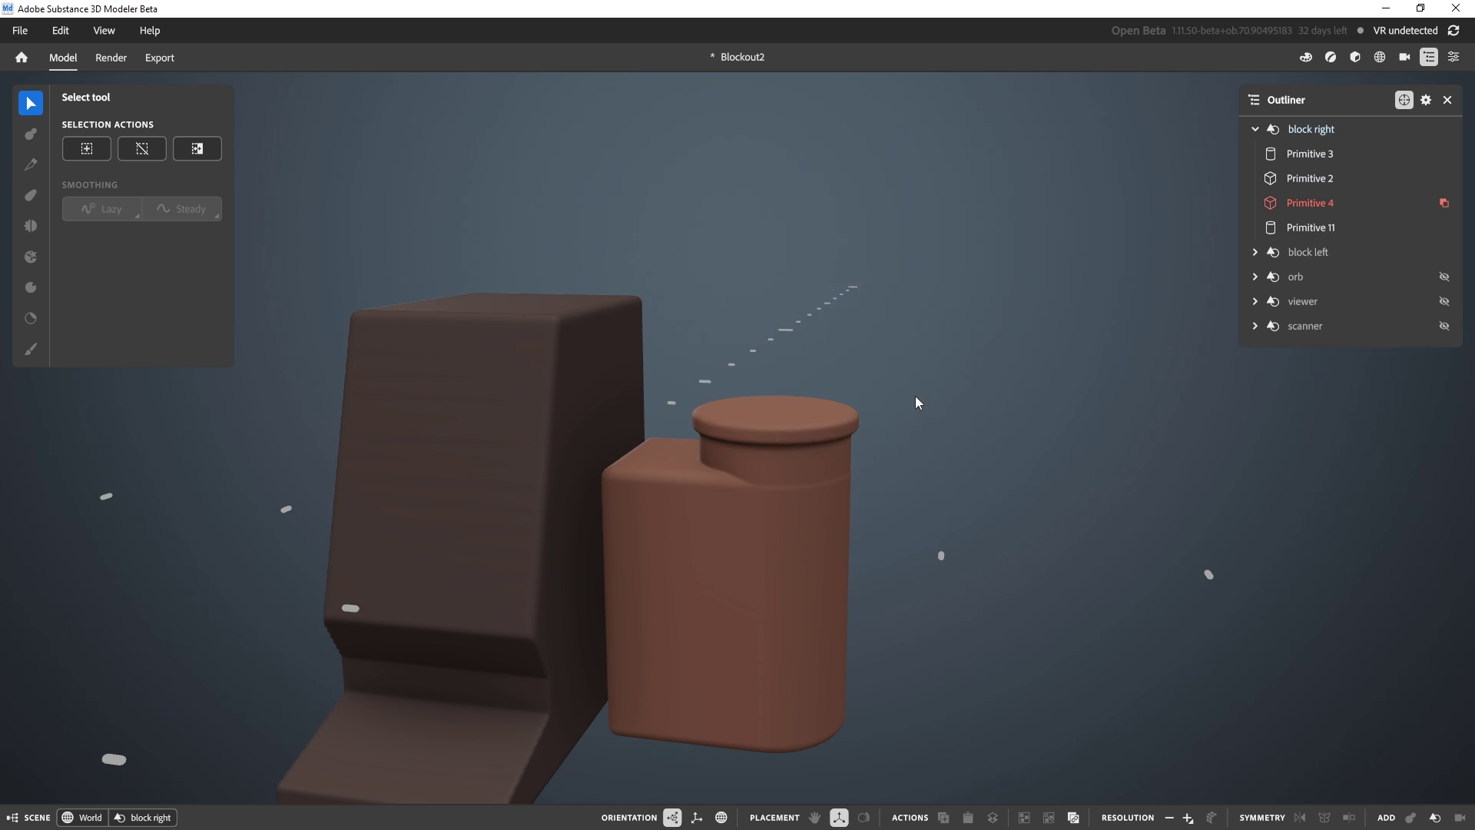
Step: Compare the creation actions offered at World level with those offered inside the block right layer
double_click(929, 449)
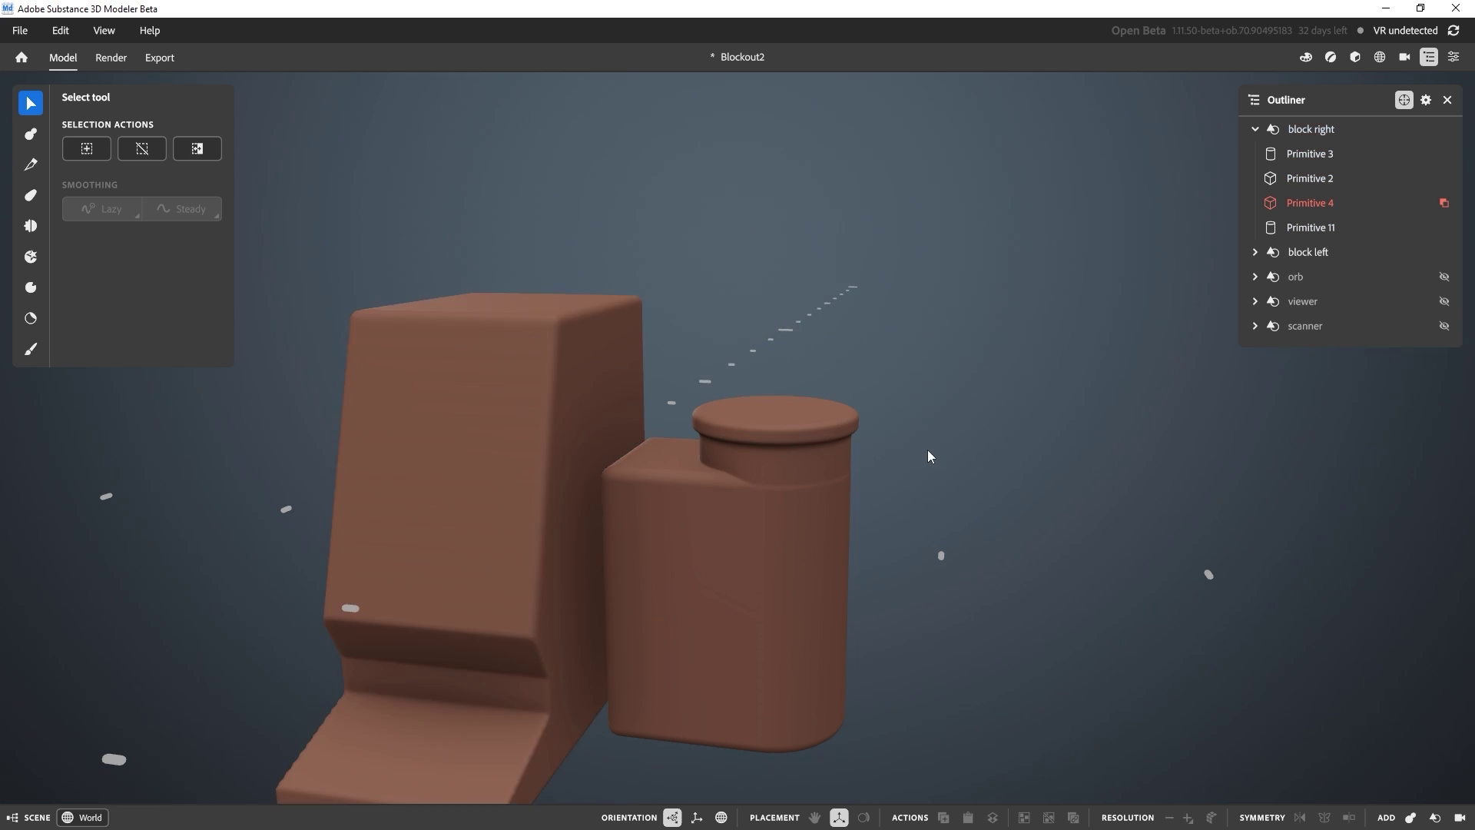
alt+middle_drag(856, 511, 905, 468)
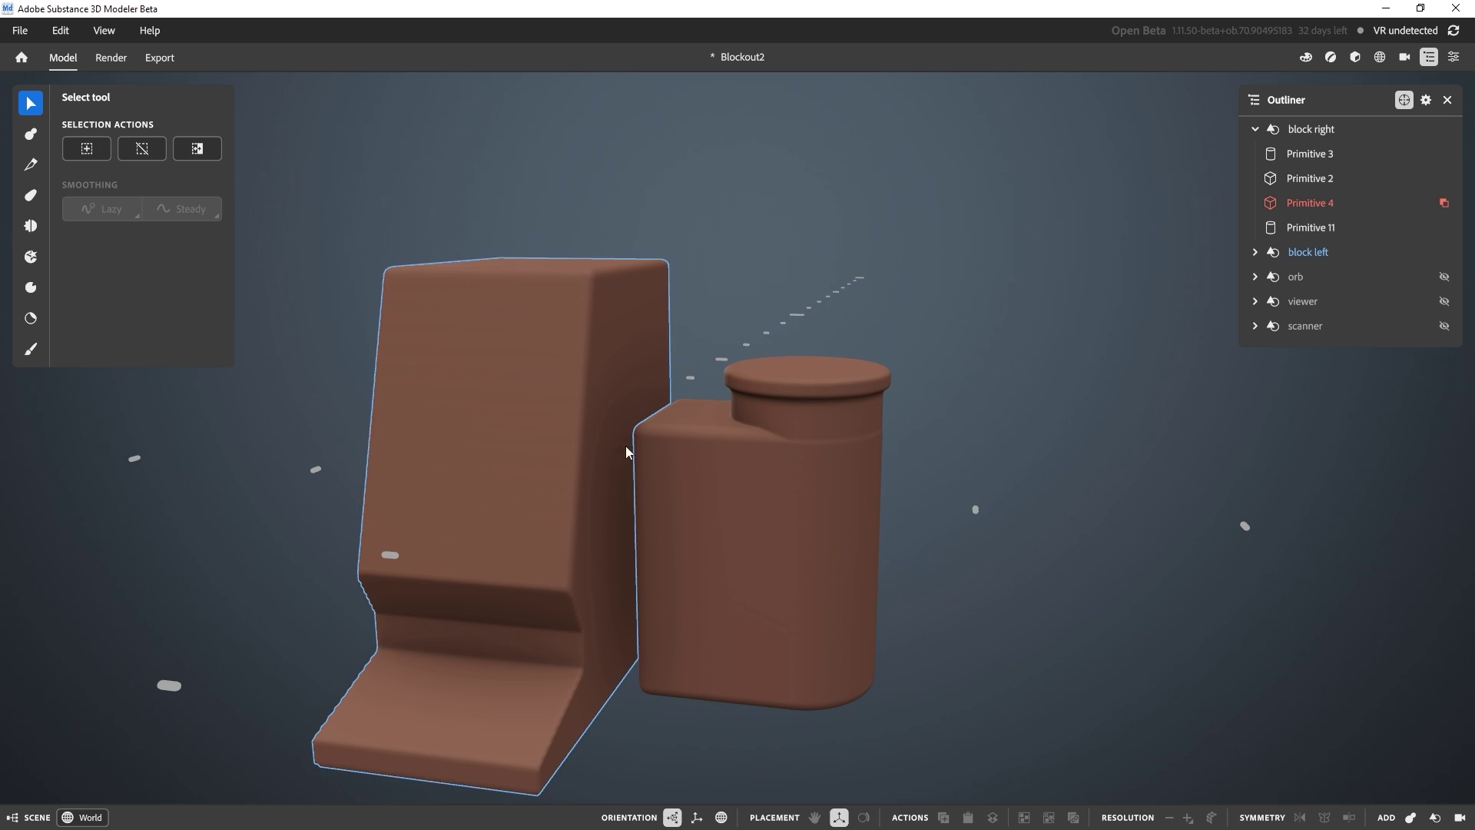
double_click(779, 417)
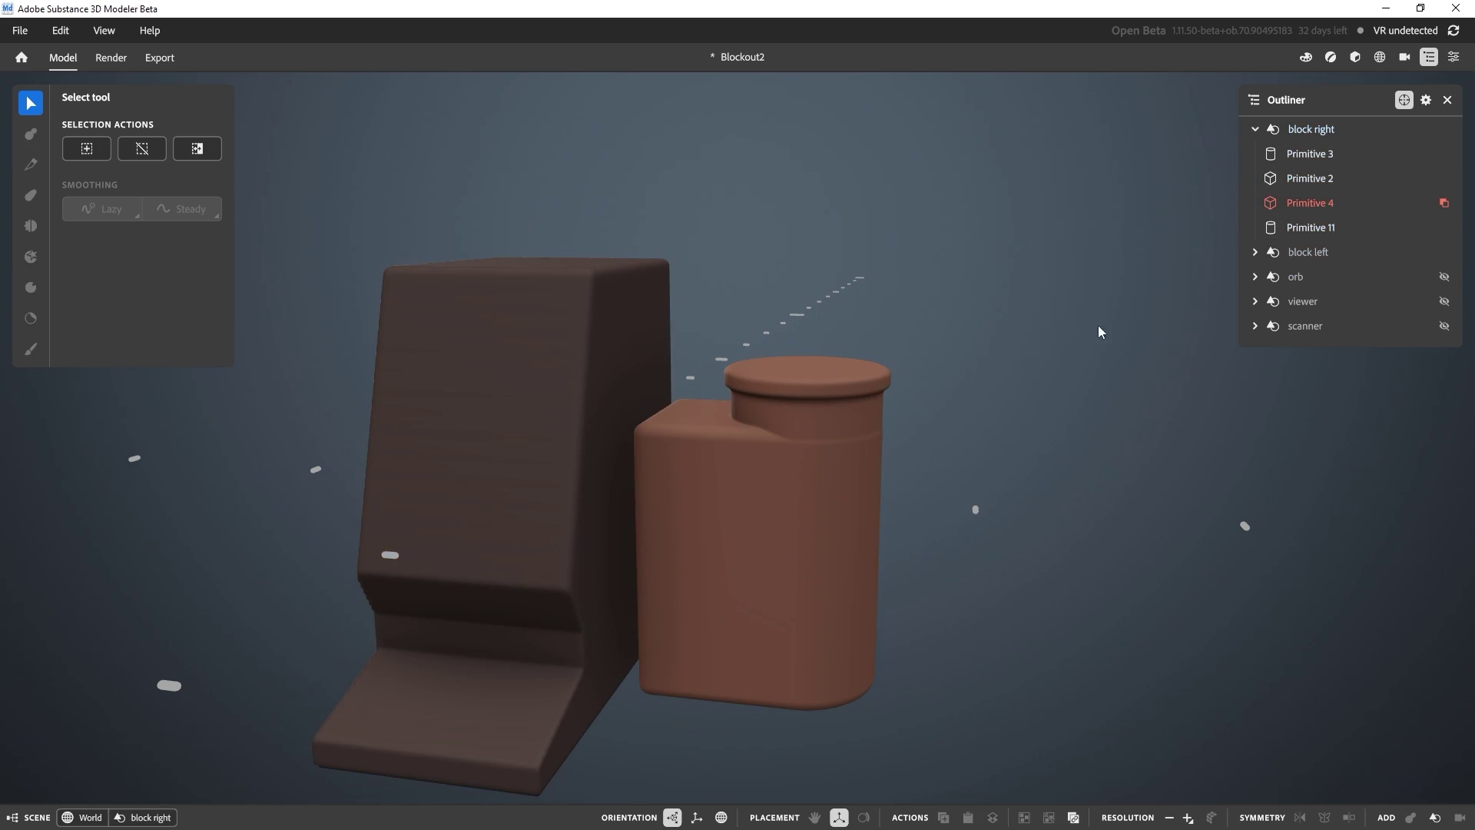
double_click(1021, 410)
middle_drag(875, 530, 896, 484)
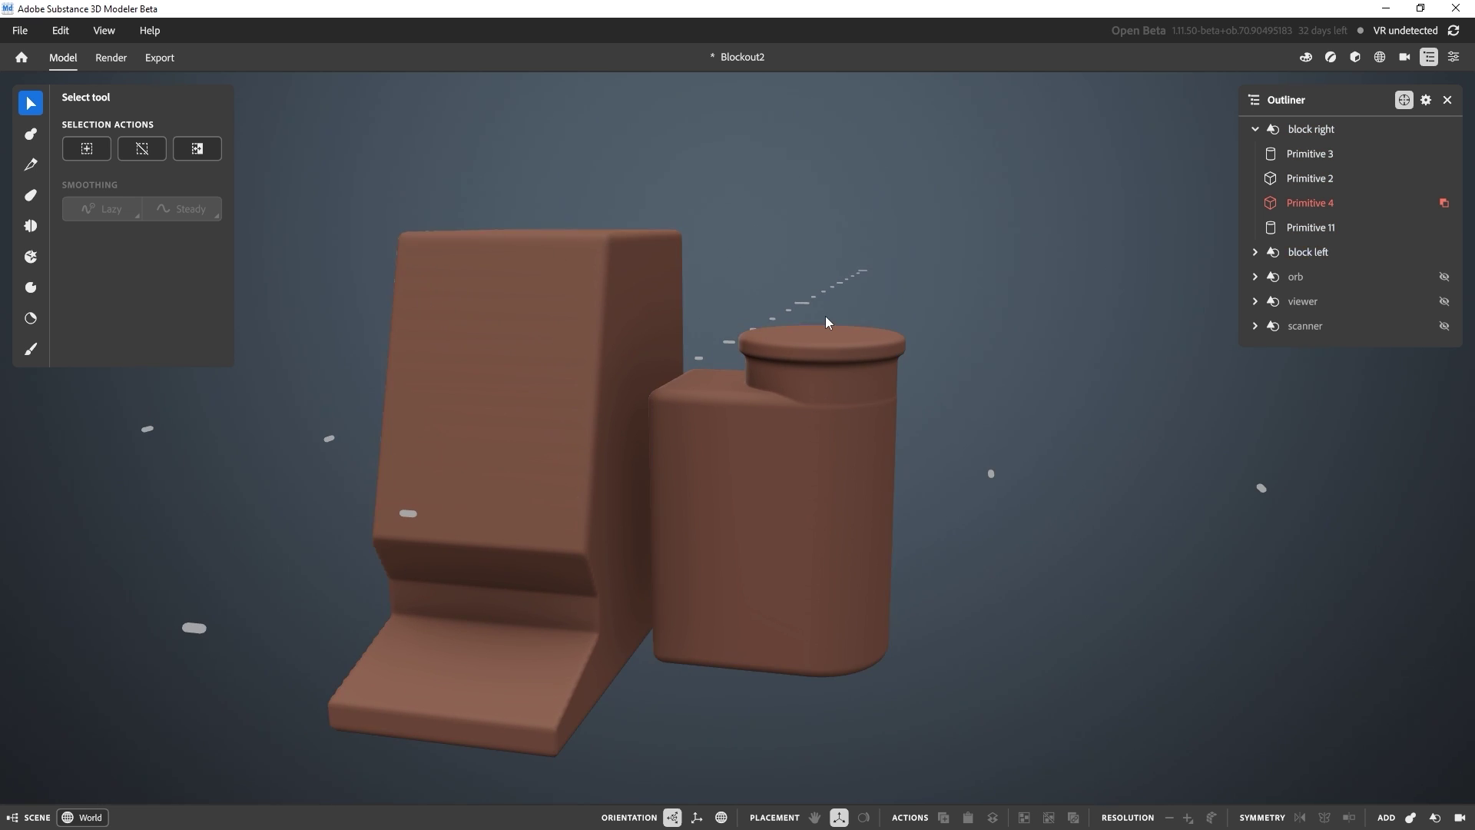
click(792, 413)
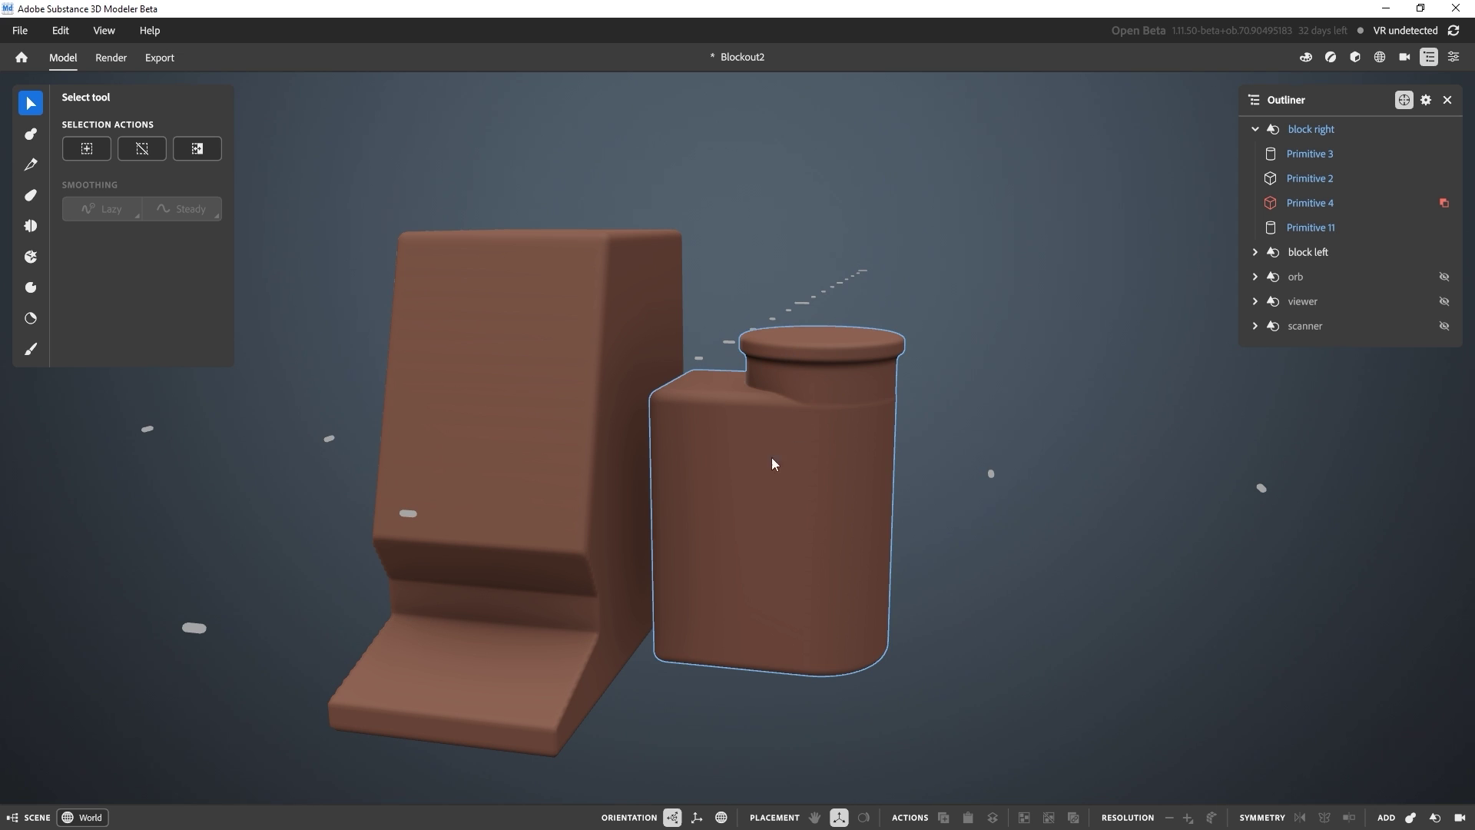
click(920, 377)
right_click(970, 326)
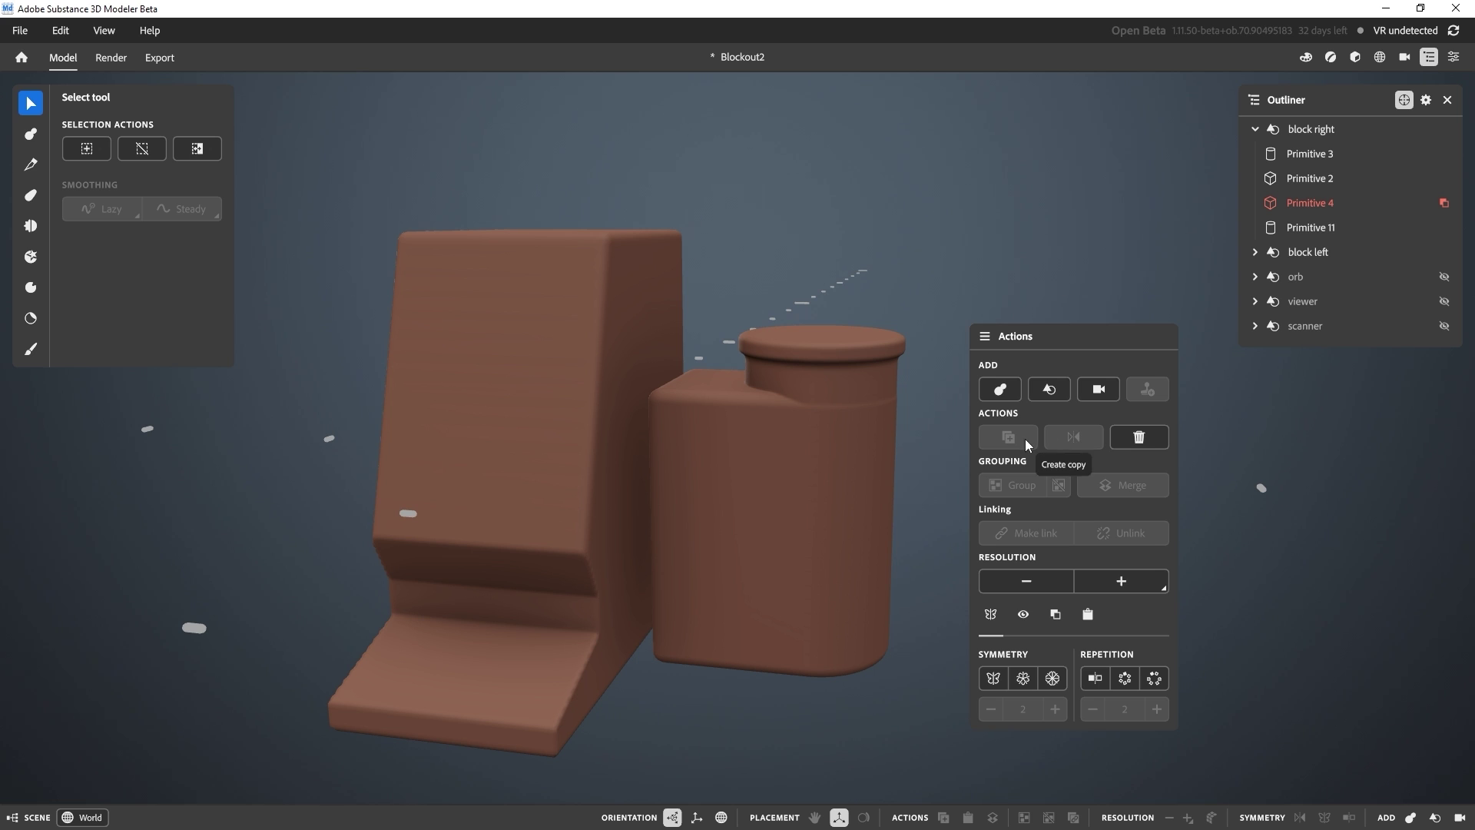
click(848, 454)
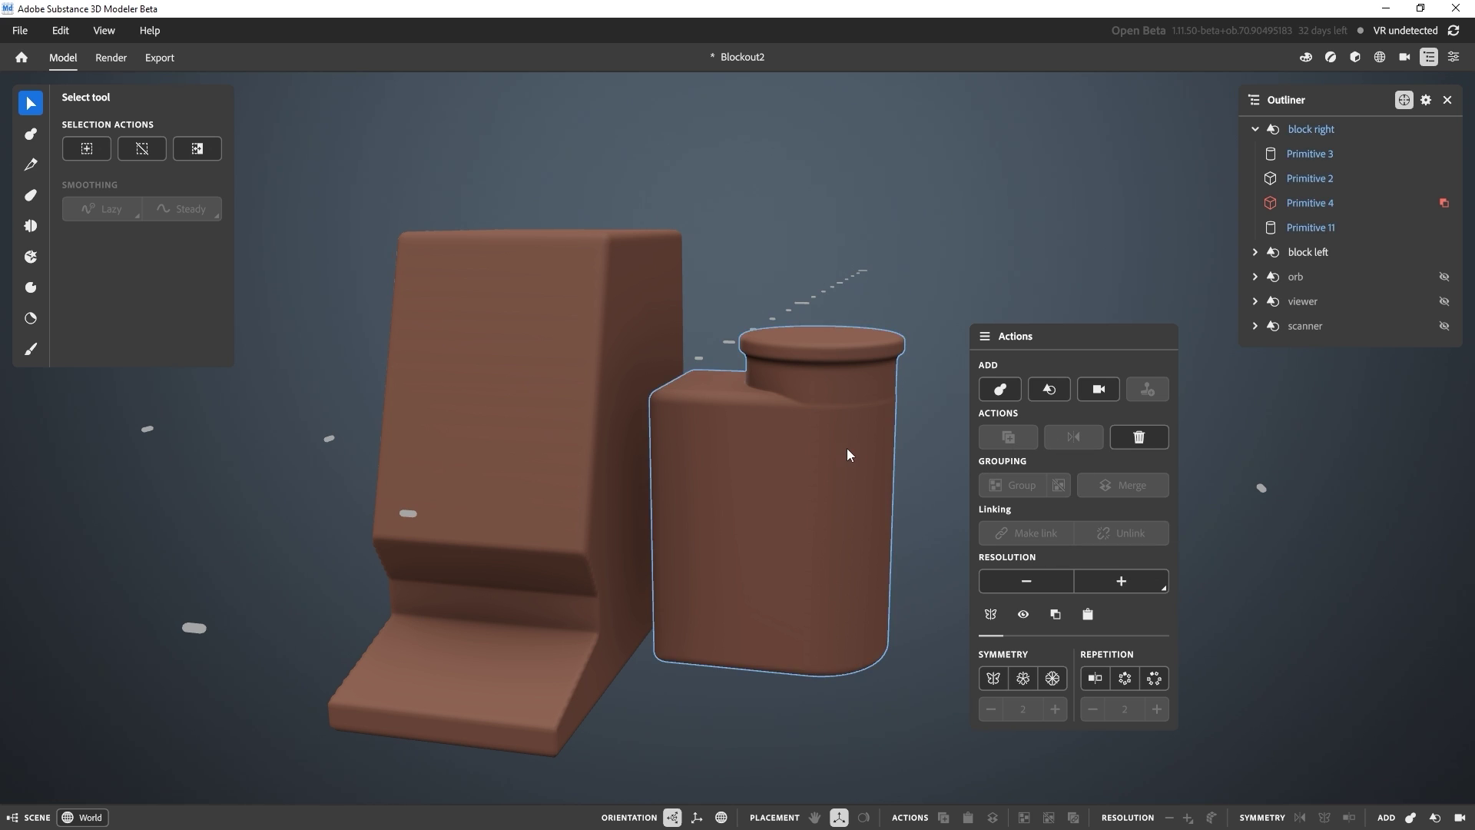
double_click(847, 450)
right_click(917, 359)
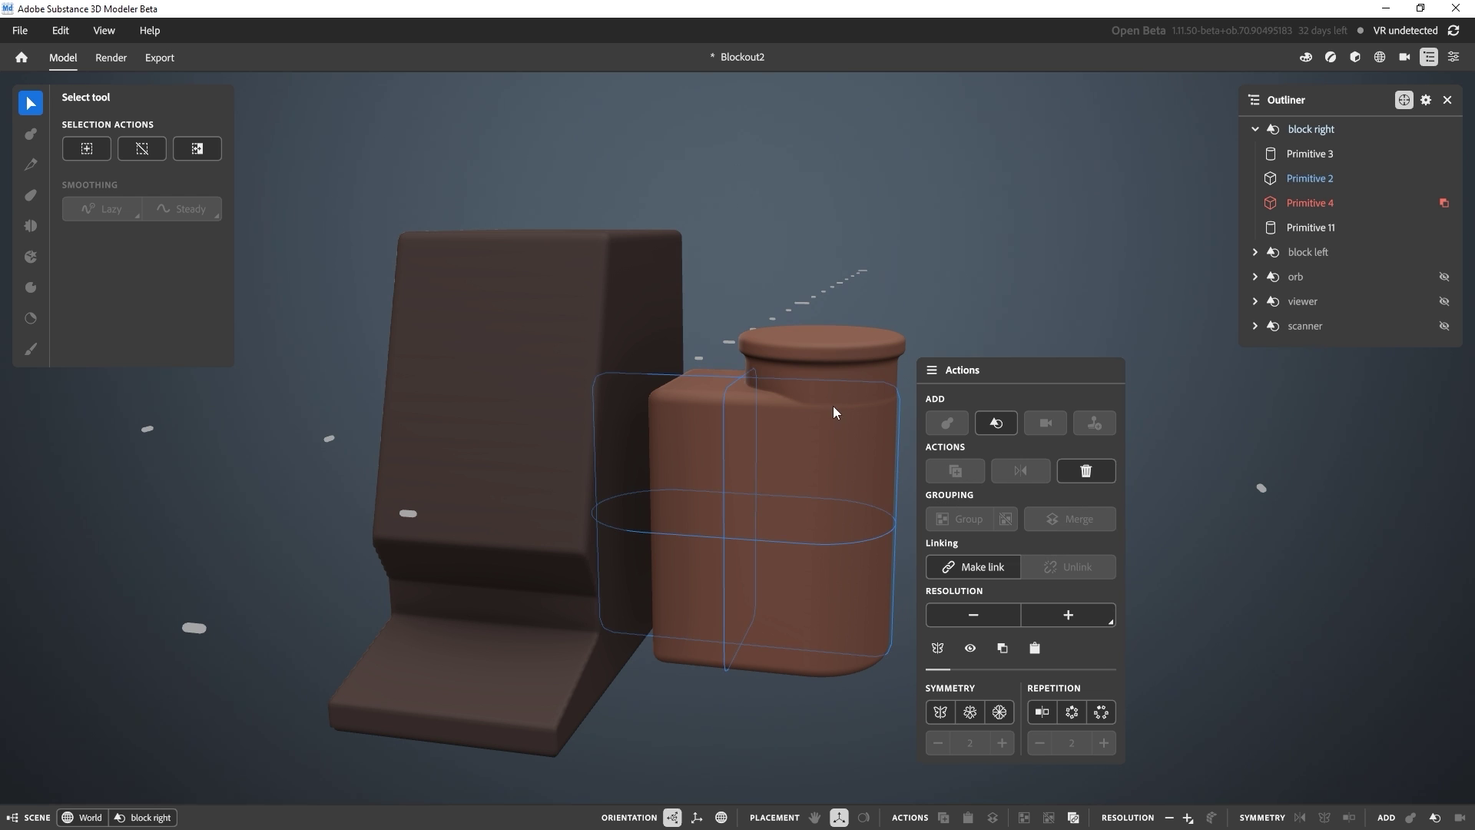
key(Escape)
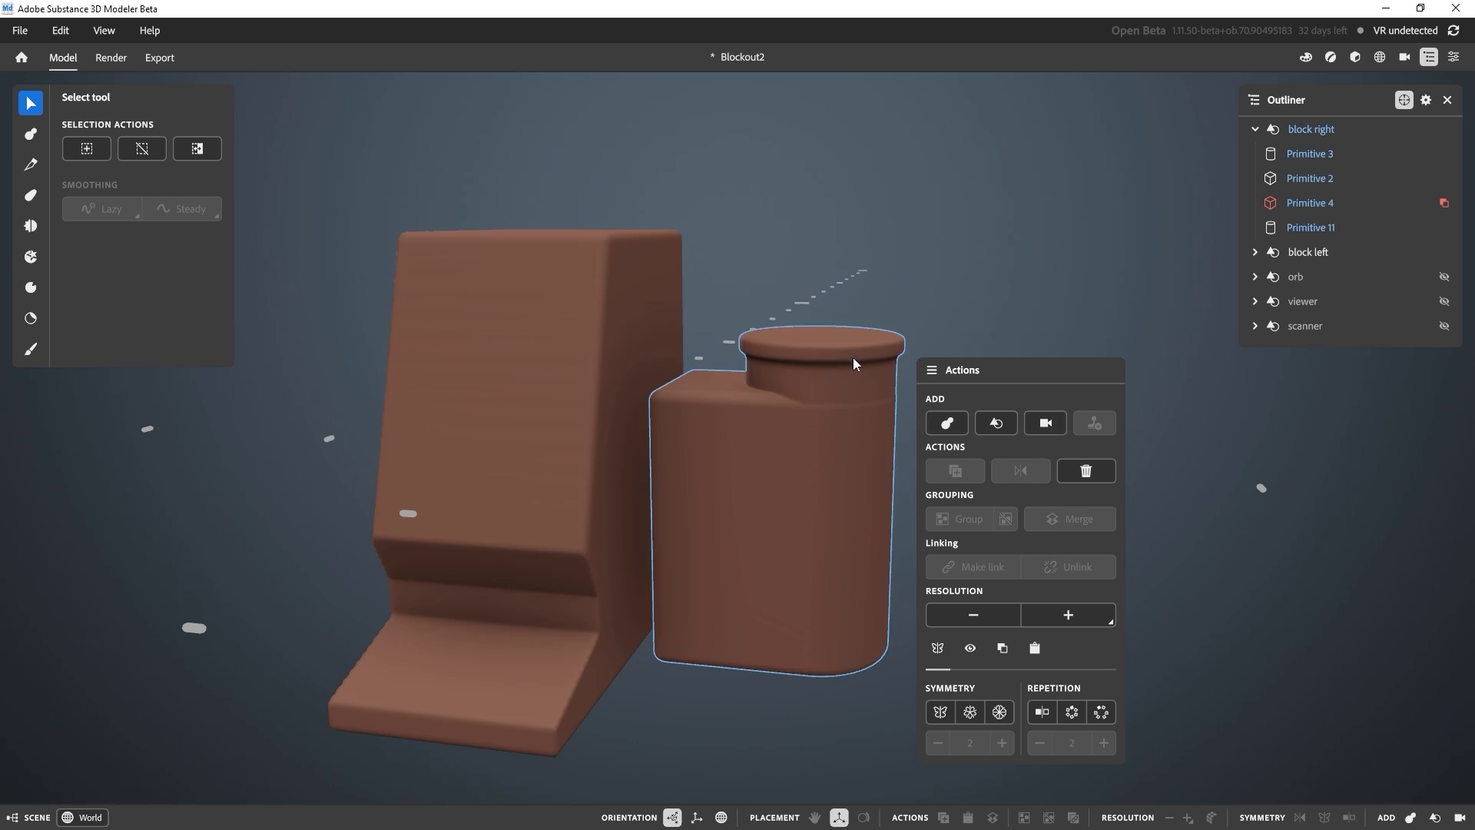
Step: Try adding a clay layer with a sphere shape at World level
click(810, 280)
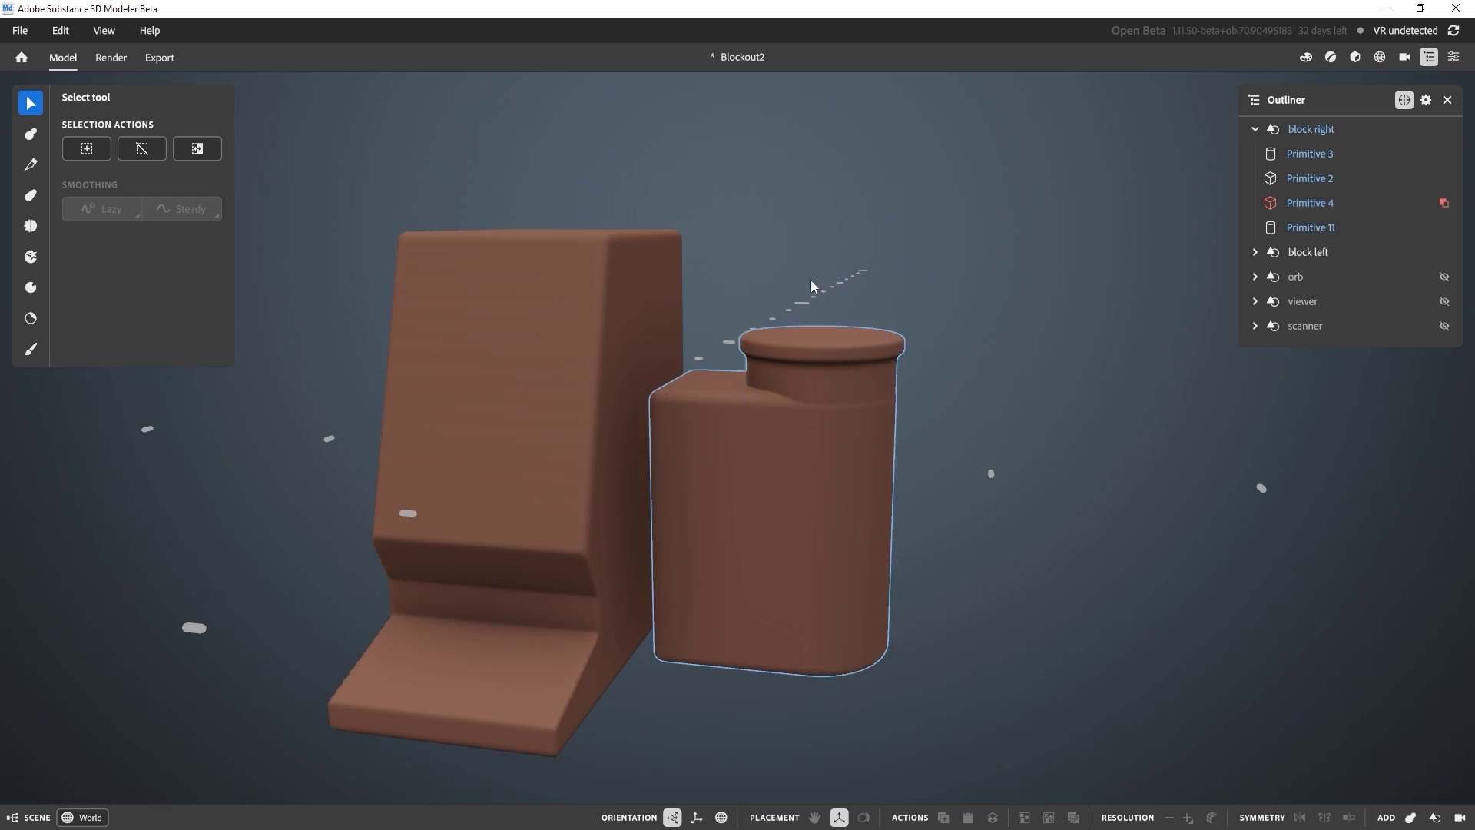
right_click(966, 418)
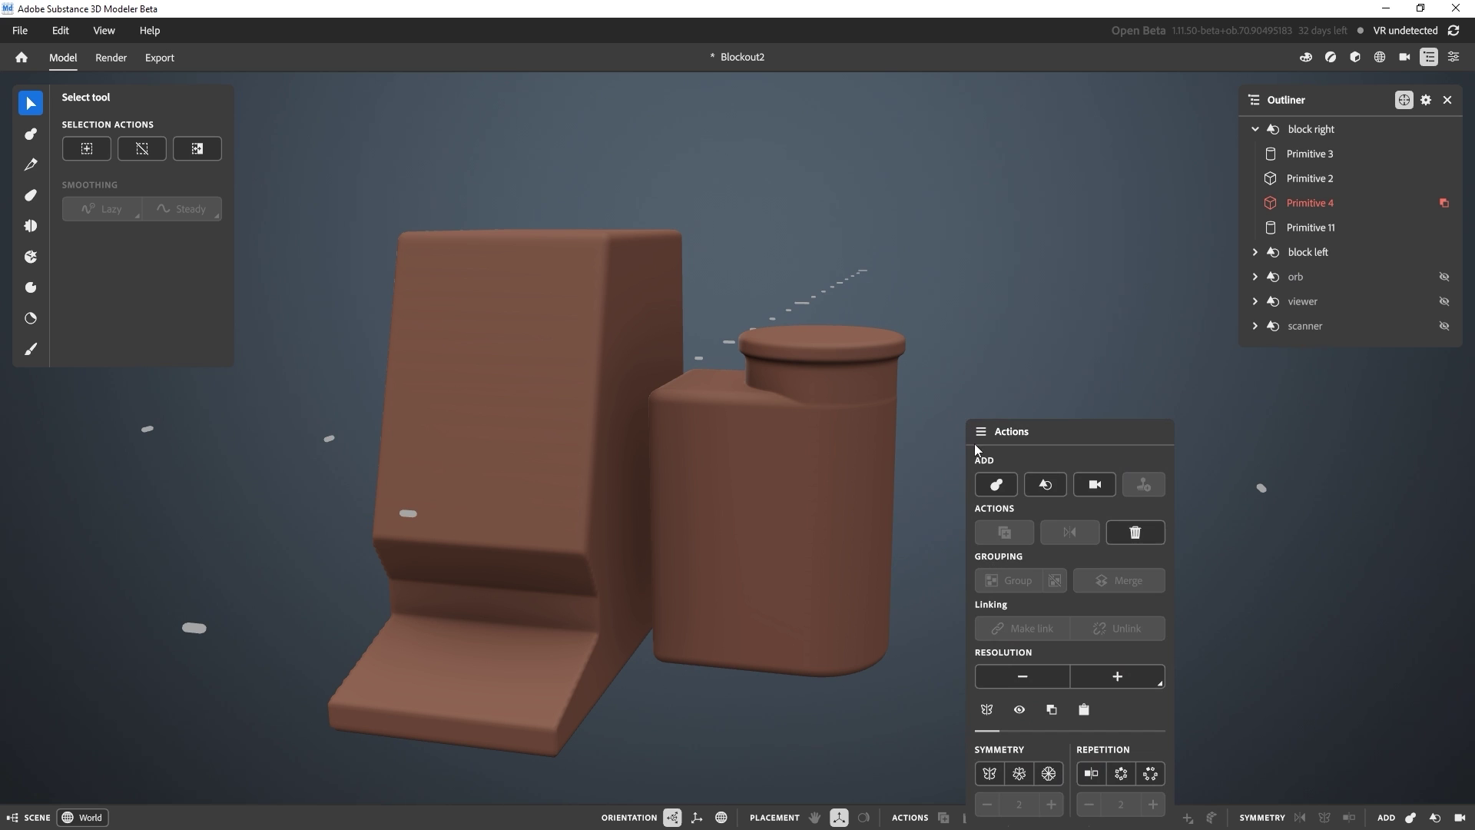
click(1003, 484)
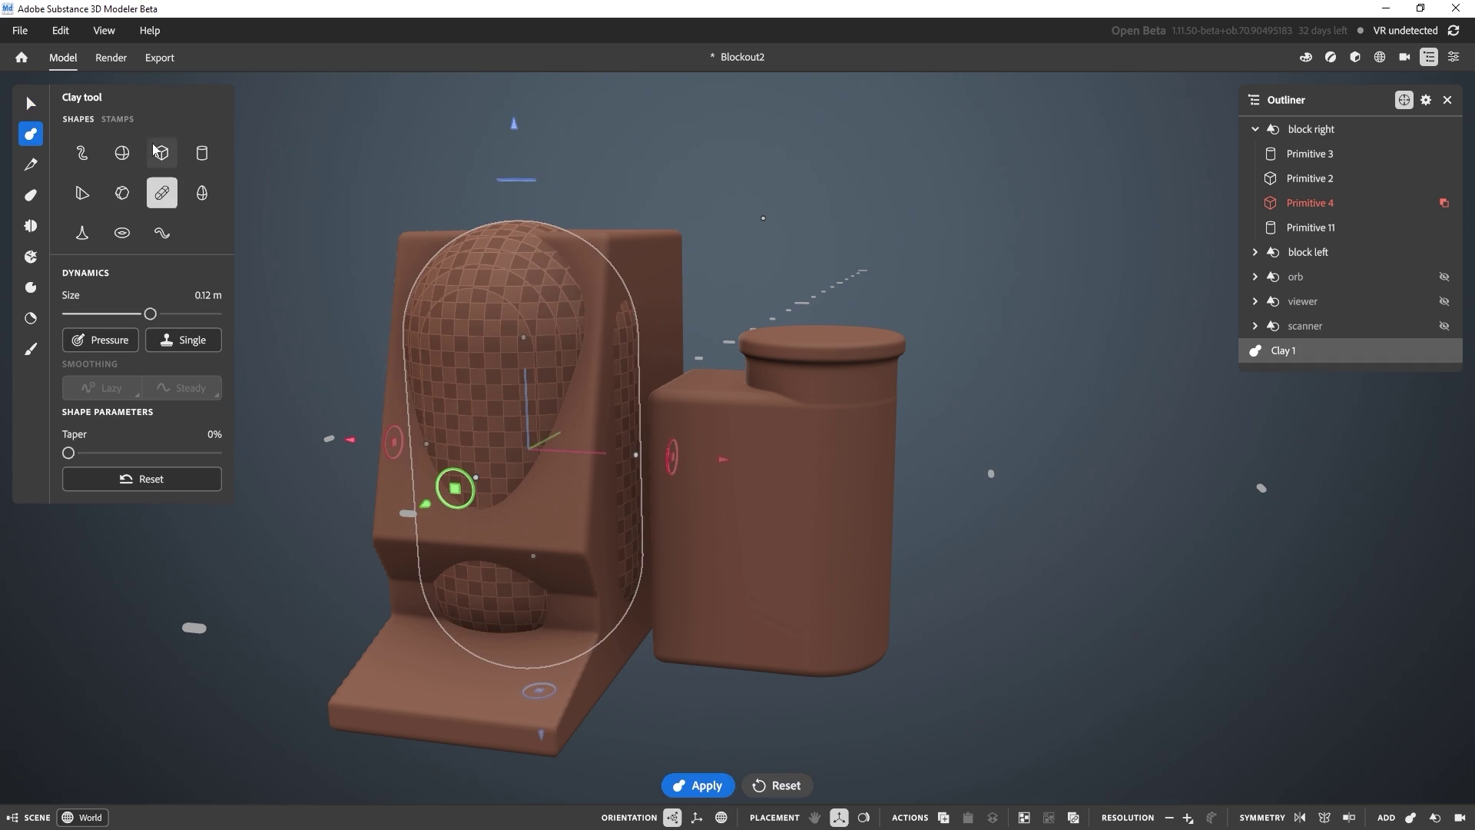
click(122, 153)
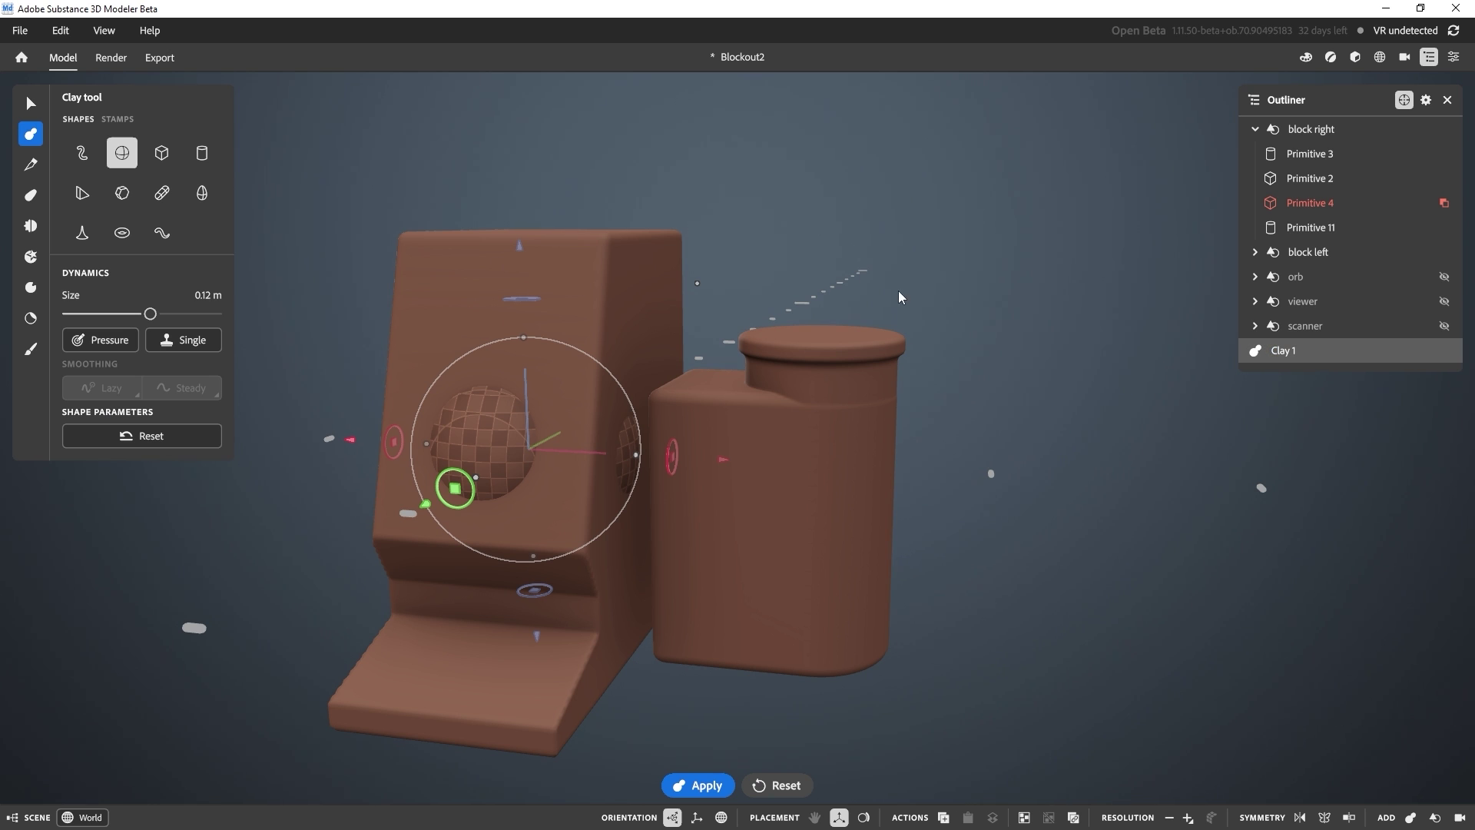
key(Escape)
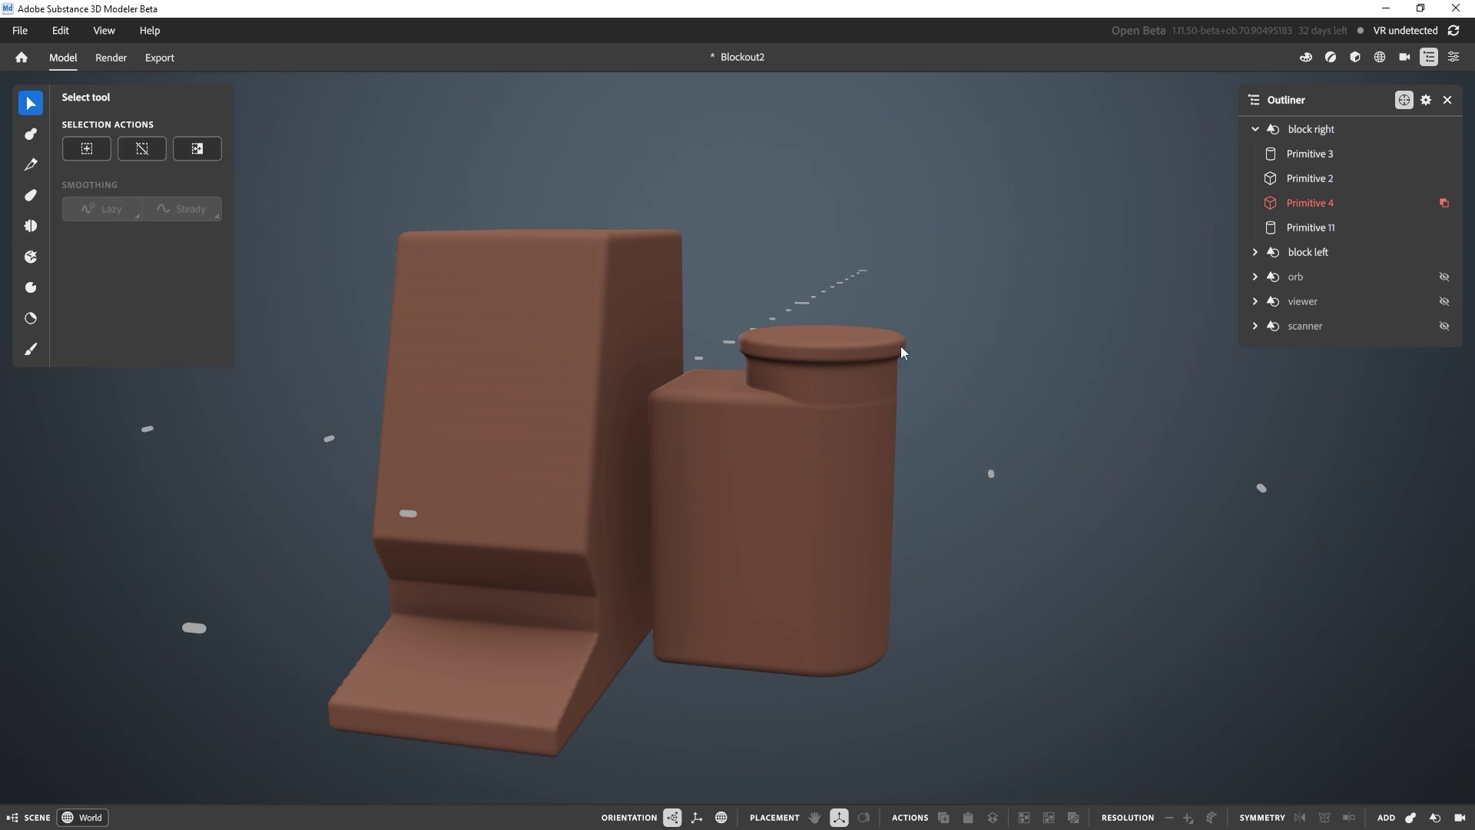
Step: Add a sphere primitive at World level in its own new primitive container
right_click(900, 325)
click(980, 391)
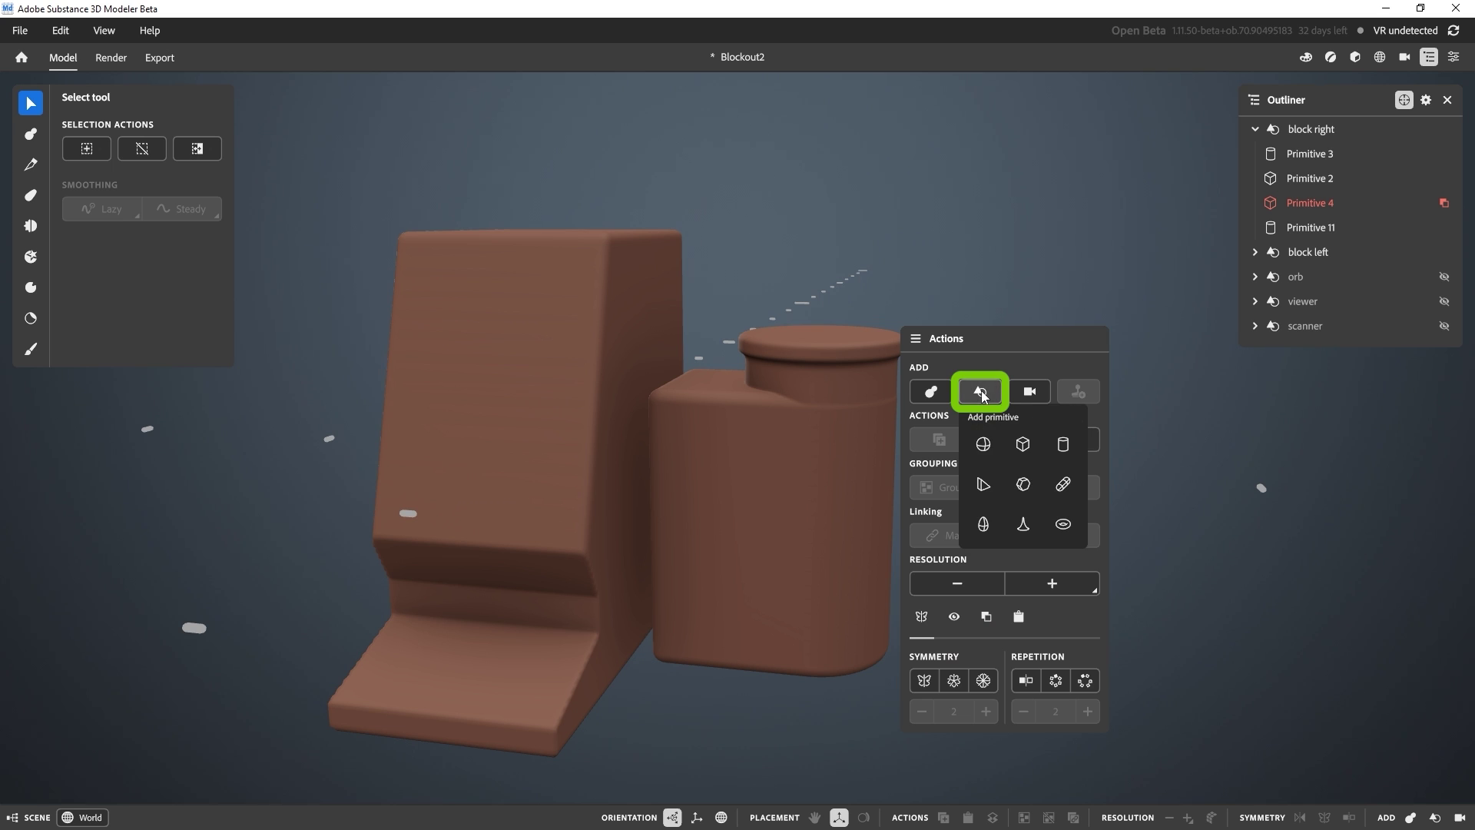
click(983, 443)
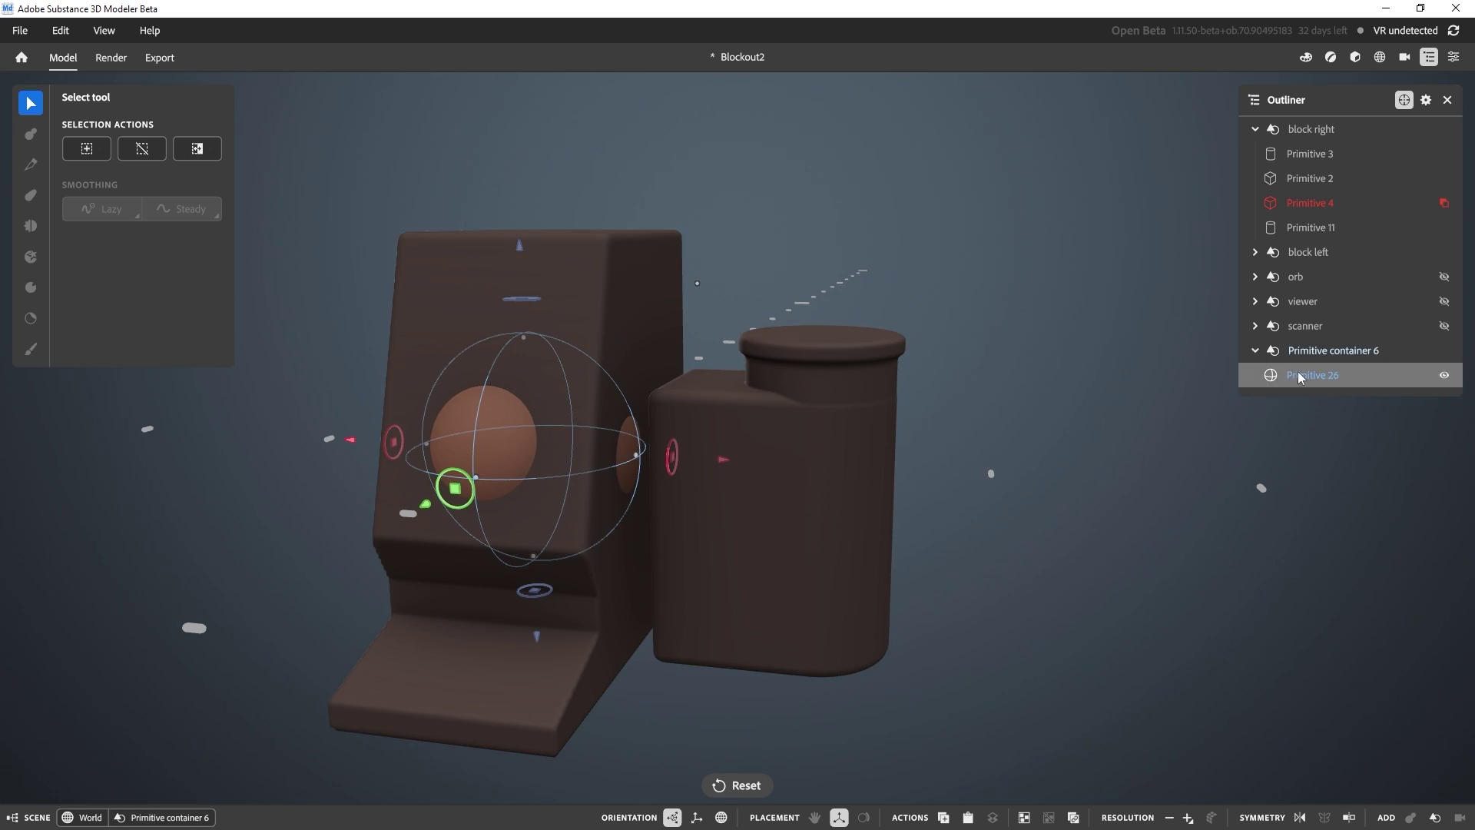
Step: Move the new sphere on top of the rimmed cylinder, shrink it to about the rim's width, and centre it over the rim
drag(725, 456, 1029, 483)
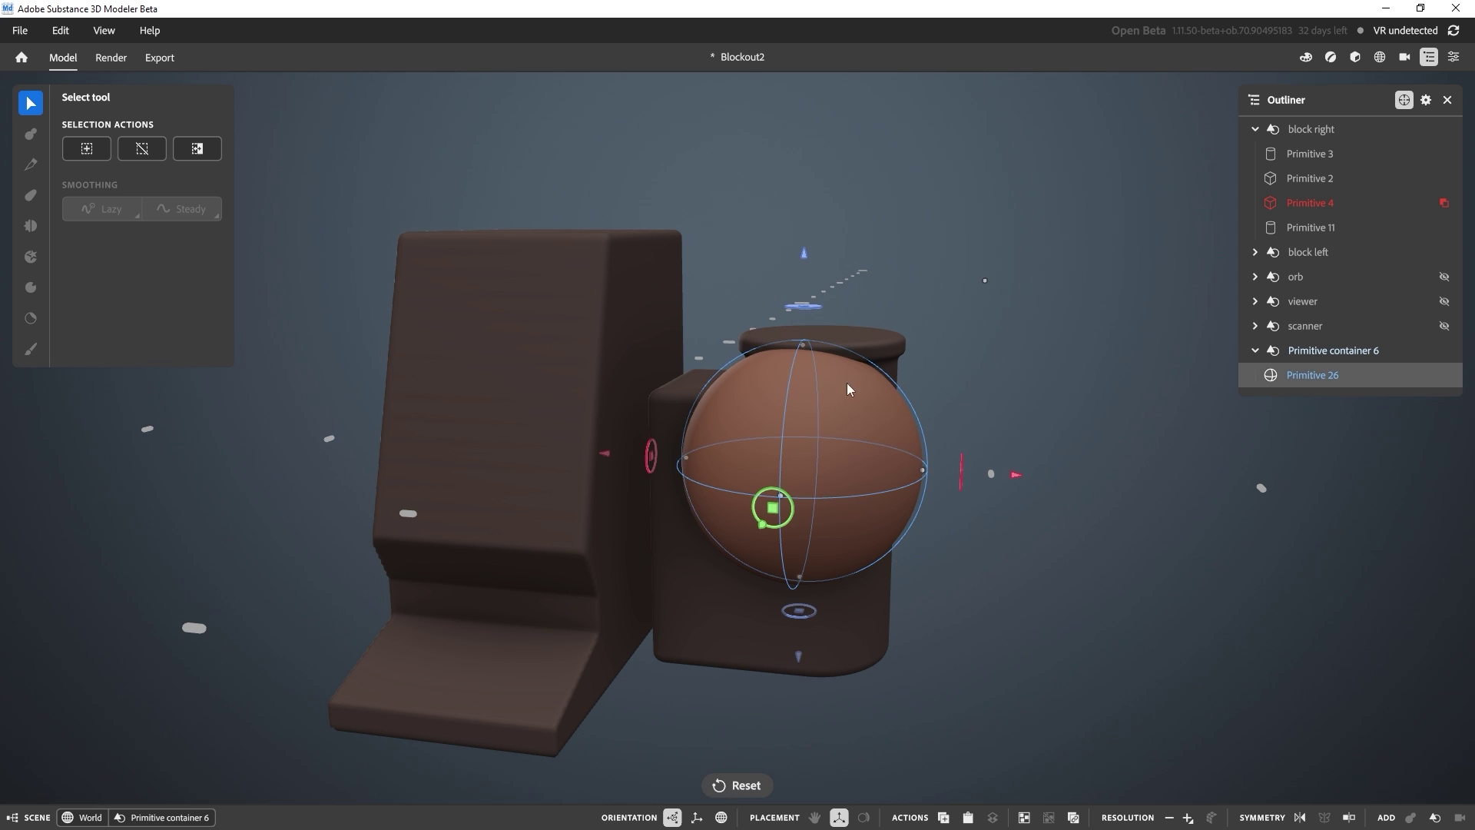
drag(805, 256, 822, 46)
scroll(894, 233, down, 3)
scroll(894, 234, down, 1)
drag(913, 160, 864, 197)
scroll(875, 284, up, 3)
alt+drag(899, 295, 708, 293)
drag(849, 279, 899, 275)
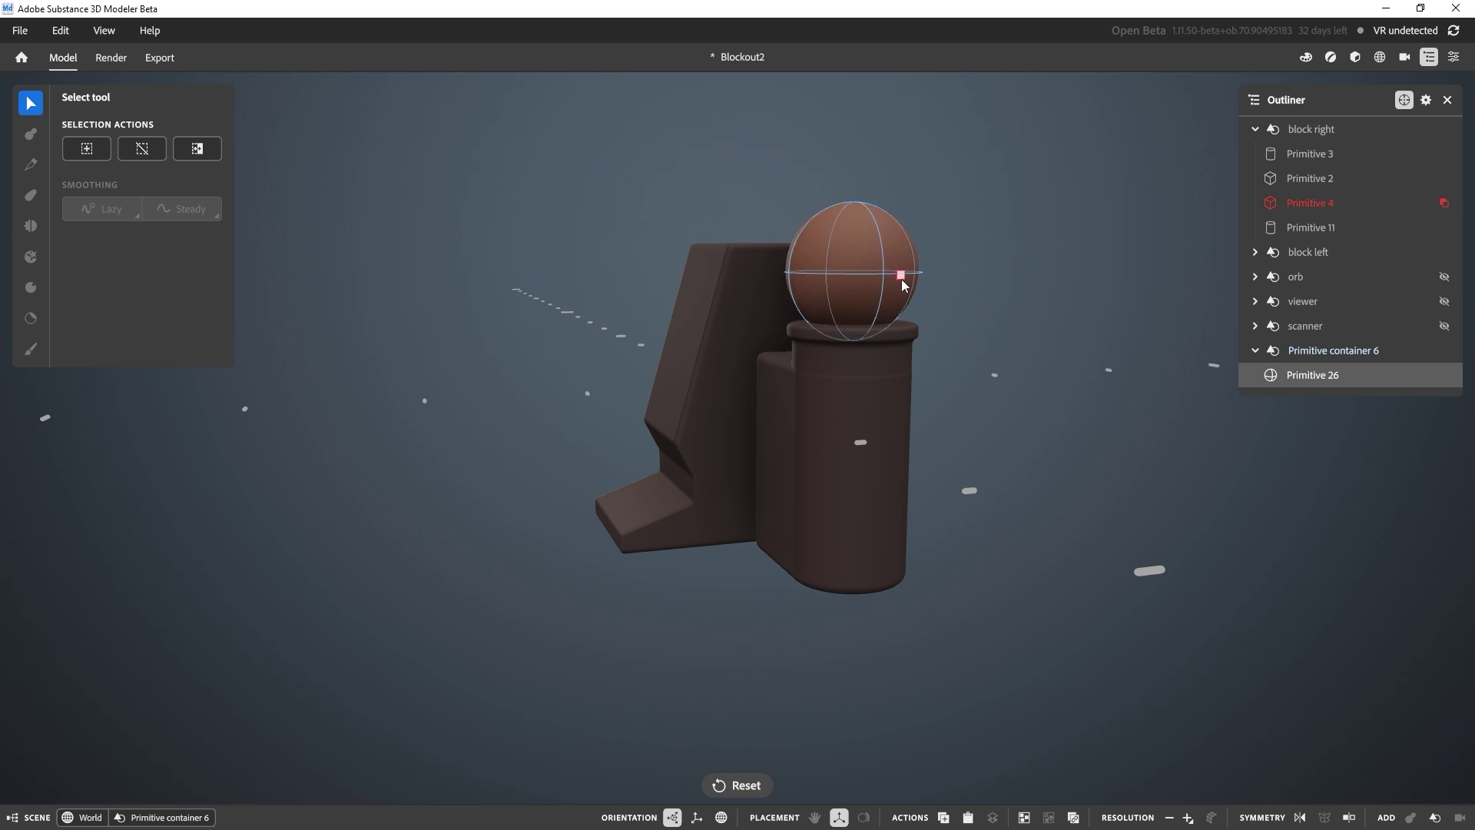
Step: Examine from close range how the separate sphere Primitive 26 sits on the rim, leaving the sphere selected
scroll(909, 289, up, 5)
alt+right_drag(1002, 450, 1097, 385)
alt+drag(1097, 385, 1081, 446)
click(1181, 308)
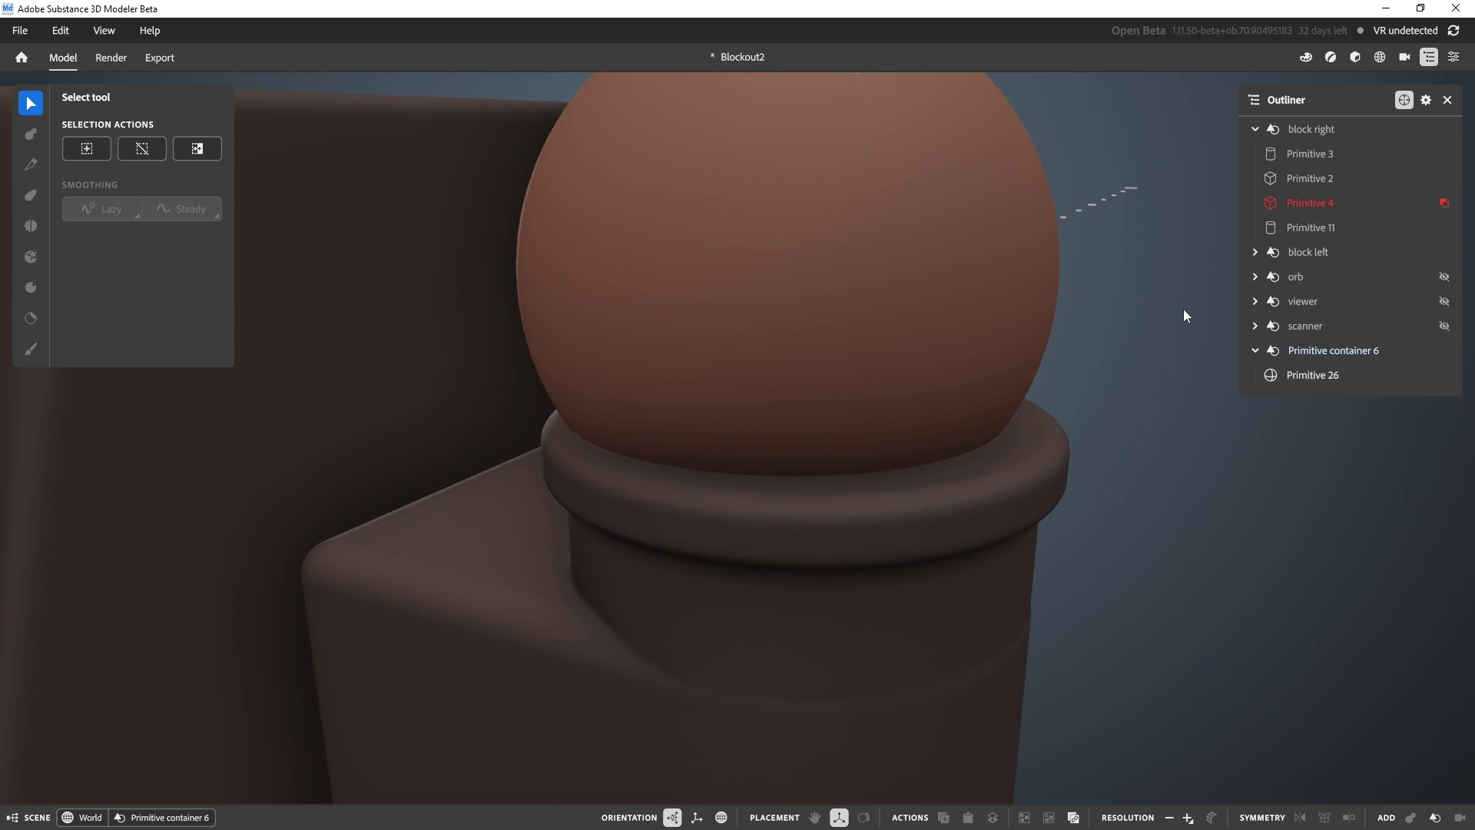
key(ctrl+z)
middle_drag(1163, 303, 997, 348)
click(997, 348)
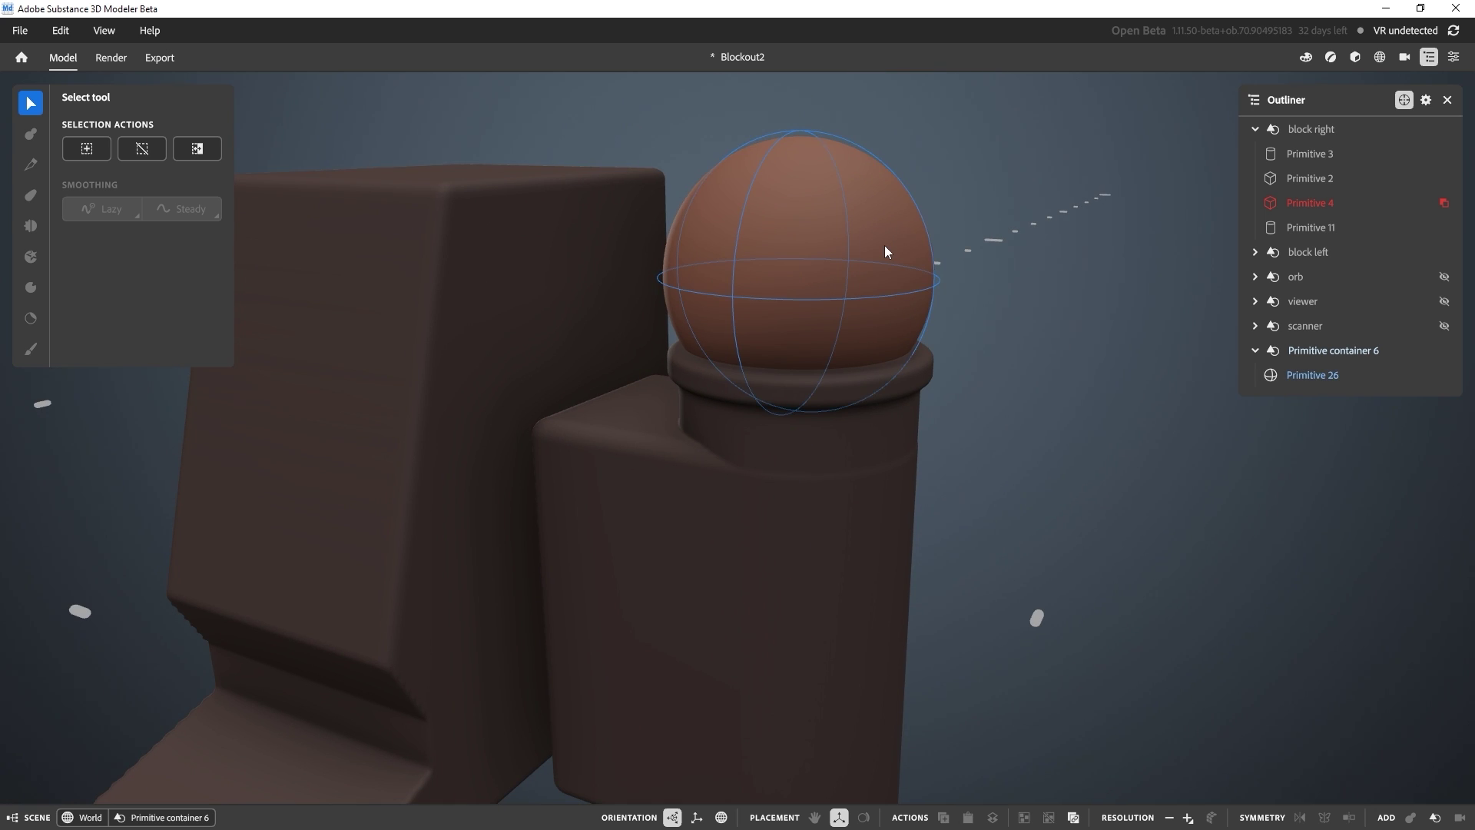
click(885, 247)
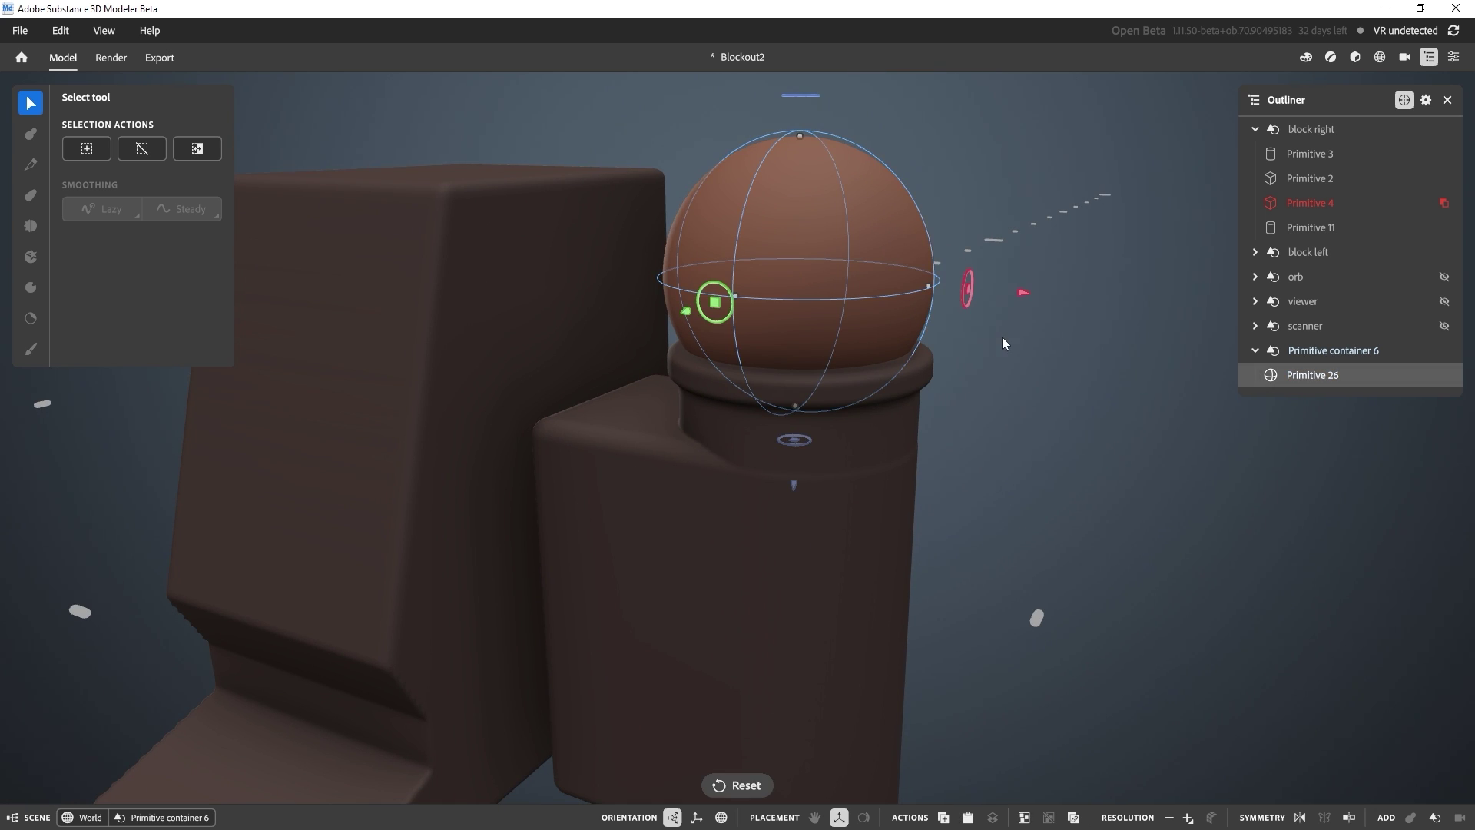
Step: Delete the separate sphere Primitive 26 above the rimmed cylinder and clear the selection
key(Delete)
scroll(1002, 337, down, 3)
alt+drag(994, 384, 967, 386)
key(Escape)
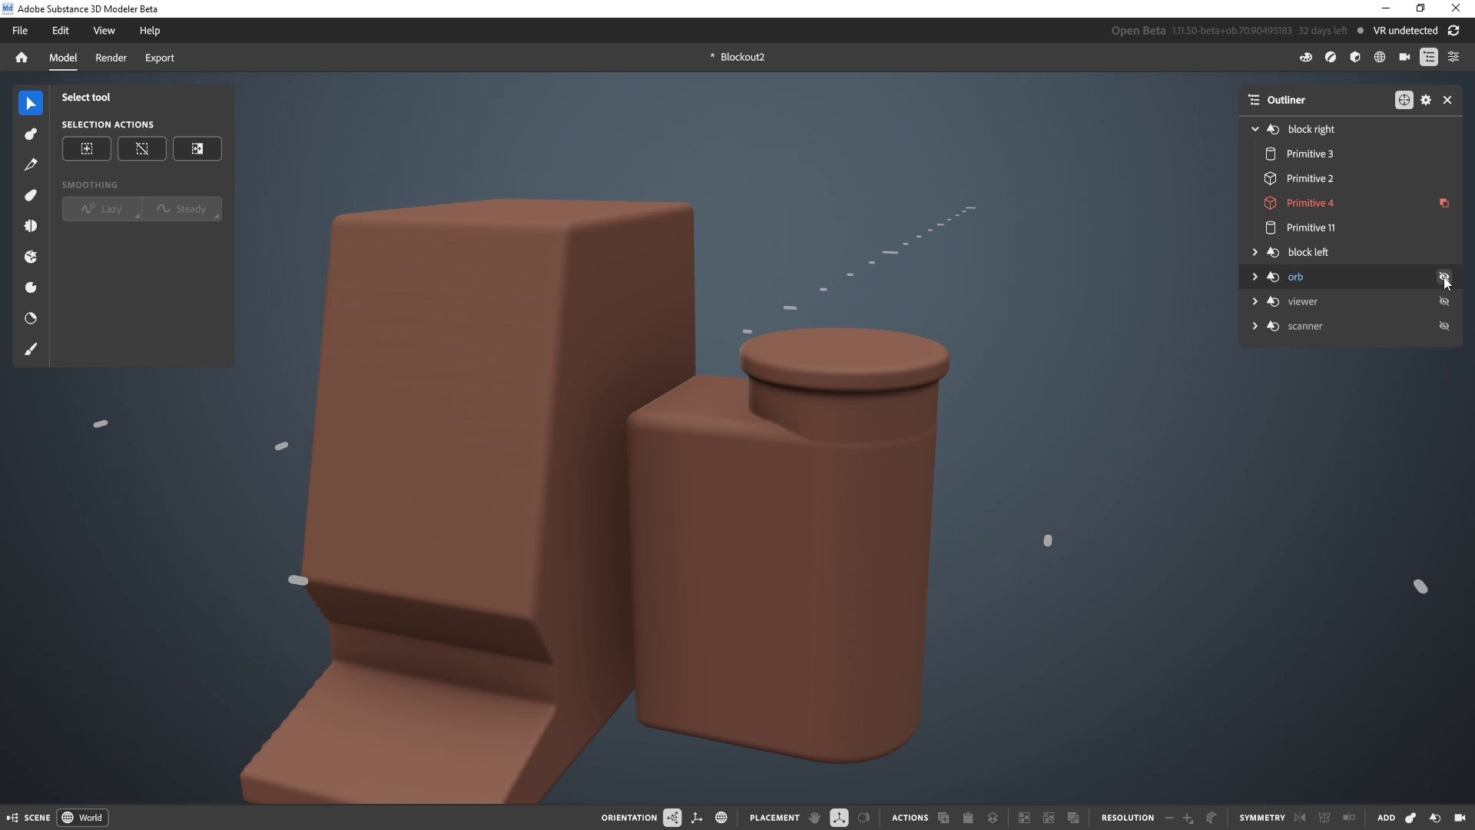
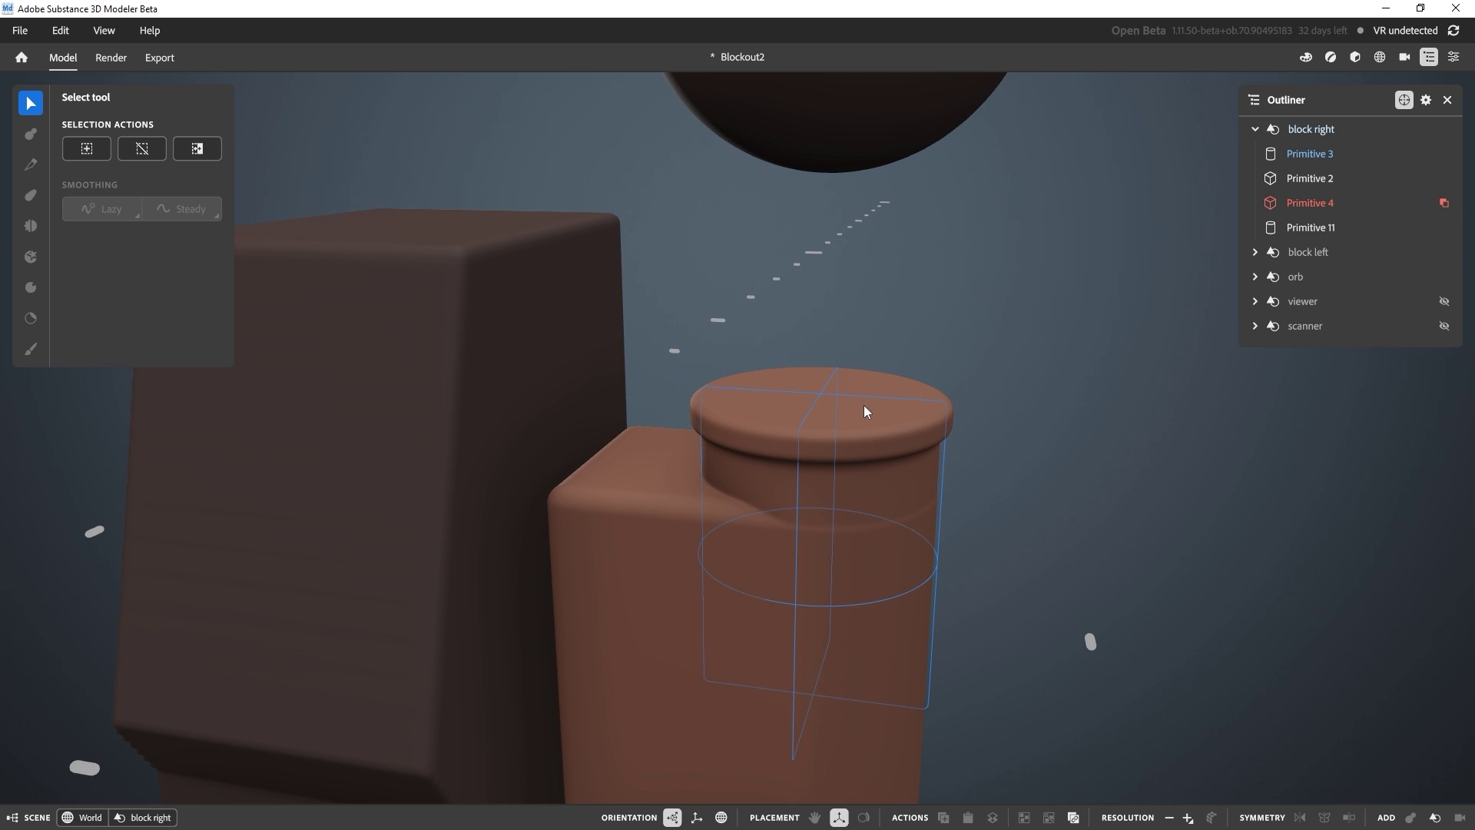
Step: Duplicate the neck cylinder Primitive 3 inside block right and rename the copy concave
click(871, 520)
right_drag(871, 519, 1031, 519)
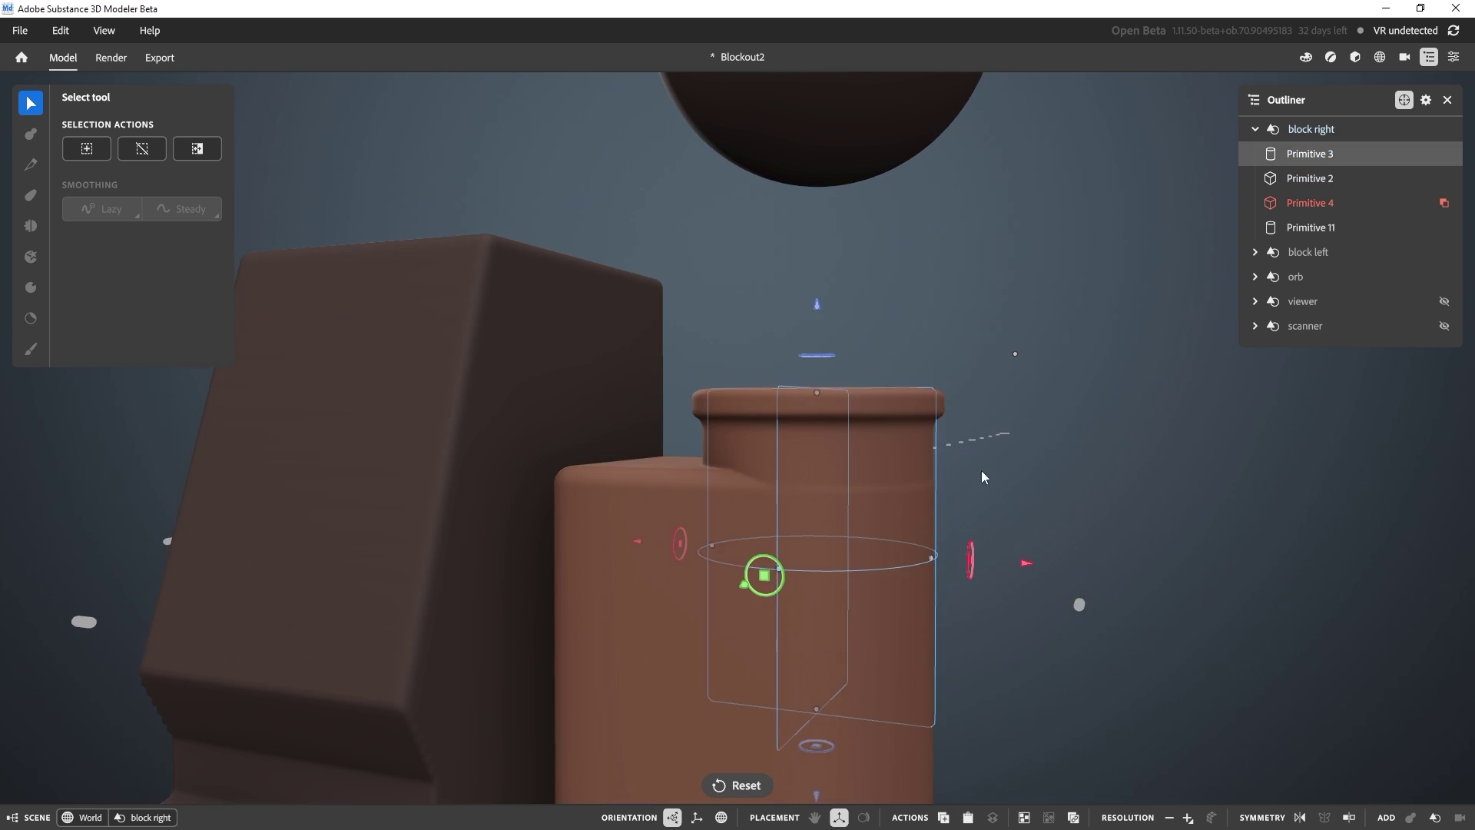
right_drag(980, 470, 1066, 459)
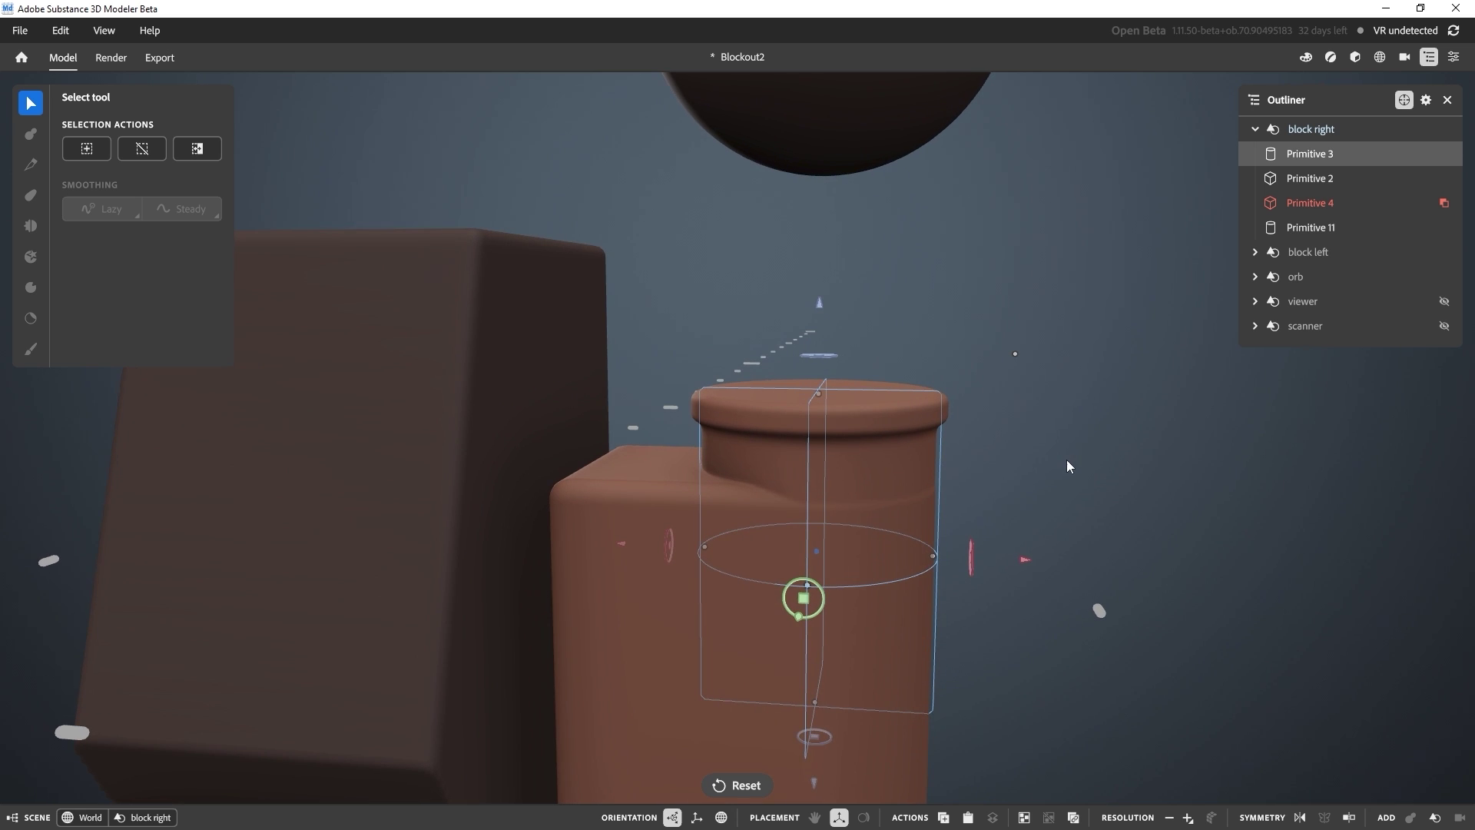
right_click(884, 462)
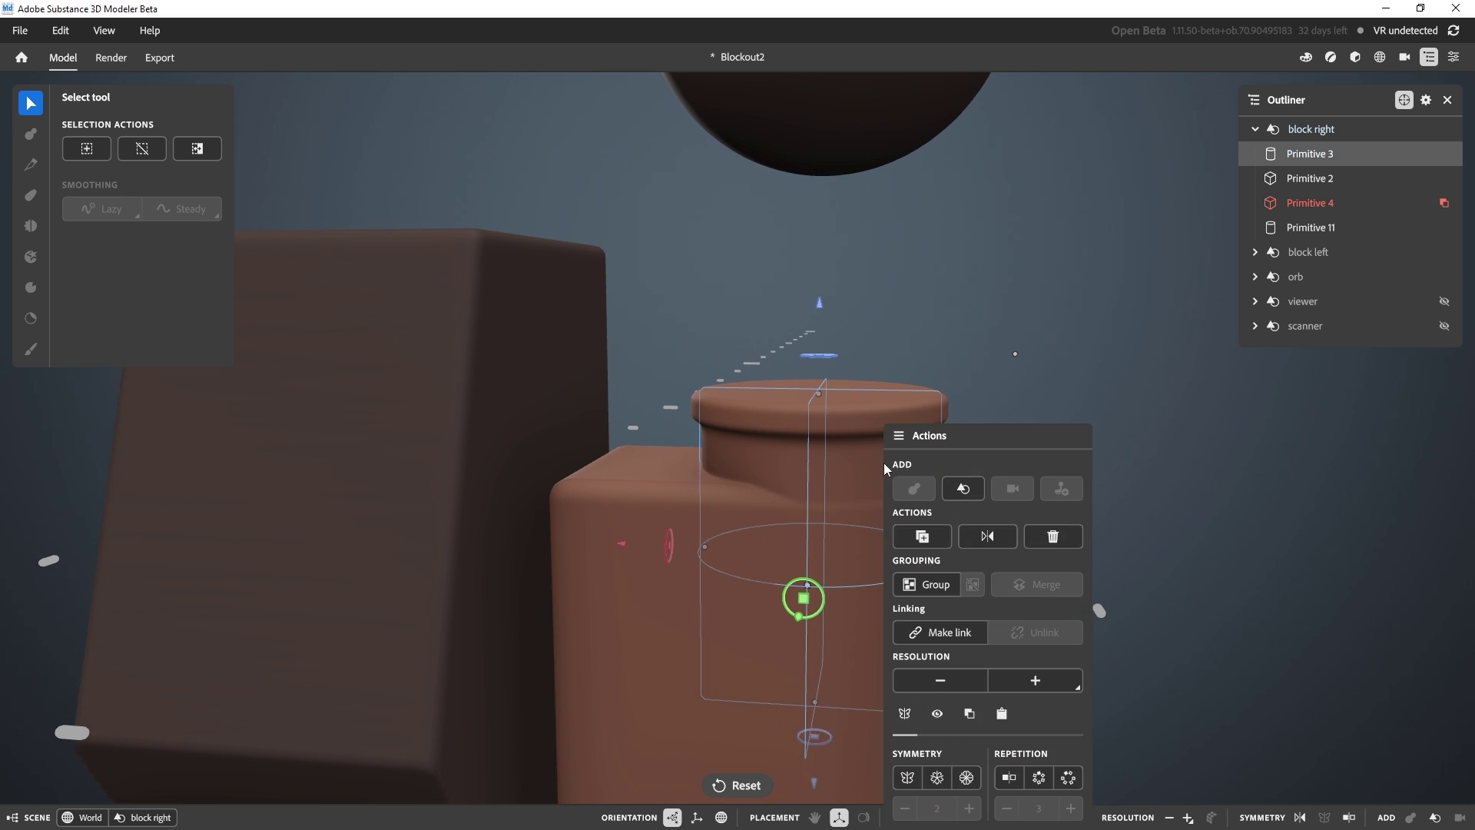
click(925, 537)
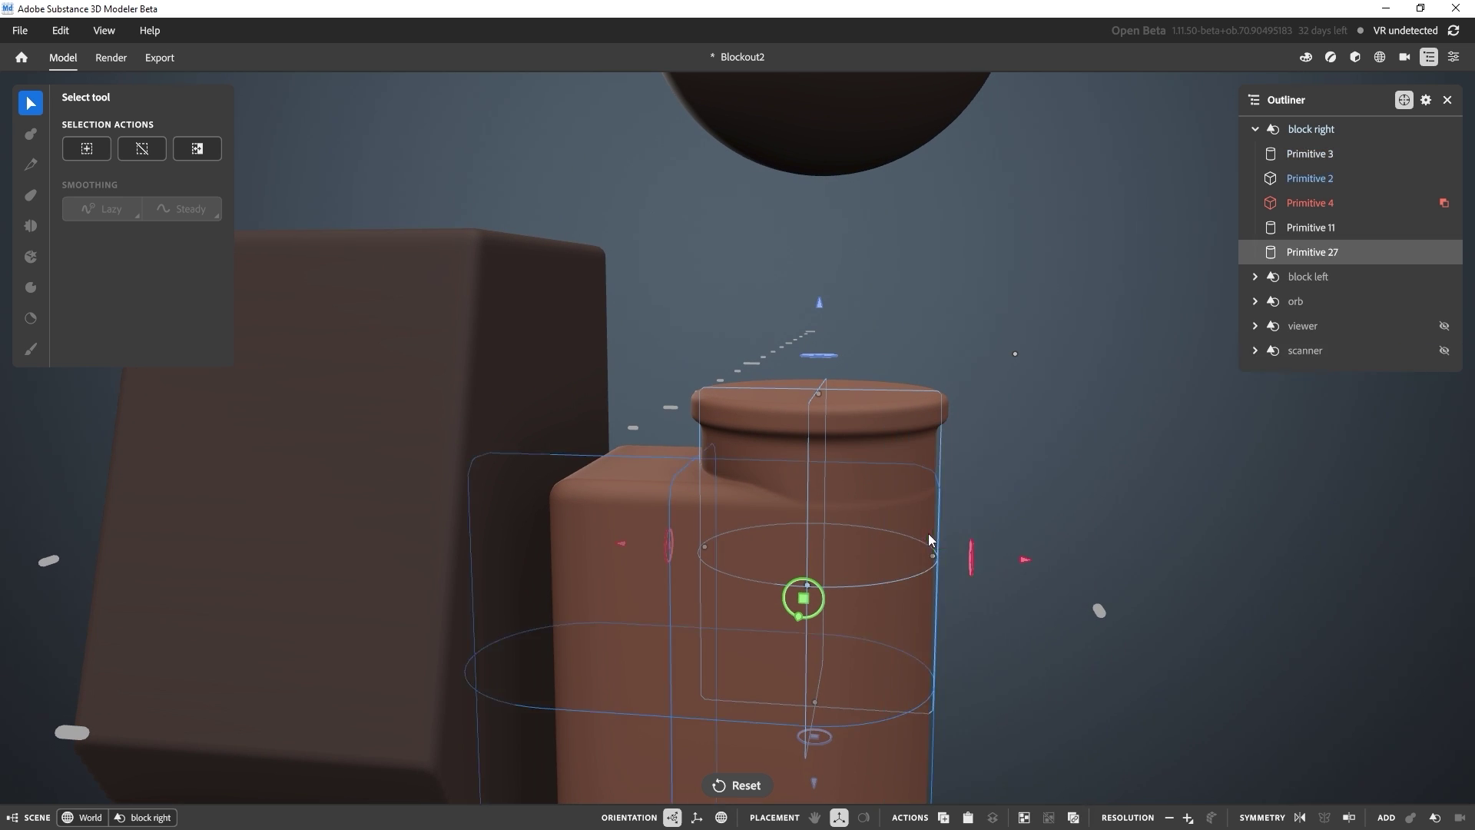
double_click(1318, 255)
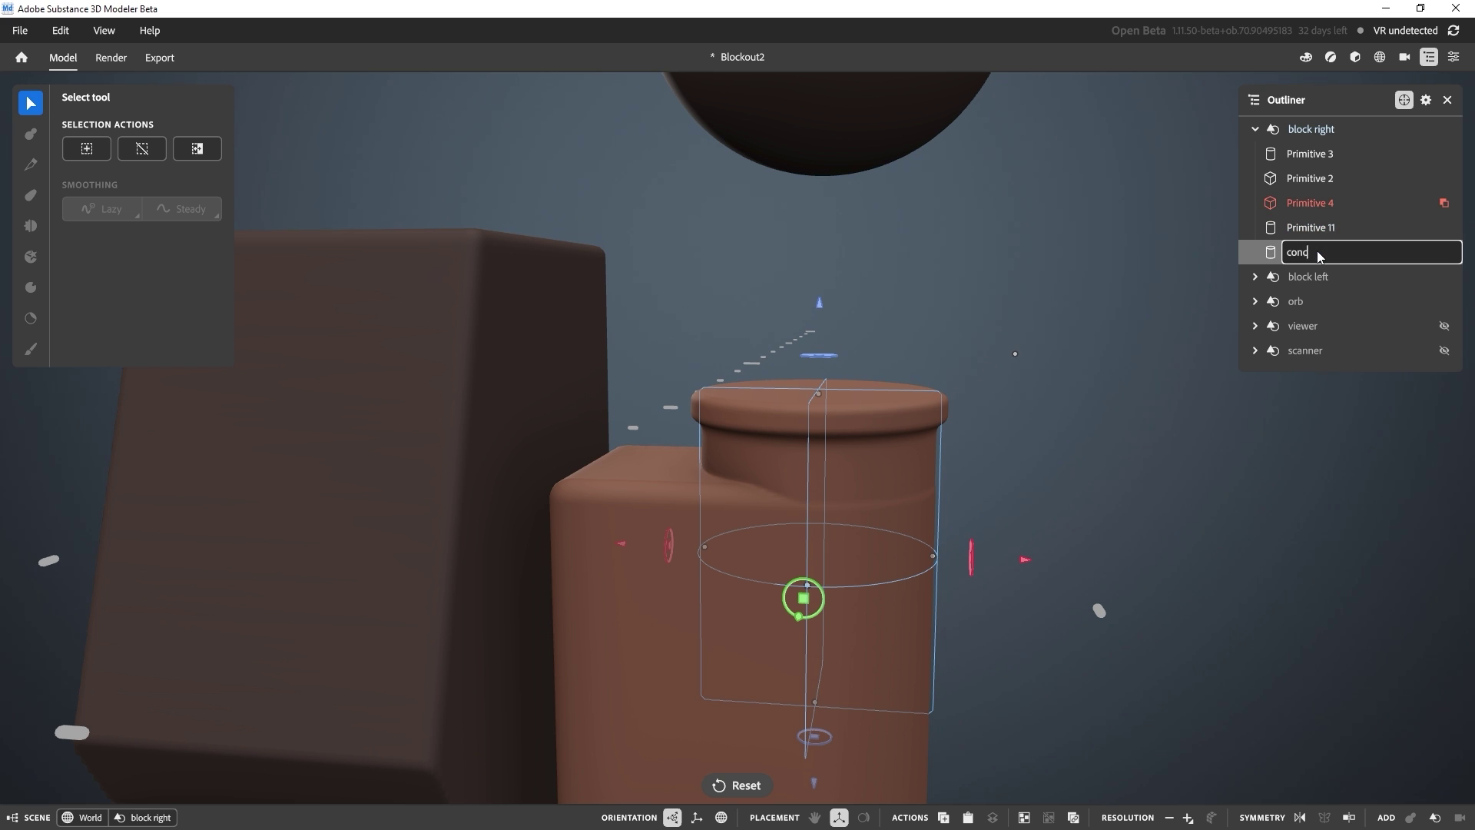
text(concave)
key(Return)
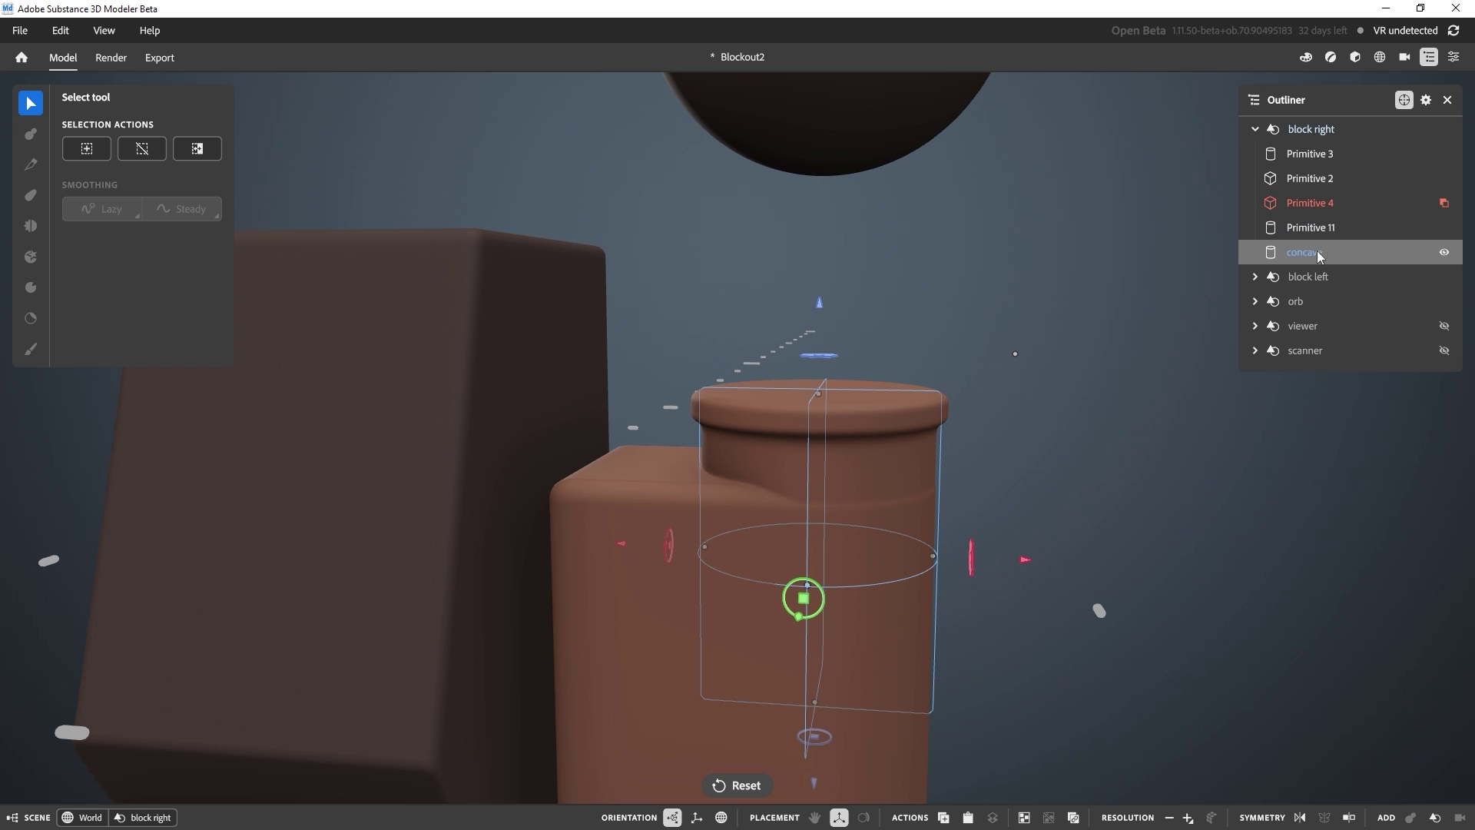
Step: Raise the concave cylinder until about half of its height stands above the rim, with its properties shown
click(1454, 57)
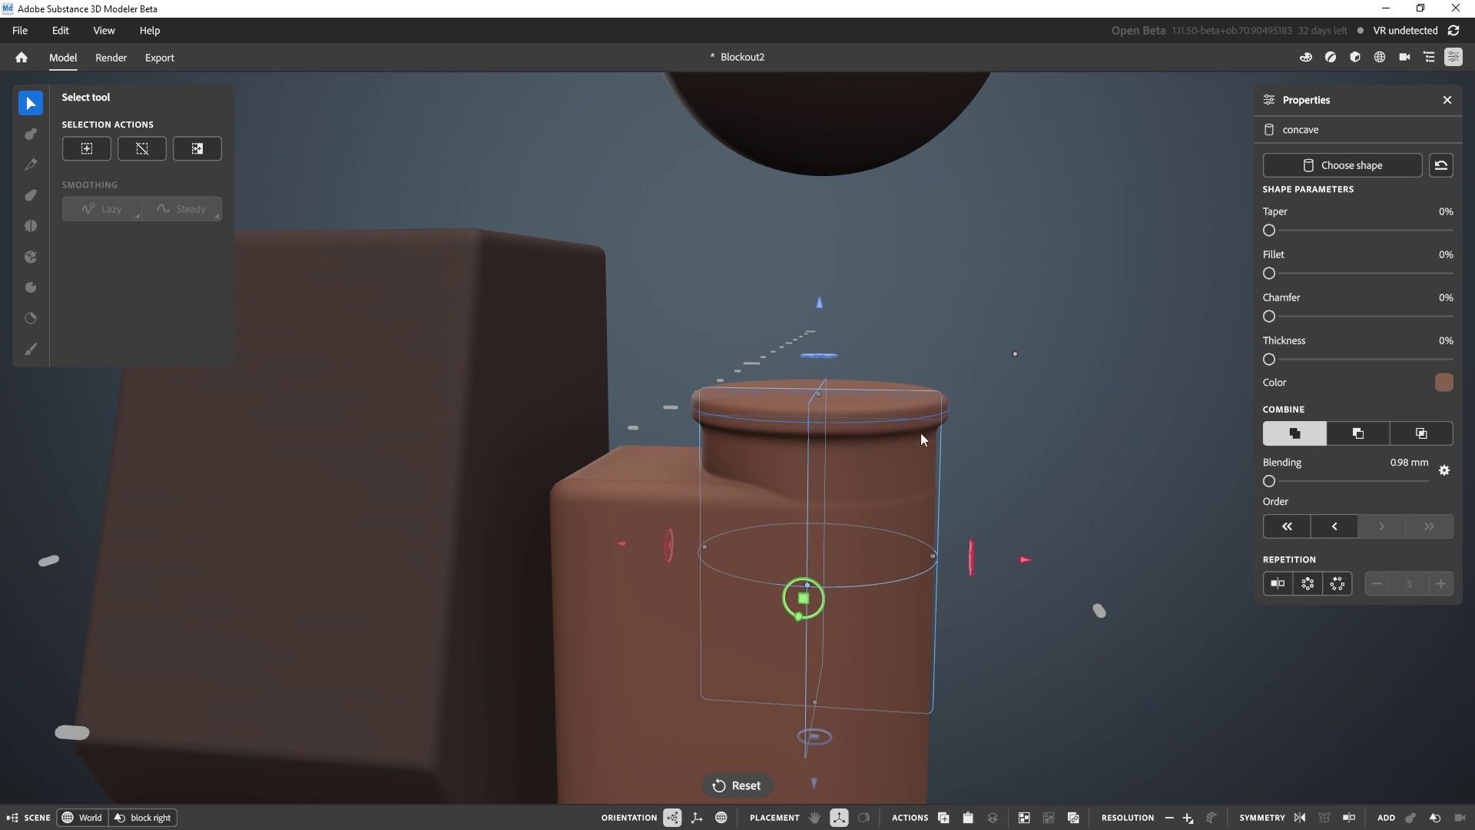
scroll(920, 432, down, 2)
drag(821, 326, 817, 215)
alt+middle_drag(928, 245, 892, 345)
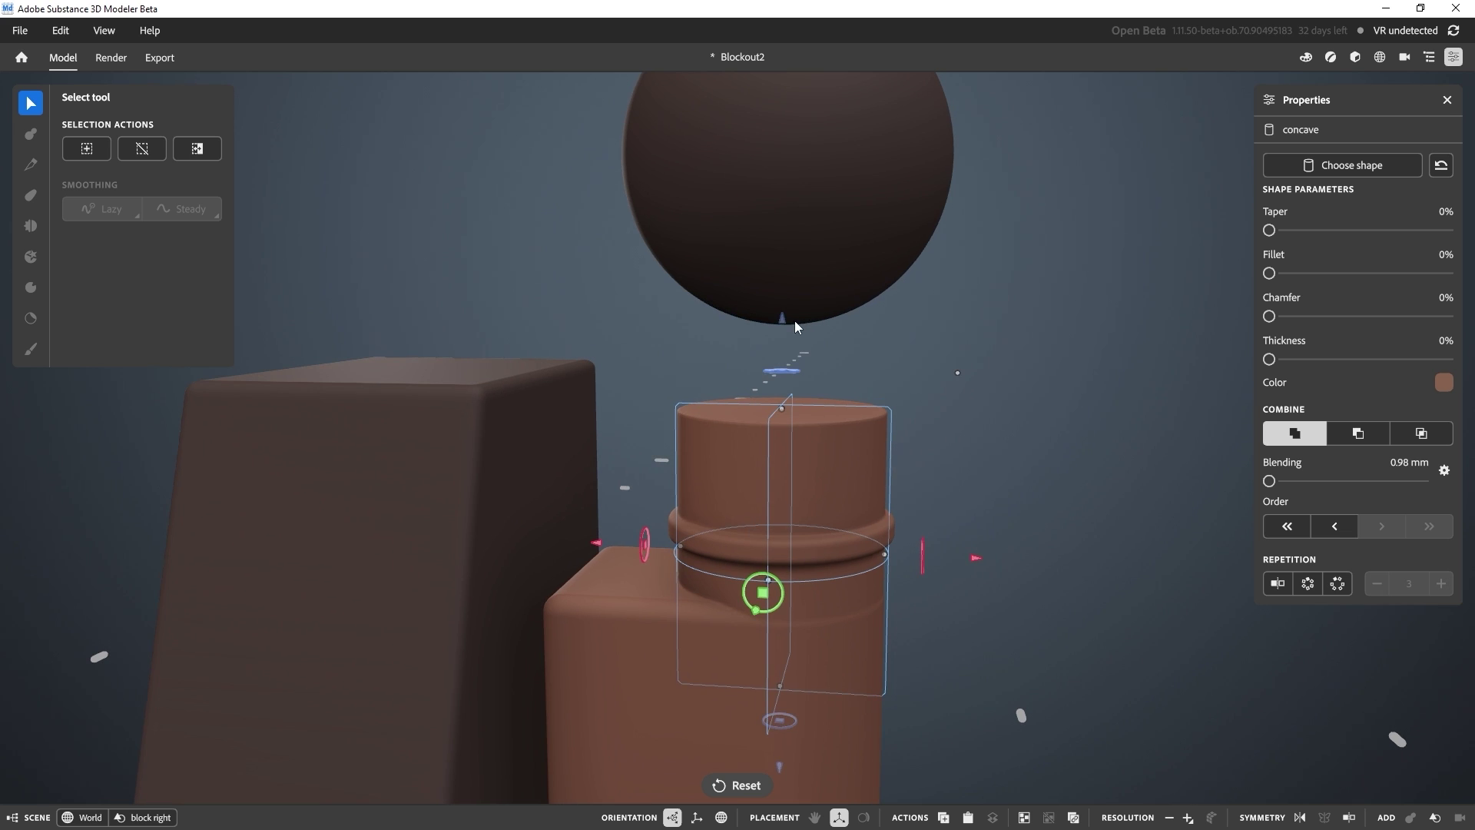
drag(783, 317, 785, 296)
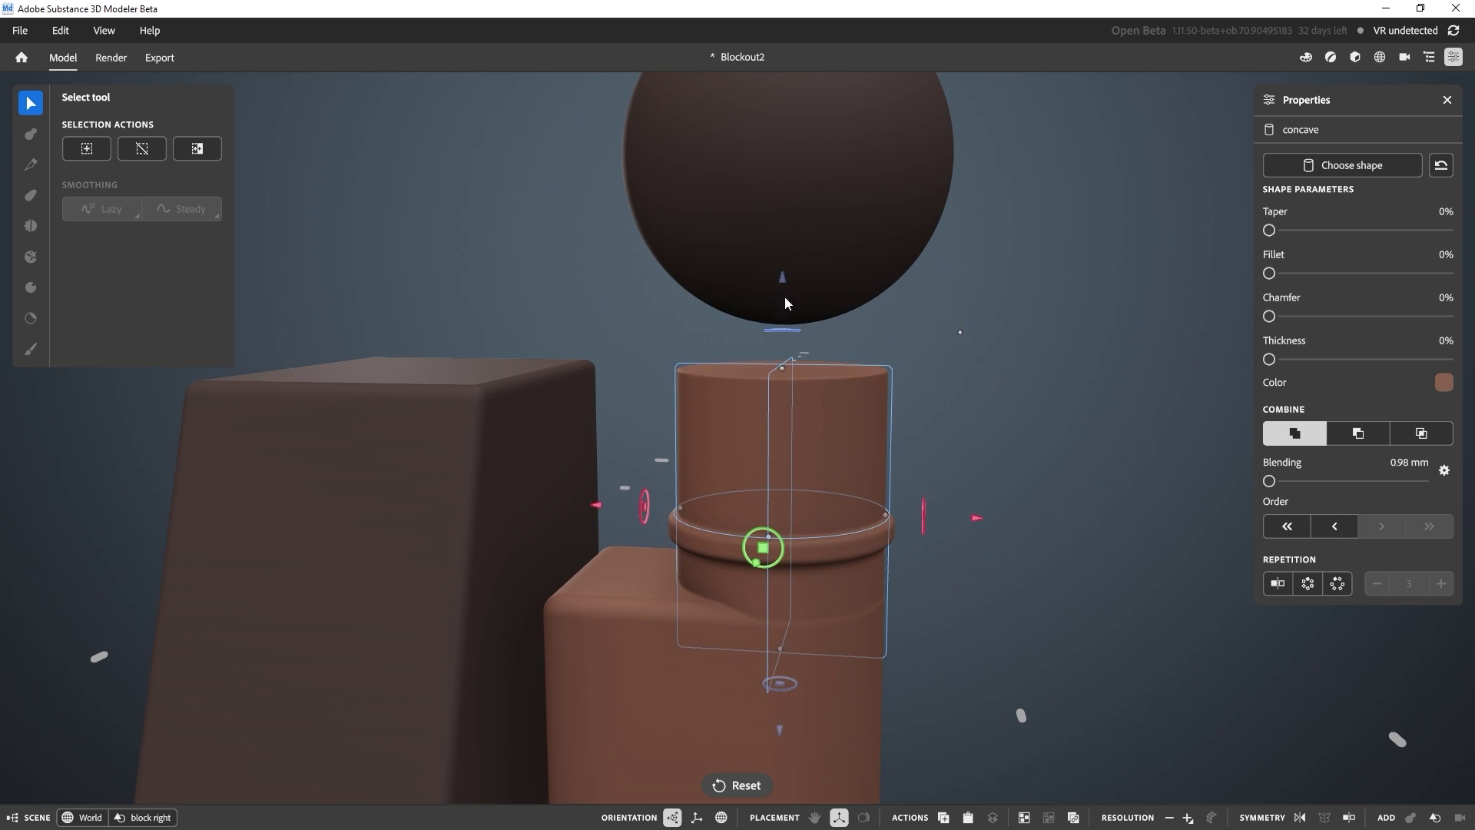
Step: Change concave to a sphere, reset its proportions, and raise it until only its lowest part dips into the rim
click(1344, 166)
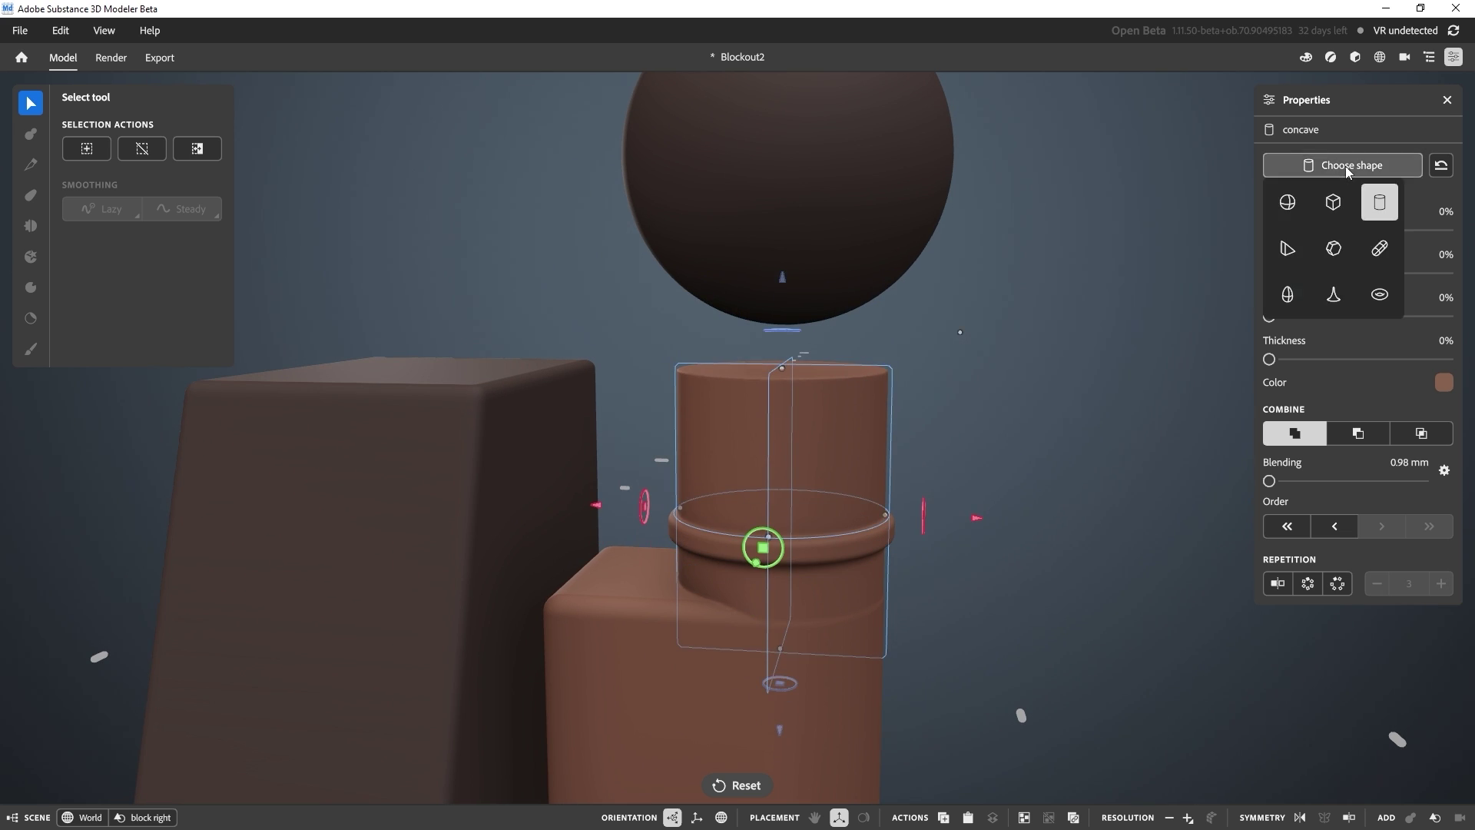
click(1288, 202)
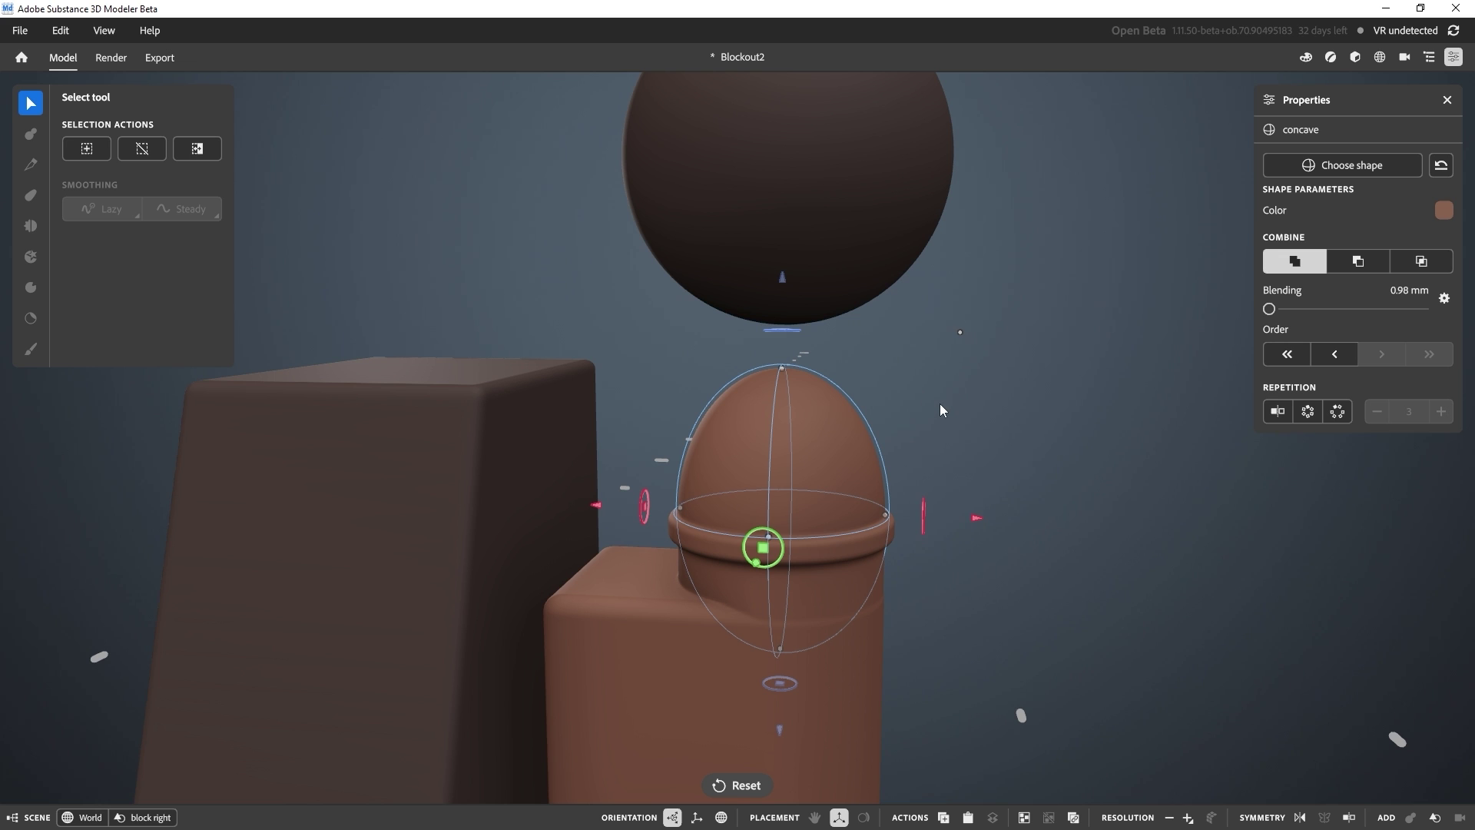
click(1442, 165)
alt+right_drag(1057, 448, 1009, 347)
alt+drag(954, 346, 937, 361)
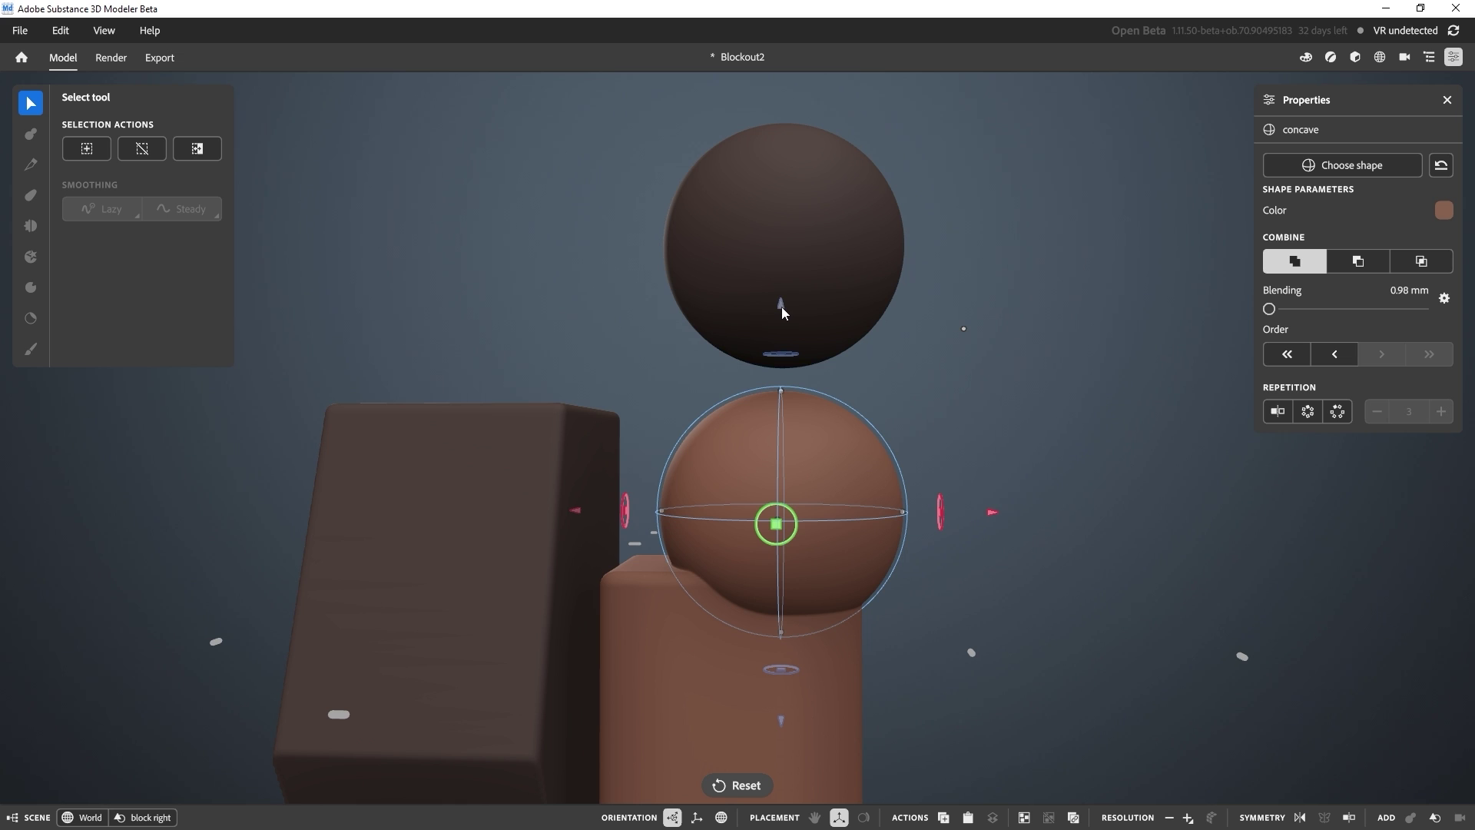
drag(781, 306, 787, 199)
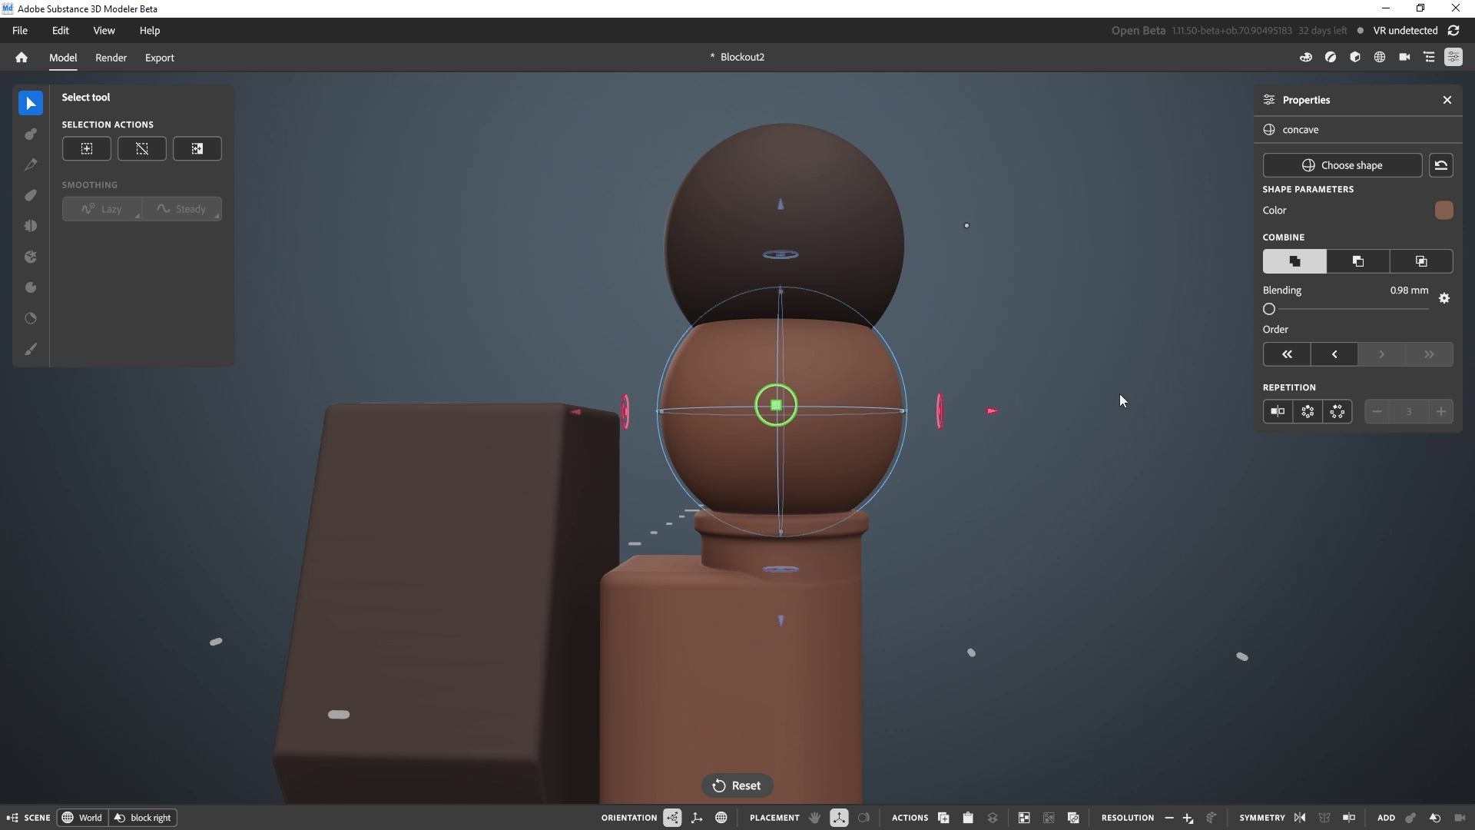
Step: Set the concave sphere to Subtract, lower it slightly to deepen the dish in the rimmed top, and deselect it
click(1363, 261)
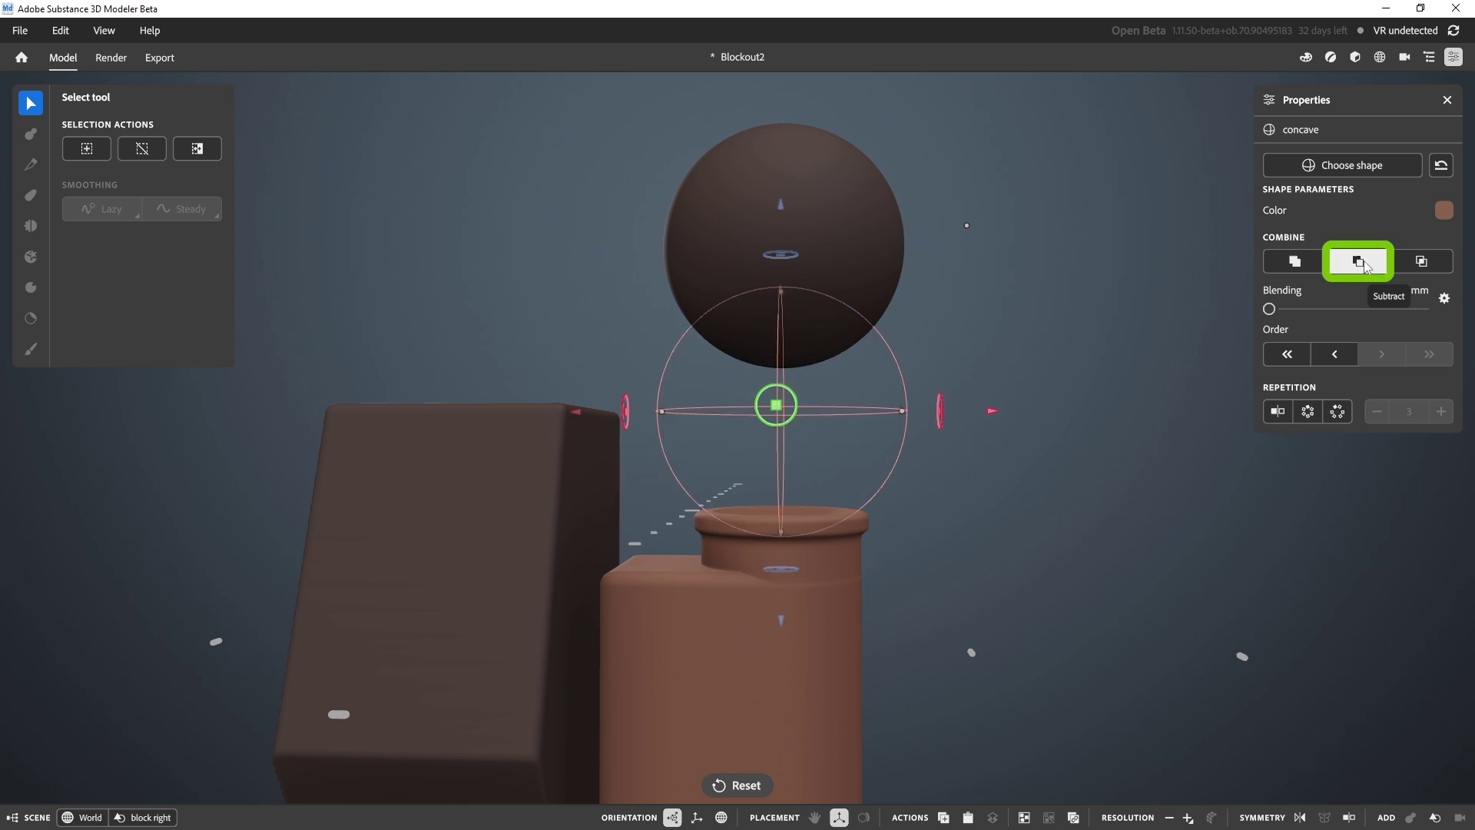
alt+drag(1075, 454, 930, 504)
scroll(871, 350, up, 2)
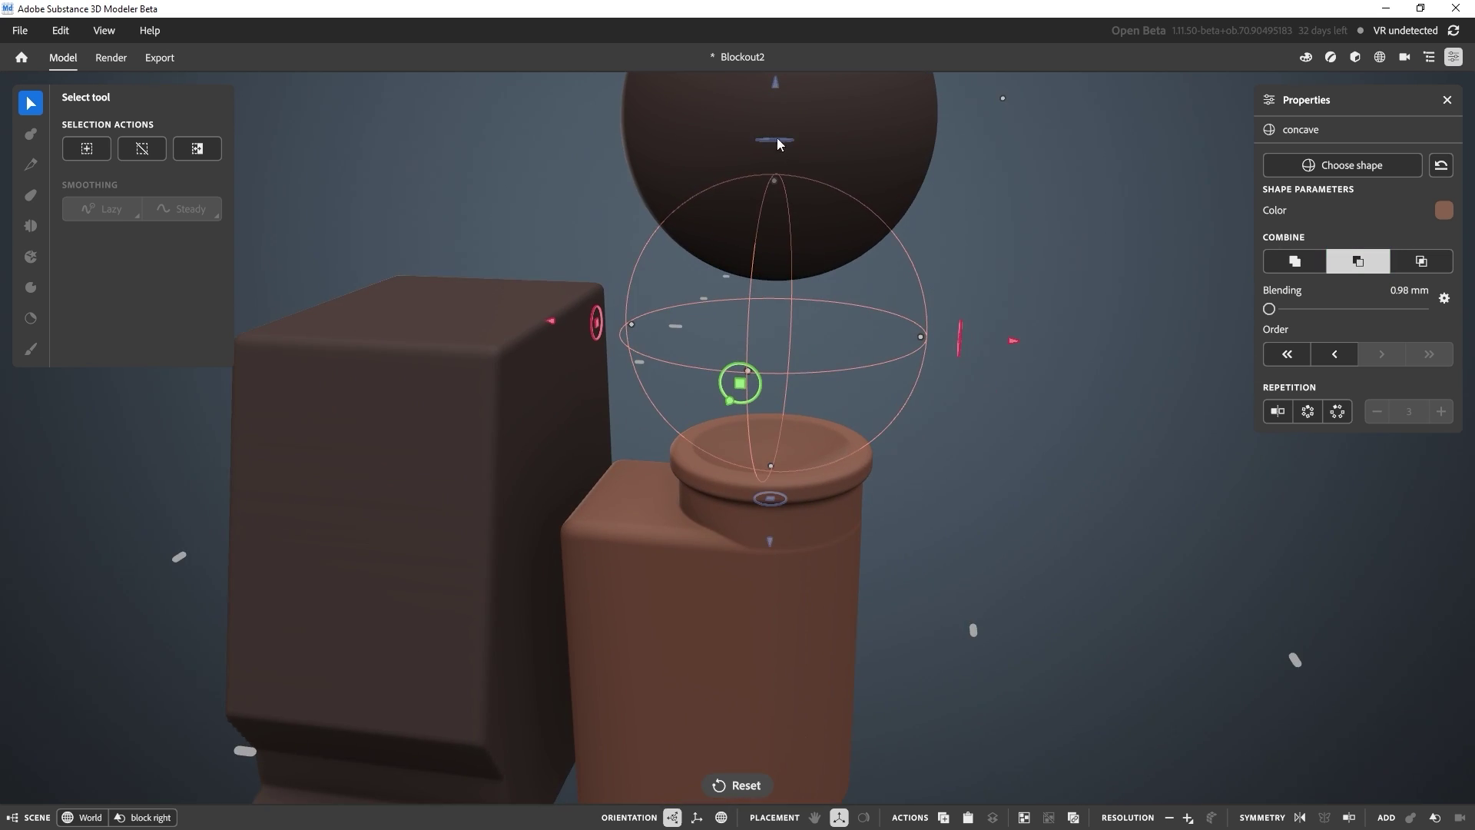
drag(776, 85, 772, 92)
mouse_move(859, 335)
alt+mouse_down()
mouse_move(869, 432)
mouse_move(859, 346)
alt+mouse_up()
click(1028, 463)
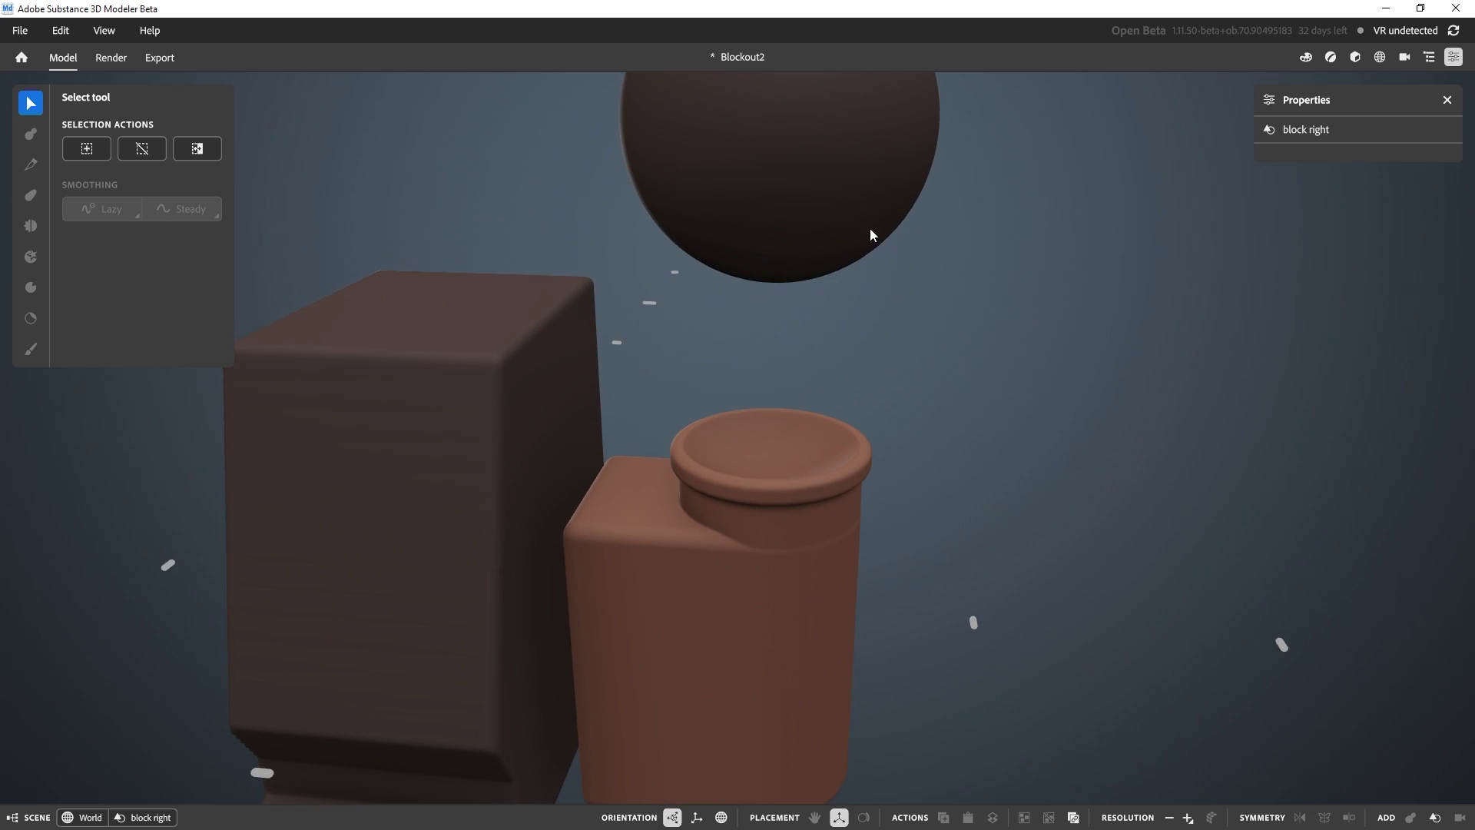
Step: Return to World level and lower the orb straight down until it sits in the hollowed rim, leaving it deselected
double_click(949, 372)
click(838, 205)
alt+drag(877, 258, 866, 209)
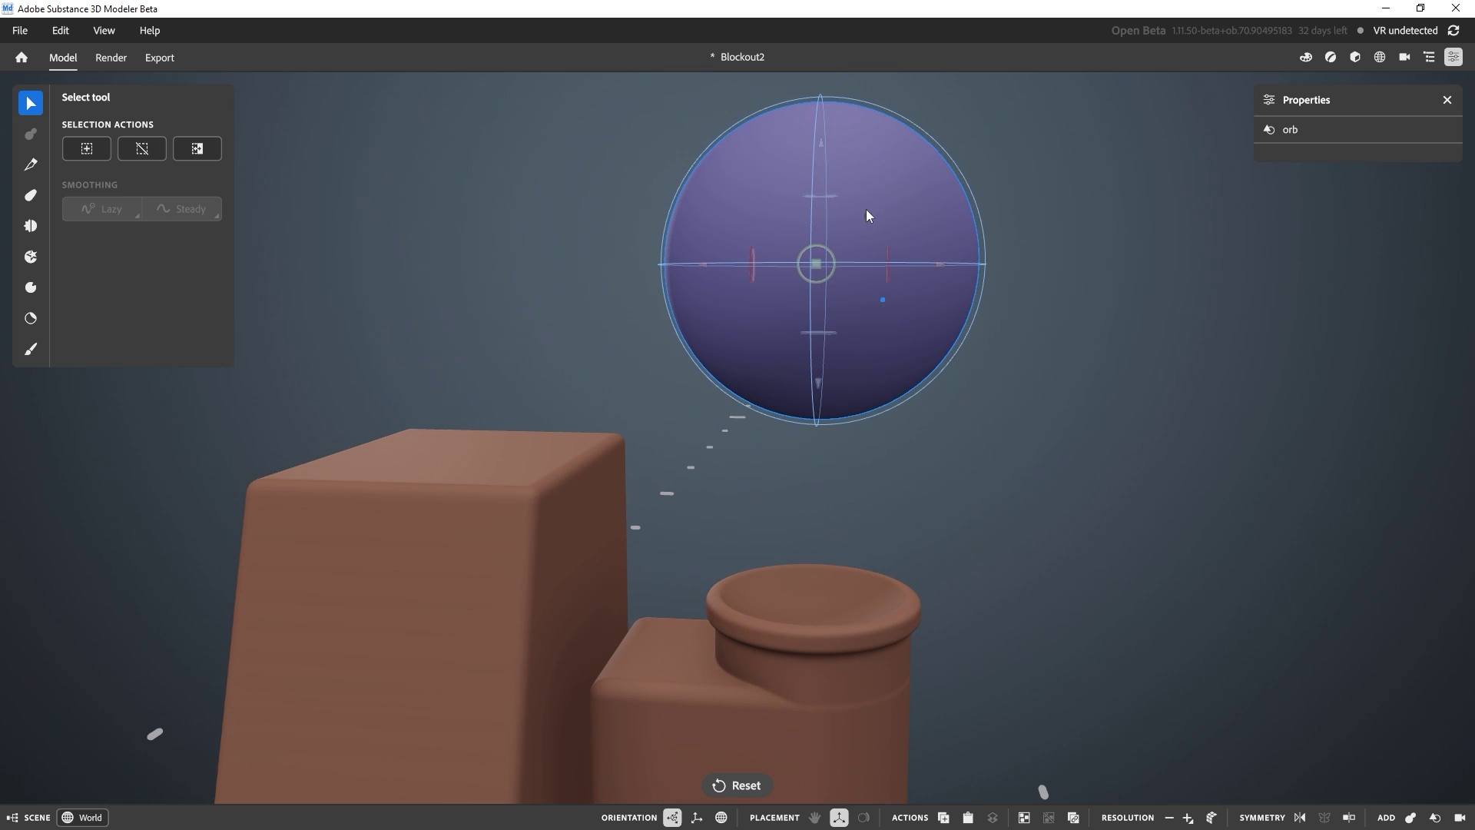
drag(822, 145, 804, 368)
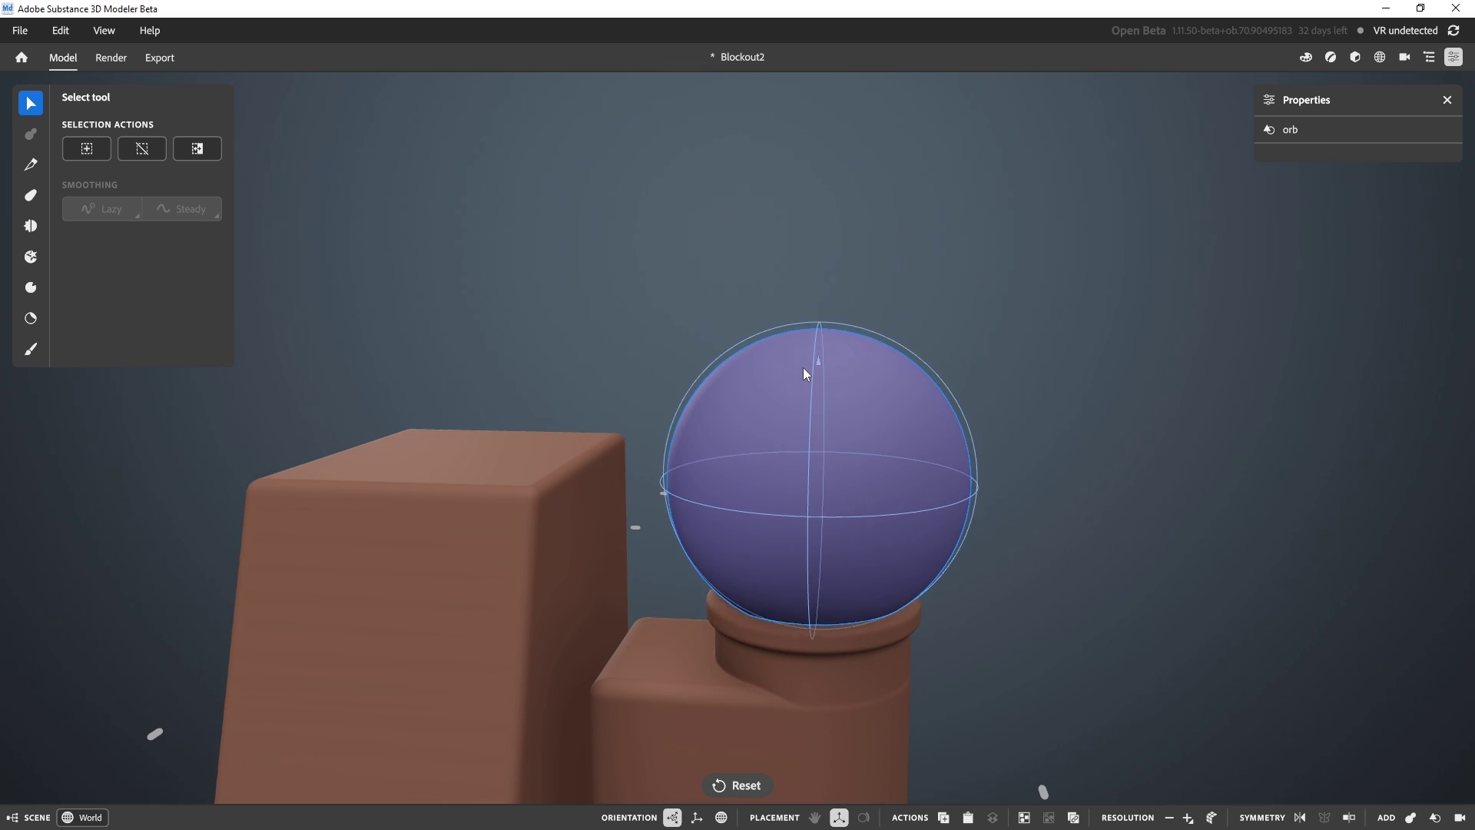
click(1011, 538)
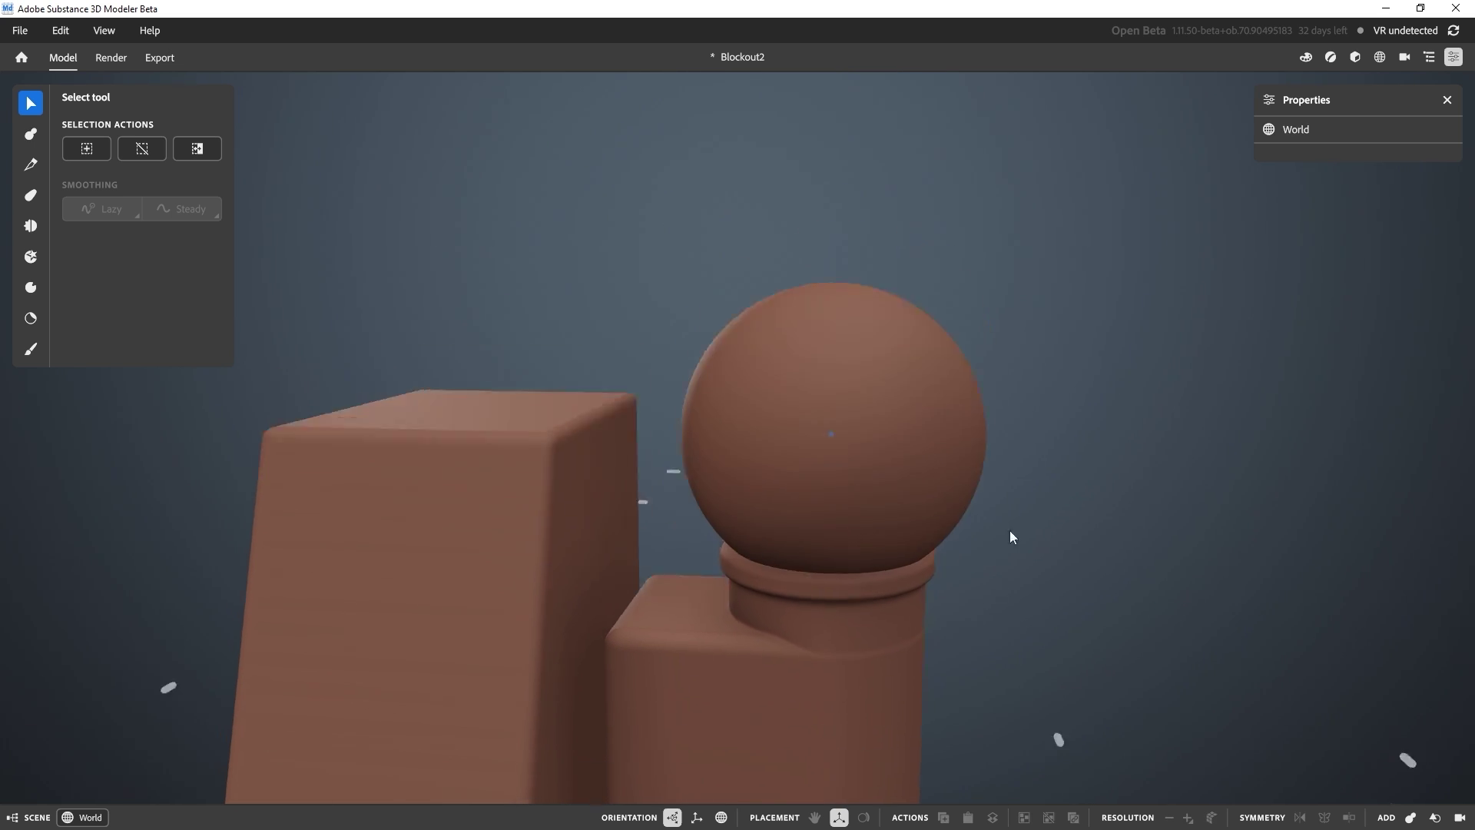
Step: Collapse block right in the scene hierarchy and make the hidden viewer container visible
right_drag(1011, 537, 968, 465)
click(1429, 58)
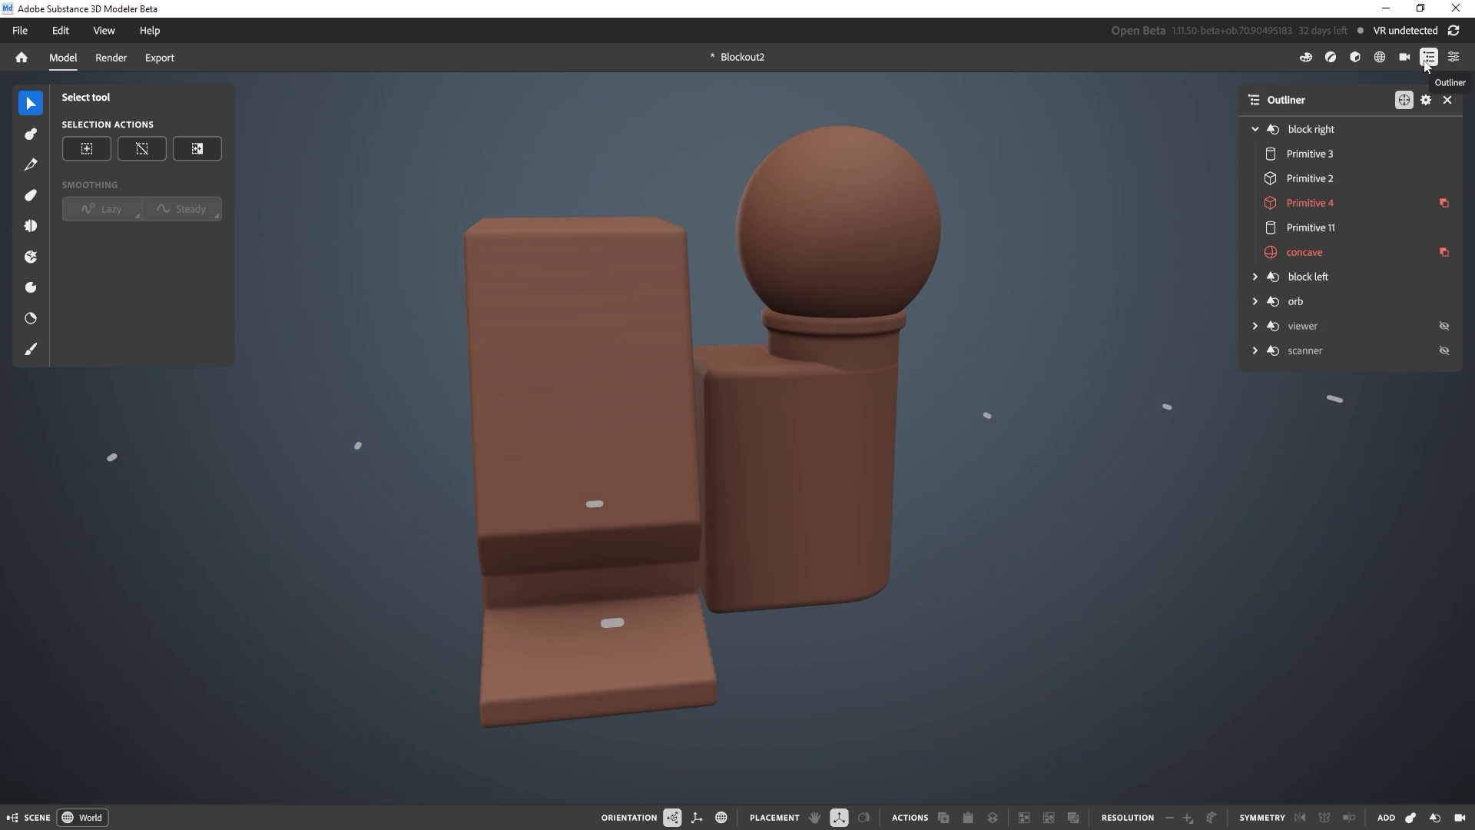
click(1255, 128)
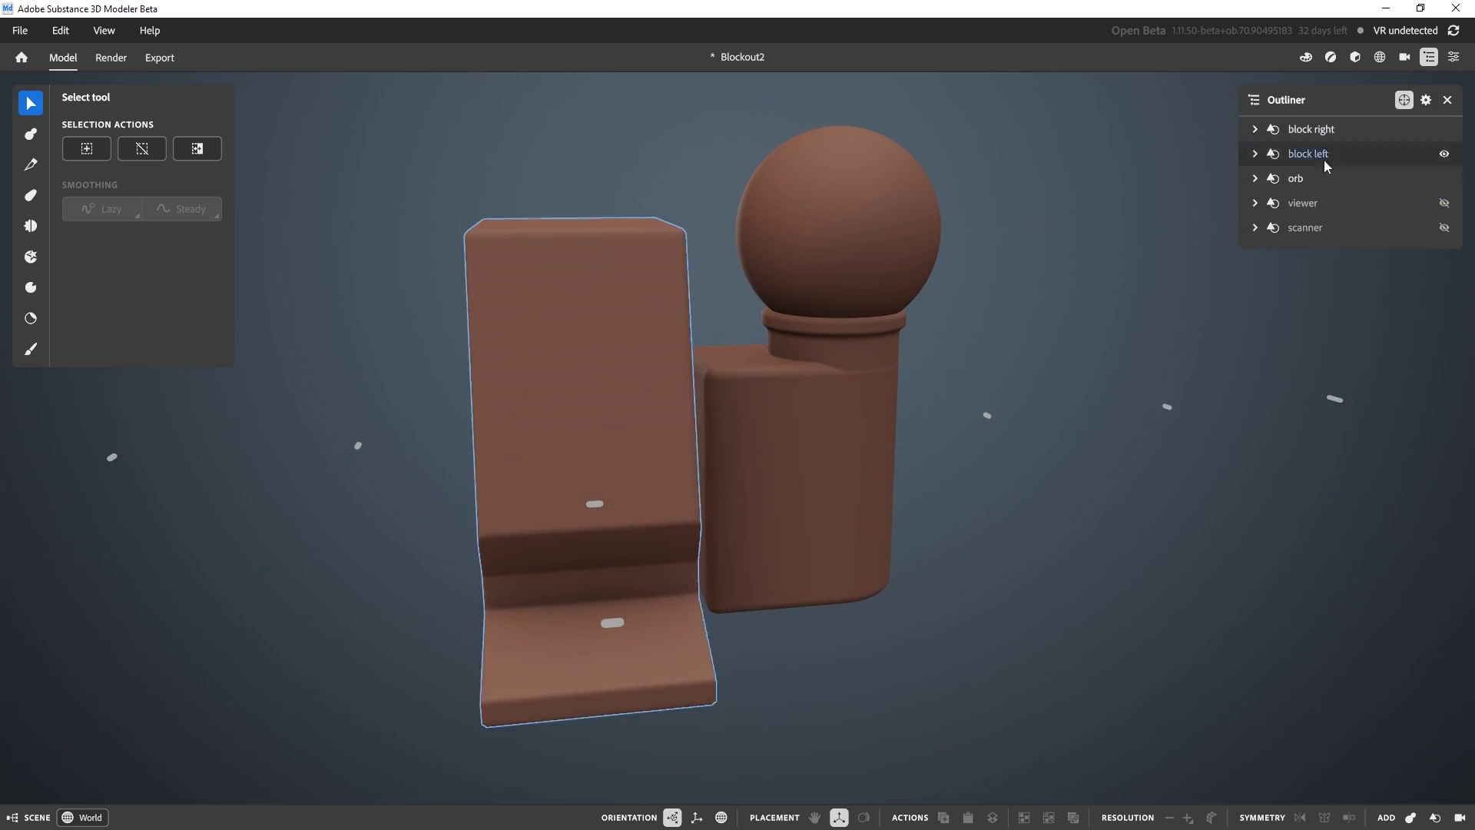
click(1444, 204)
right_drag(1012, 313, 936, 311)
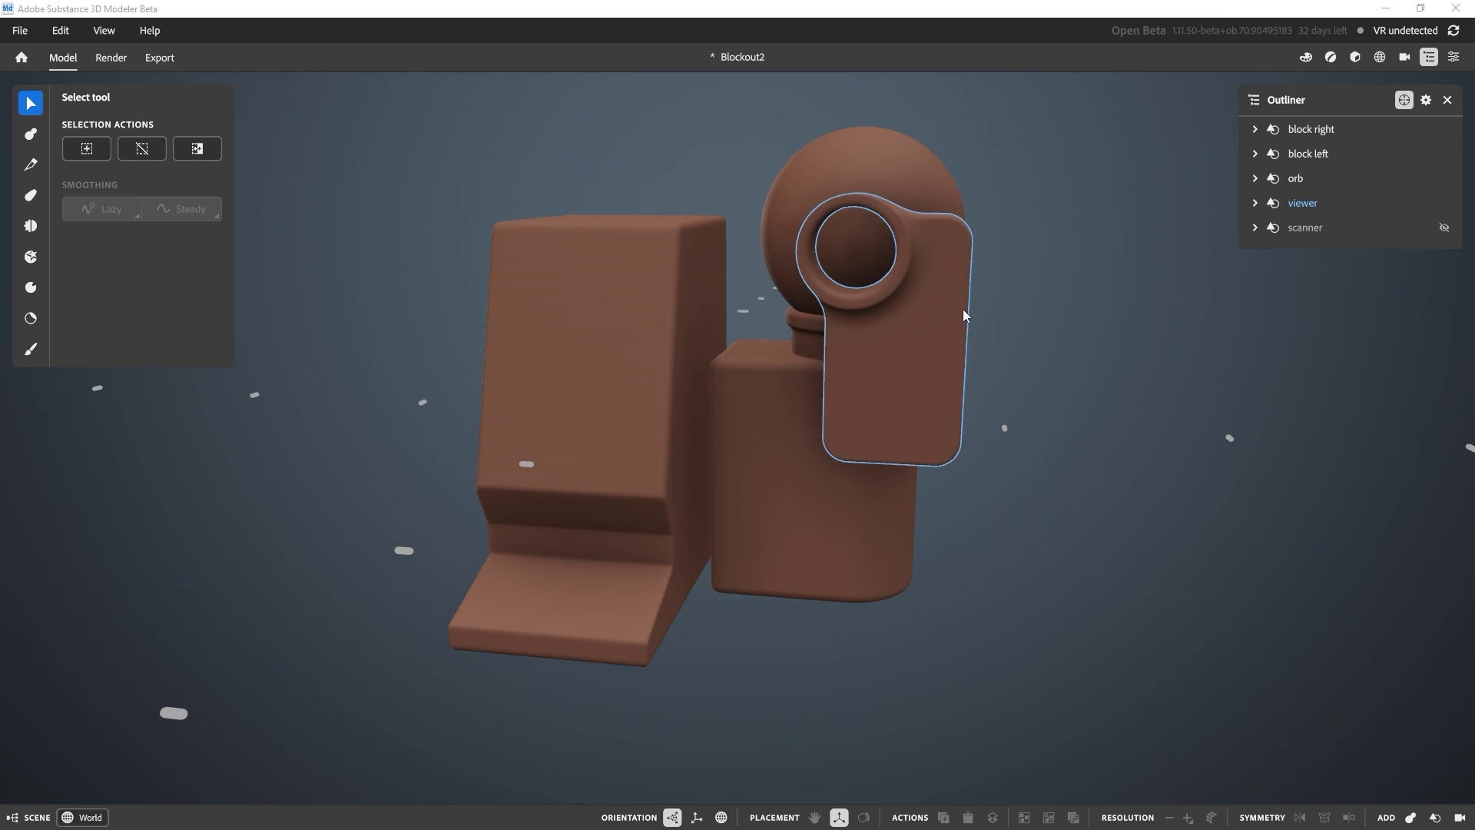
Step: Inspect the viewer's hollow ring and its primitives from close range inside the container, returning to World level
alt+middle_drag(912, 262, 833, 363)
alt+right_drag(833, 363, 869, 478)
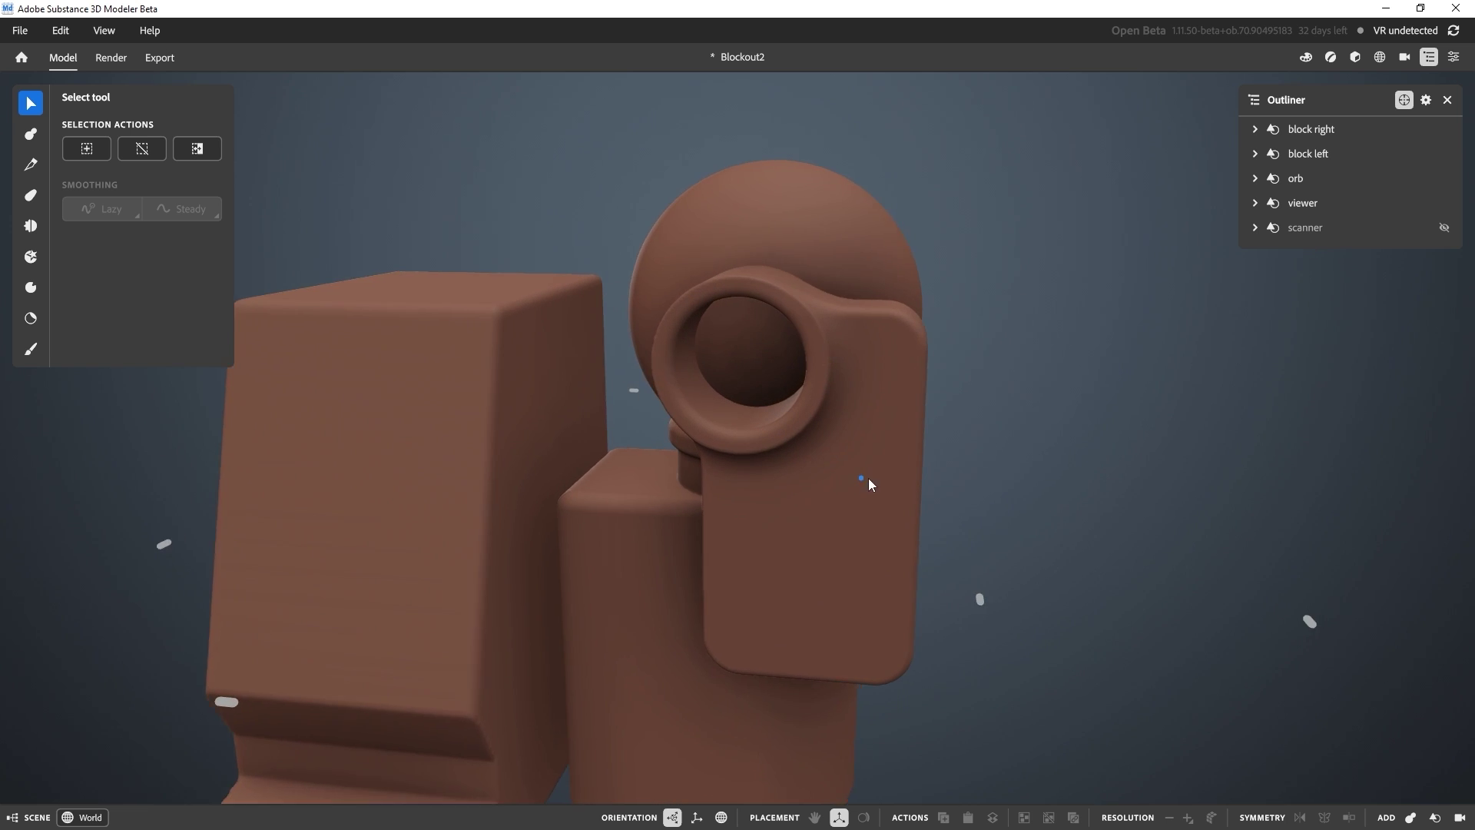
alt+drag(868, 478, 883, 463)
alt+drag(773, 361, 813, 318)
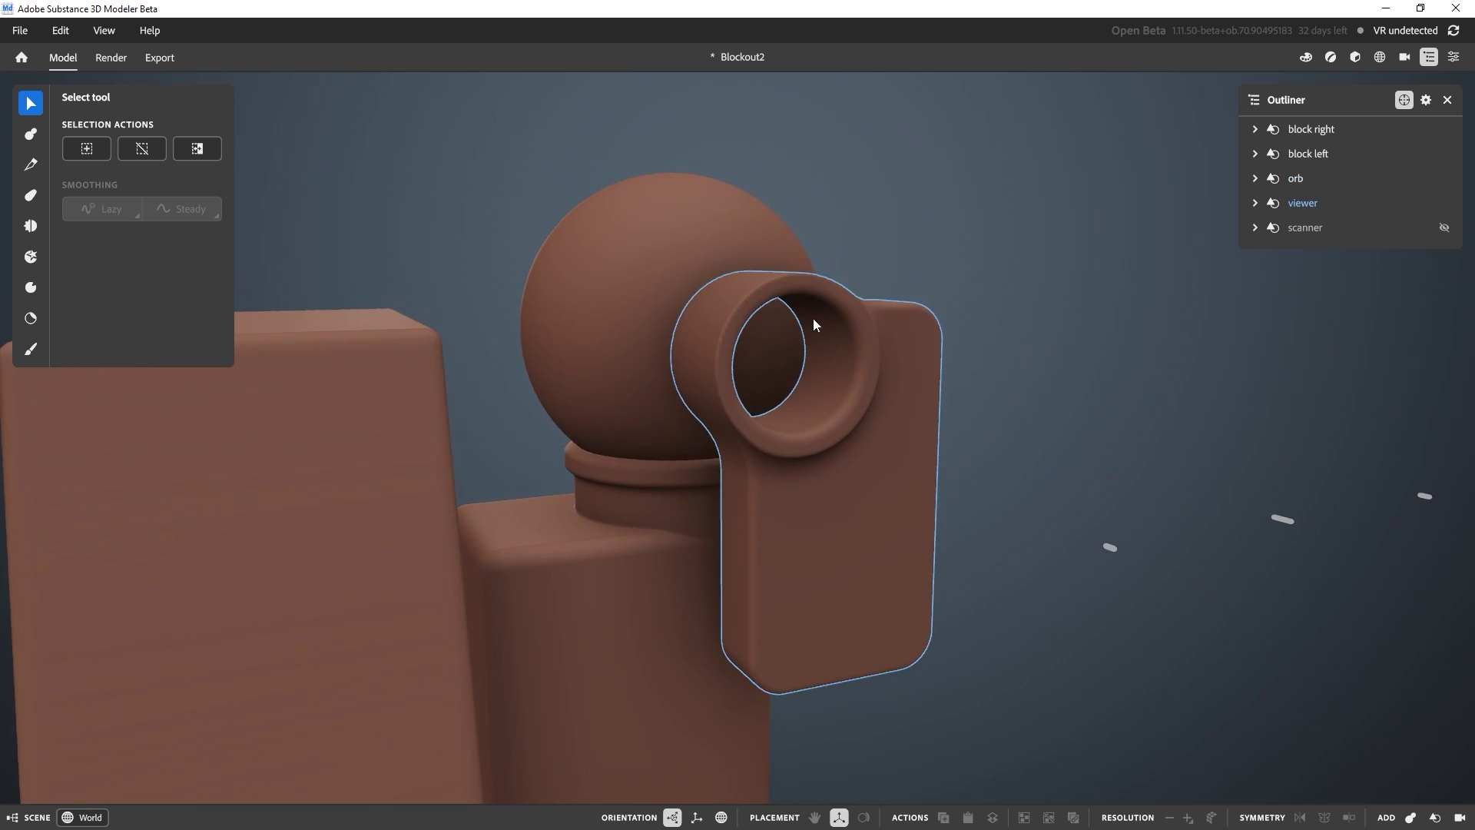
double_click(865, 367)
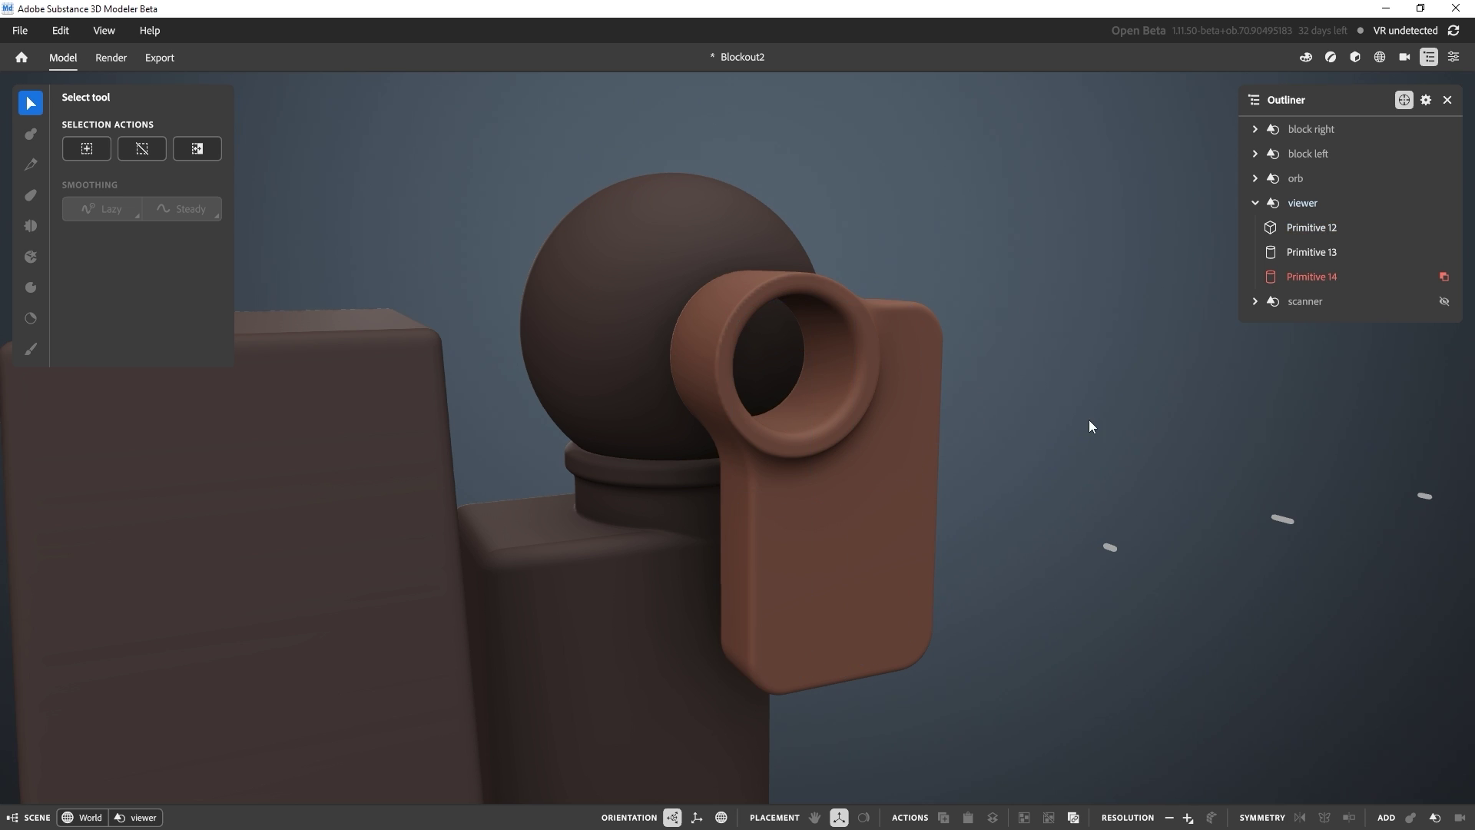
double_click(1006, 364)
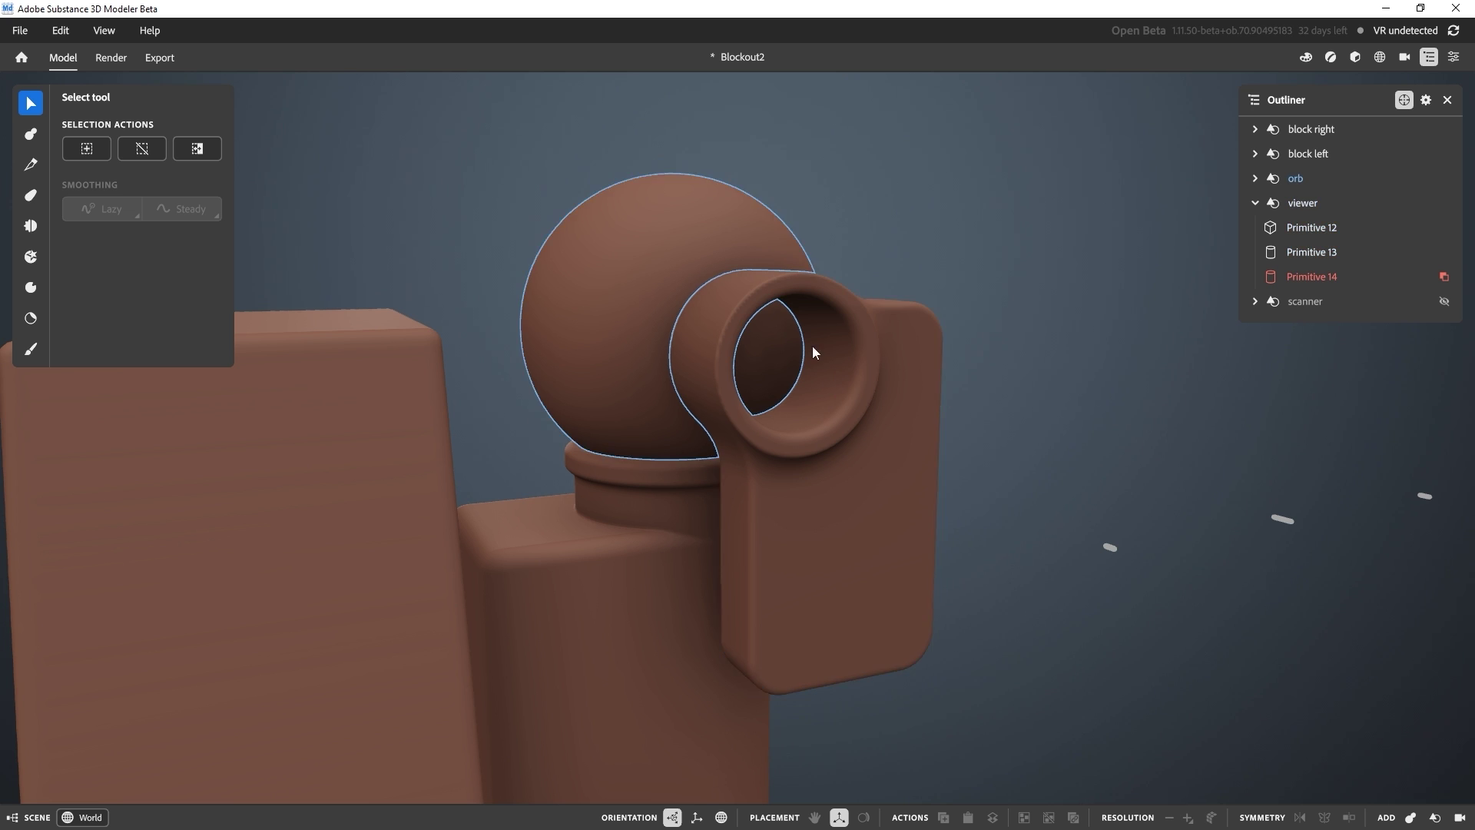
Step: Add a sphere primitive at World level in its own new primitive container
scroll(965, 513, down, 3)
alt+middle_drag(965, 513, 888, 382)
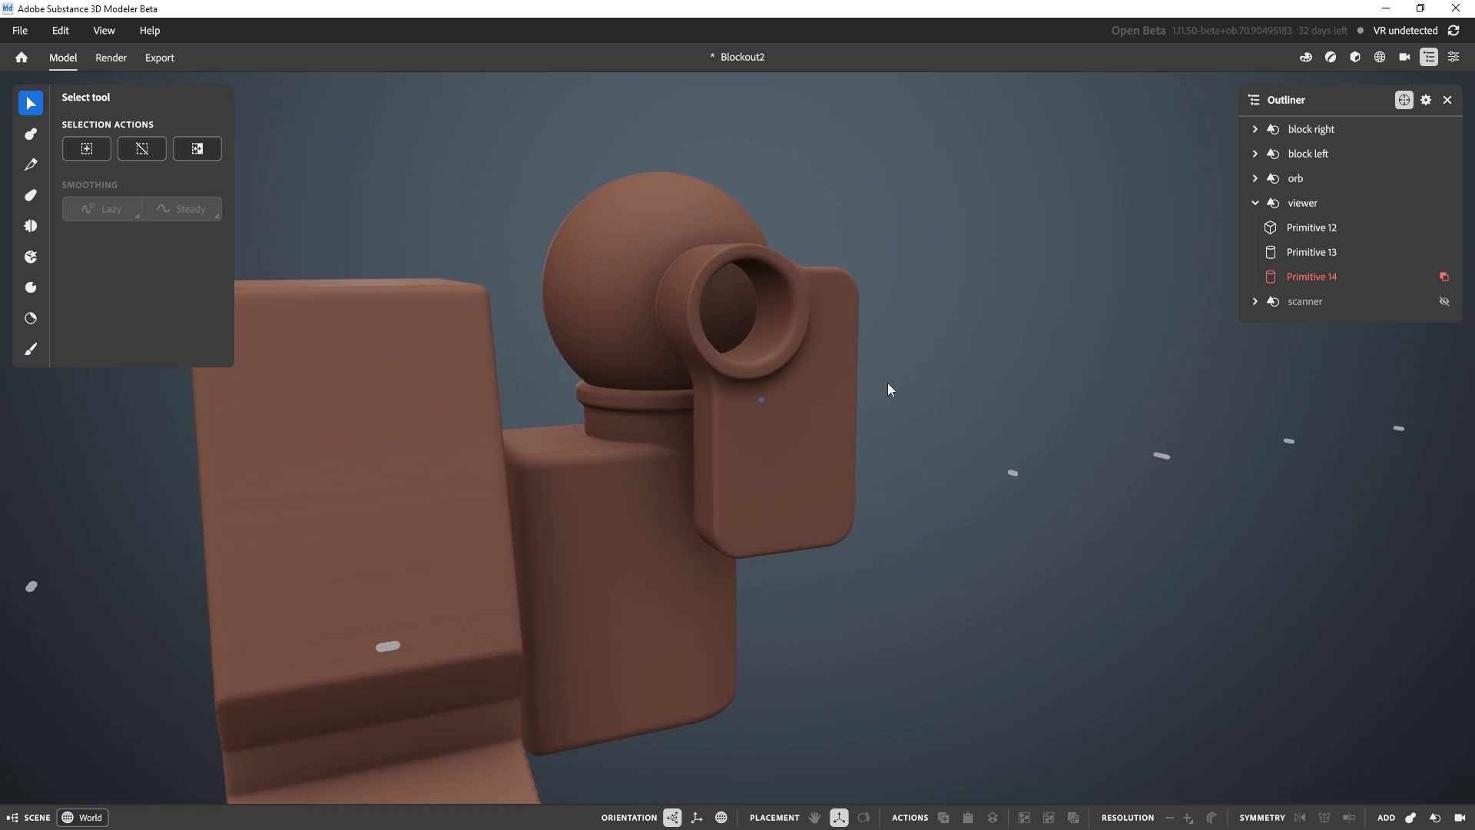
alt+drag(887, 383, 839, 457)
scroll(839, 458, down, 2)
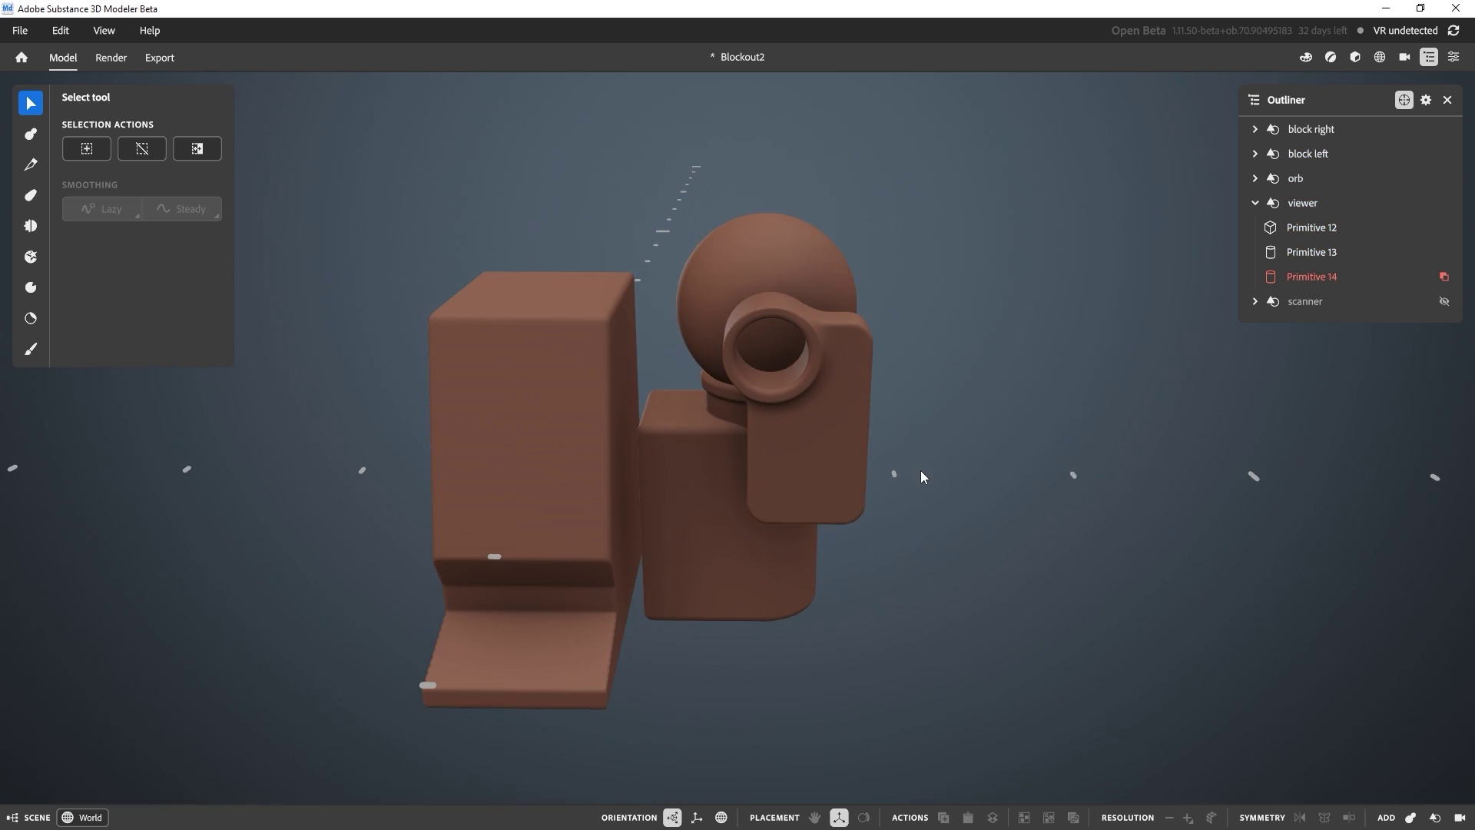
right_click(919, 464)
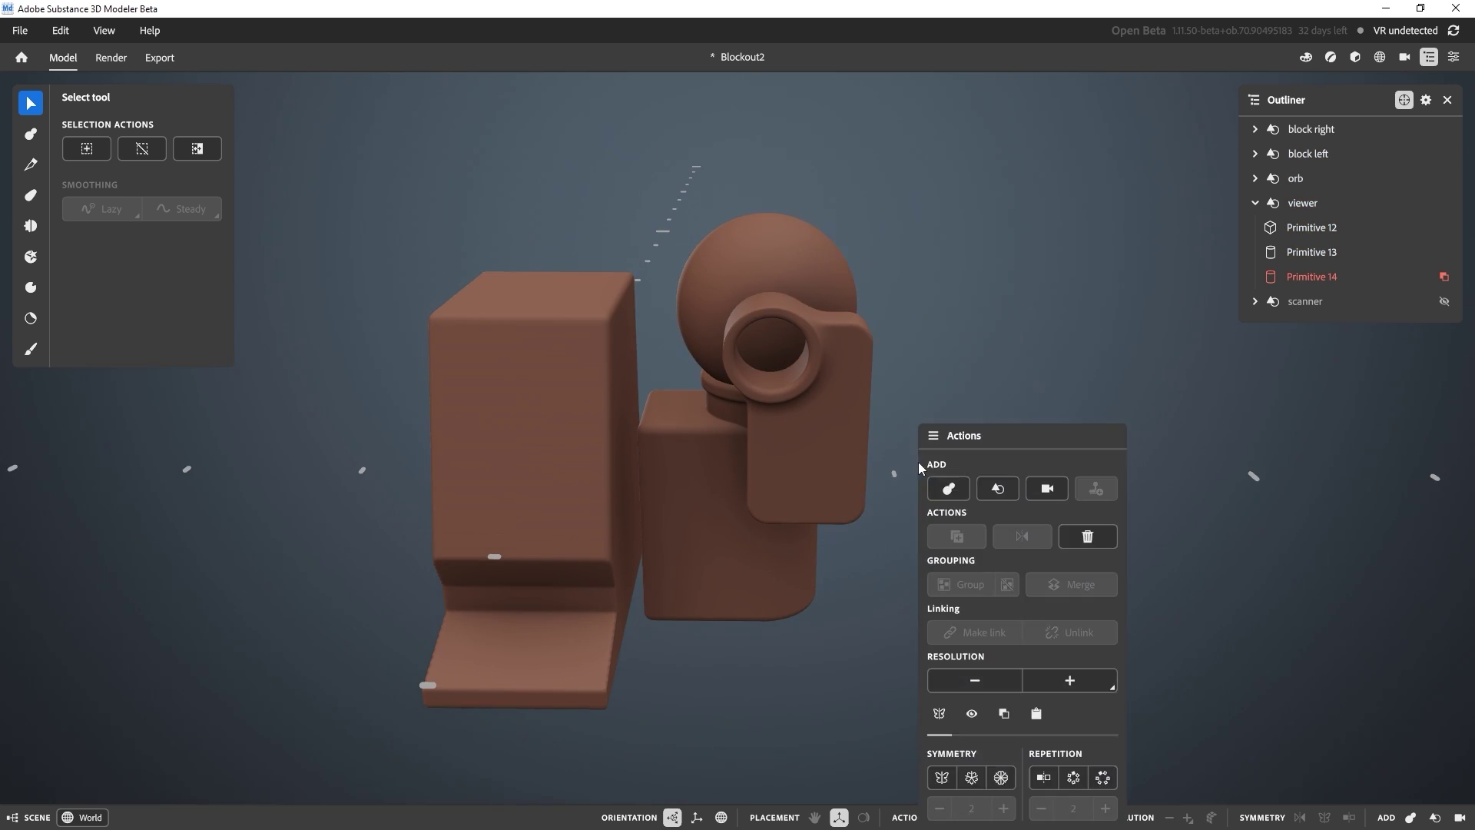
click(997, 490)
click(1001, 547)
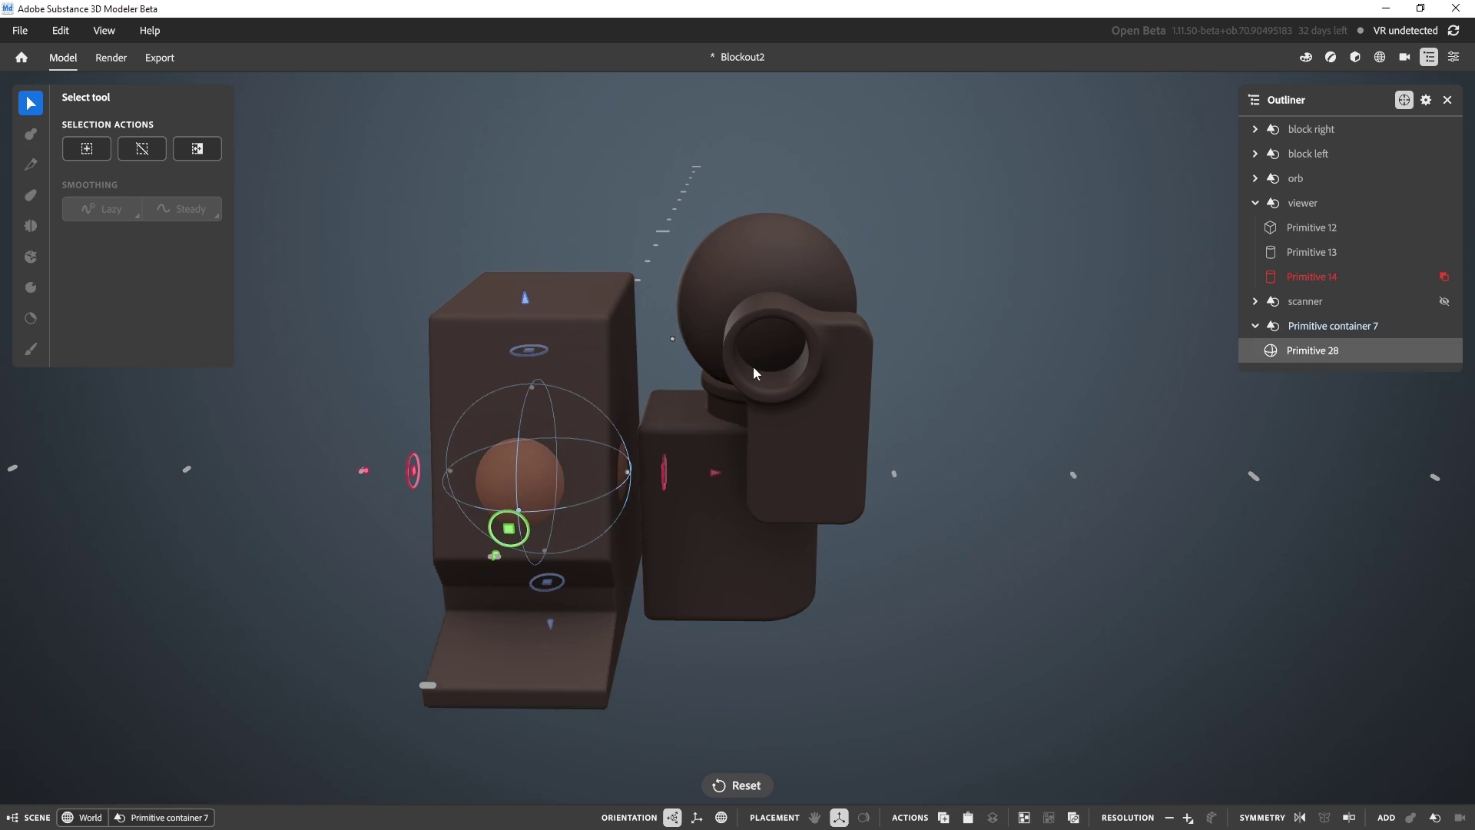
Step: Turn off the viewport's perspective to see the whole model in orthographic projection
middle_drag(712, 457, 825, 352)
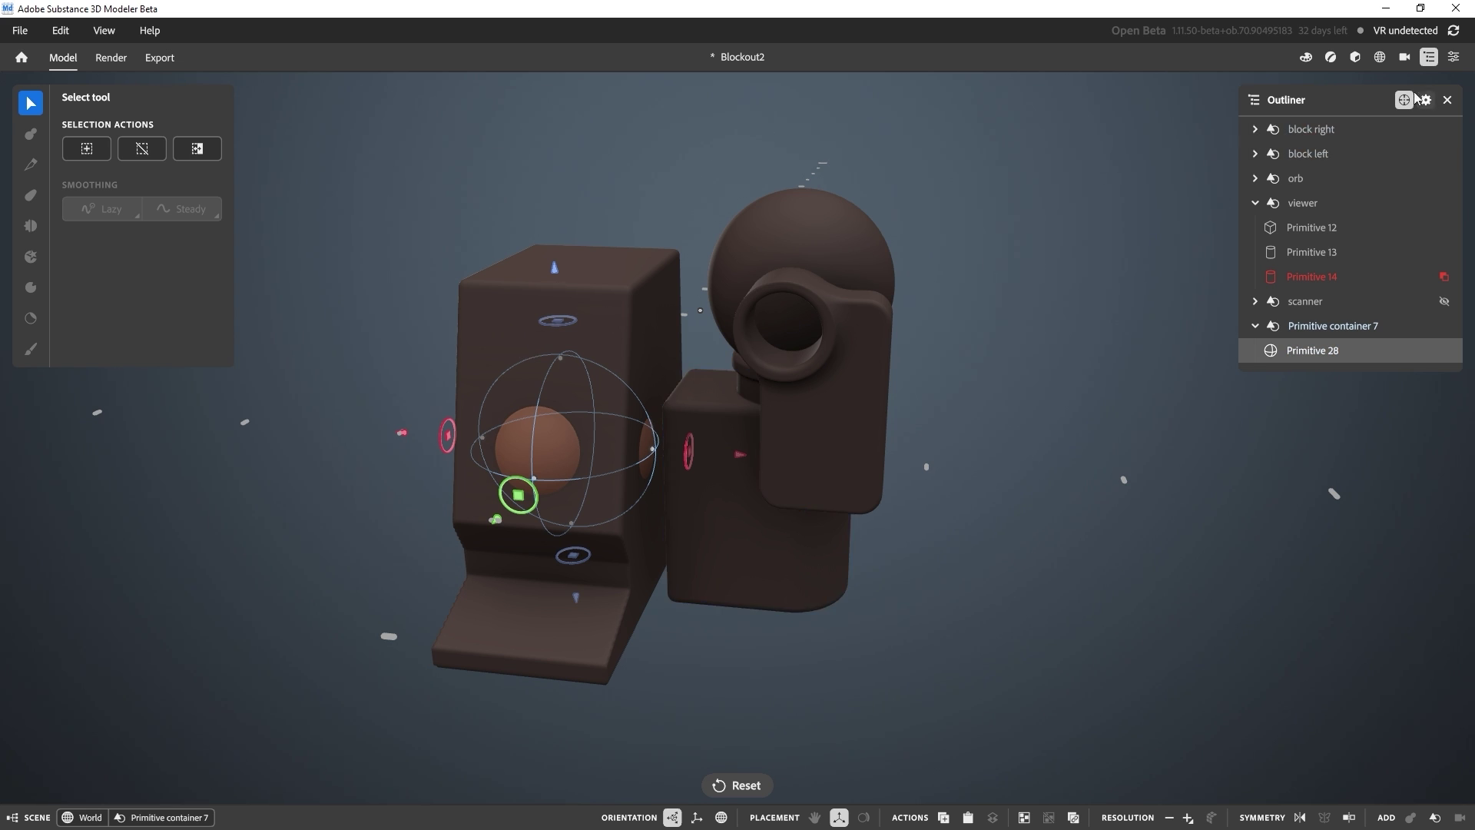
click(1406, 58)
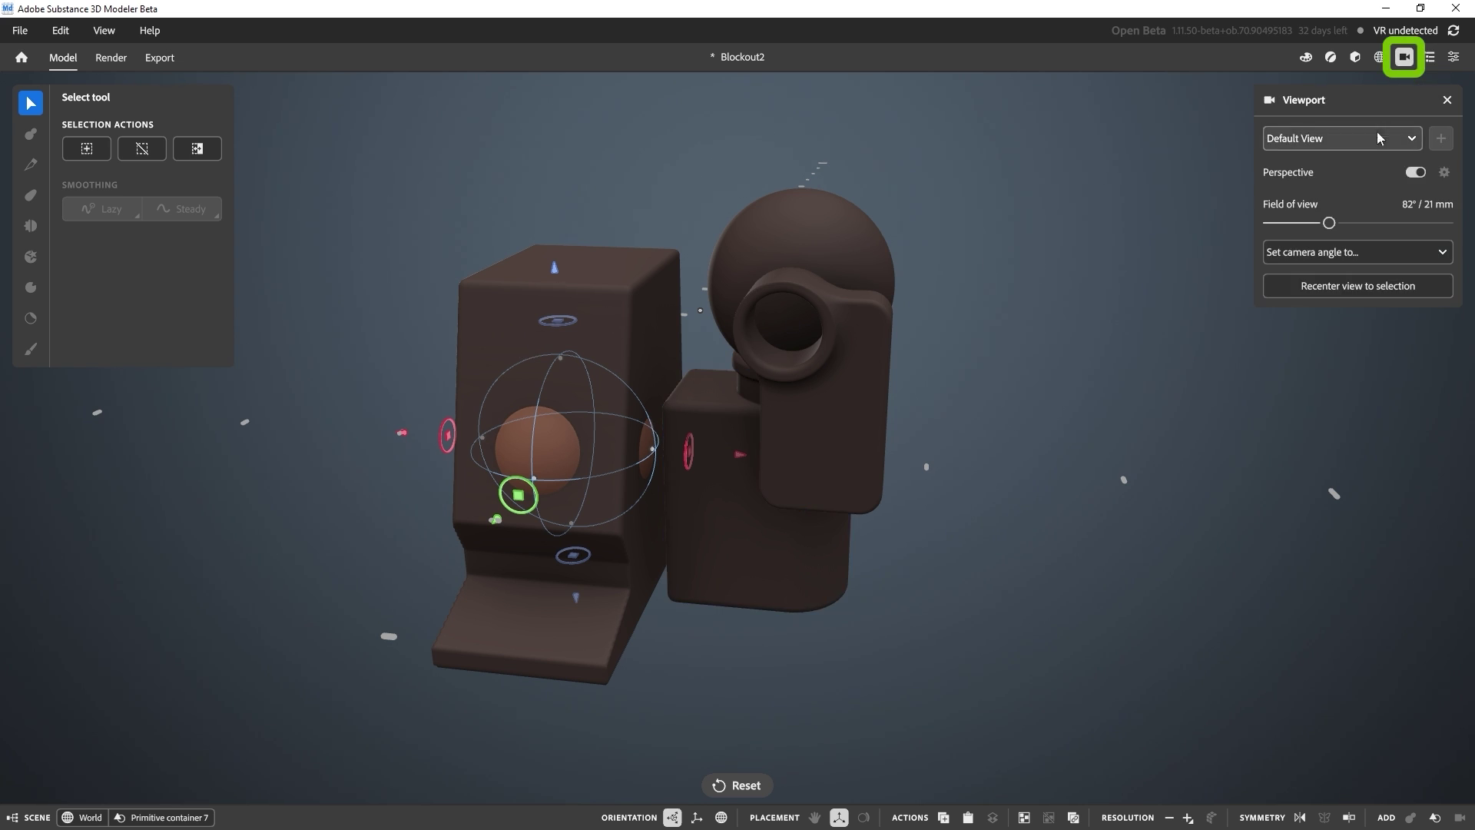
click(1416, 172)
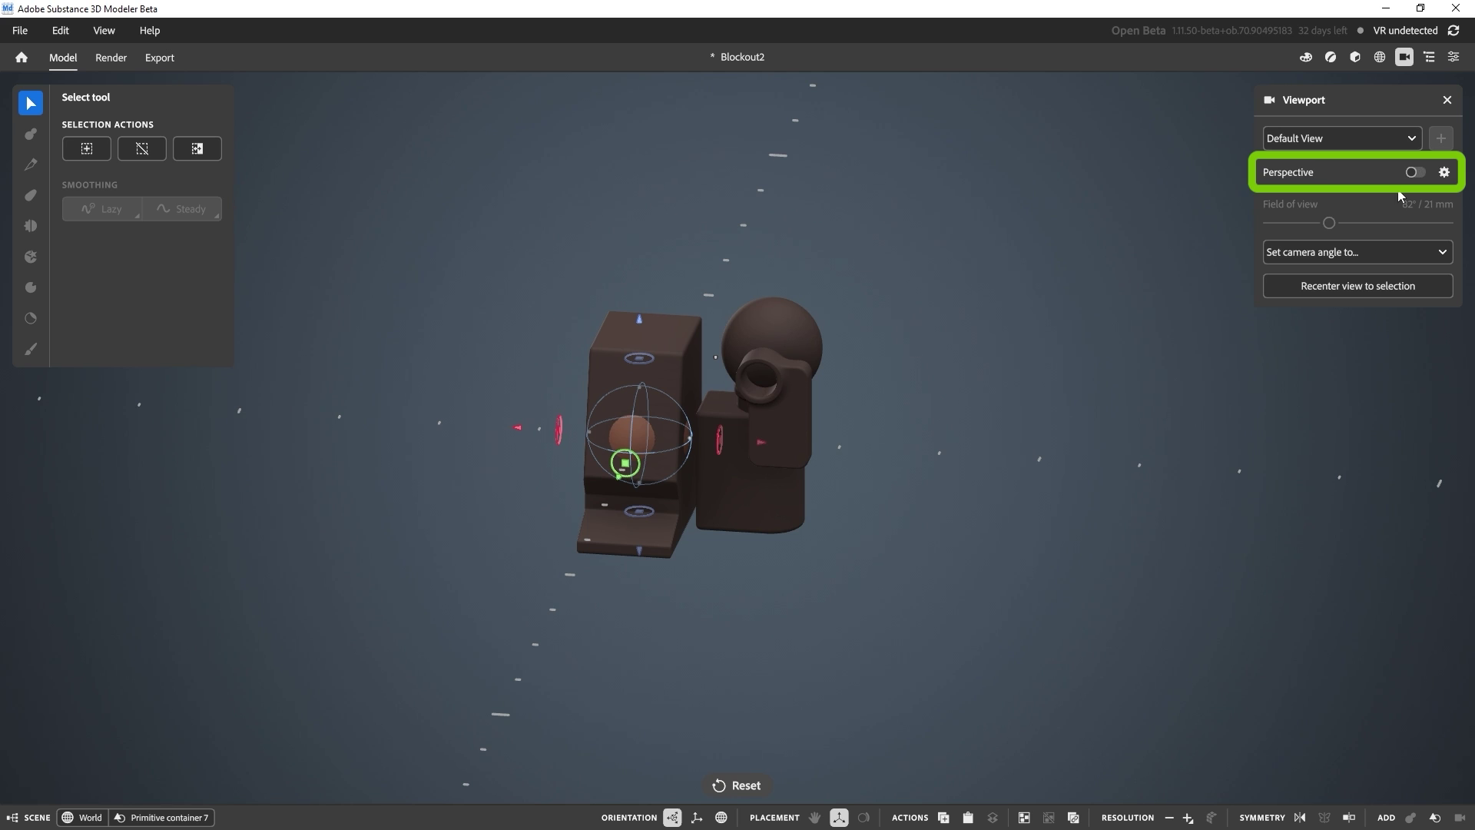
Step: View the model straight from the front and hide the environment's ground grid
alt+drag(906, 326, 830, 334)
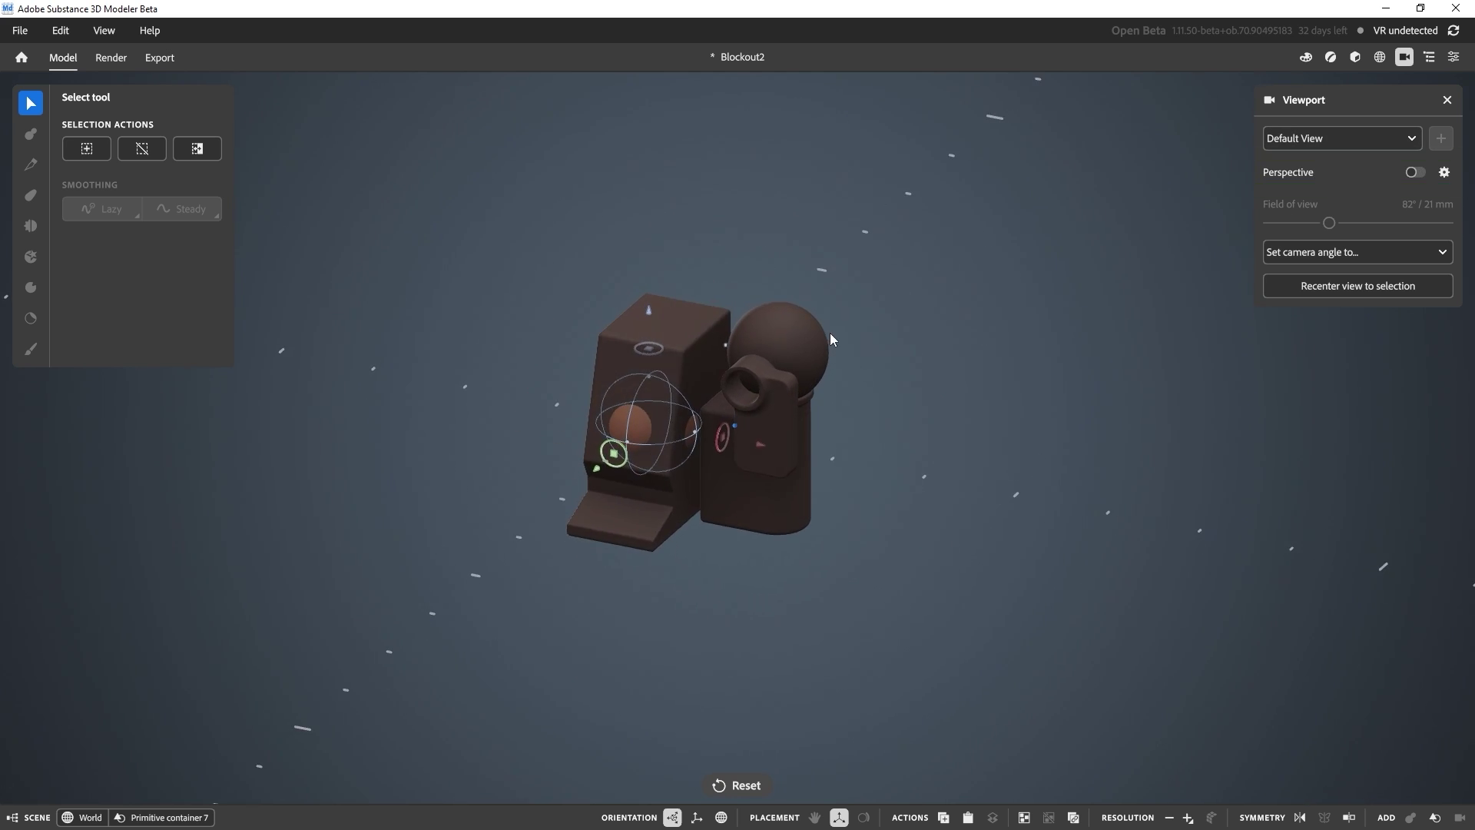
mouse_move(830, 333)
right_down()
mouse_move(799, 348)
mouse_move(887, 325)
mouse_move(836, 320)
right_up()
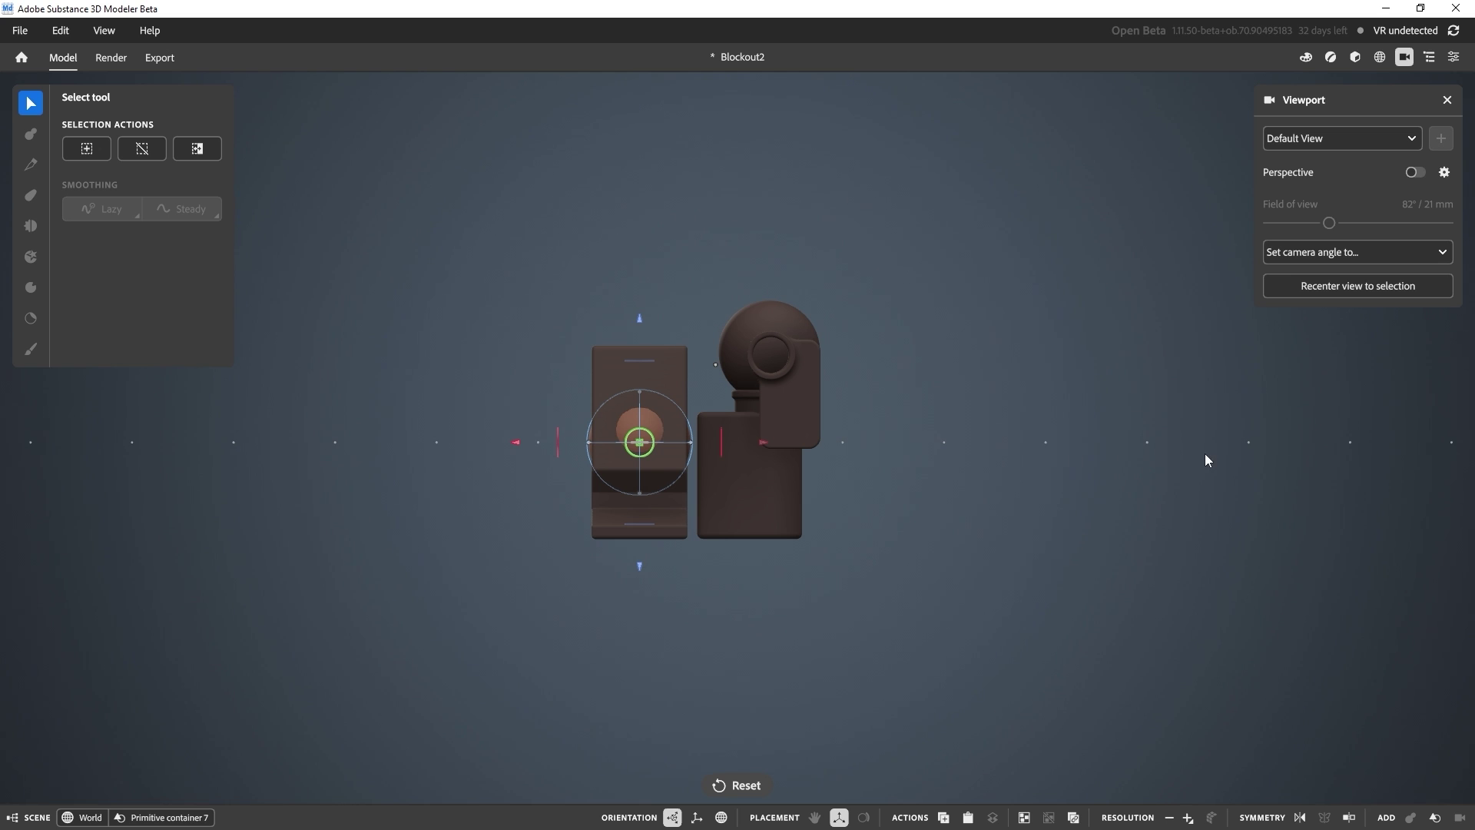
click(1379, 58)
click(1342, 136)
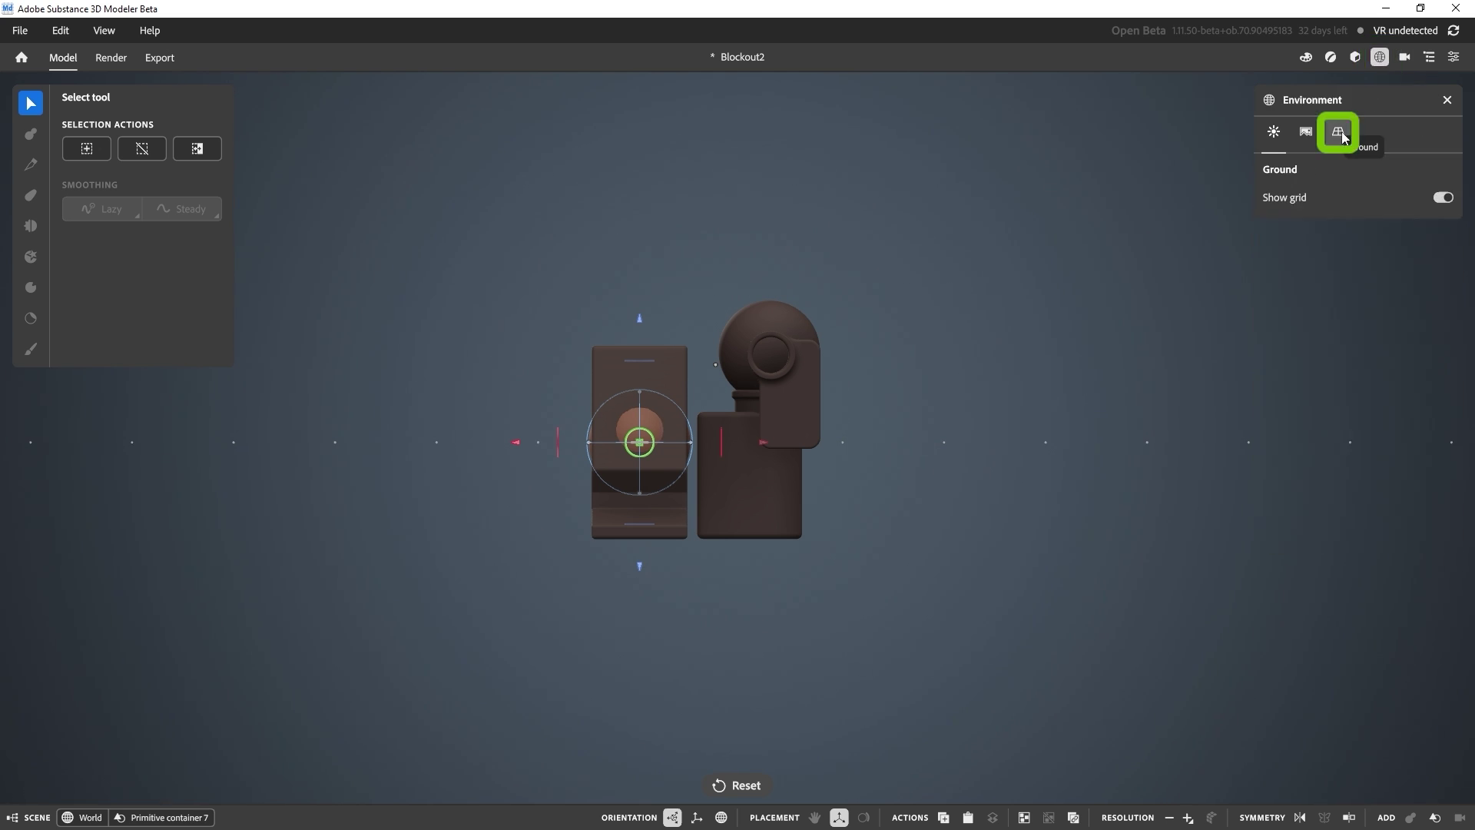
click(1443, 197)
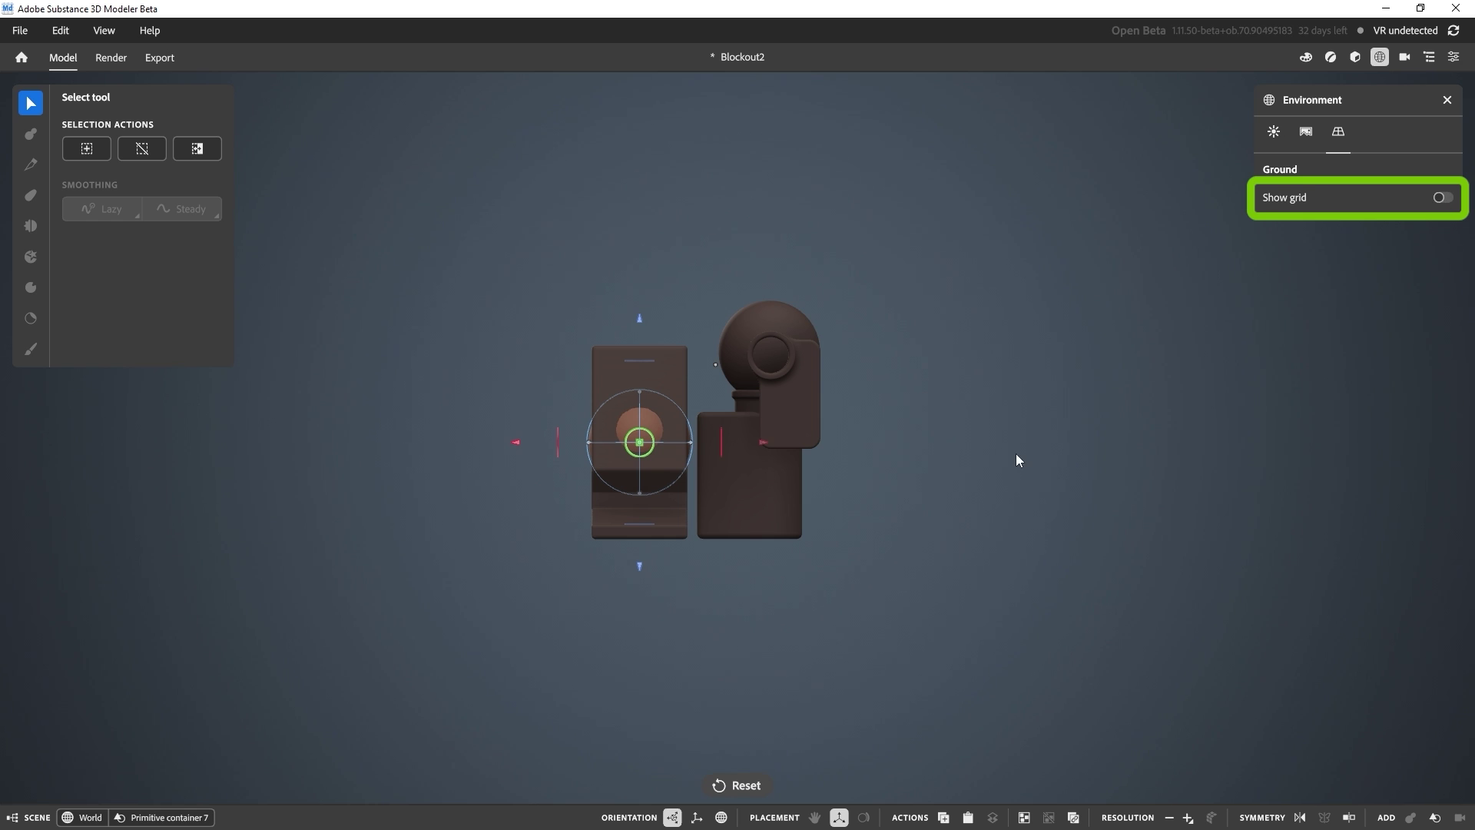
Step: Move the new sphere behind the viewer's ring in front view, and shift it forward in side view to stand in front of the viewer
scroll(774, 433, up, 3)
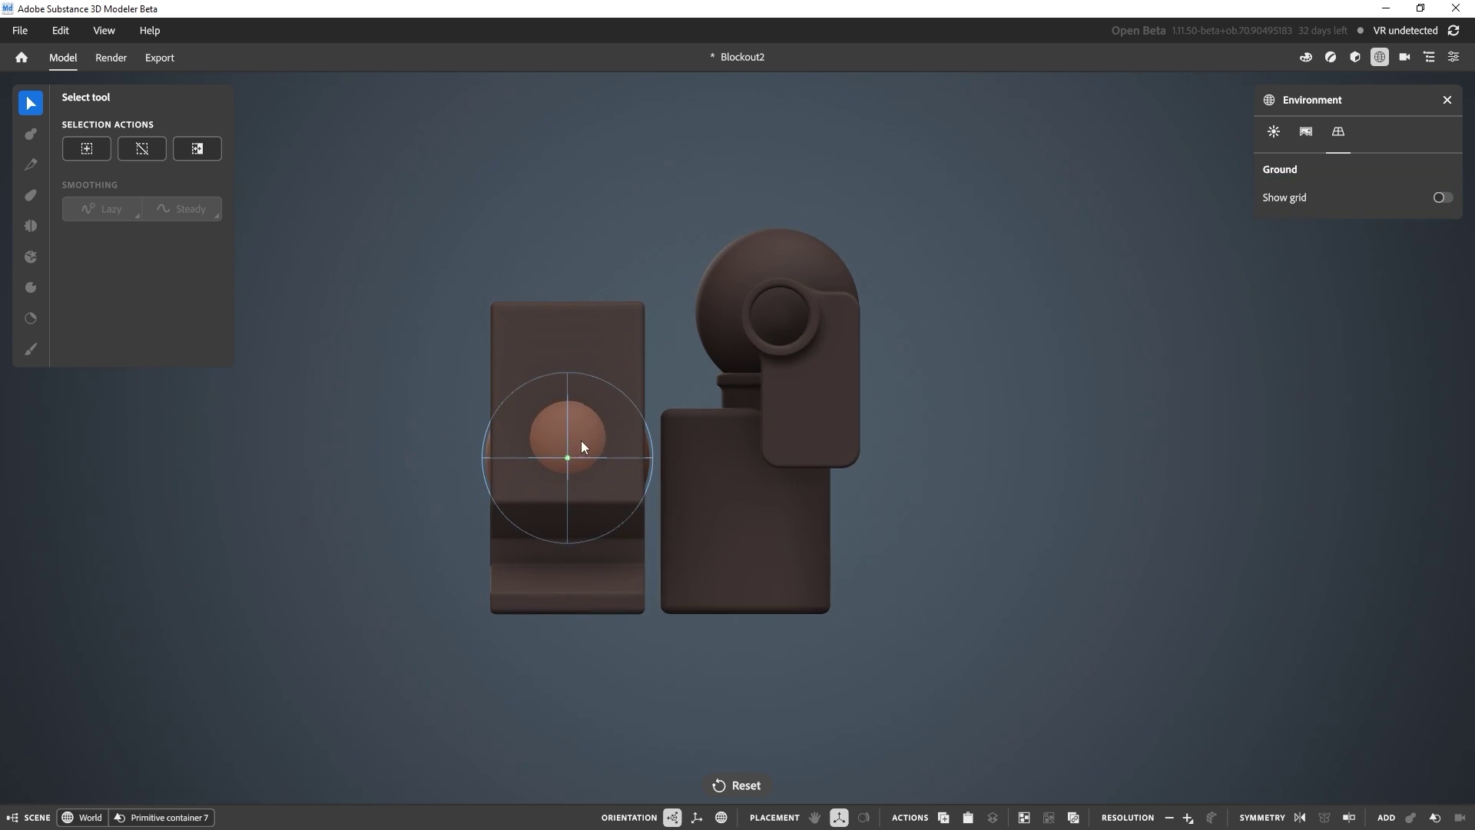
scroll(574, 456, up, 3)
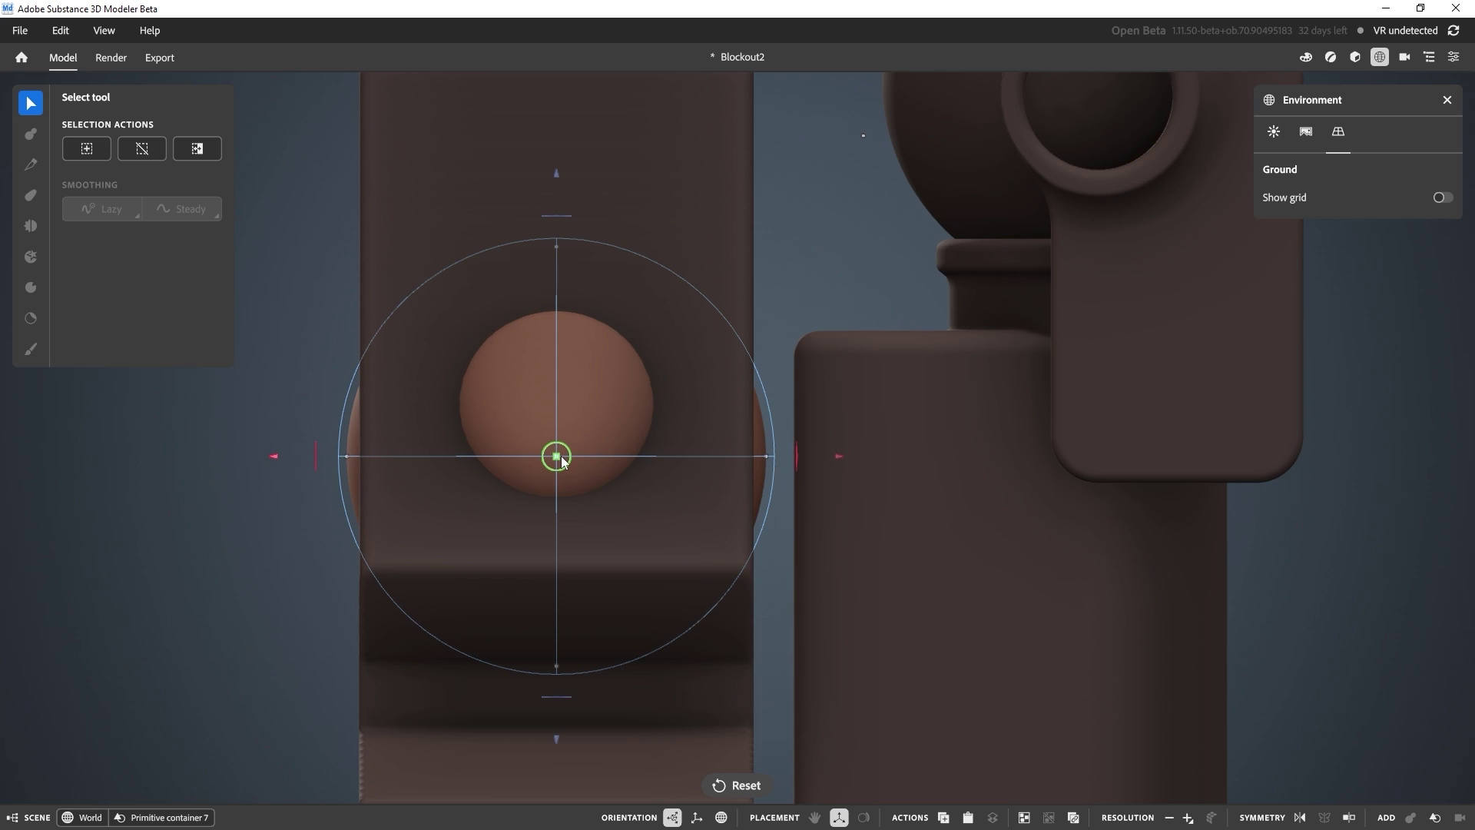
drag(559, 463, 1103, 123)
key(f)
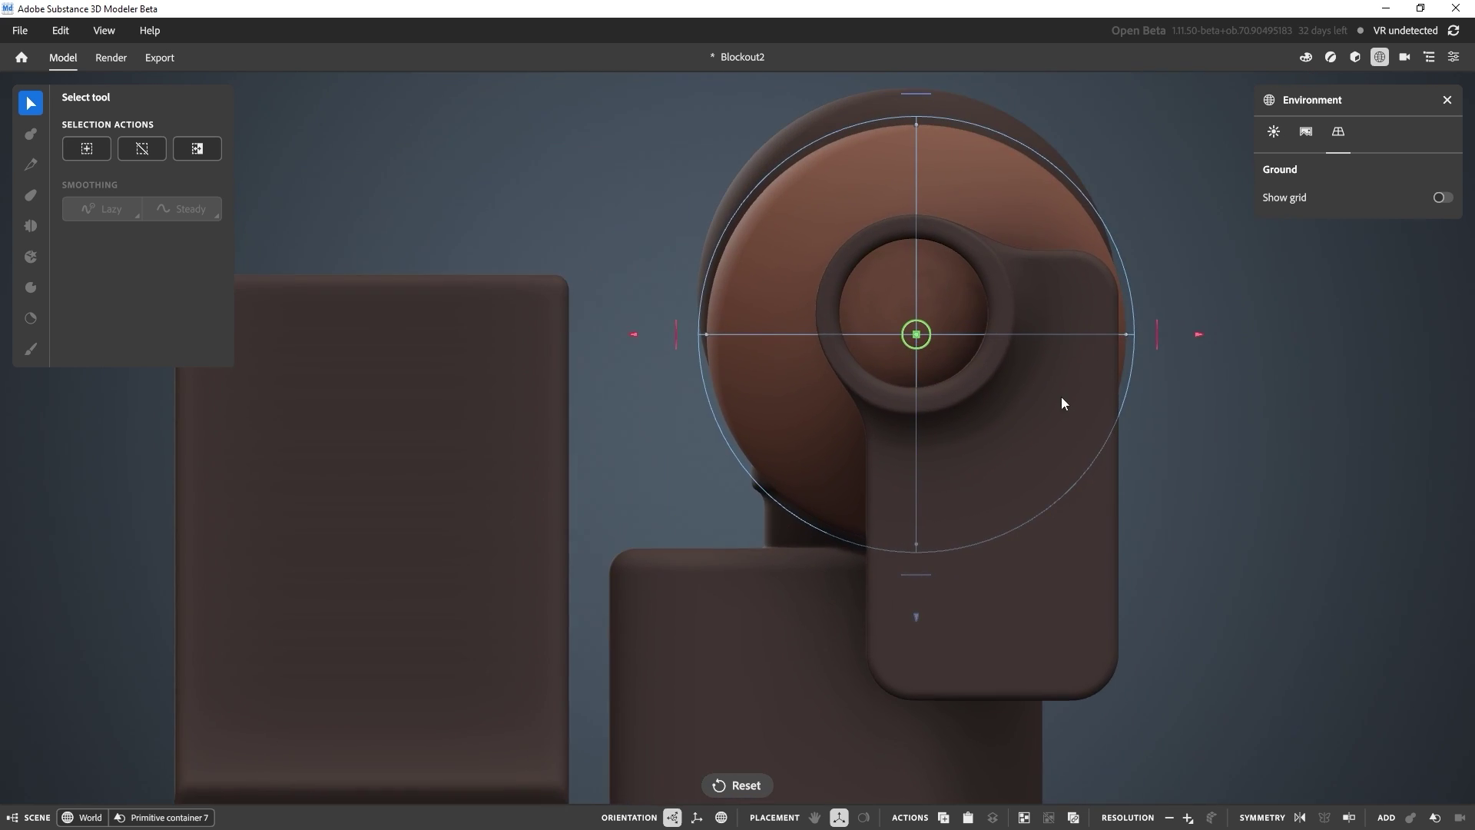
alt+drag(1248, 389, 1092, 420)
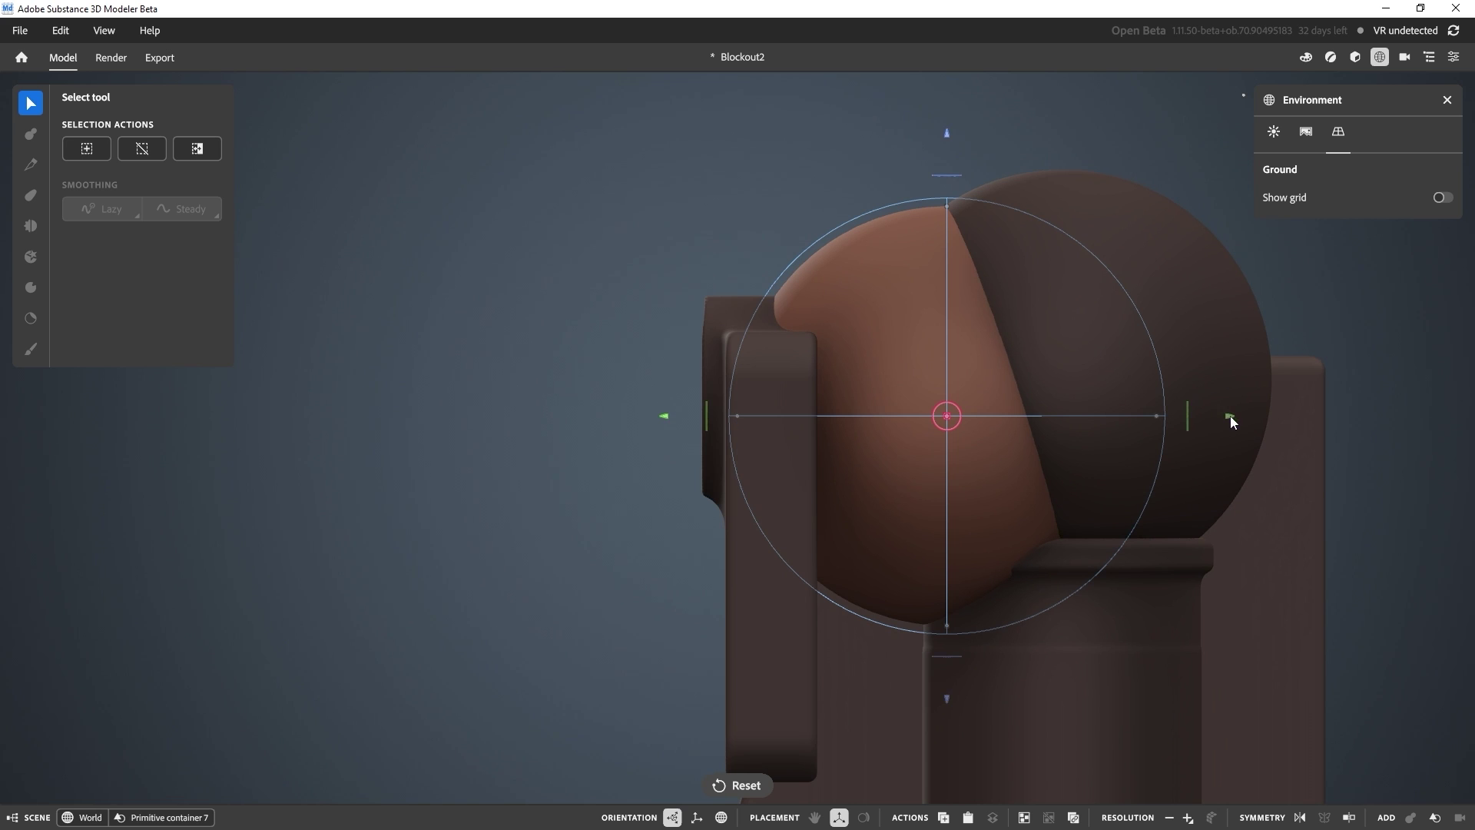
drag(1229, 416, 914, 415)
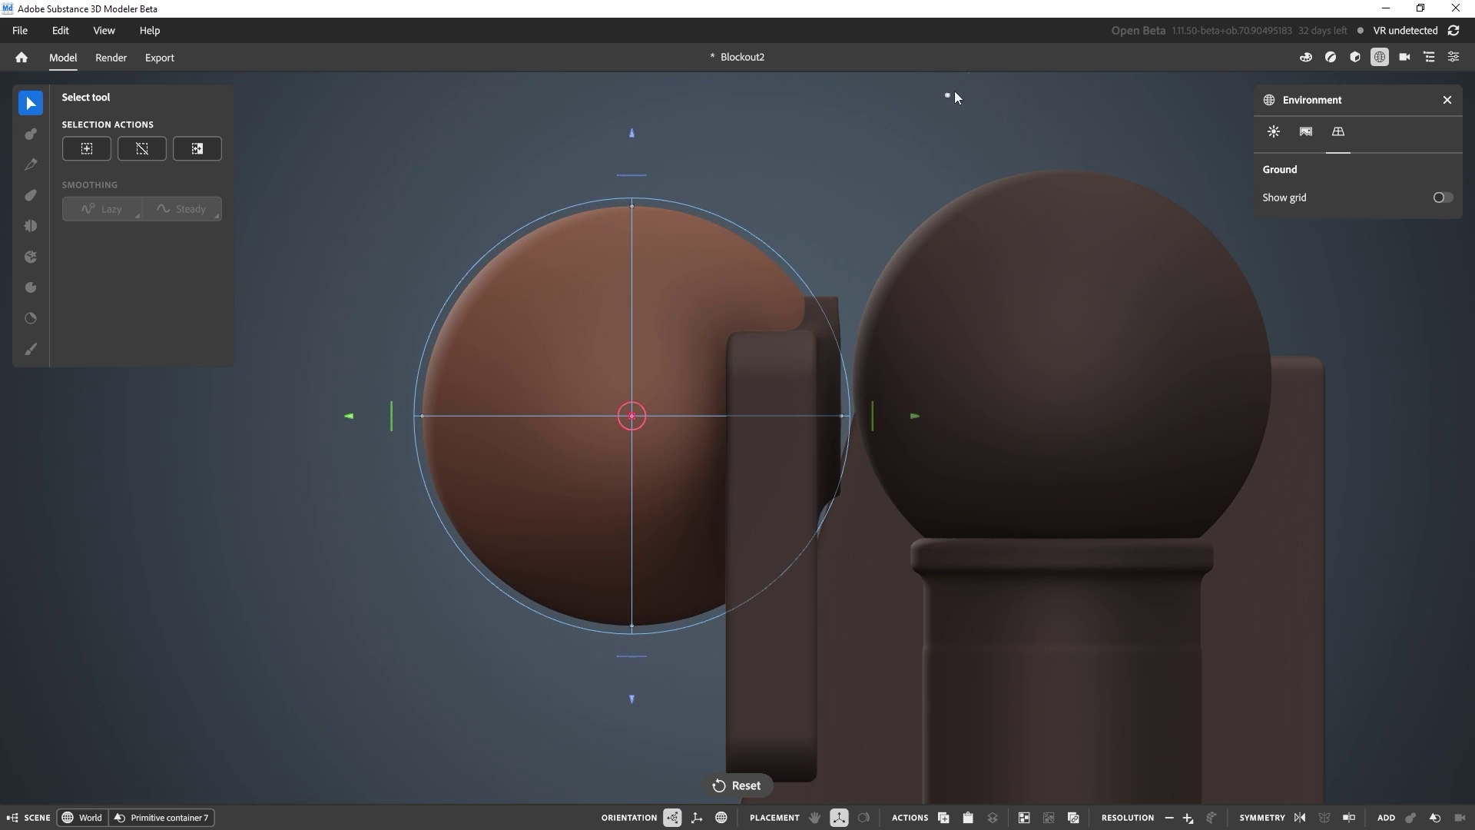
Step: Scale the sphere down to ring size, flatten it into a lens and push it into the front of the viewer's ring
drag(952, 91, 764, 259)
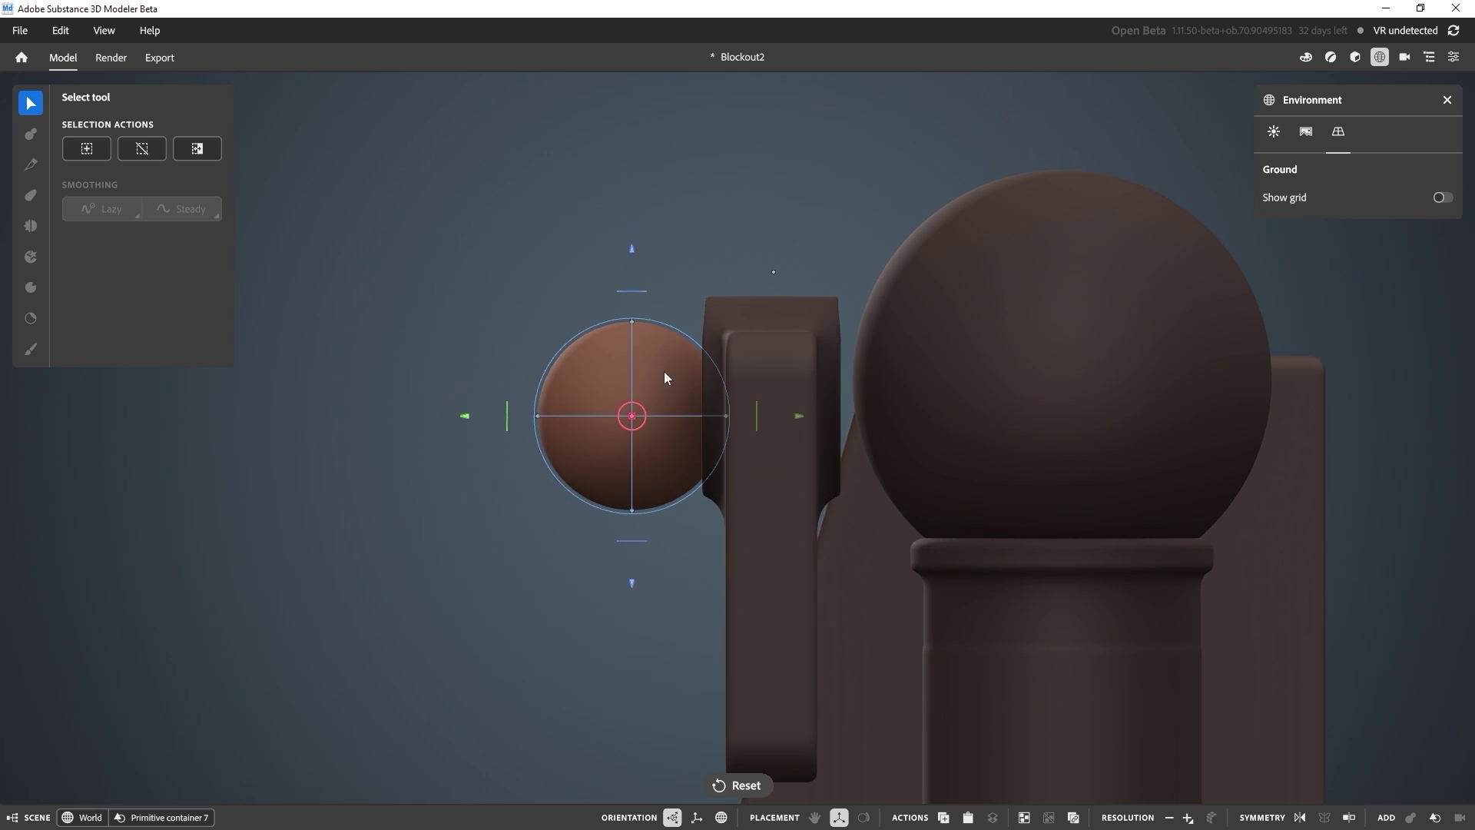
drag(727, 415, 825, 400)
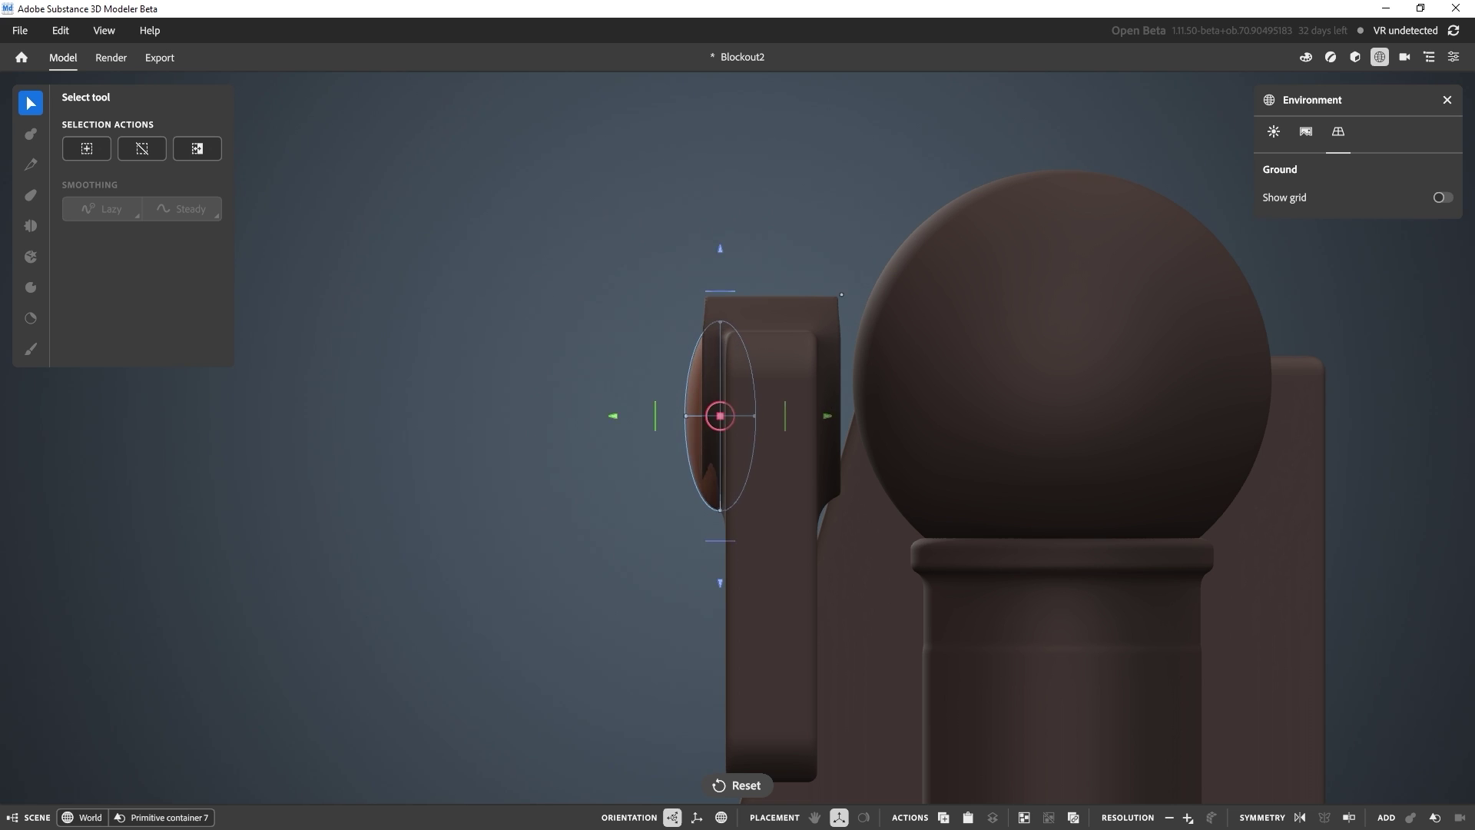
key(alt+Tab)
scroll(960, 391, up, 4)
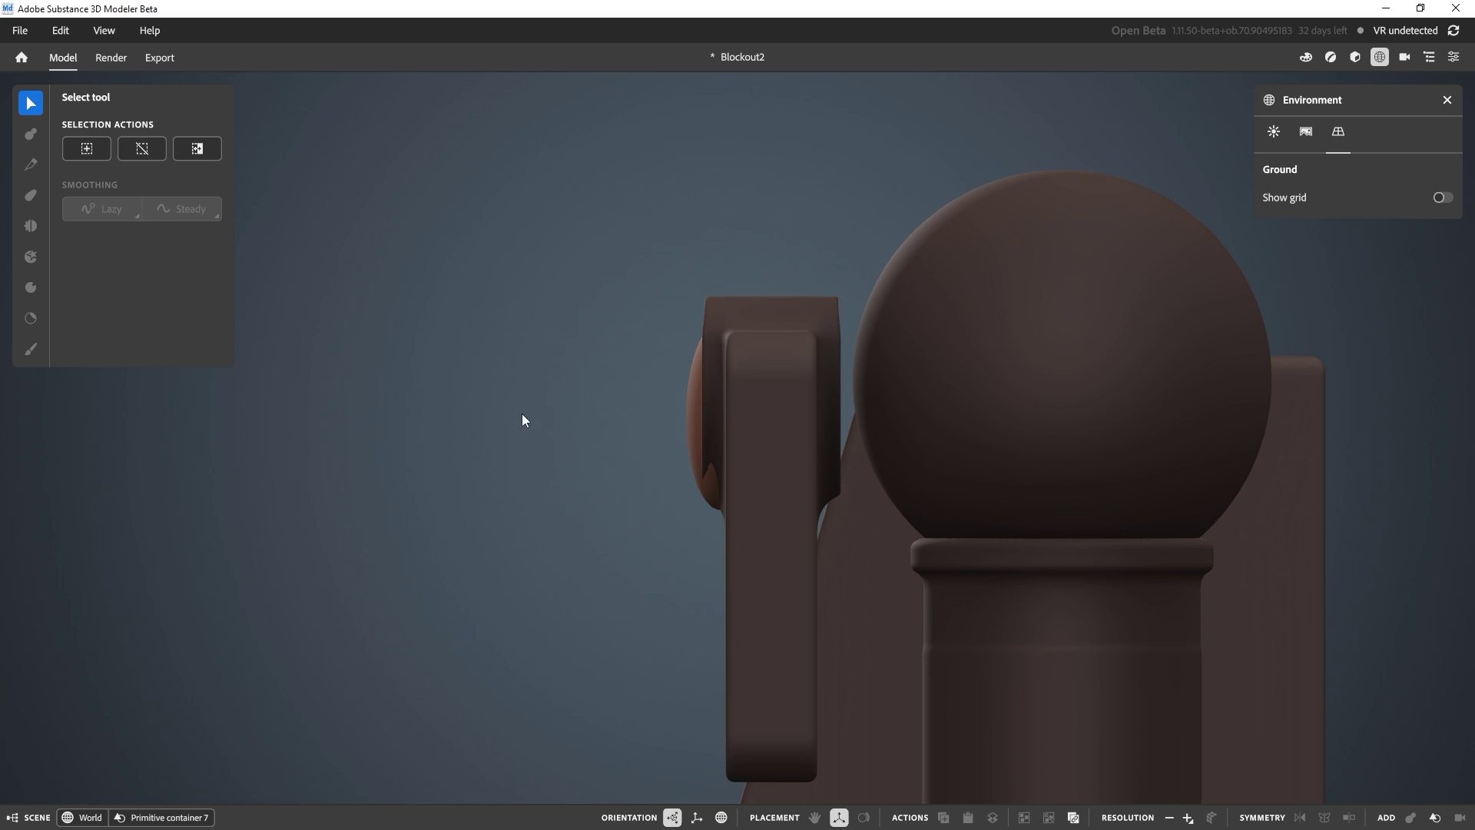
Step: Fit the flattened lens sphere inside the viewer's ring and center it horizontally and vertically from the front
alt+drag(551, 424, 744, 417)
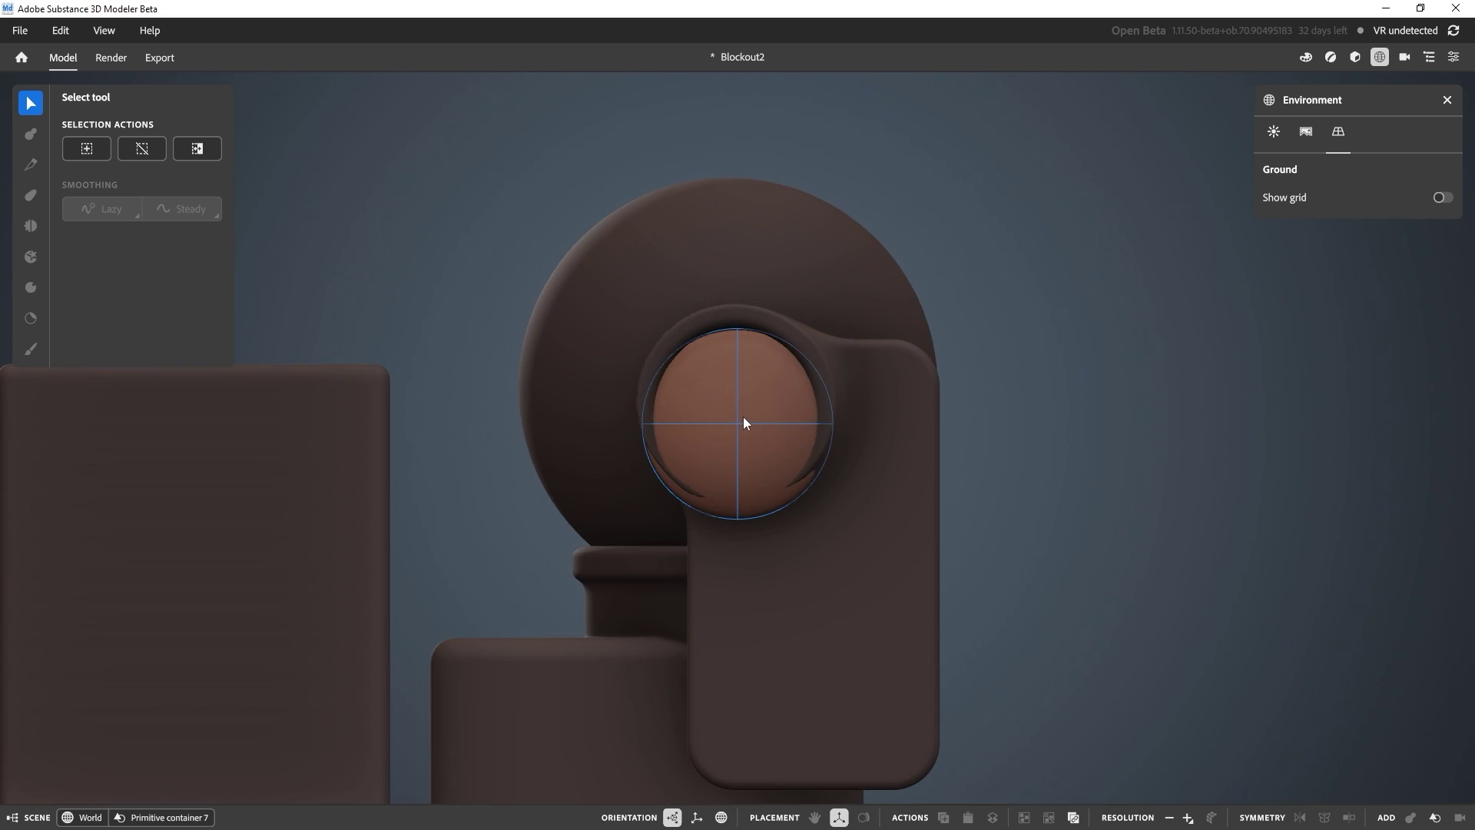
click(744, 416)
drag(843, 310, 741, 242)
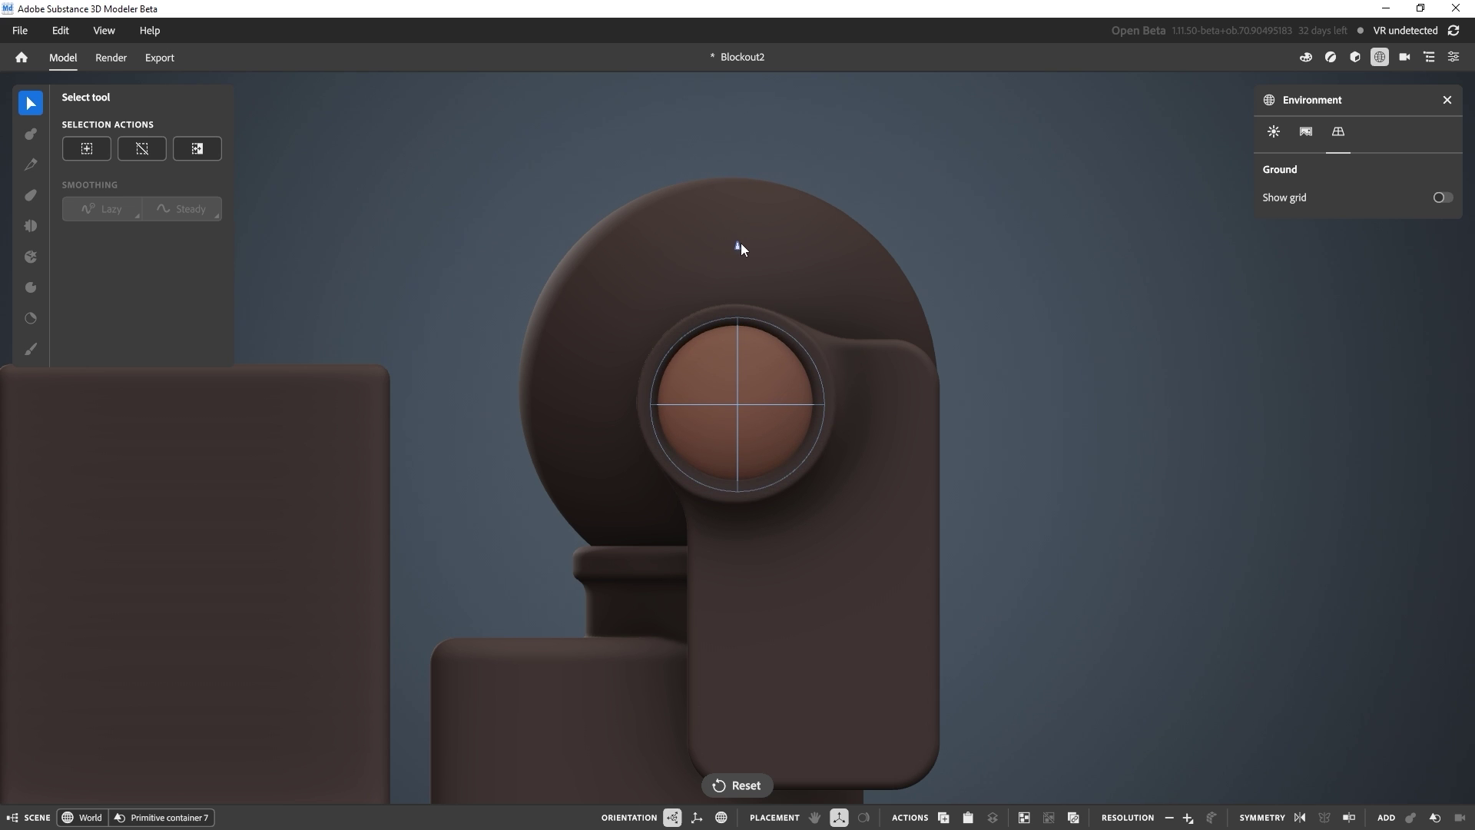
drag(897, 401, 893, 401)
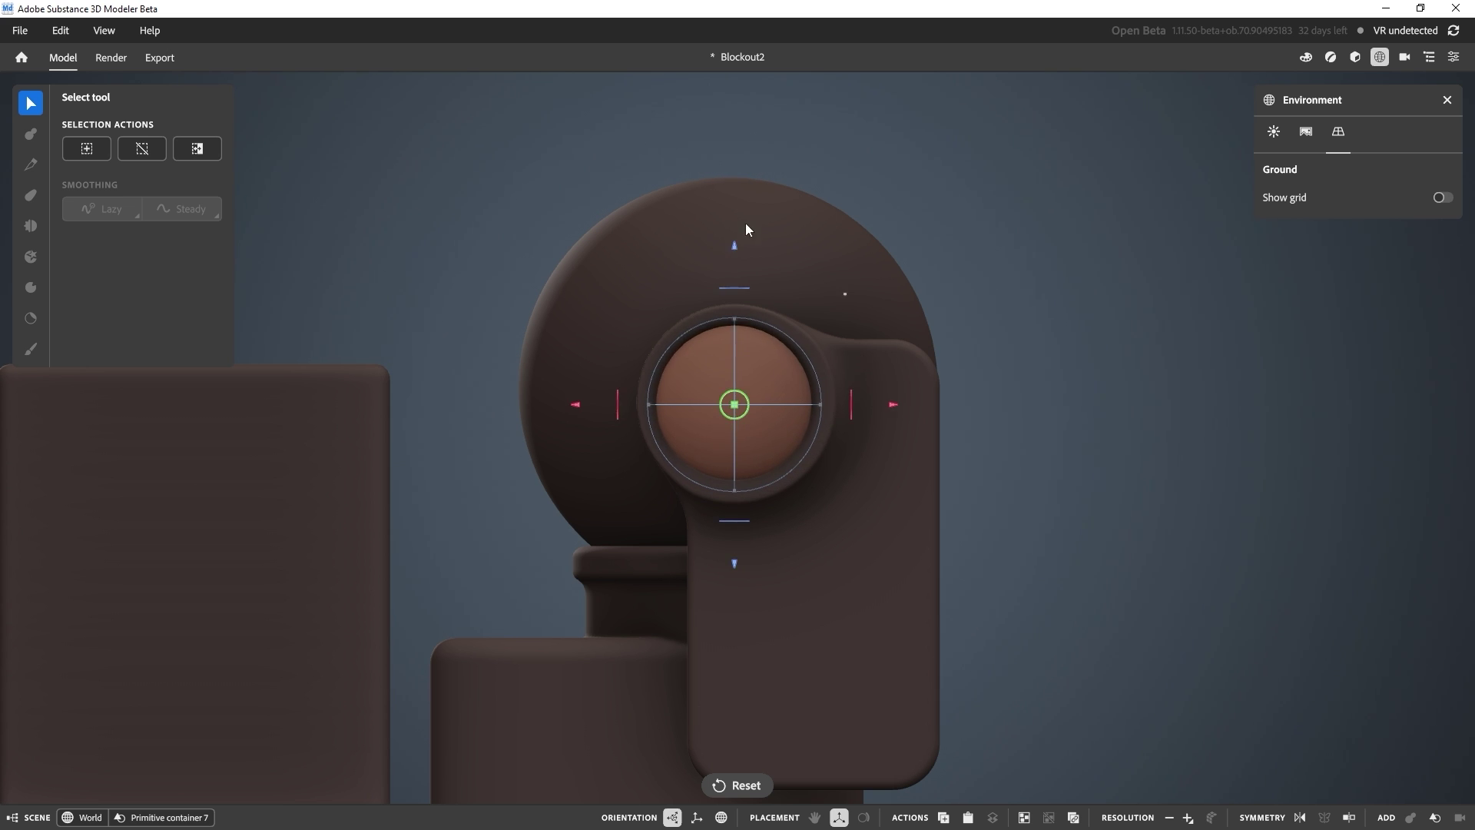
drag(735, 245, 735, 243)
right_drag(873, 550, 1005, 484)
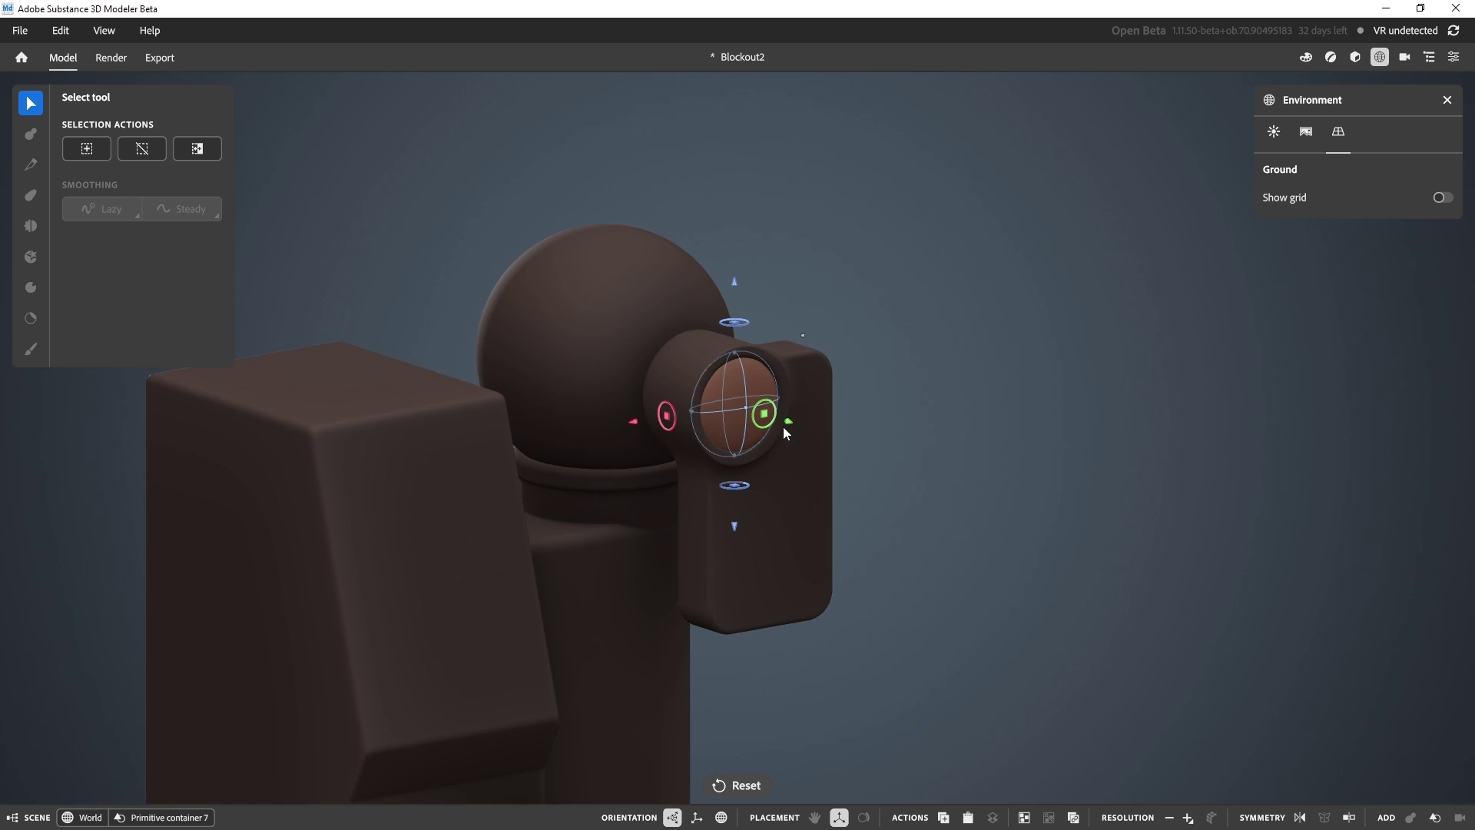
middle_drag(819, 493, 849, 466)
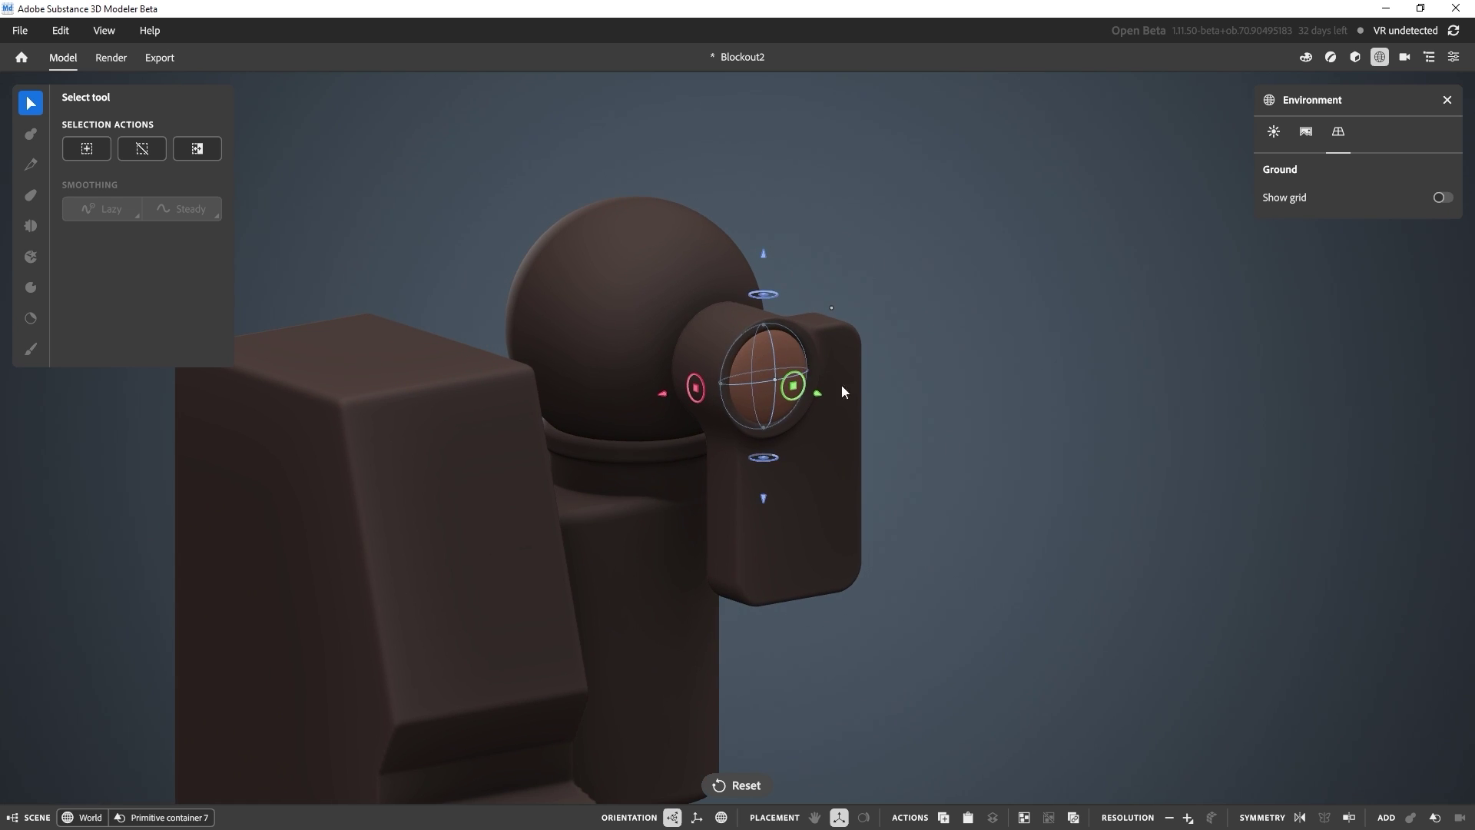
middle_drag(779, 396, 803, 382)
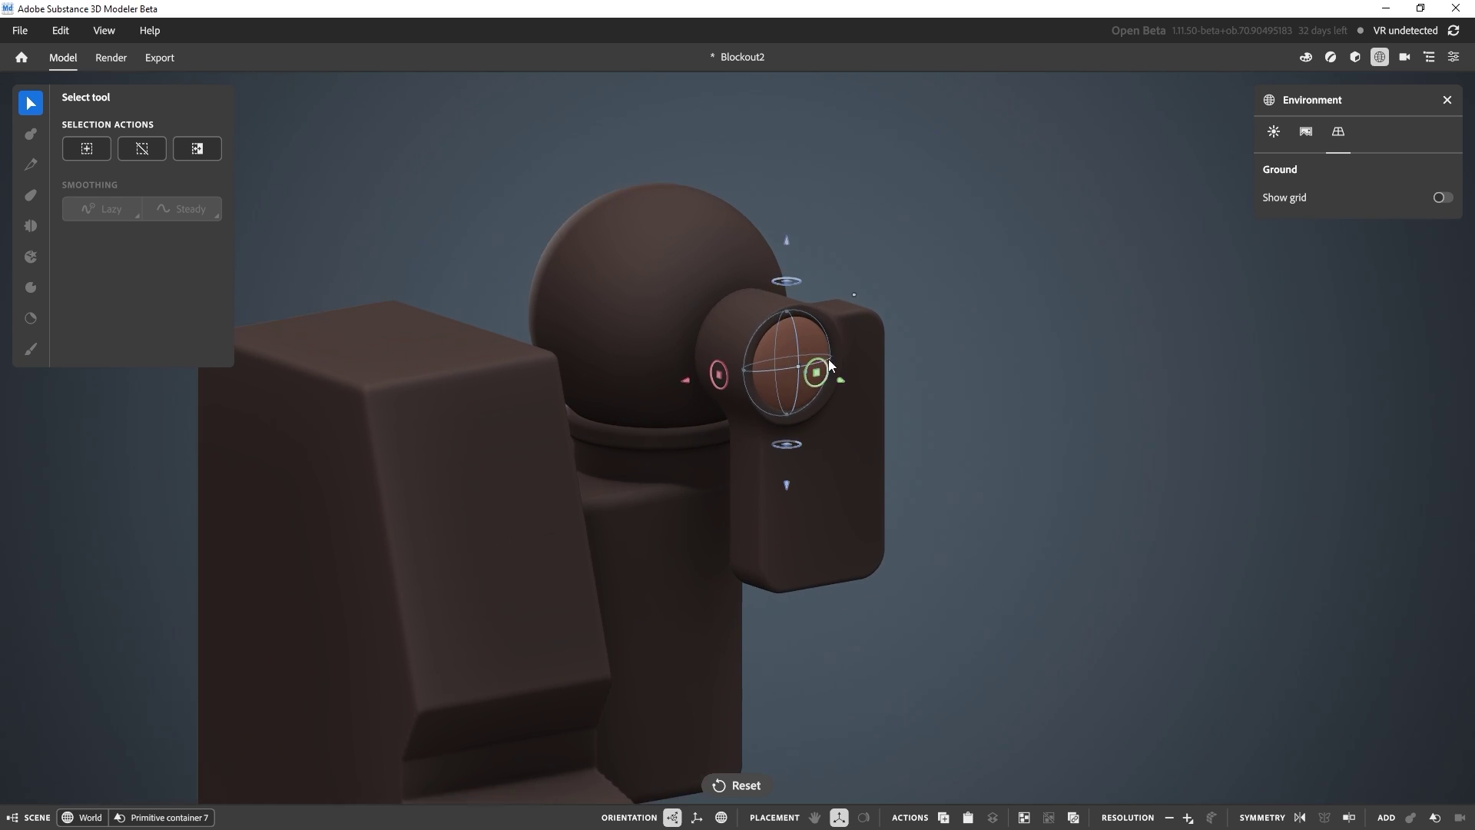
Step: Bulge the lens sphere slightly further out of the viewer's ring and return to World level
click(992, 395)
right_drag(1017, 389, 652, 399)
click(816, 367)
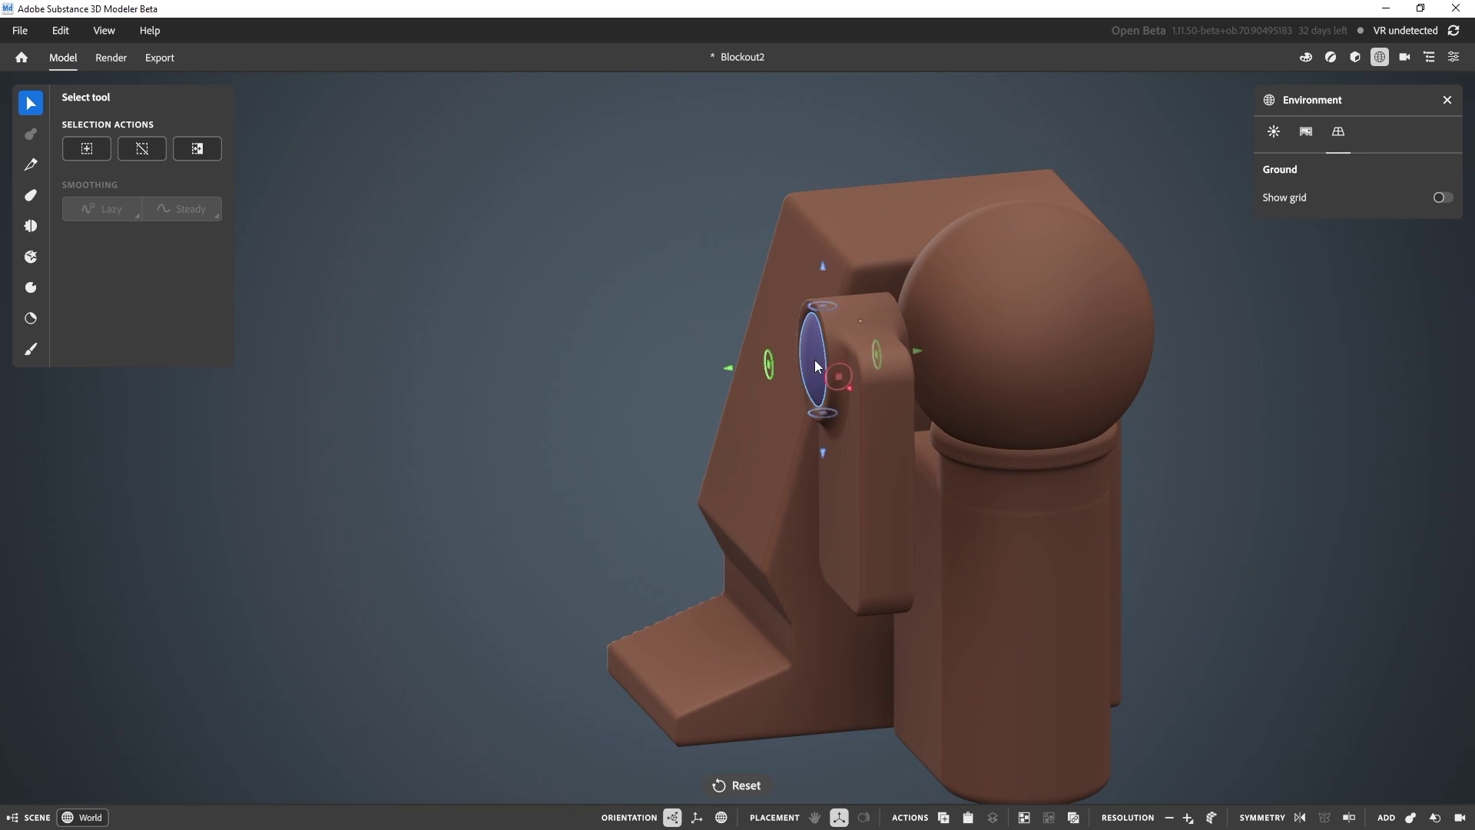
click(810, 359)
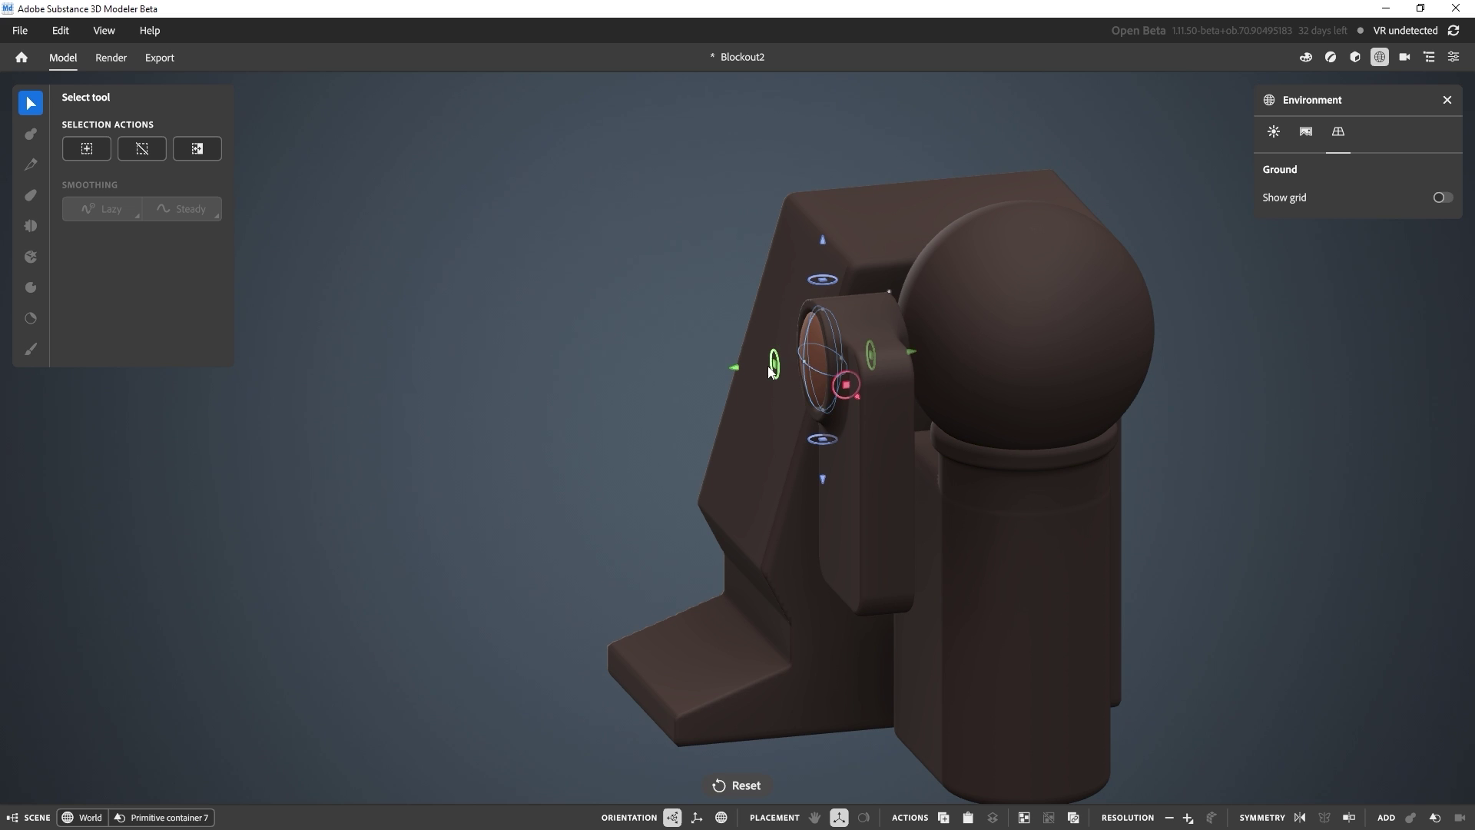
drag(804, 362, 799, 362)
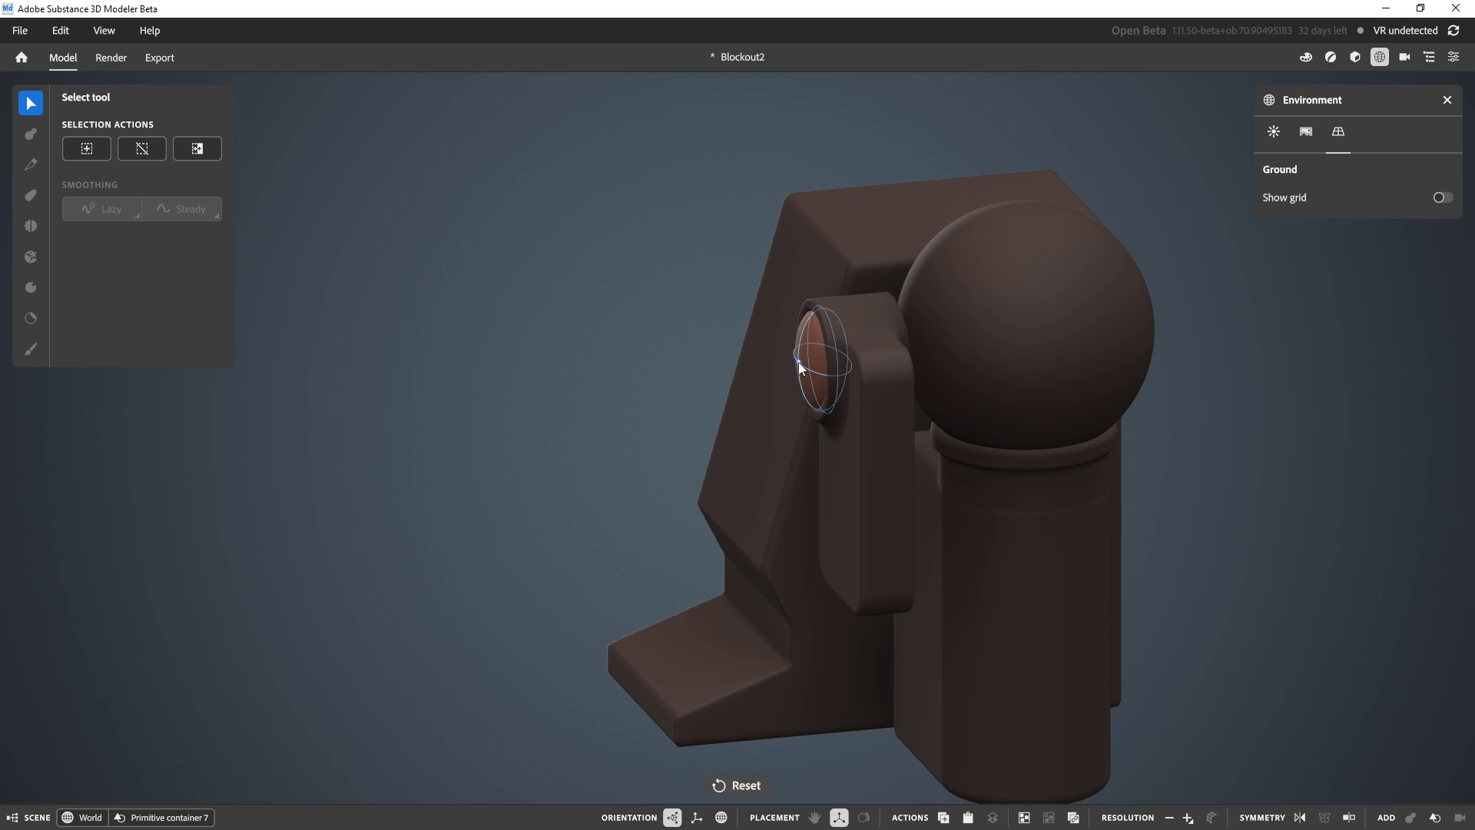
double_click(631, 348)
alt+drag(701, 375, 906, 375)
middle_drag(906, 375, 1026, 385)
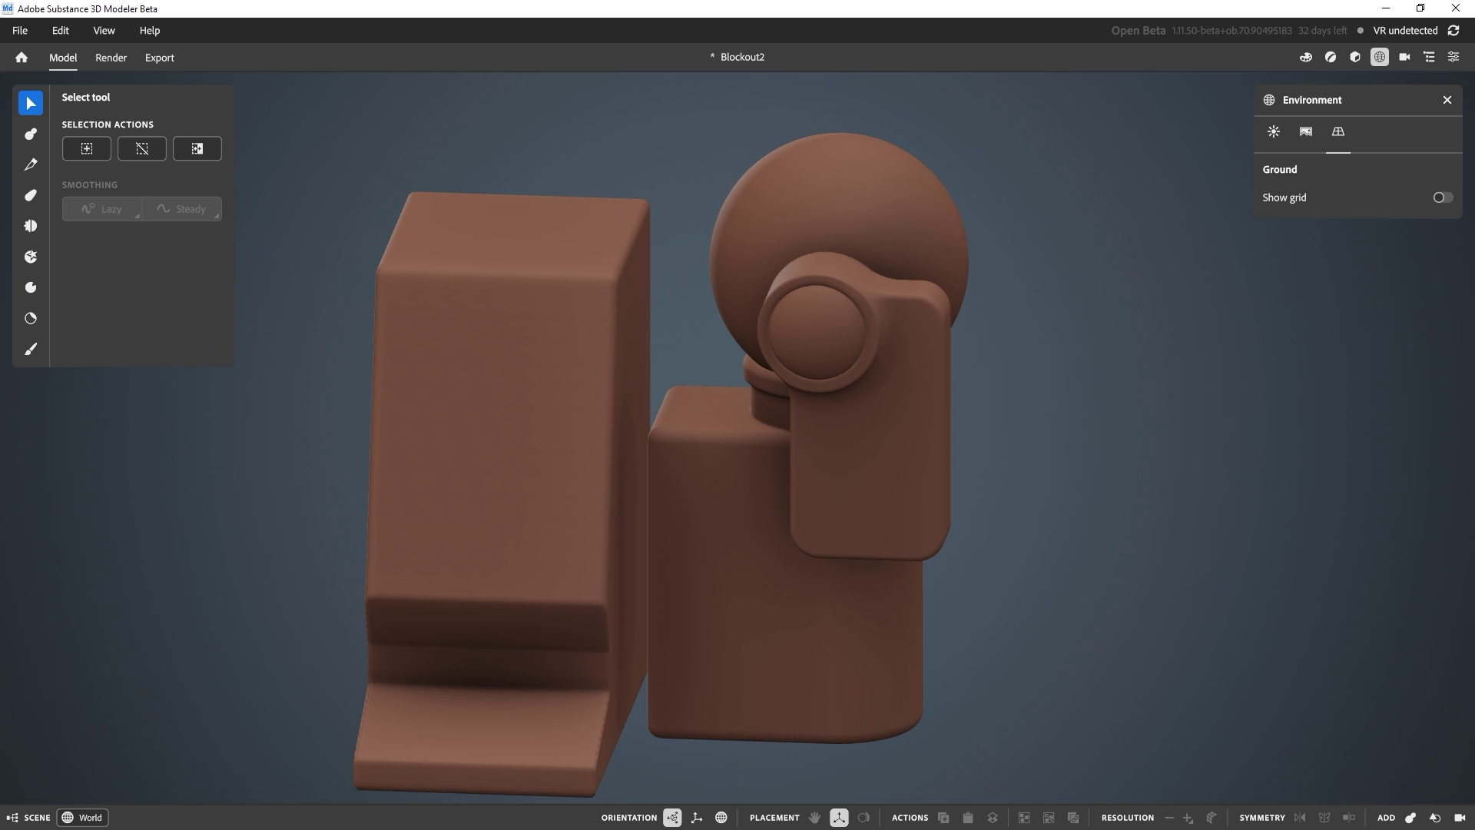
Step: Compare the viewer's body, lens and side profile in the concept art with the blocked-out model
key(alt+Tab)
middle_drag(829, 424, 908, 402)
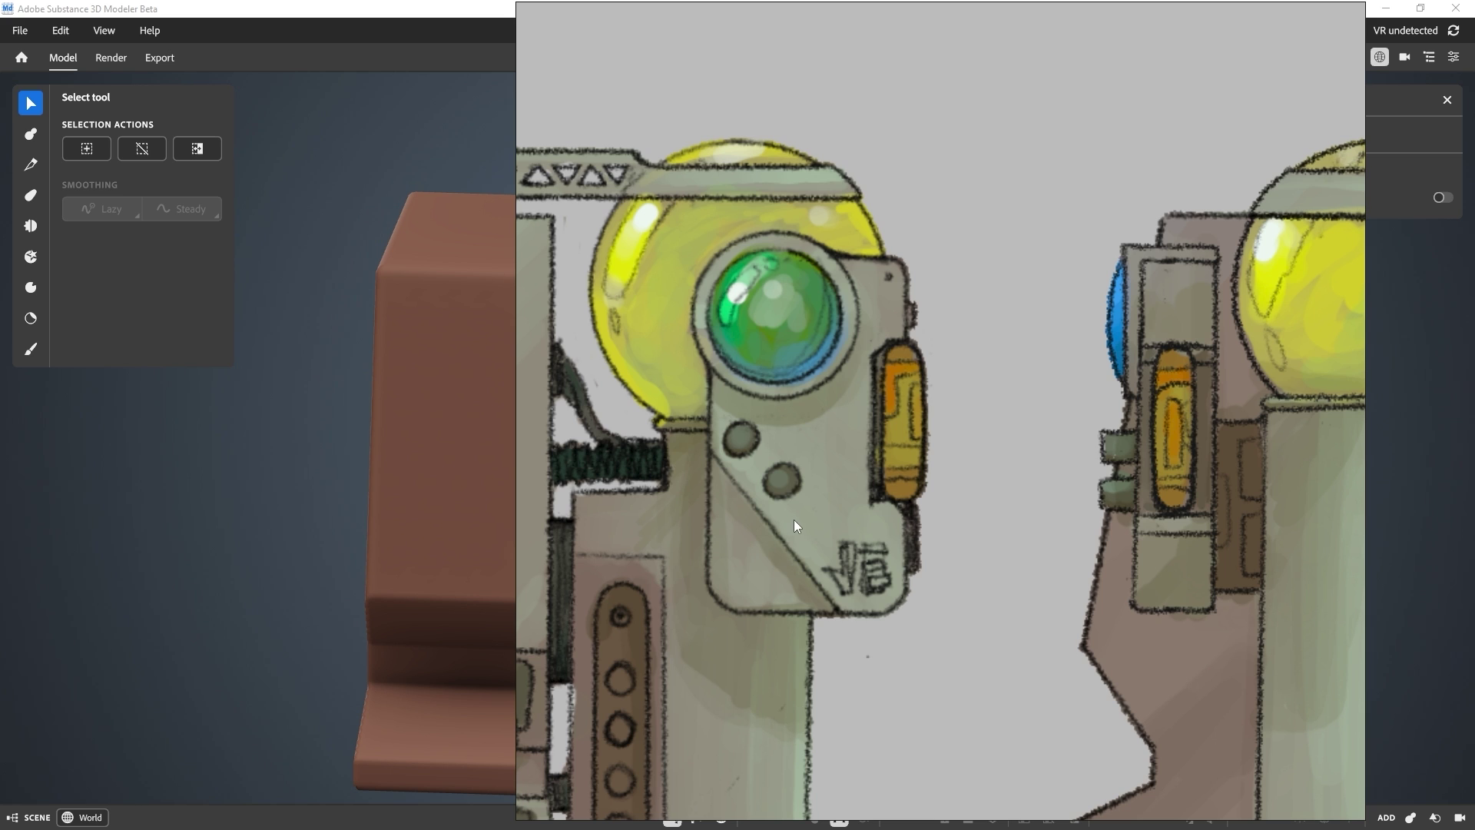
scroll(794, 516, down, 3)
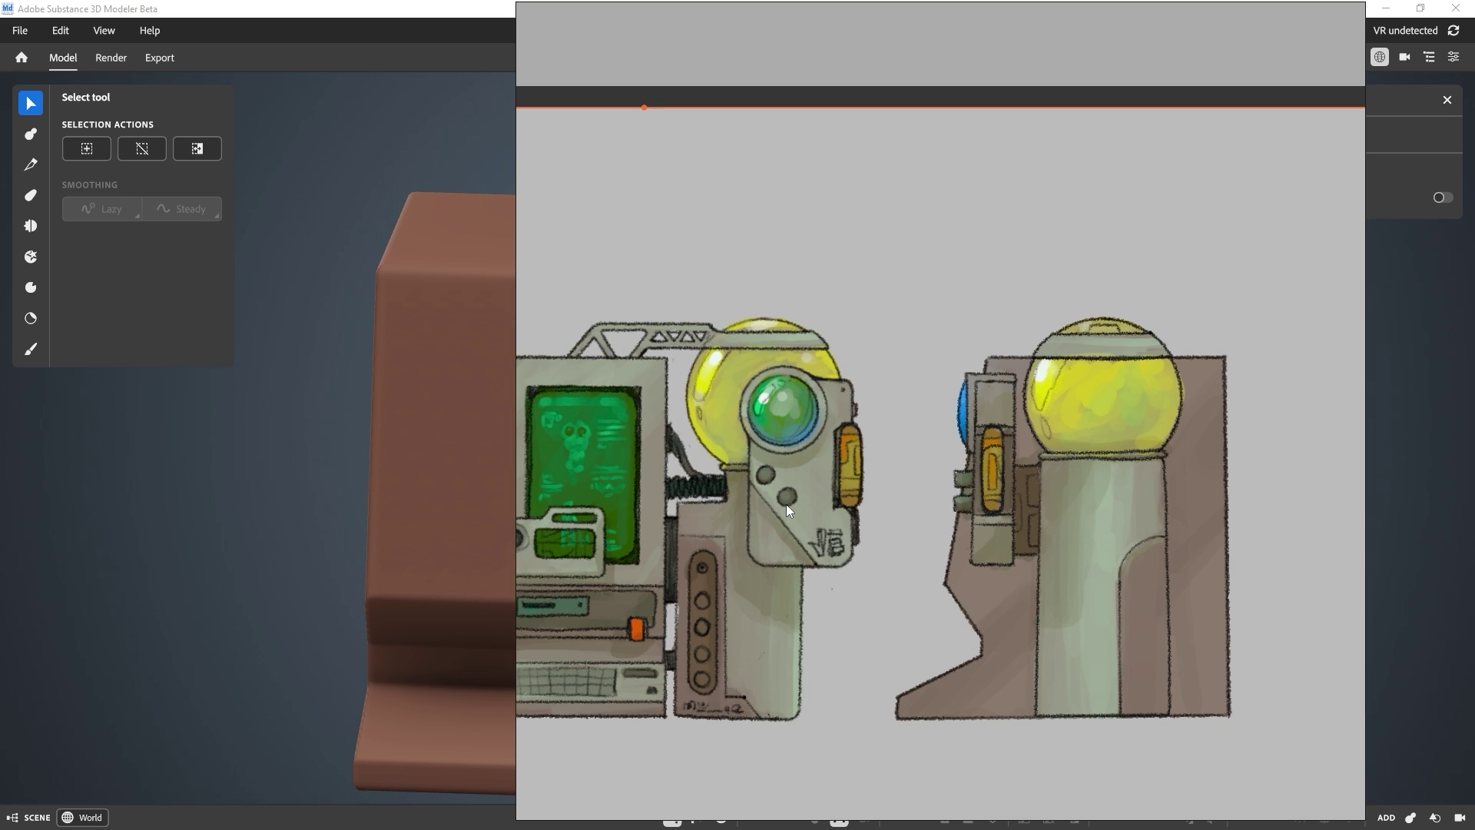
key(alt+Tab)
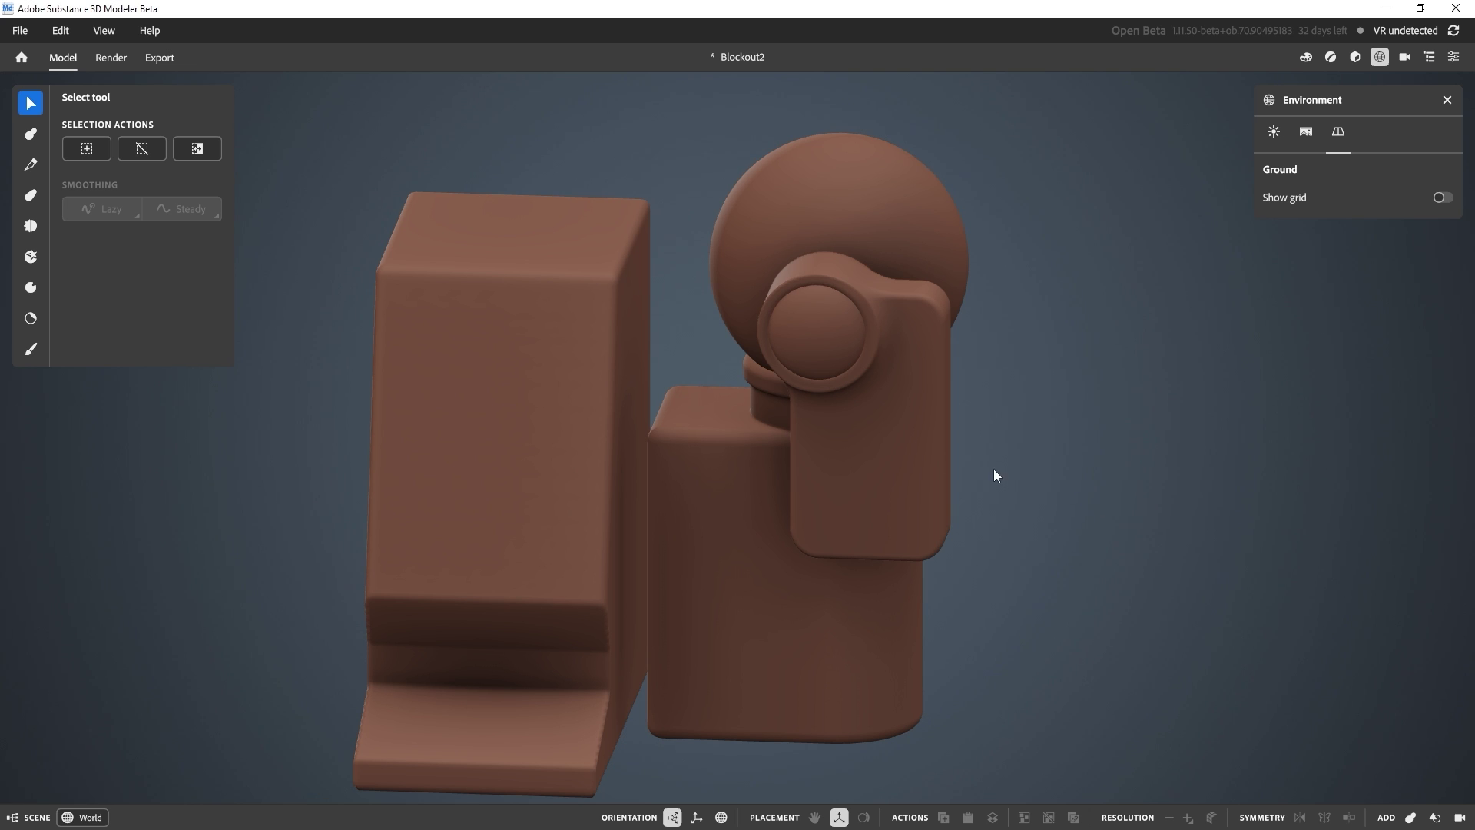
alt+drag(1034, 487, 1027, 462)
alt+middle_drag(1013, 498, 1013, 480)
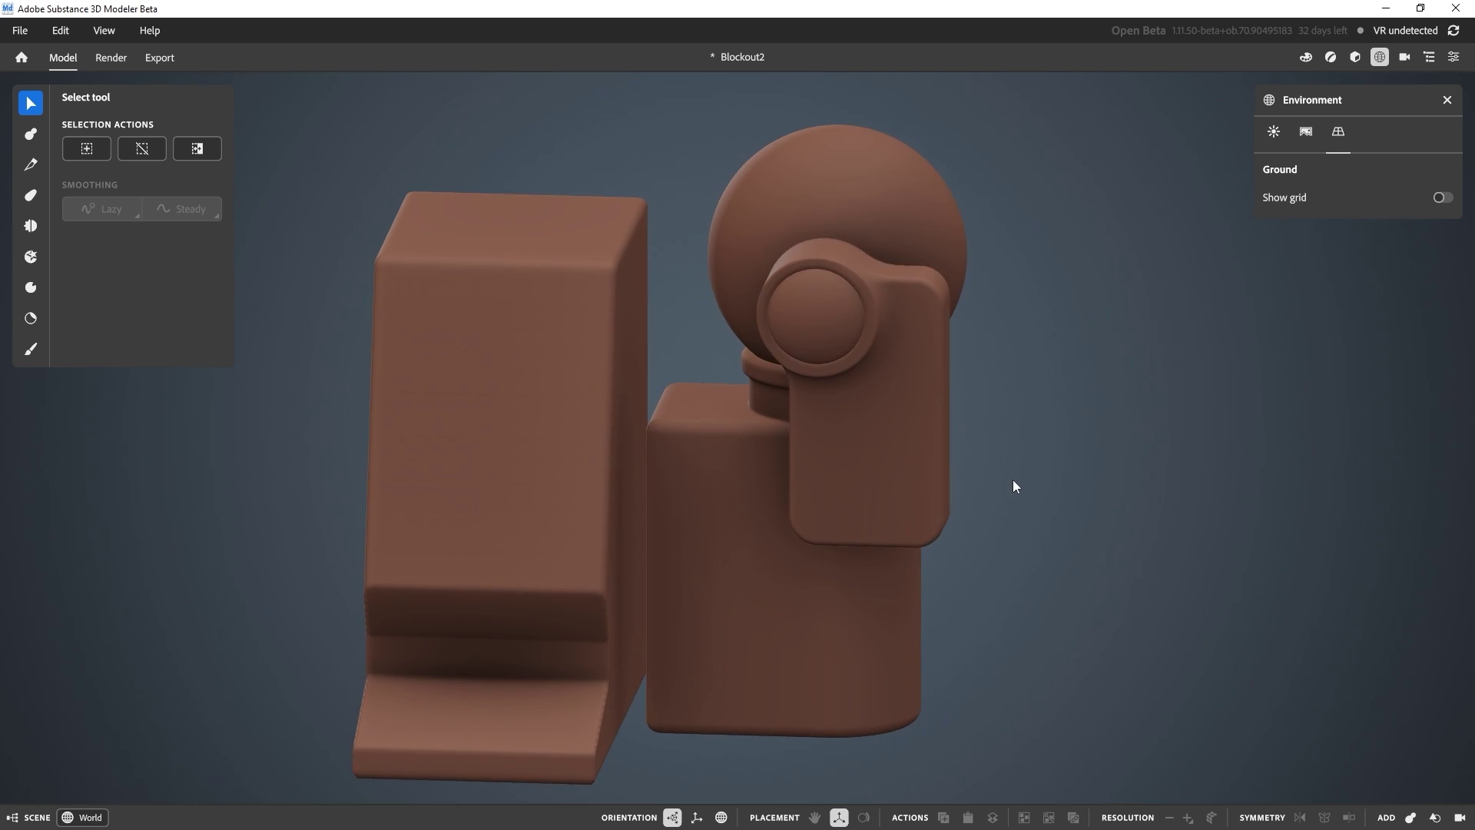
Step: Enter the viewer container, select its rounded box body and show its primitives in the scene hierarchy
click(918, 433)
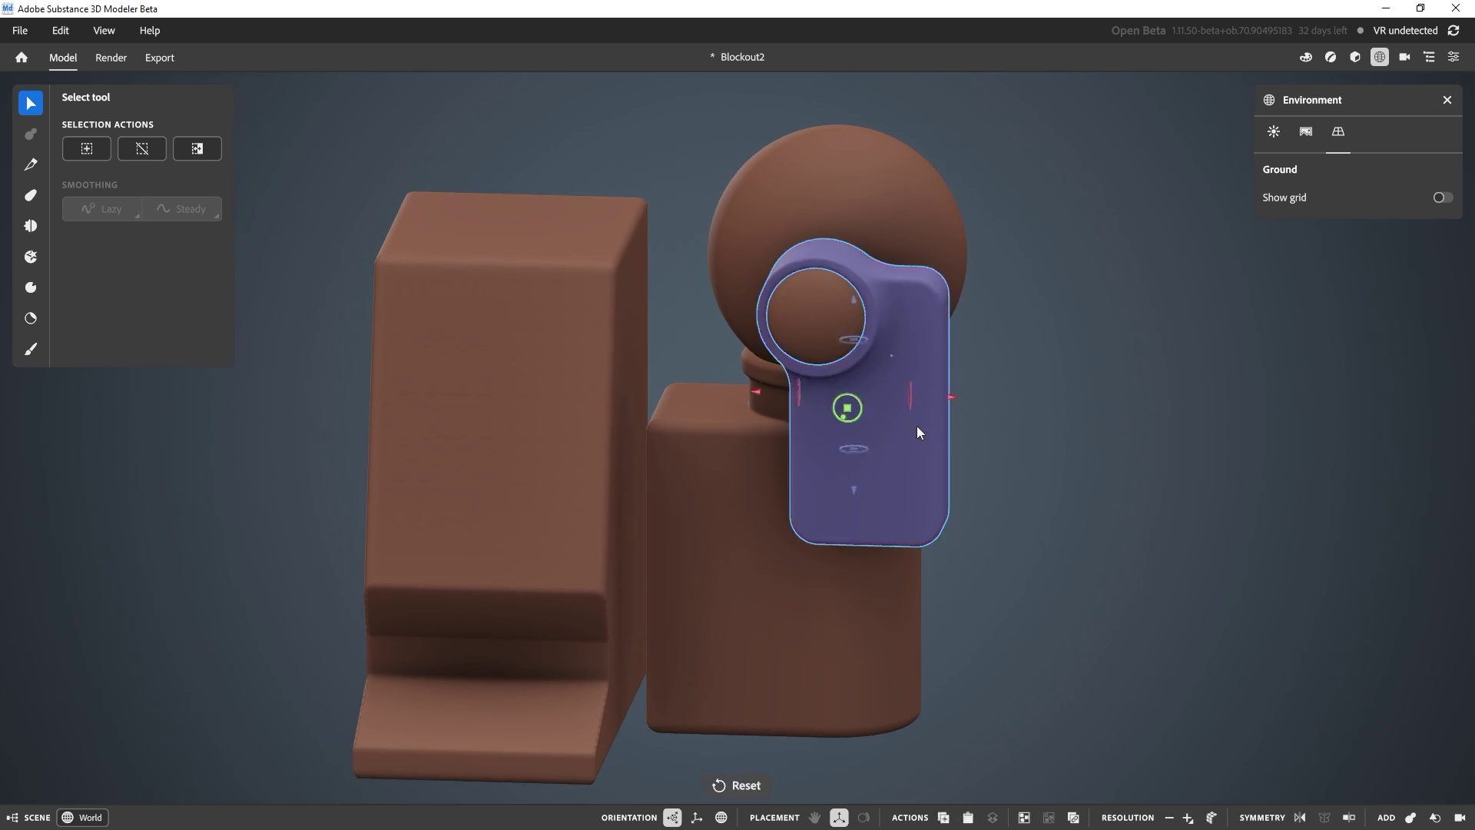
right_drag(1087, 494, 1100, 471)
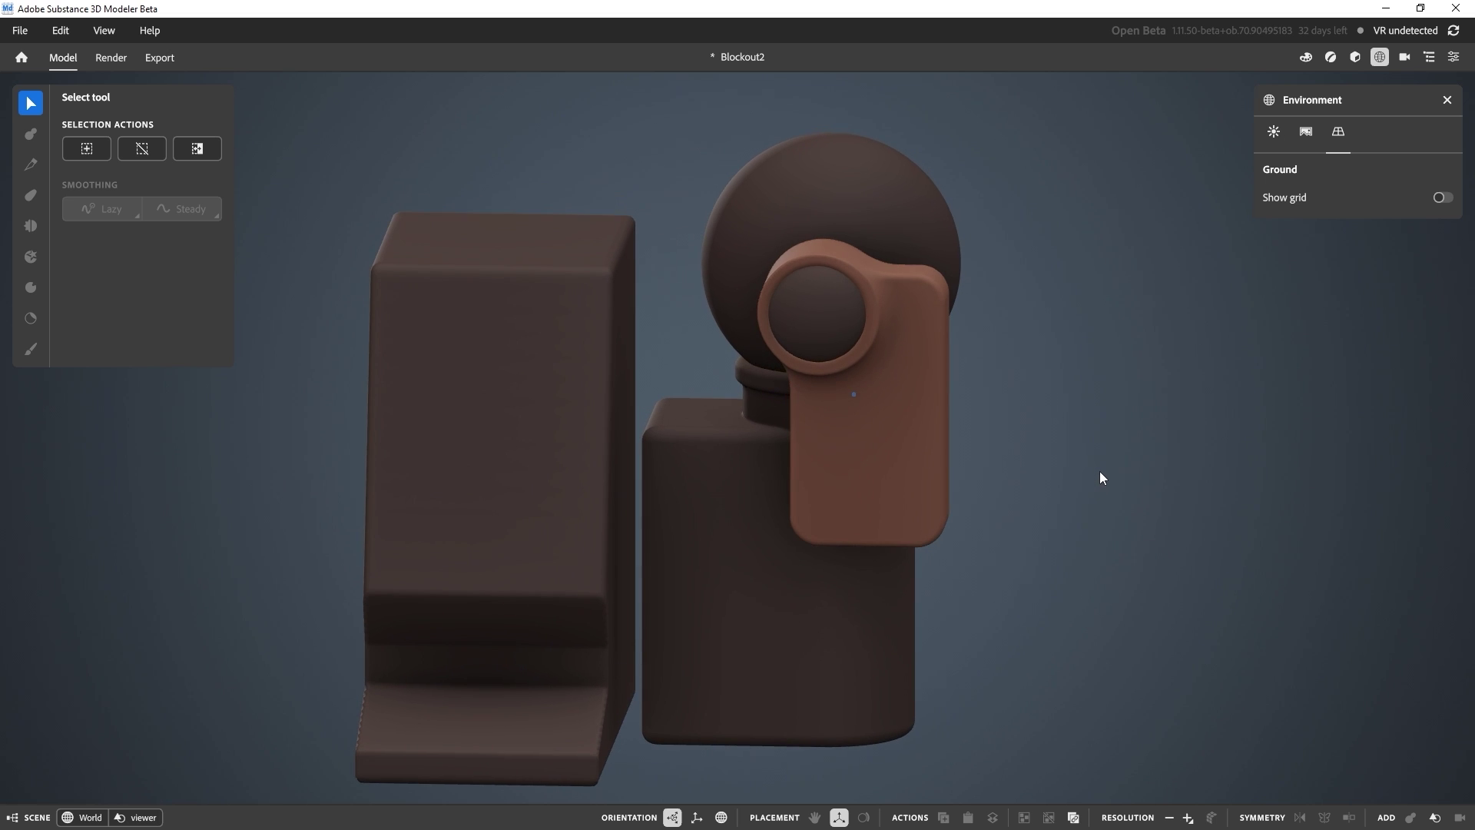
alt+shift+drag(998, 463, 924, 441)
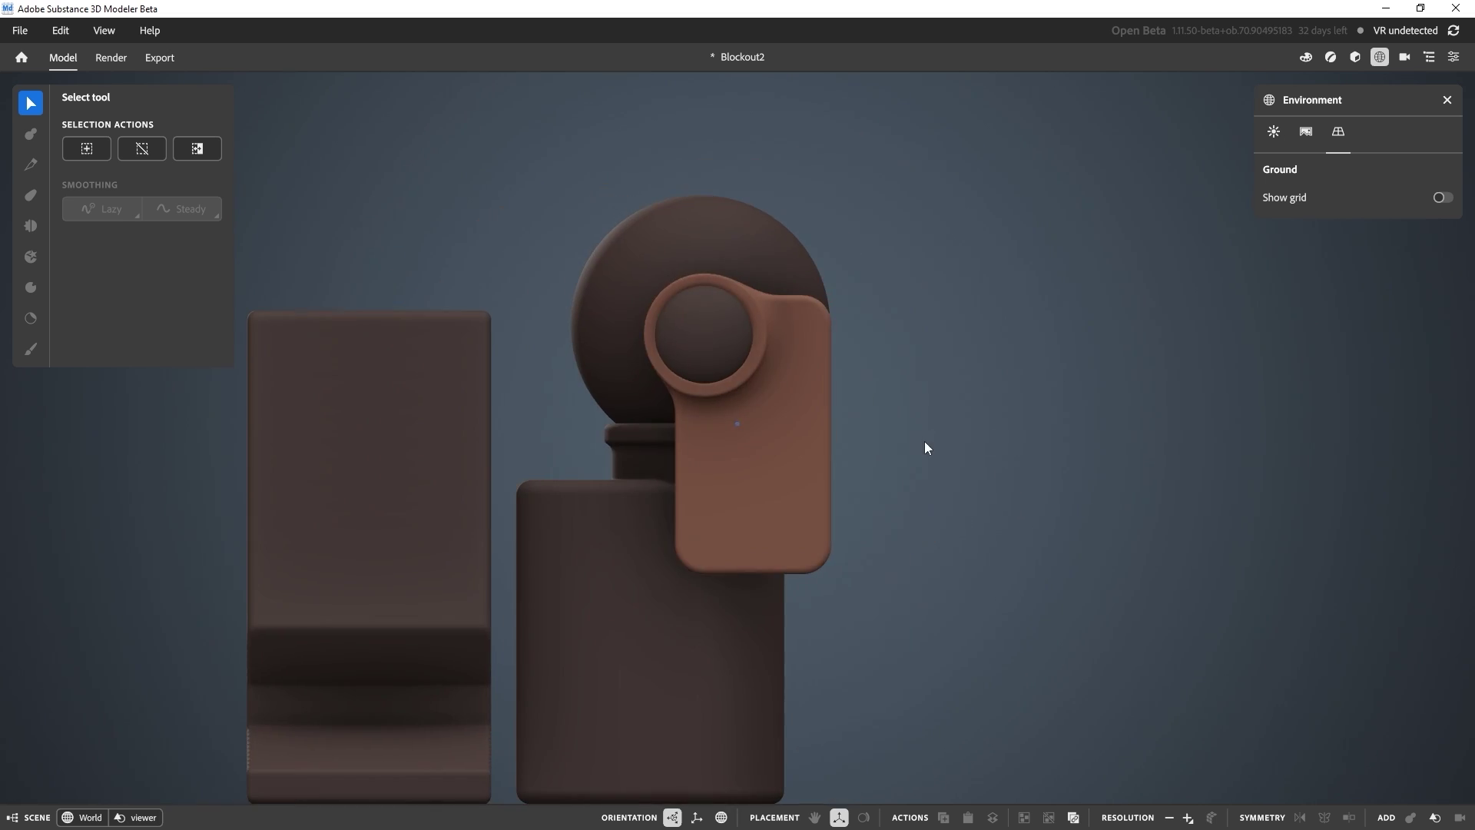
alt+middle_drag(719, 378, 643, 310)
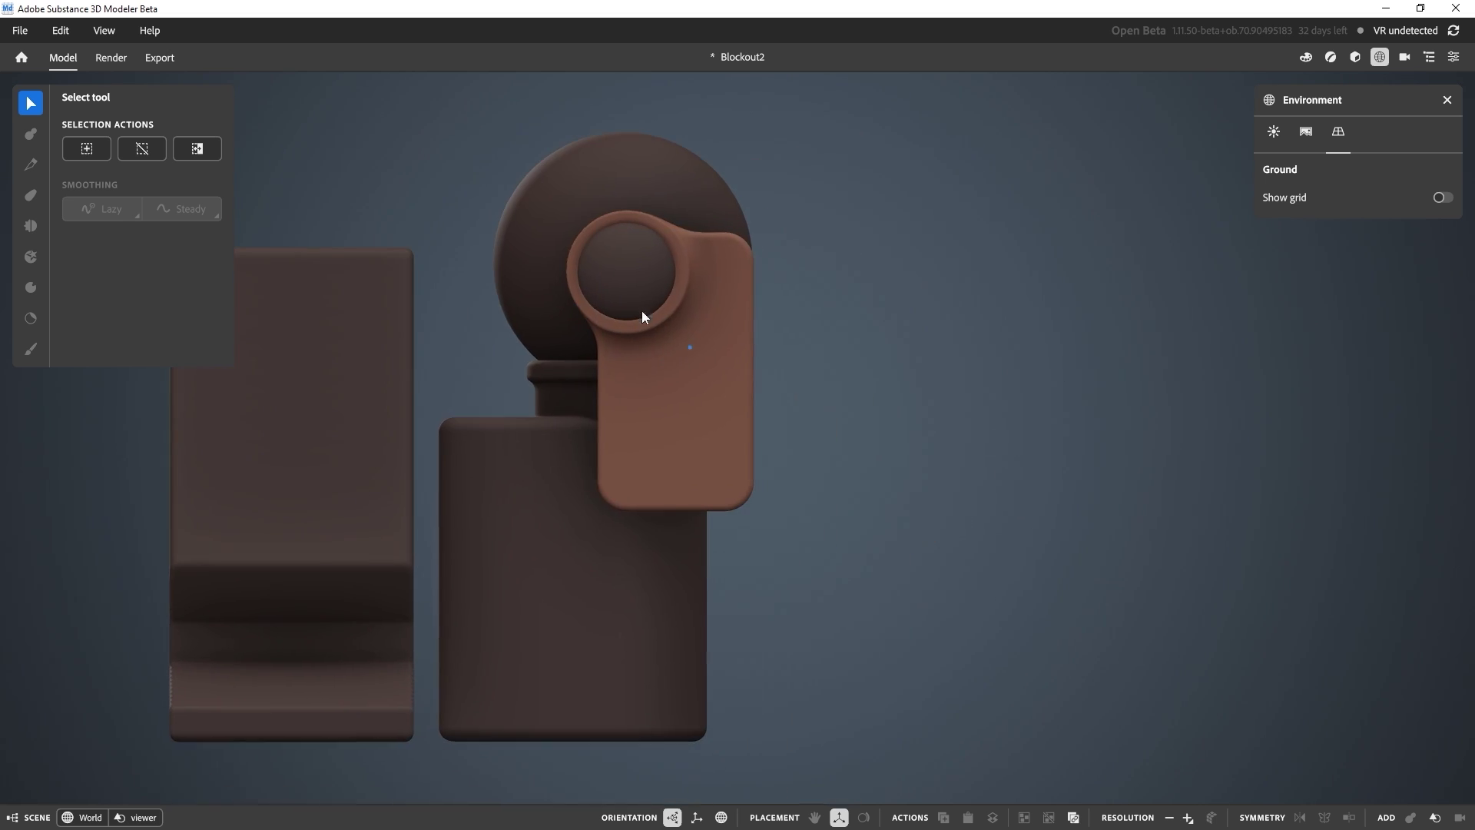
click(685, 424)
click(1429, 57)
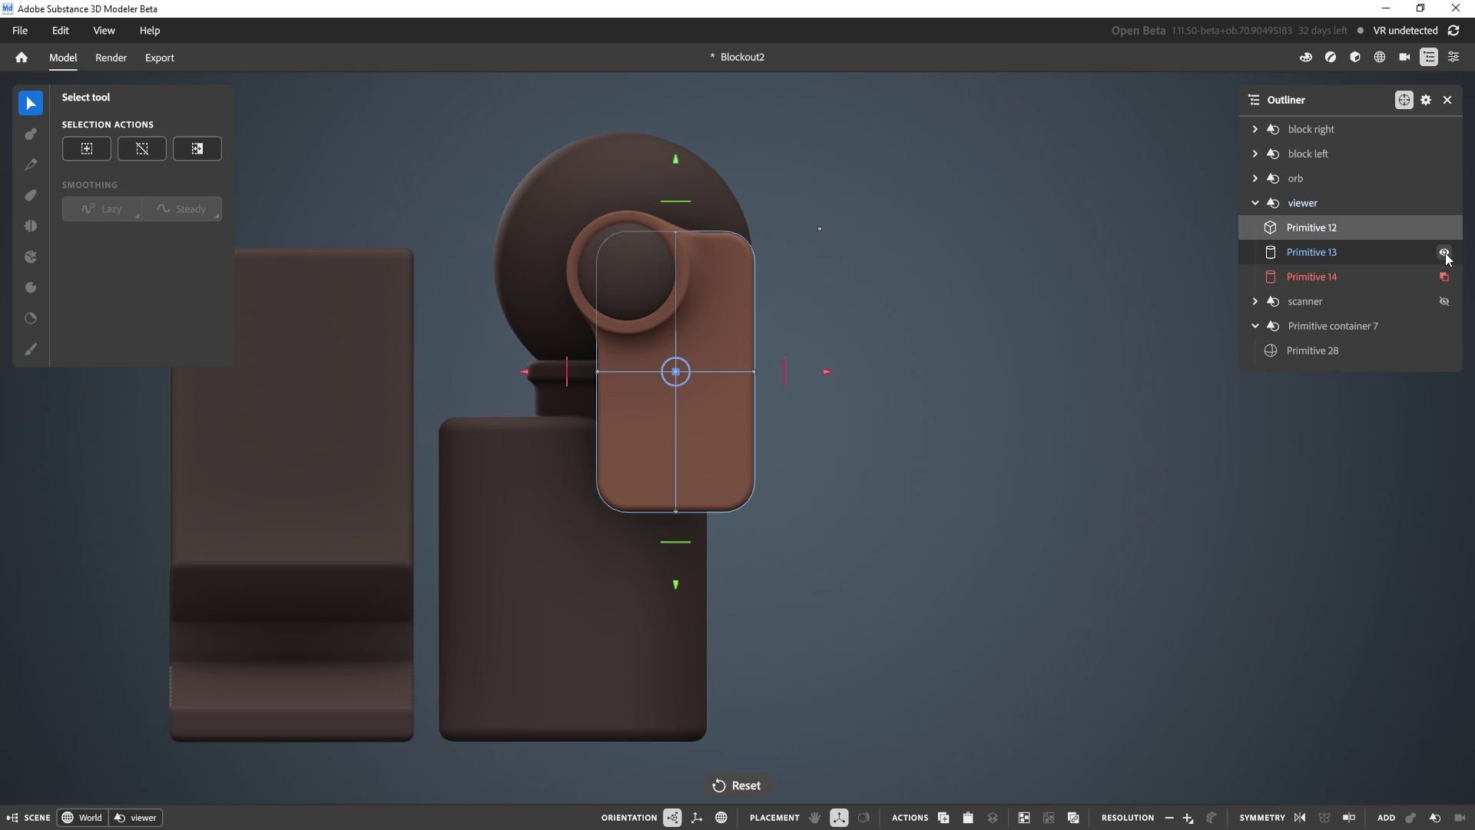
Step: Select the cylinder that forms the viewer's ring and examine its Blending setting with the body
click(620, 217)
alt+drag(804, 208, 661, 228)
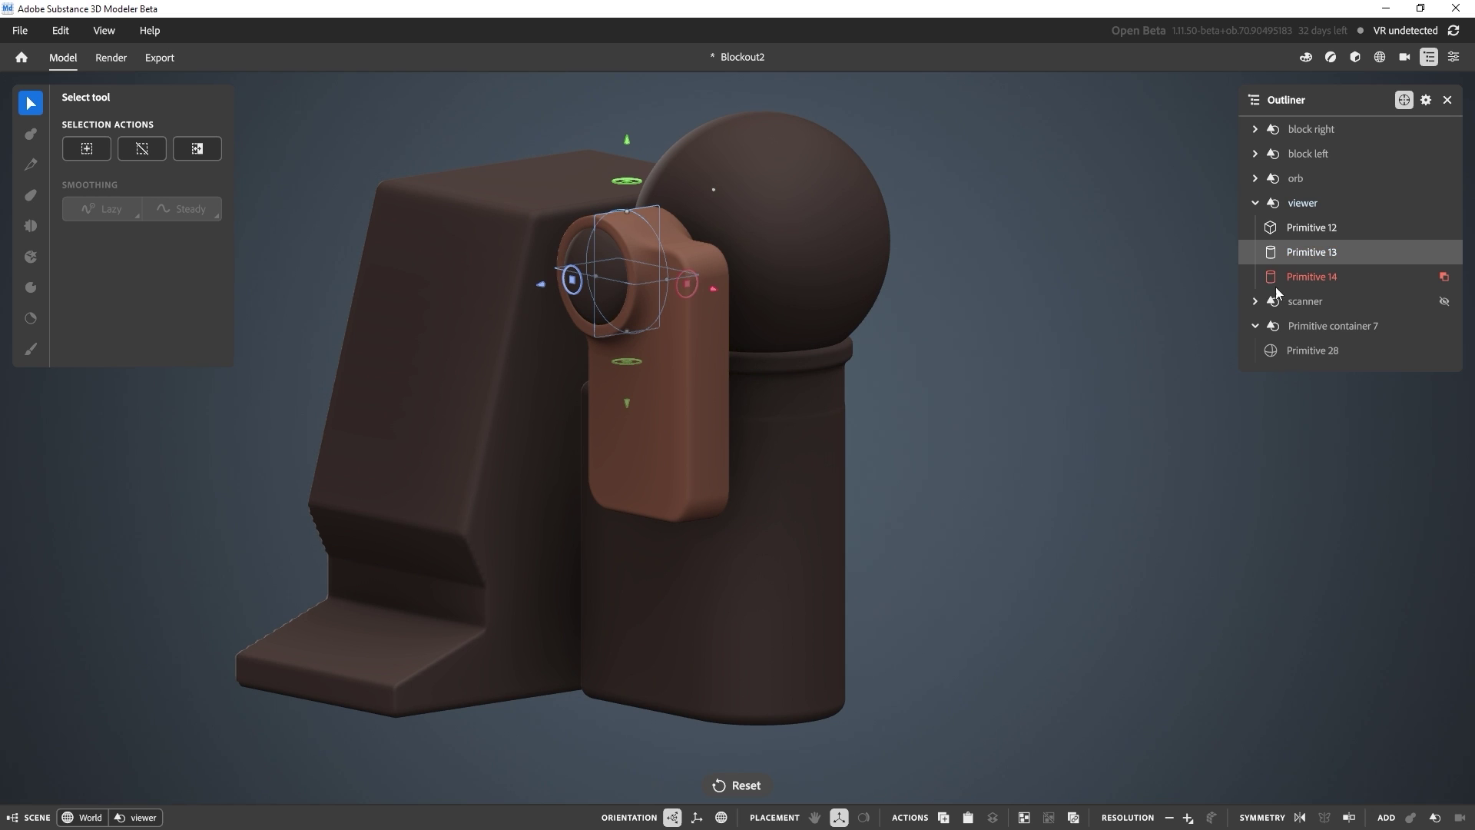
click(1454, 57)
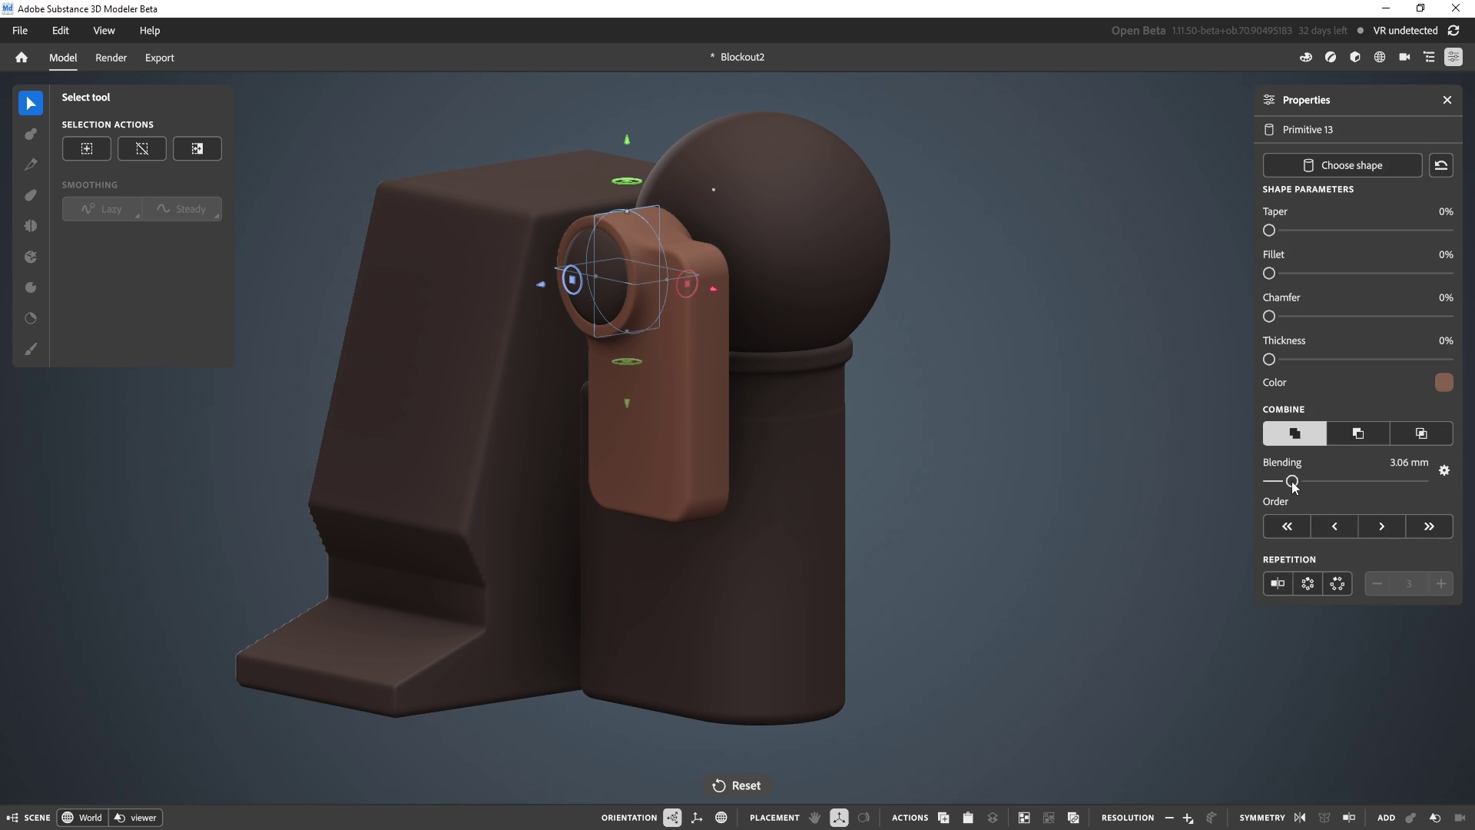
drag(1282, 481, 1291, 484)
Step: Select the viewer's subtractive cylinder, Primitive 14, in the scene hierarchy and inspect the ring's hollow up close
click(1429, 57)
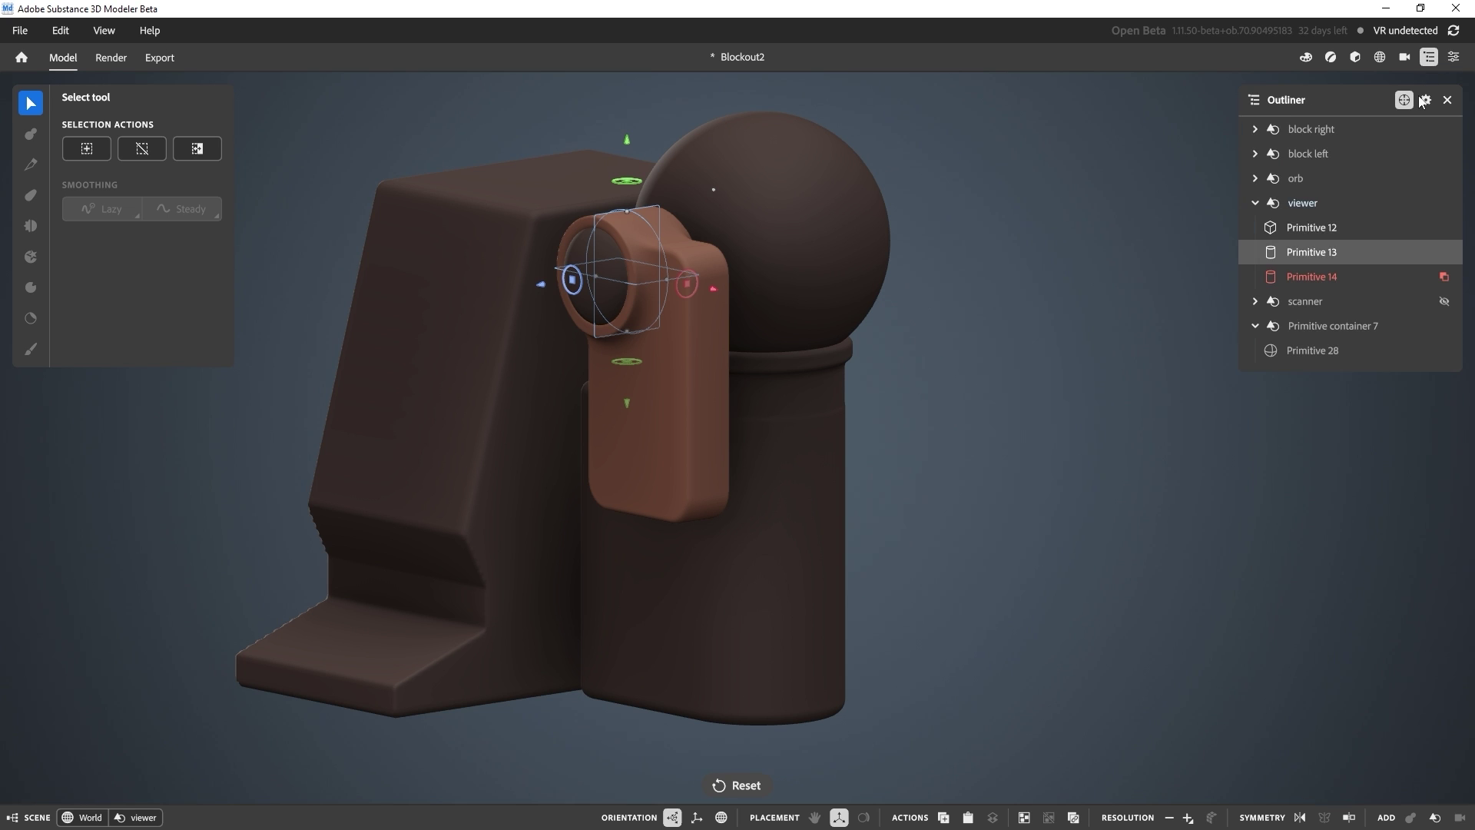
click(1315, 284)
scroll(626, 318, up, 3)
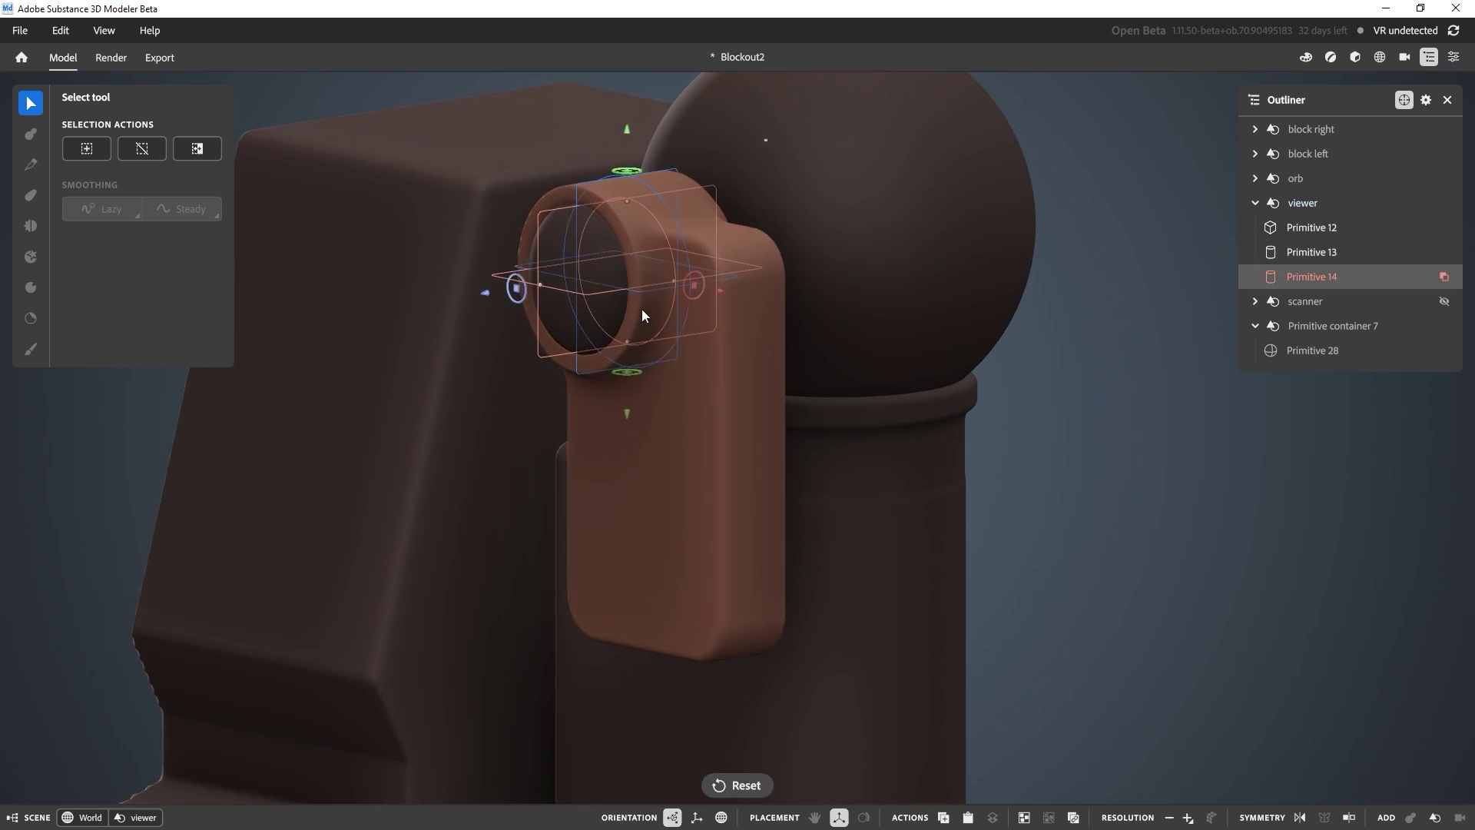
Step: Try moving the subtractive cylinder out of the ring to the body's upper corner and undo the move
scroll(642, 309, up, 2)
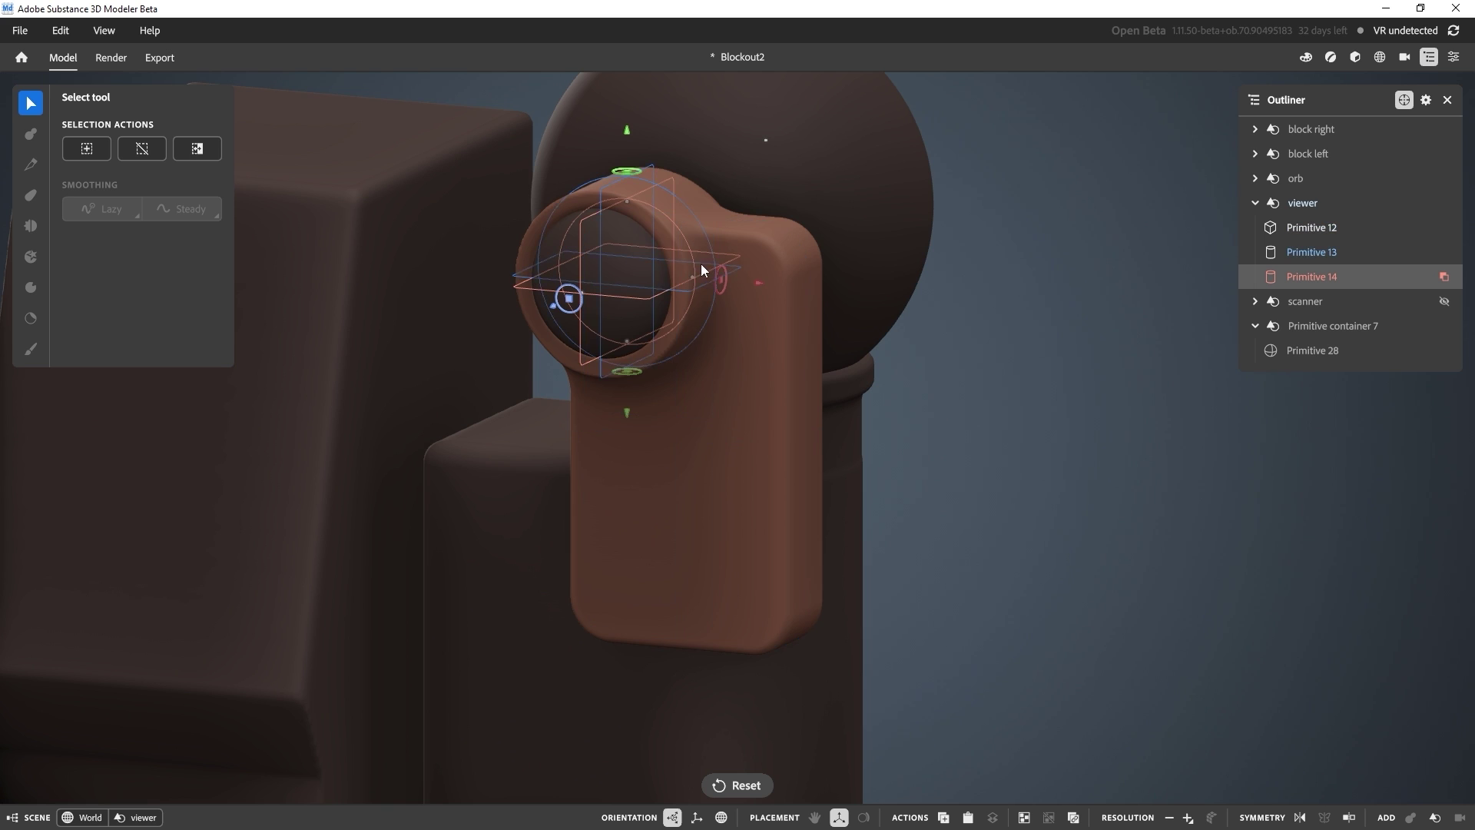
alt+drag(701, 264, 954, 289)
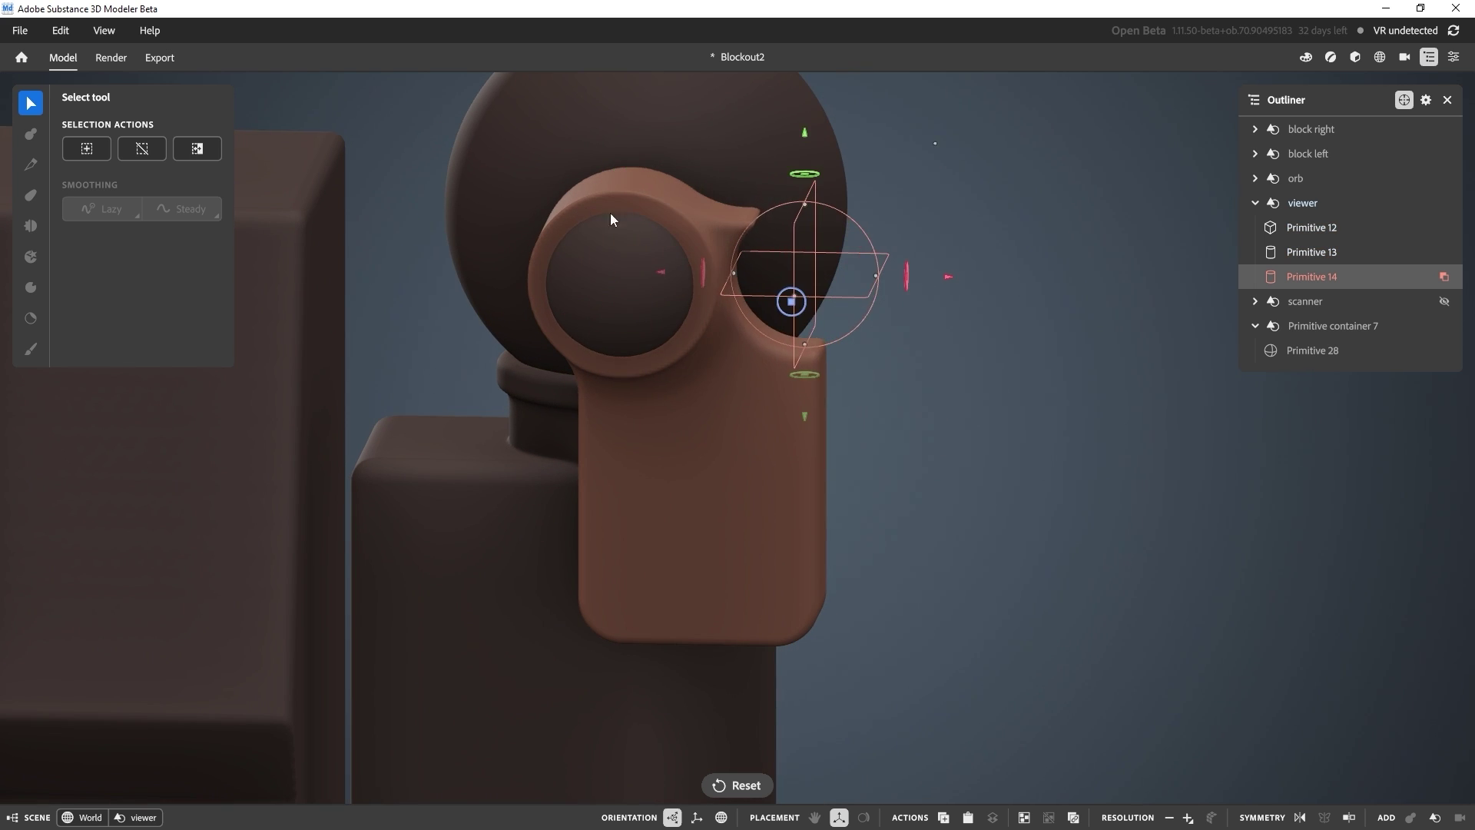
key(ctrl+z)
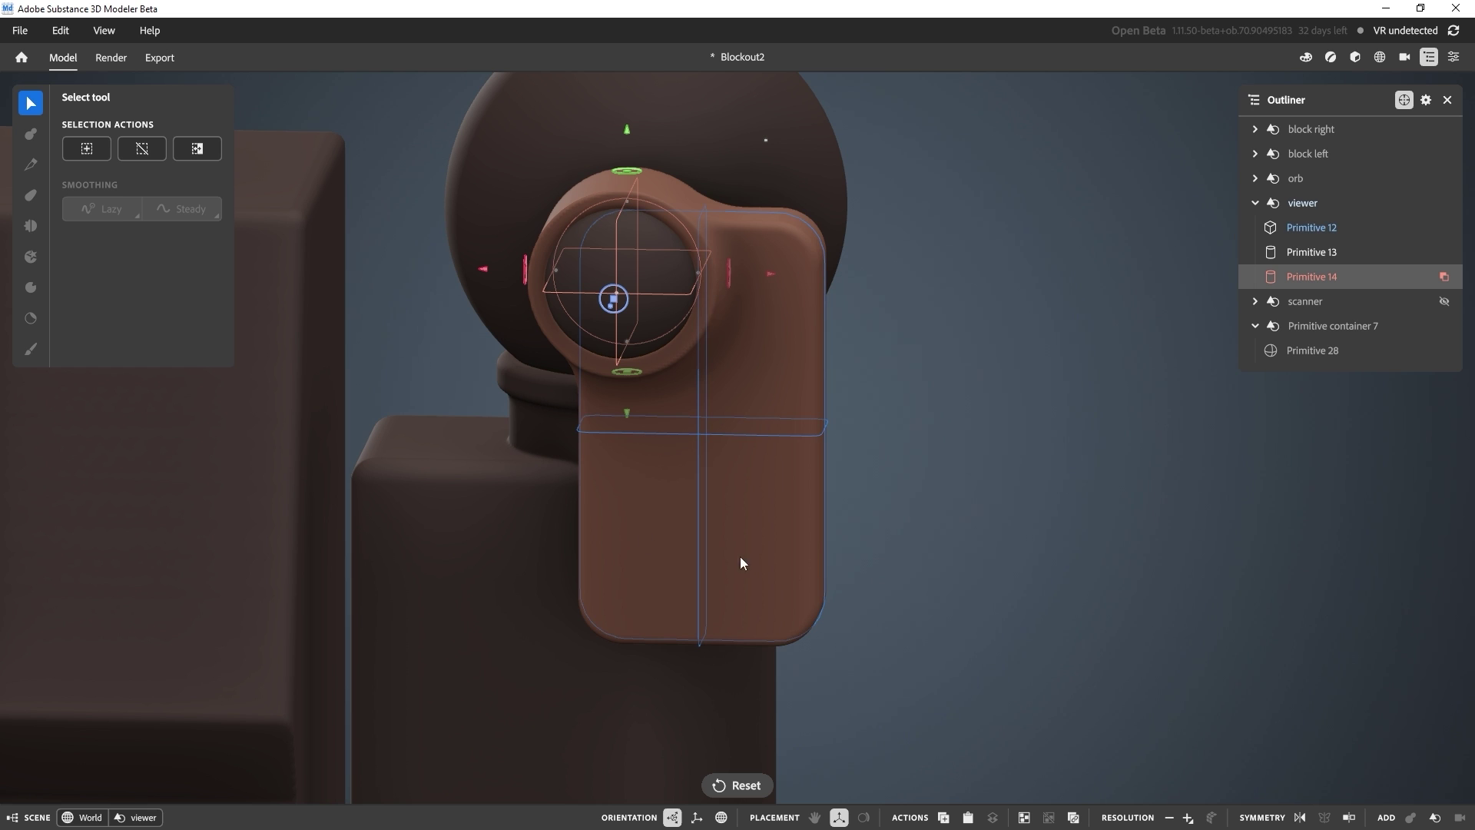
Step: Select the viewer's rounded box body, show its shape parameters and duplicate it in place
click(740, 530)
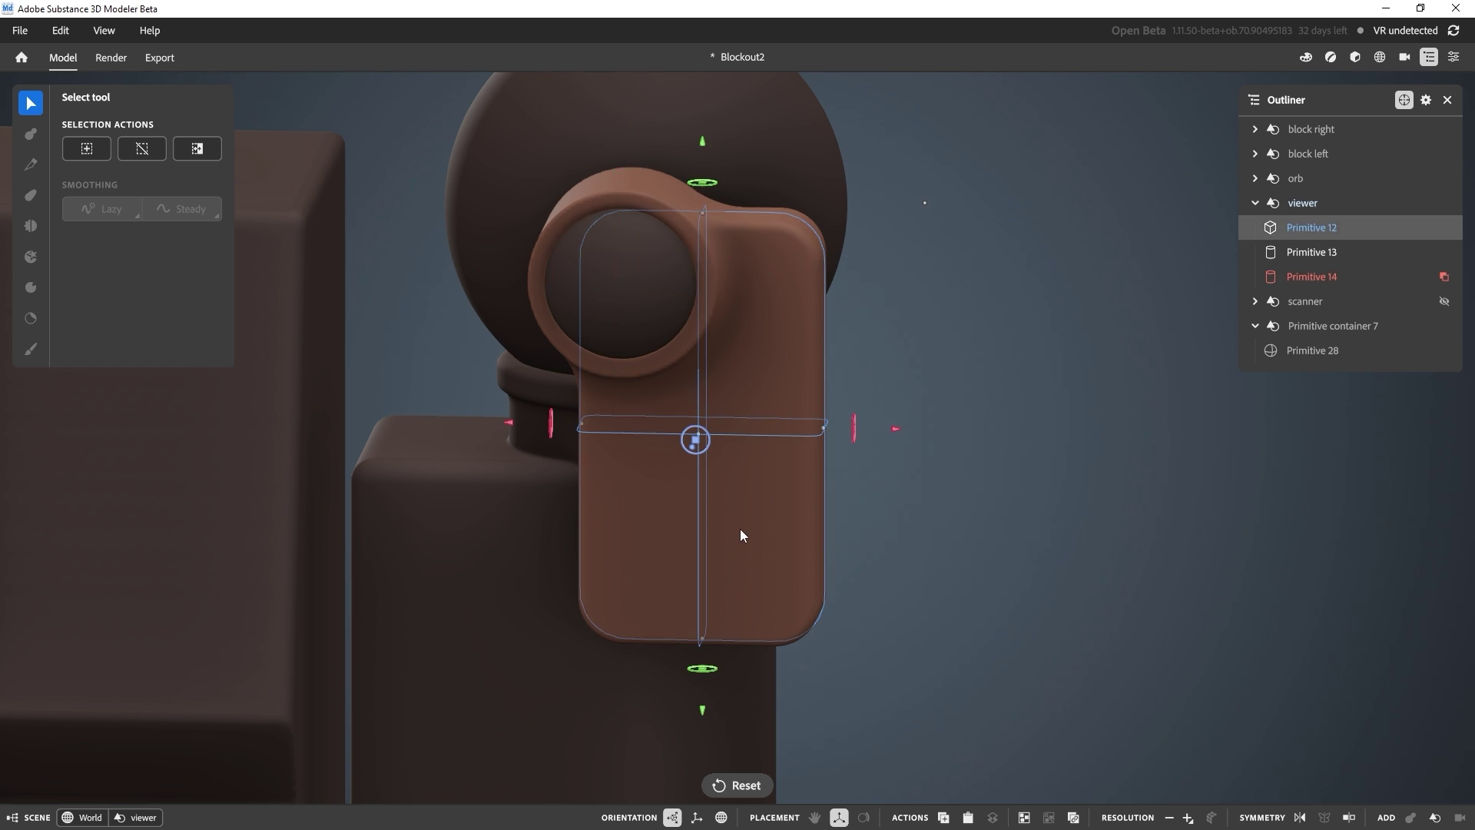
click(1452, 57)
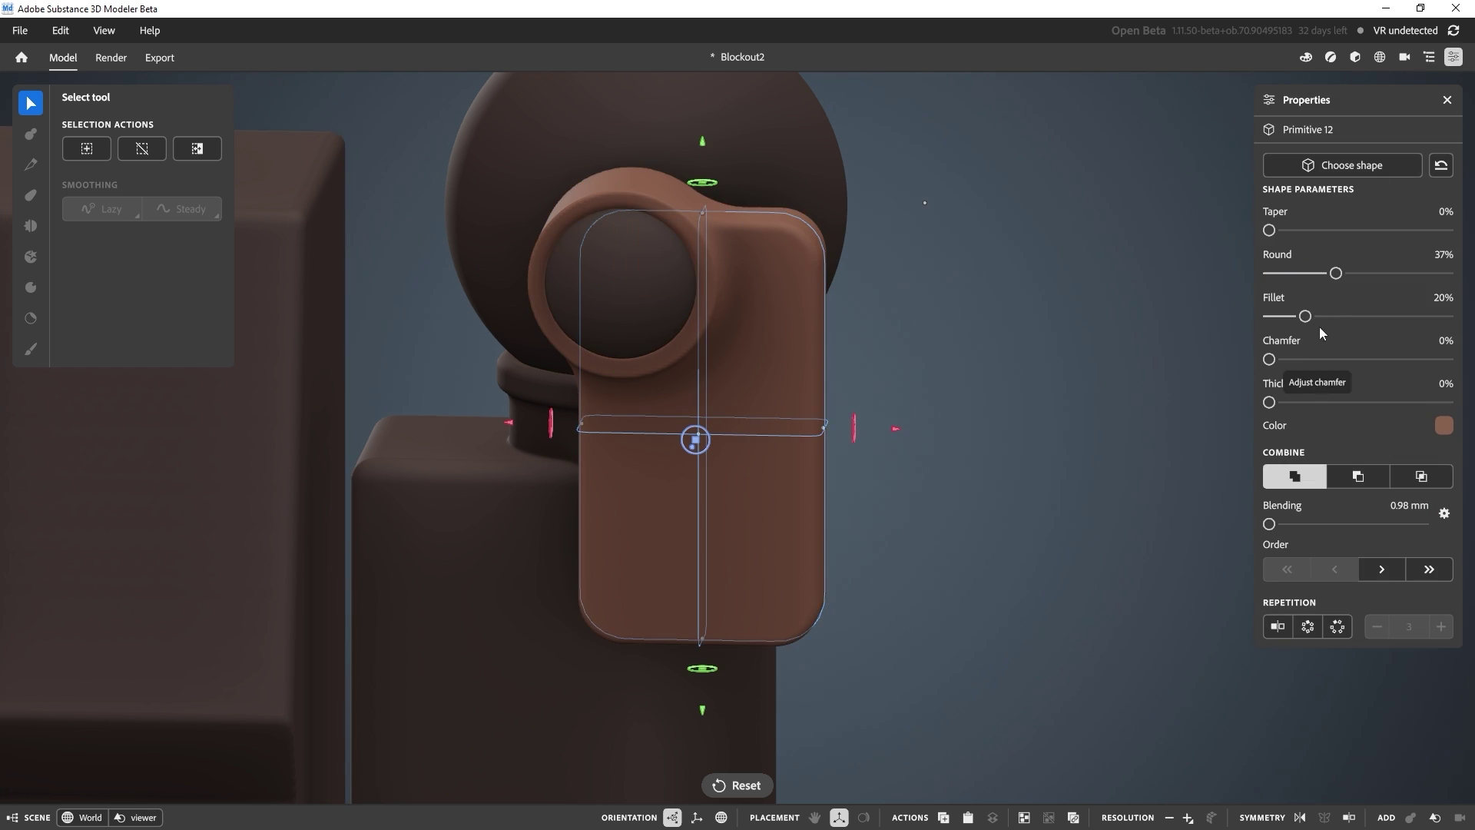
alt+middle_drag(971, 389, 1002, 358)
alt+drag(1002, 358, 1006, 446)
middle_drag(975, 343, 957, 289)
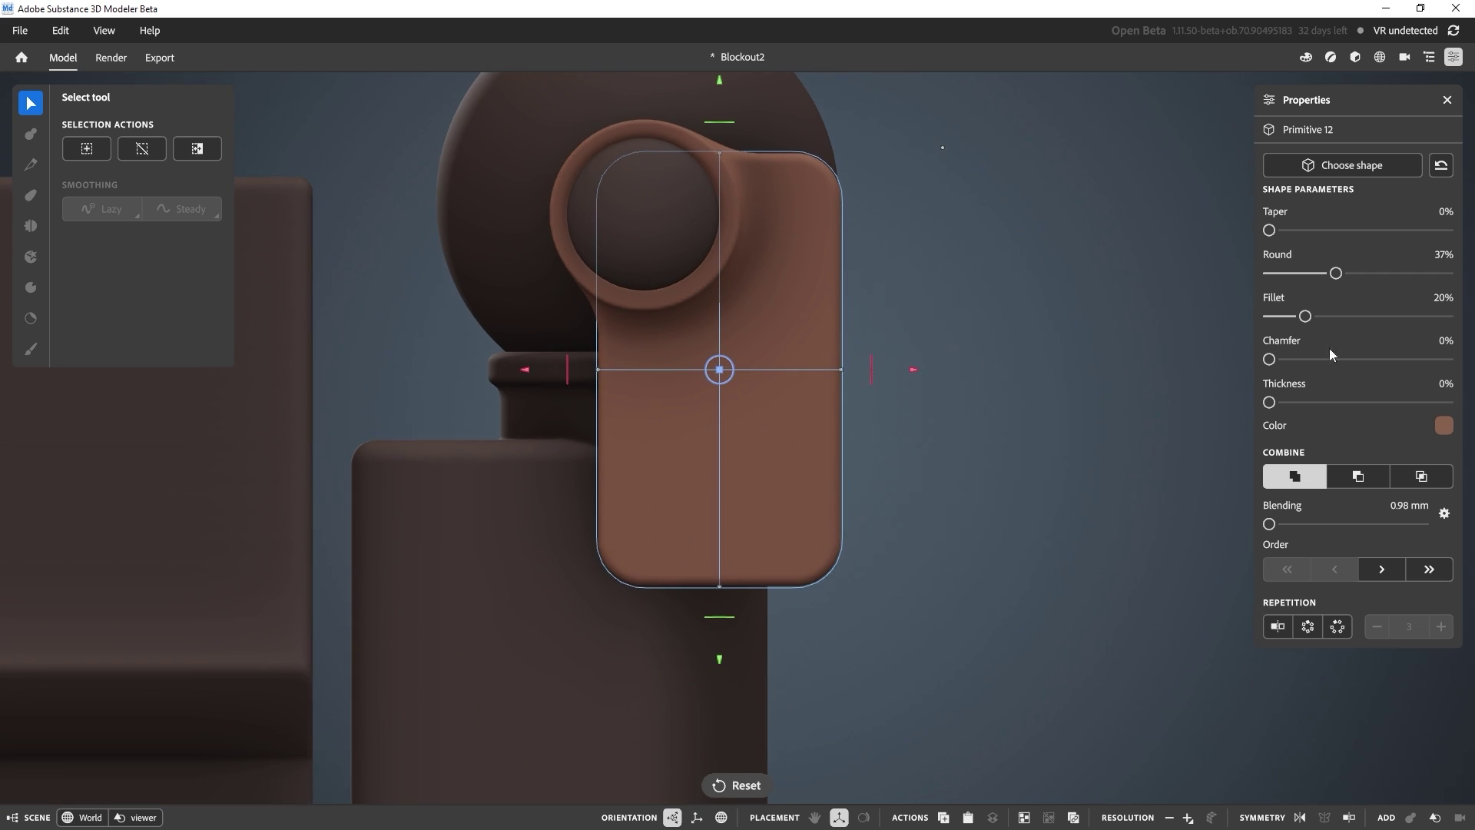
right_click(757, 453)
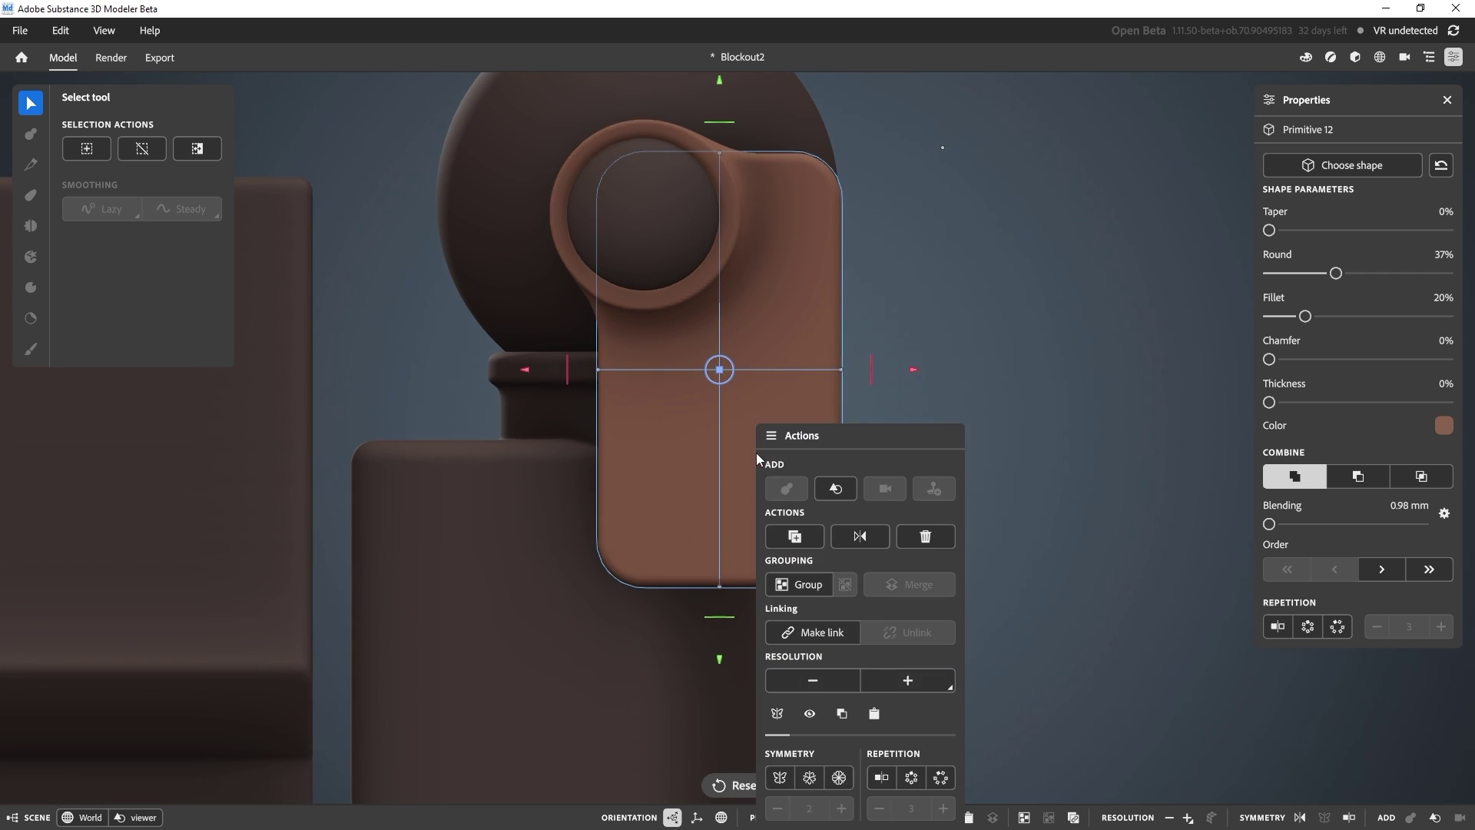
click(799, 539)
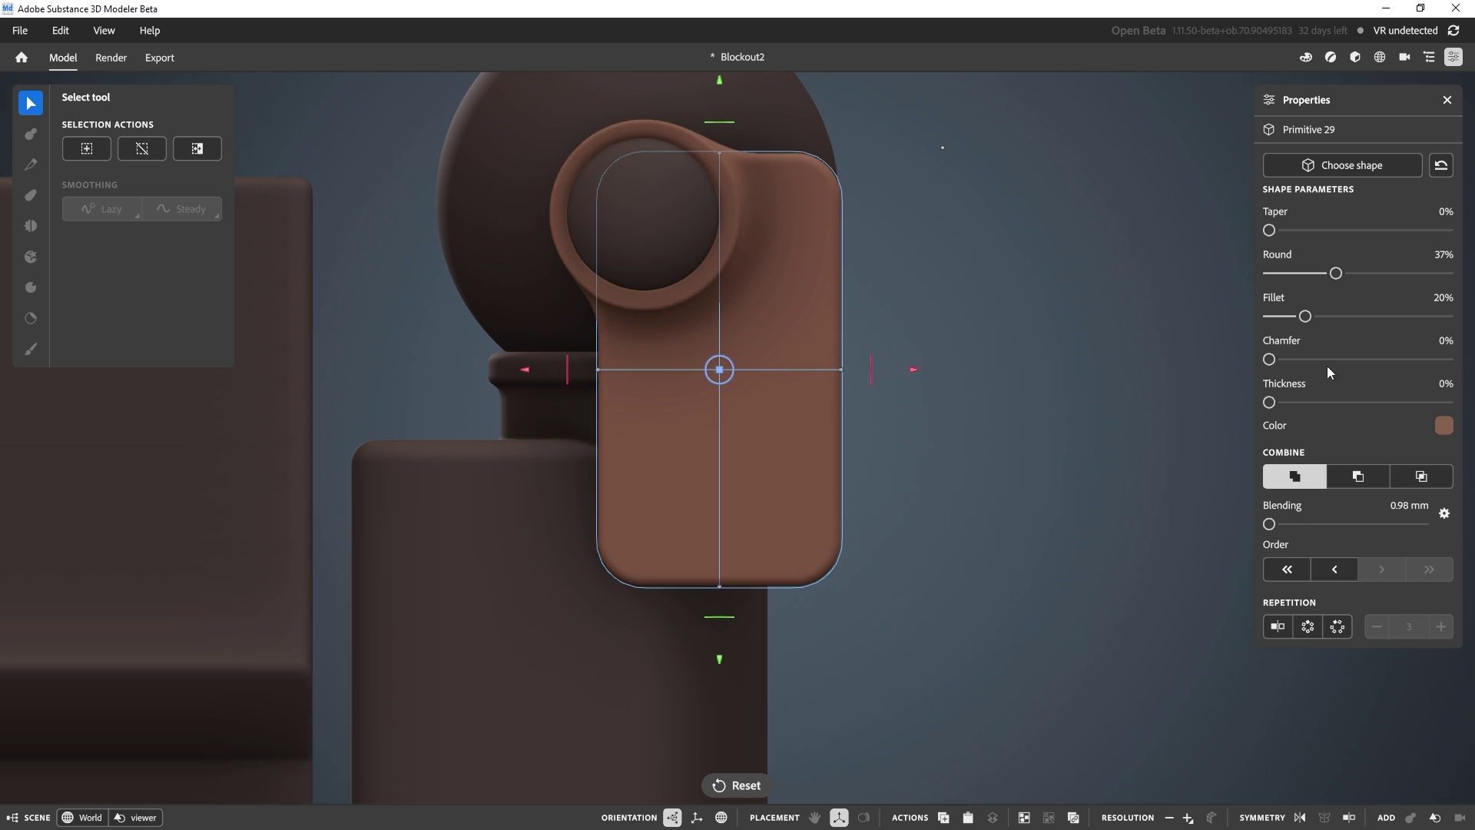
Step: Set the duplicated box's Fillet and Round to 0% and switch its combine mode to subtract
drag(1304, 316, 1216, 324)
drag(1335, 273, 1160, 280)
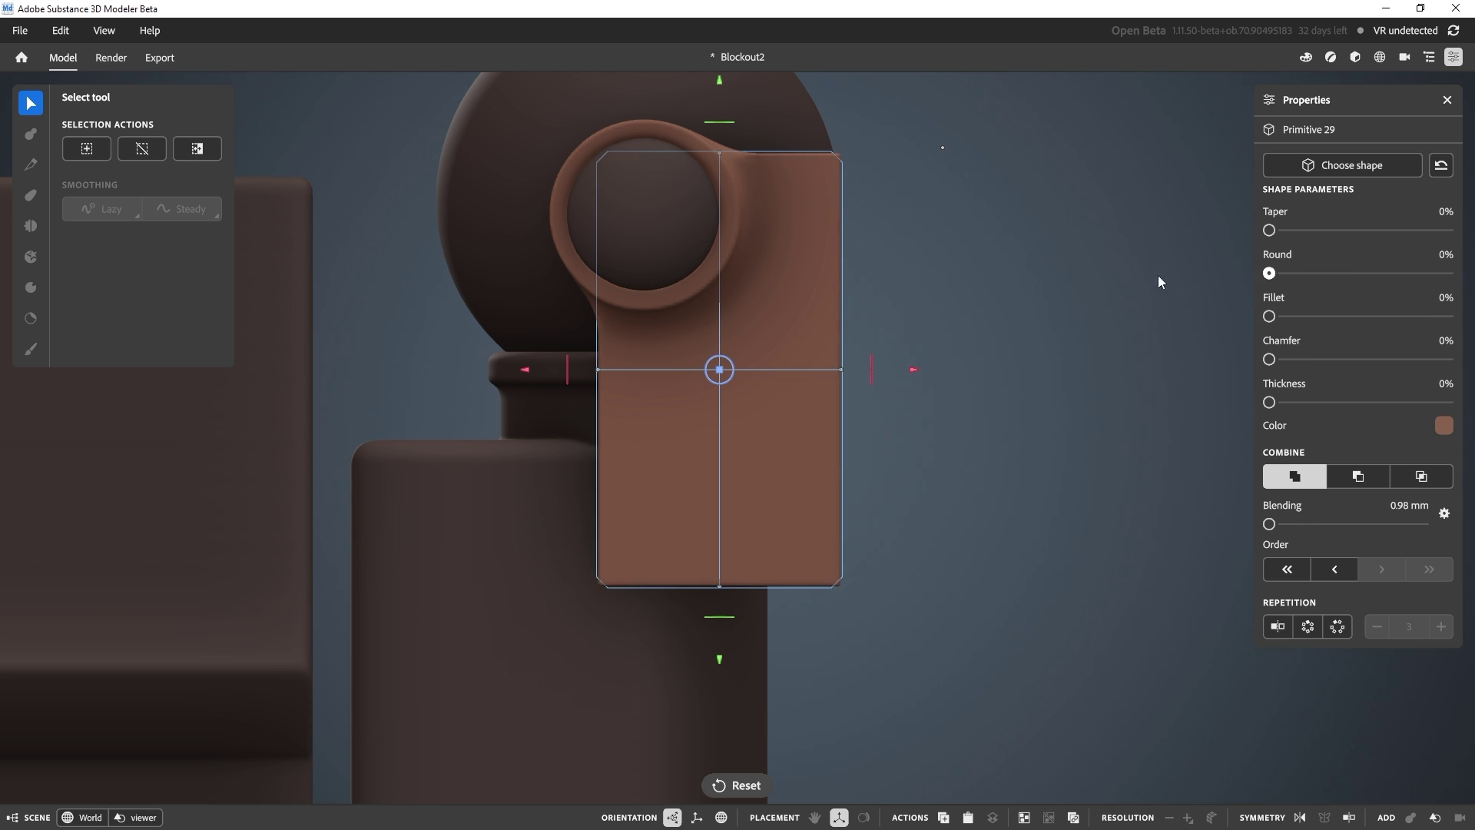
scroll(976, 388, down, 3)
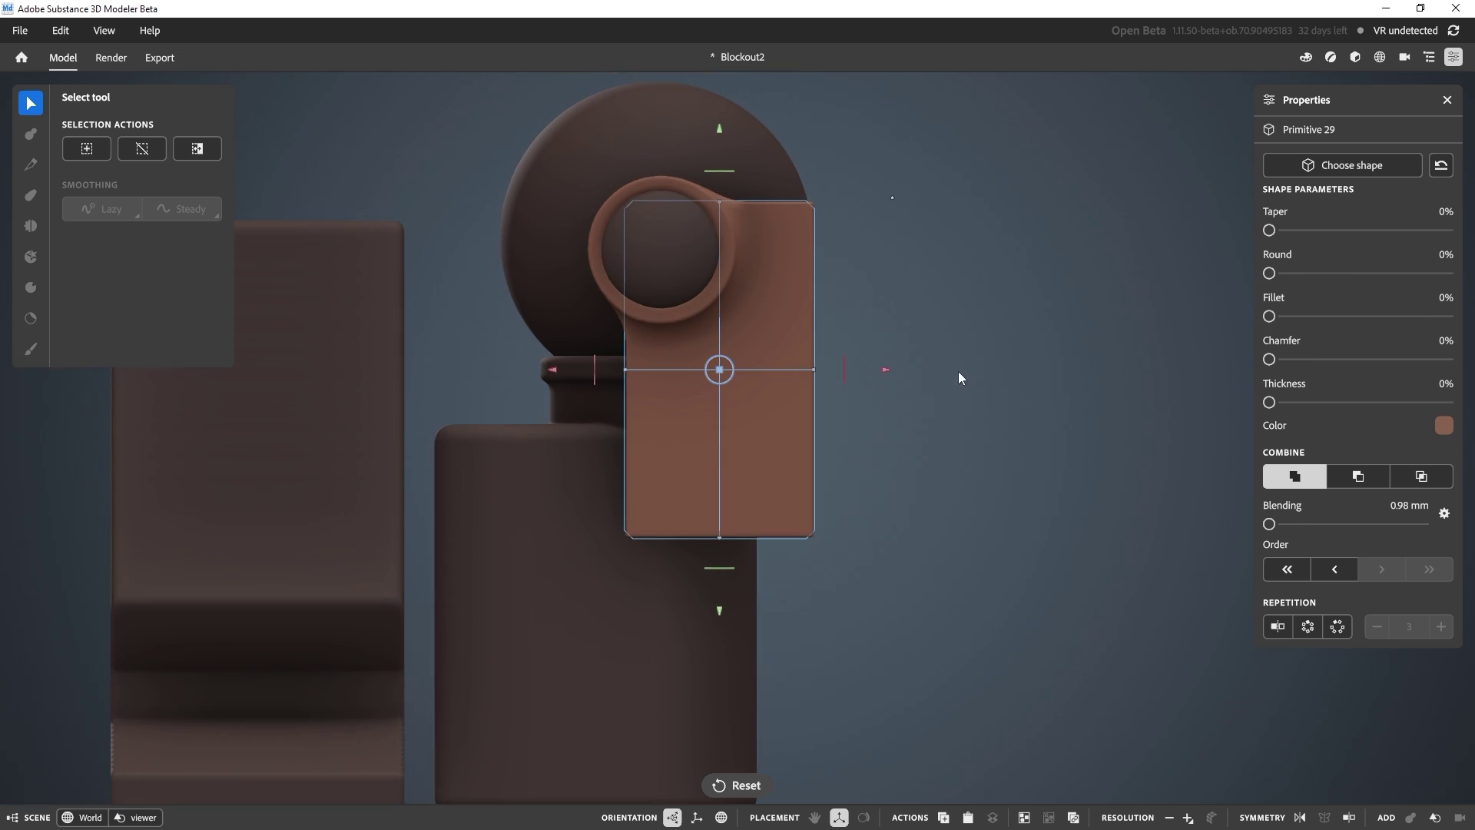
click(1358, 477)
Step: Rotate and move the subtractive box so it cuts a shallow diagonal step into the front of the body's lower corner
right_drag(1113, 569, 848, 235)
drag(763, 408, 683, 519)
right_drag(684, 520, 642, 513)
right_drag(750, 481, 858, 435)
drag(726, 427, 725, 475)
right_drag(726, 473, 699, 497)
drag(698, 500, 697, 501)
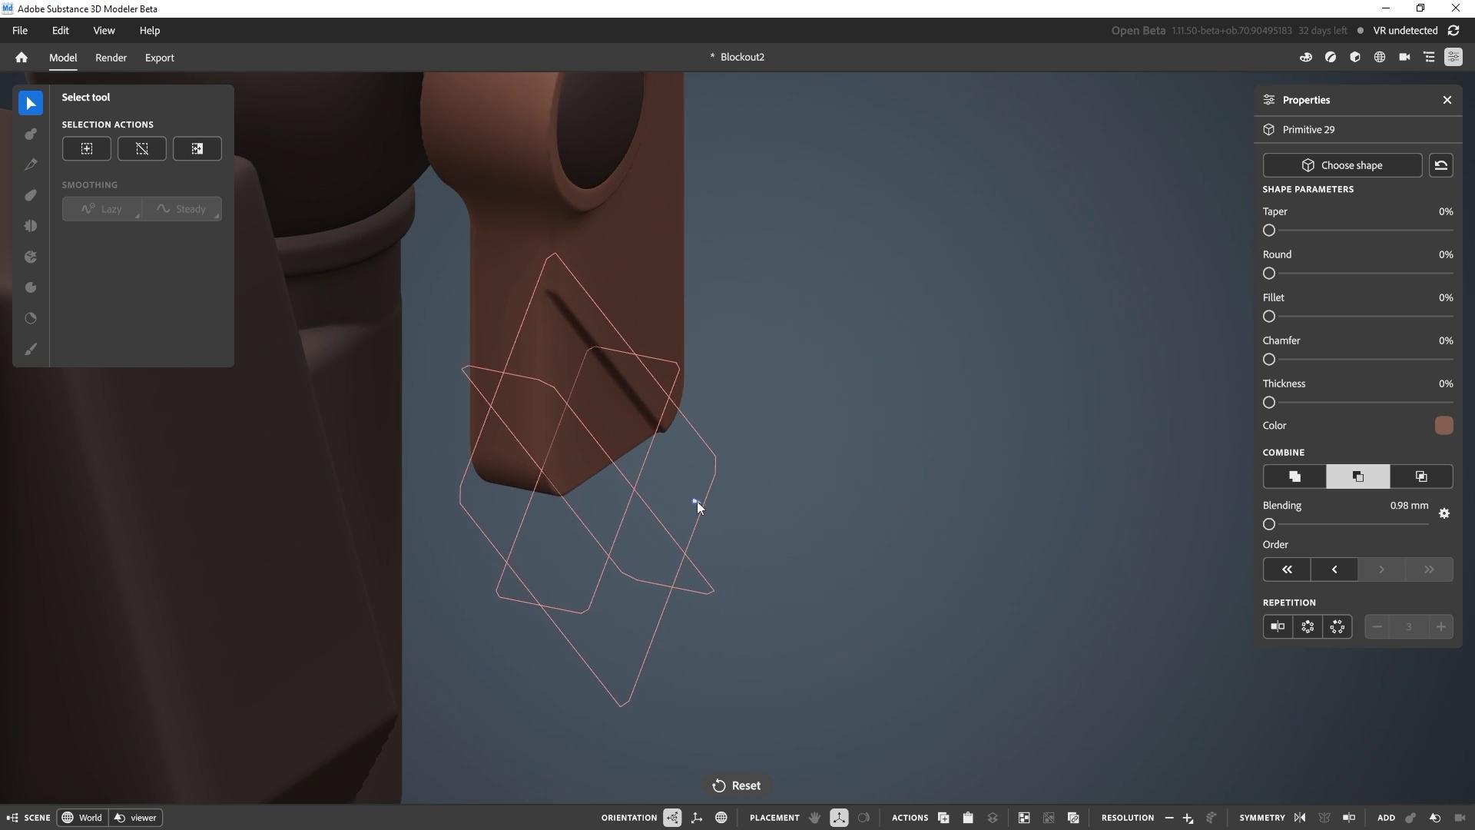
scroll(688, 461, up, 3)
right_drag(687, 466, 760, 500)
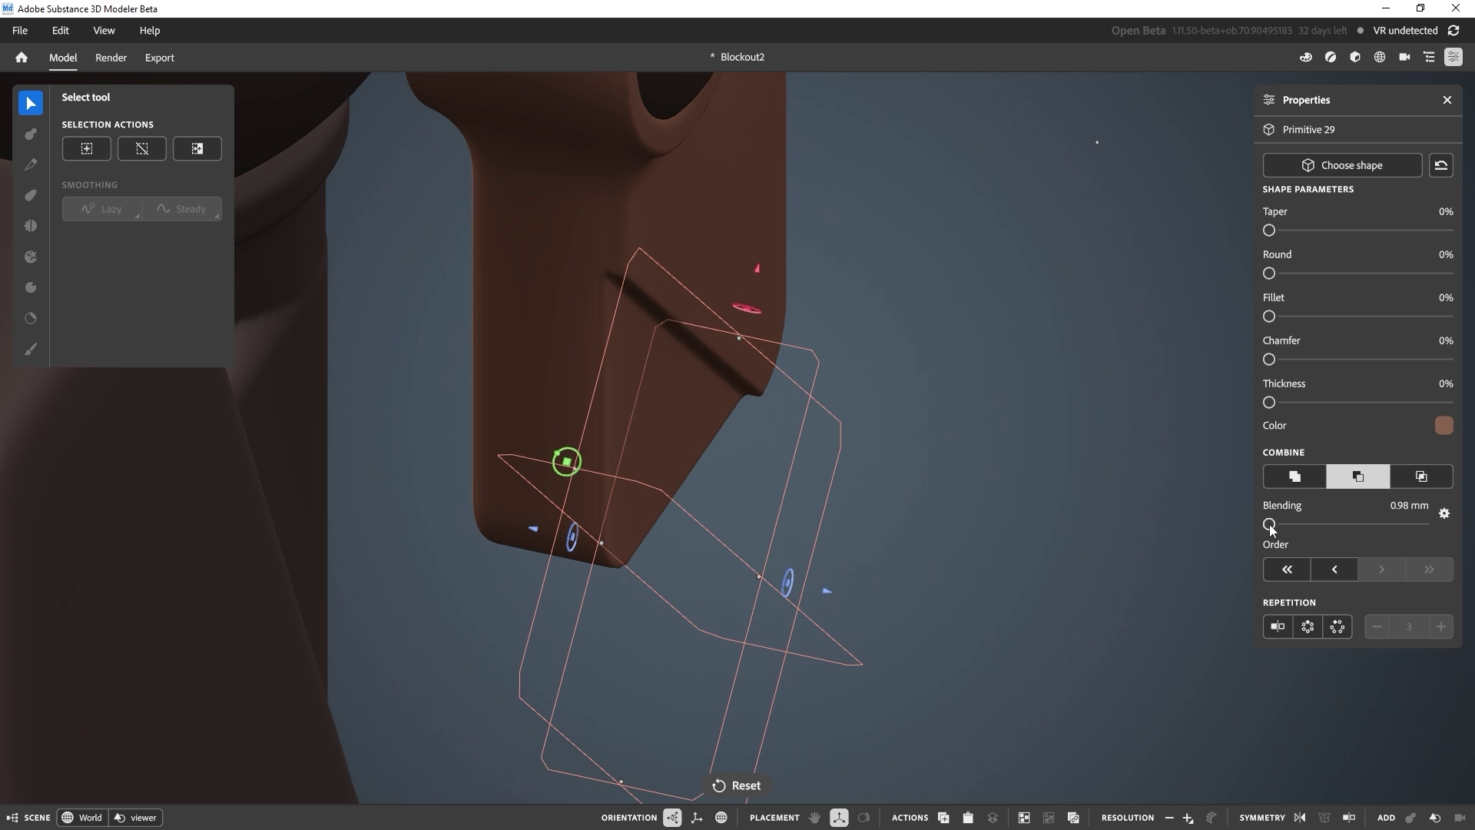
Step: Clear the selection, examine the viewer's diagonal cut from several angles and compare it with the concept art
drag(1269, 524, 1269, 529)
scroll(848, 477, up, 2)
right_drag(848, 477, 688, 324)
click(994, 386)
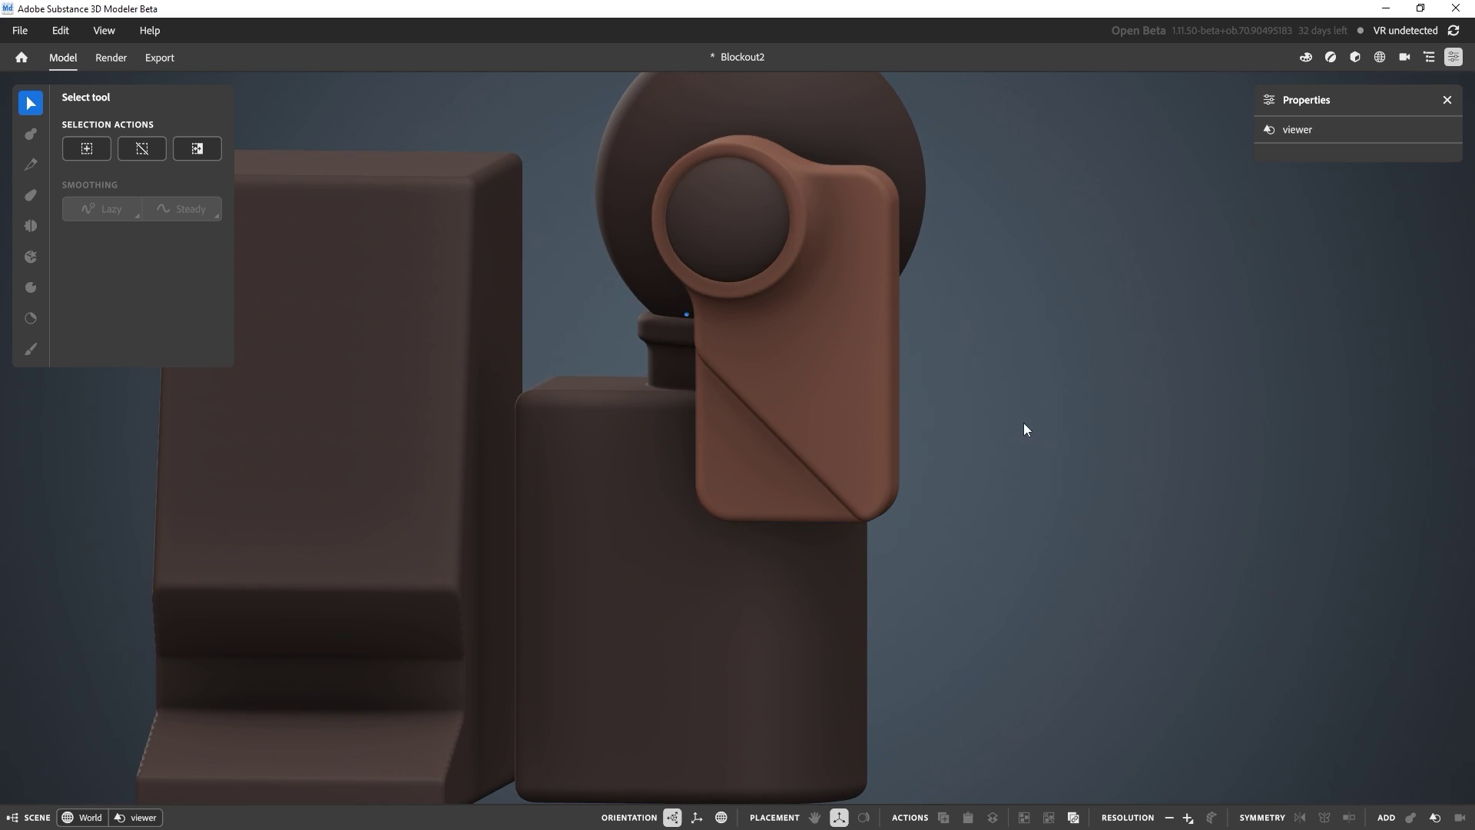
scroll(1024, 423, down, 2)
right_drag(1024, 423, 1007, 344)
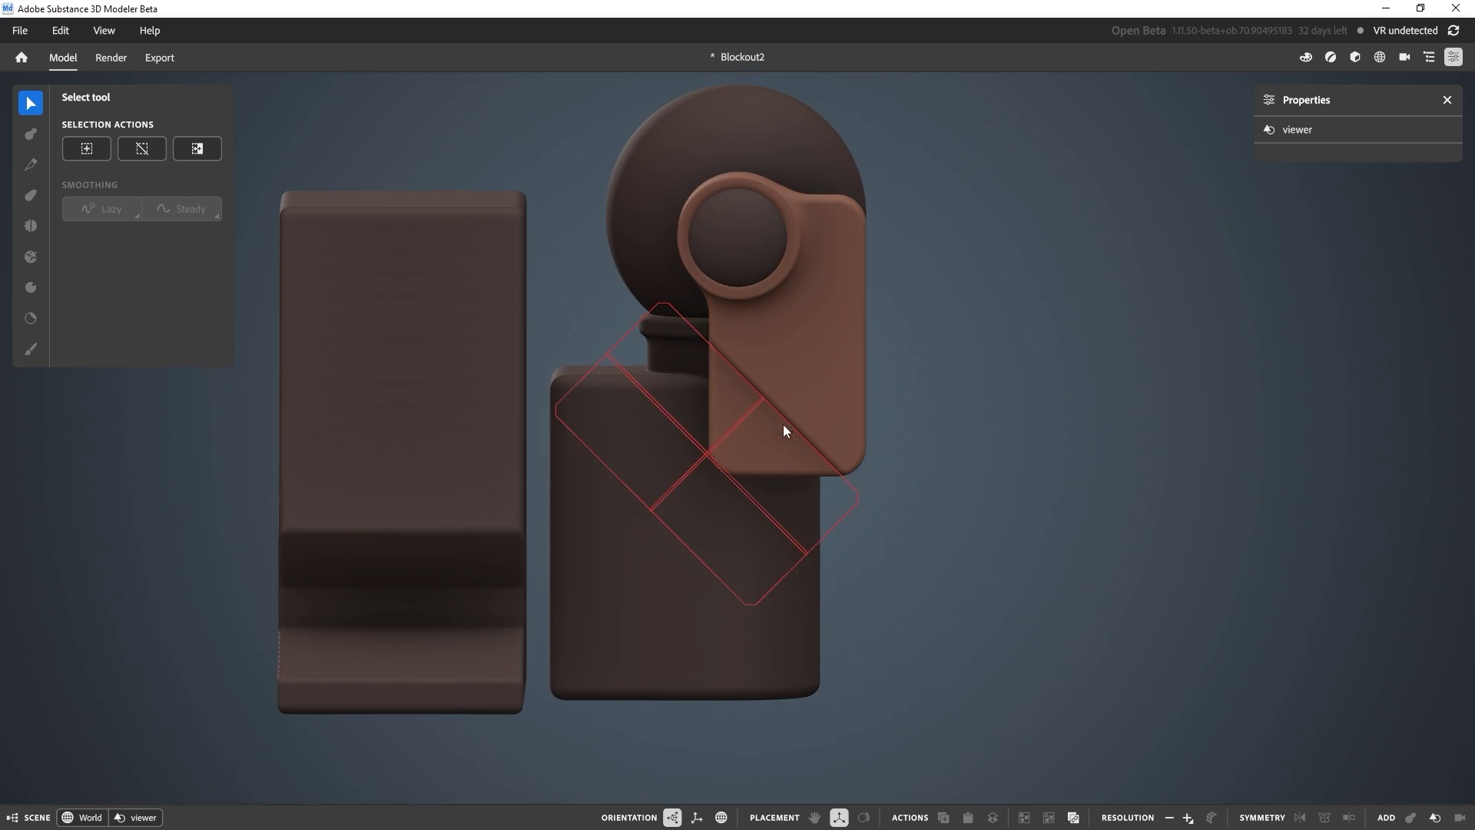
right_drag(1028, 435, 1057, 411)
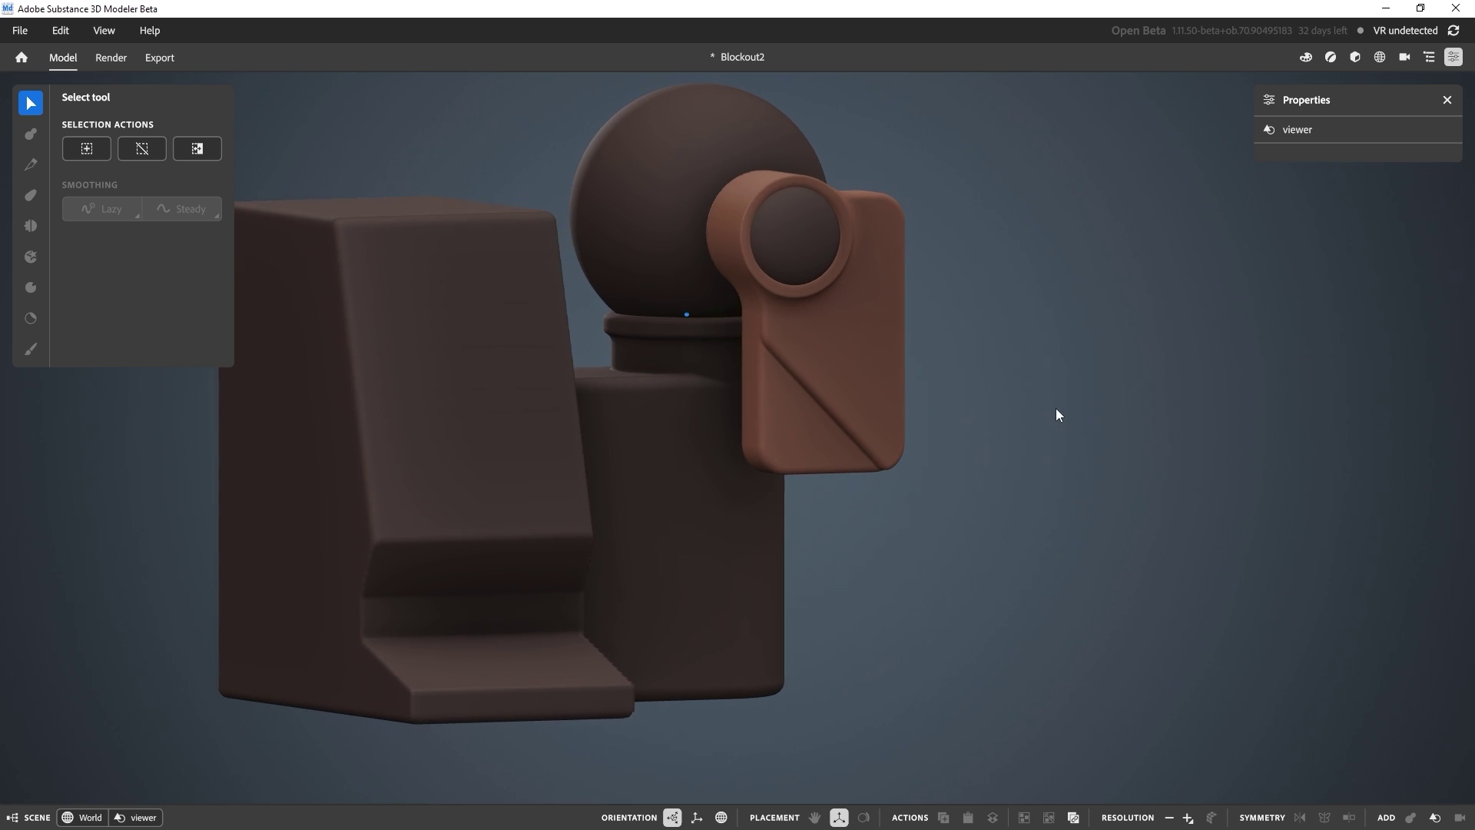
right_drag(1086, 299, 938, 342)
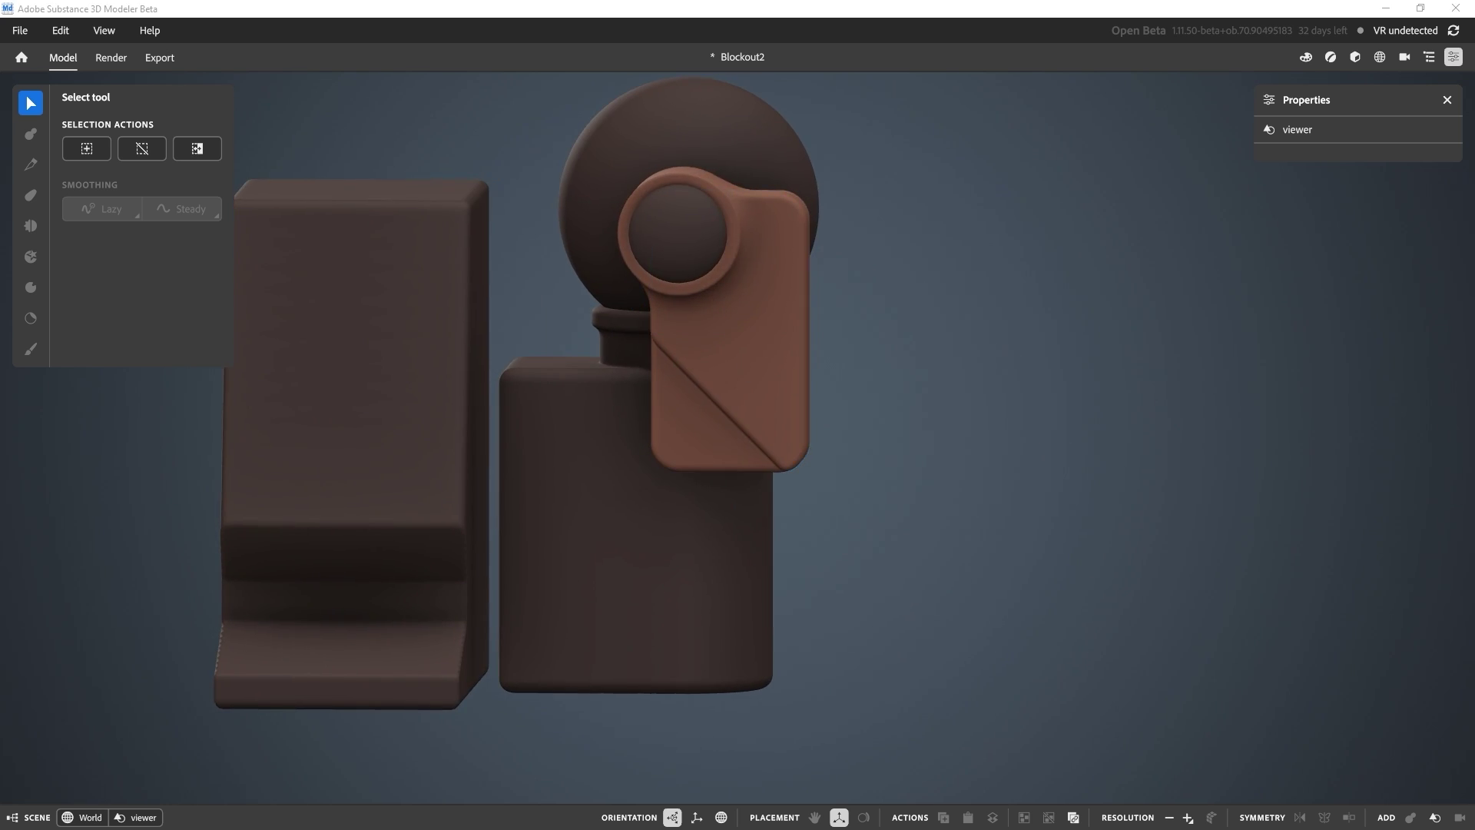
key(alt+Tab)
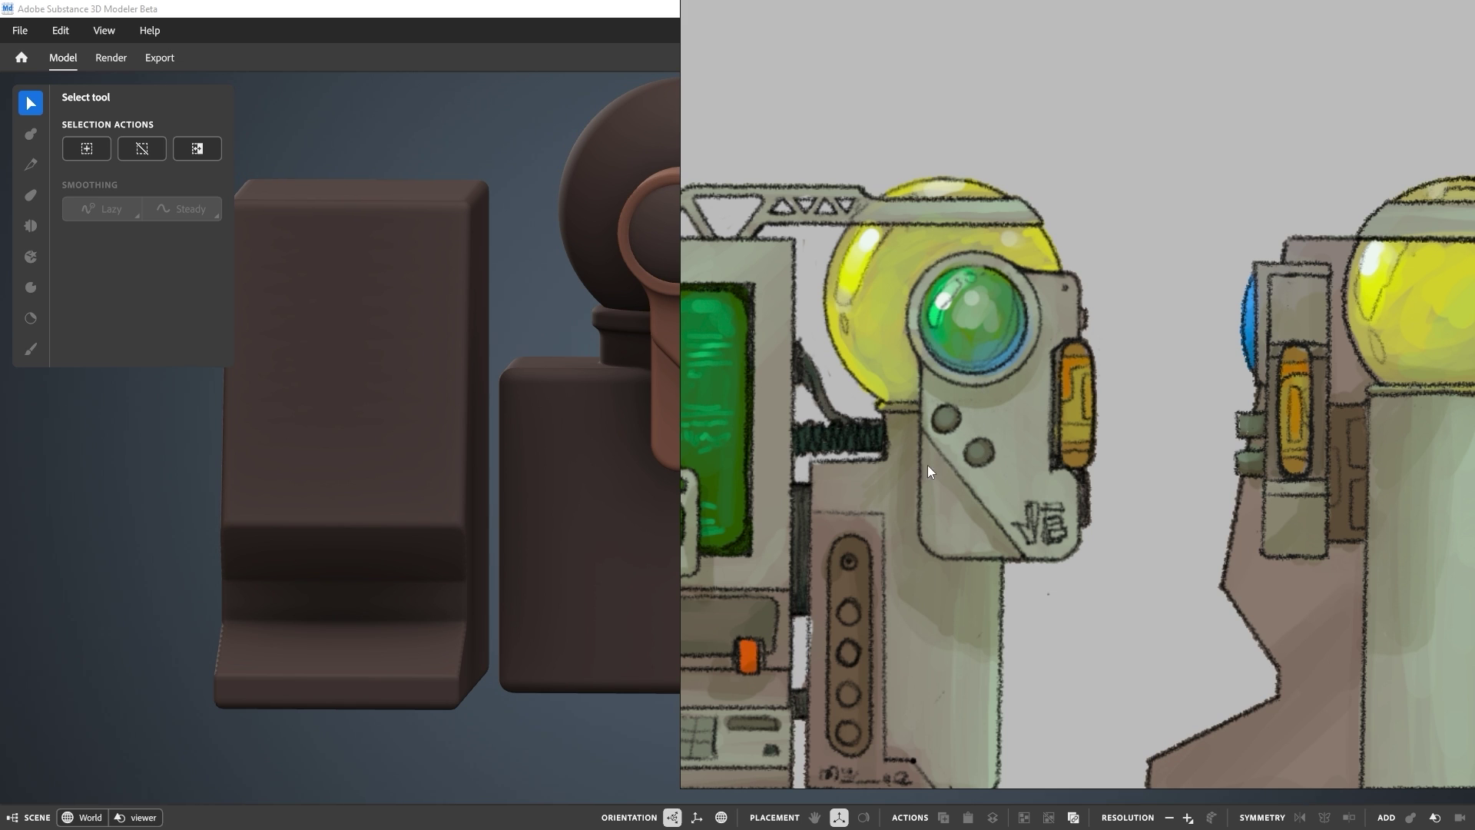
right_drag(959, 430, 1474, 449)
click(888, 340)
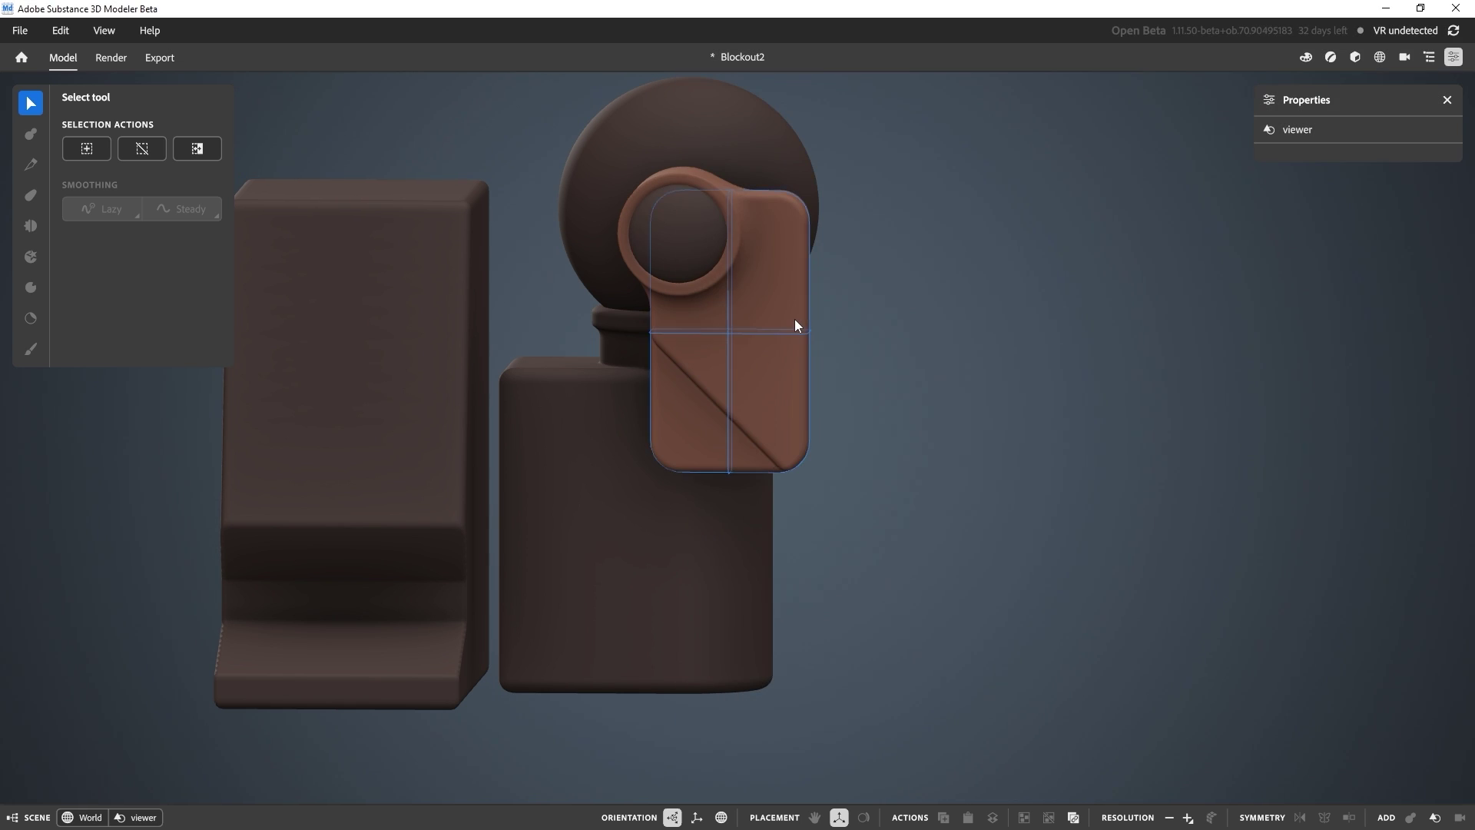
click(708, 280)
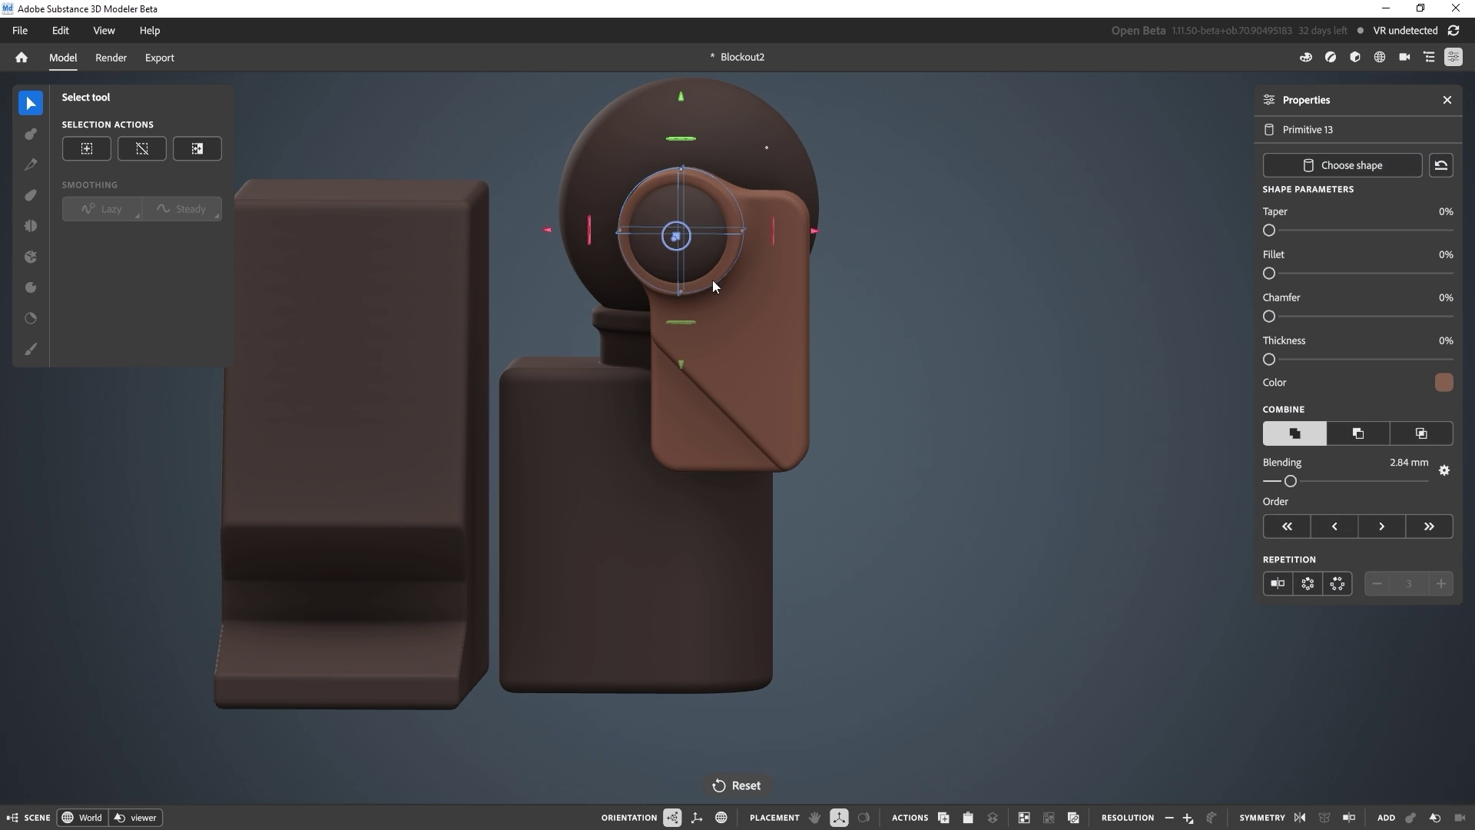
right_drag(712, 280, 728, 369)
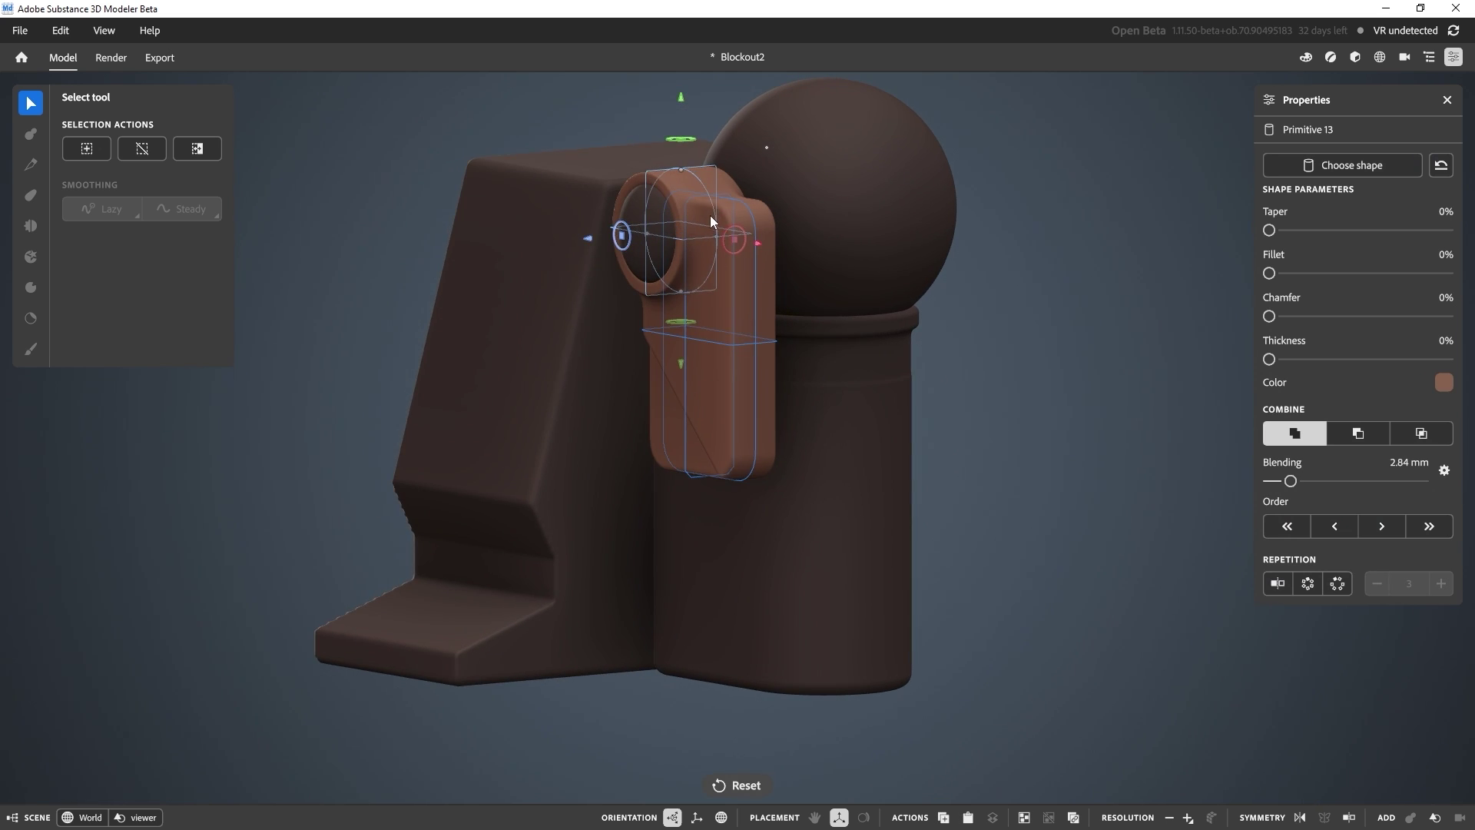
middle_drag(720, 223, 716, 293)
scroll(708, 311, up, 3)
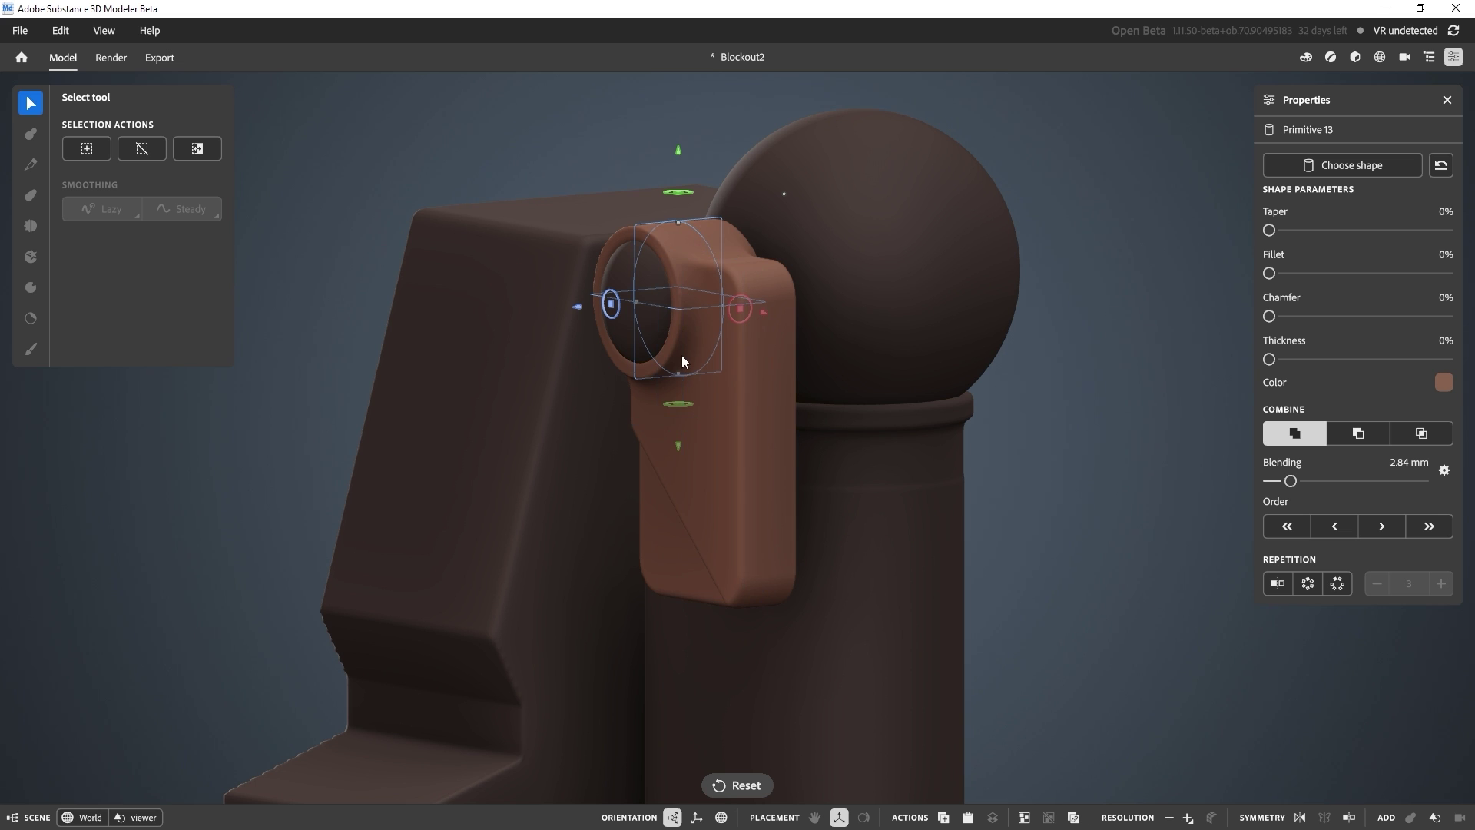
right_click(1034, 400)
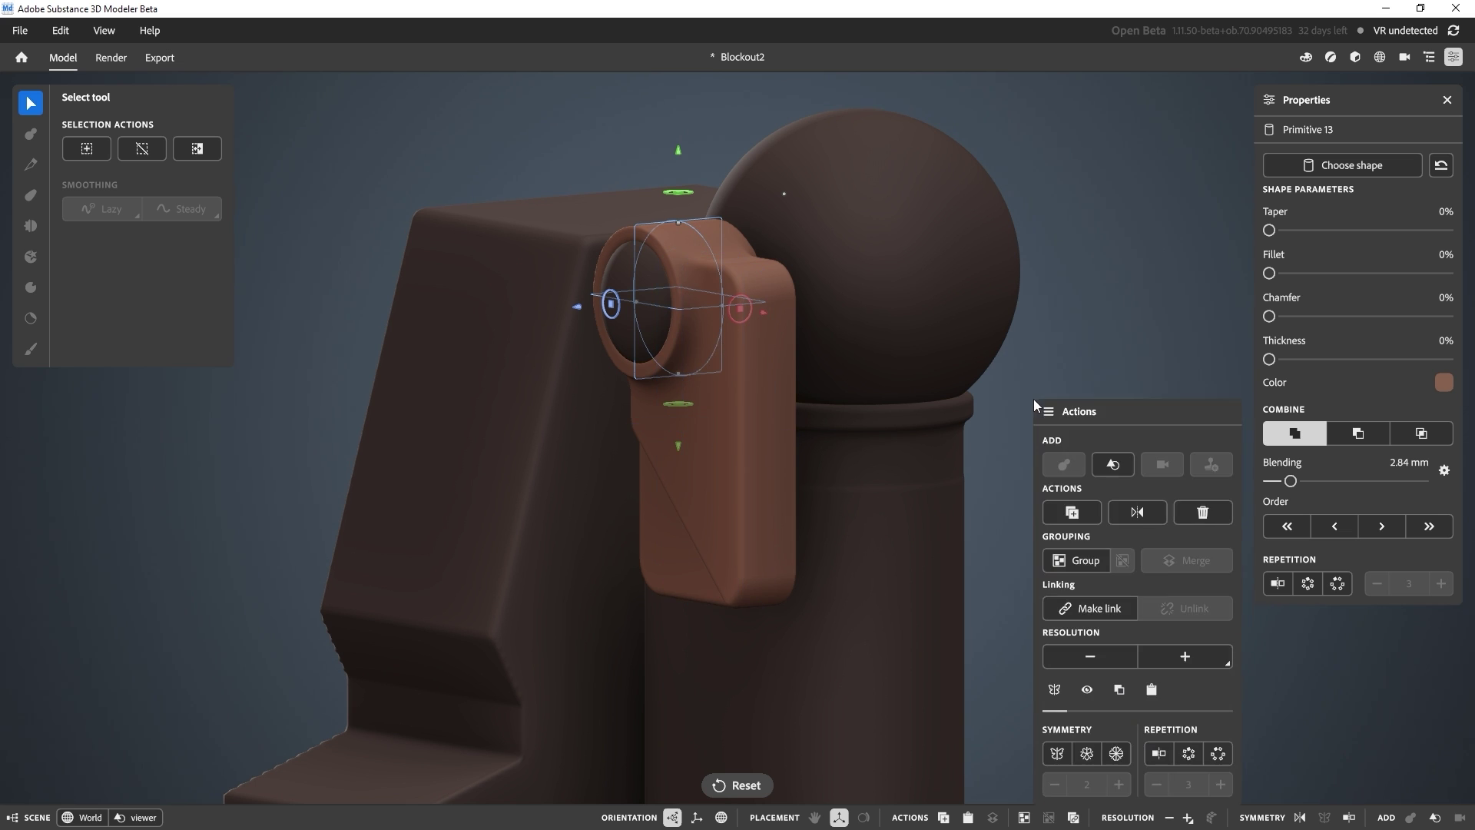
click(1113, 464)
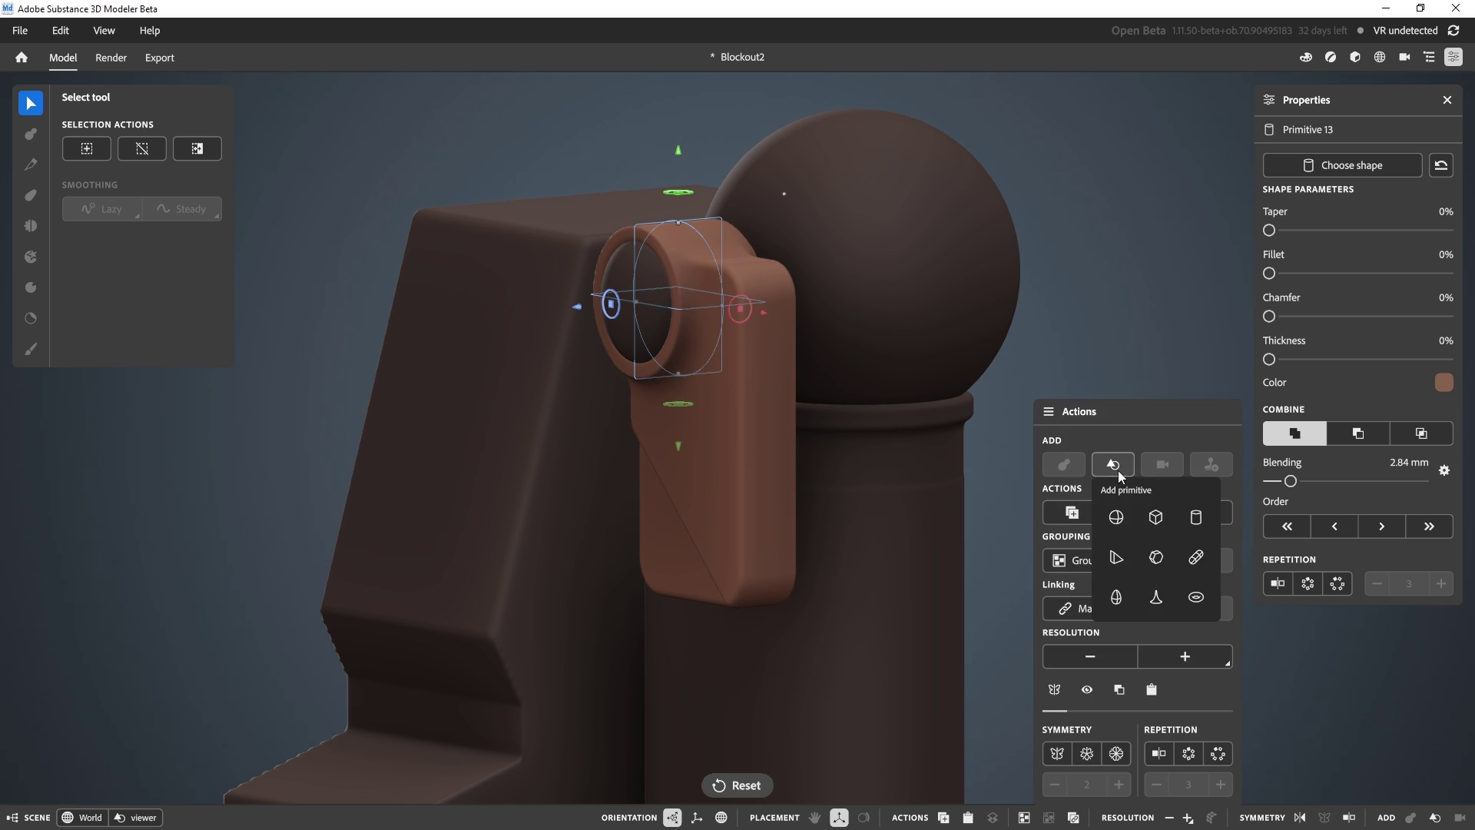
click(1190, 519)
scroll(858, 388, down, 3)
alt+drag(858, 387, 827, 459)
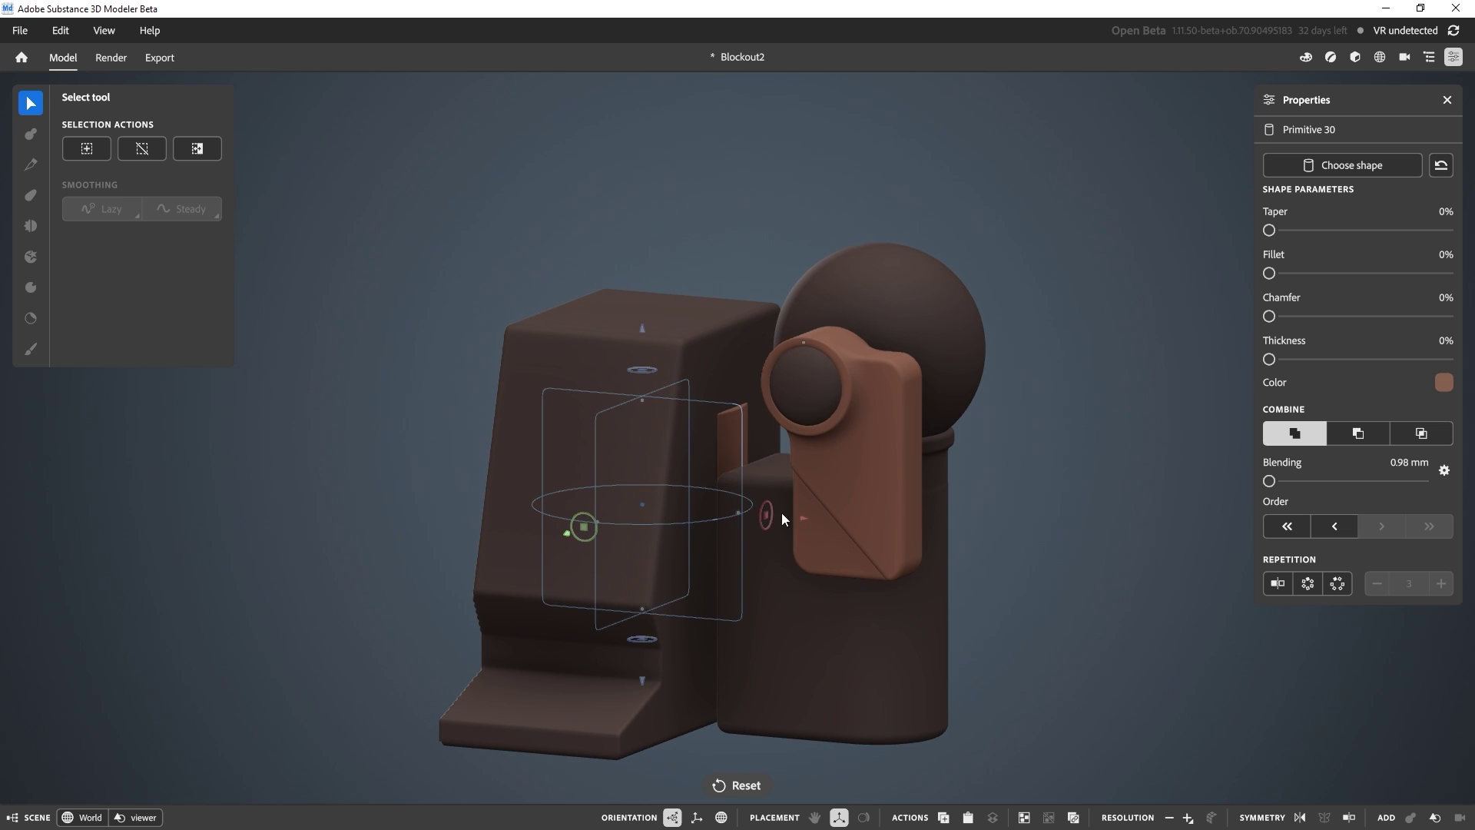
drag(803, 514, 1188, 556)
shift+middle_drag(1187, 556, 869, 436)
drag(982, 474, 955, 477)
click(1058, 284)
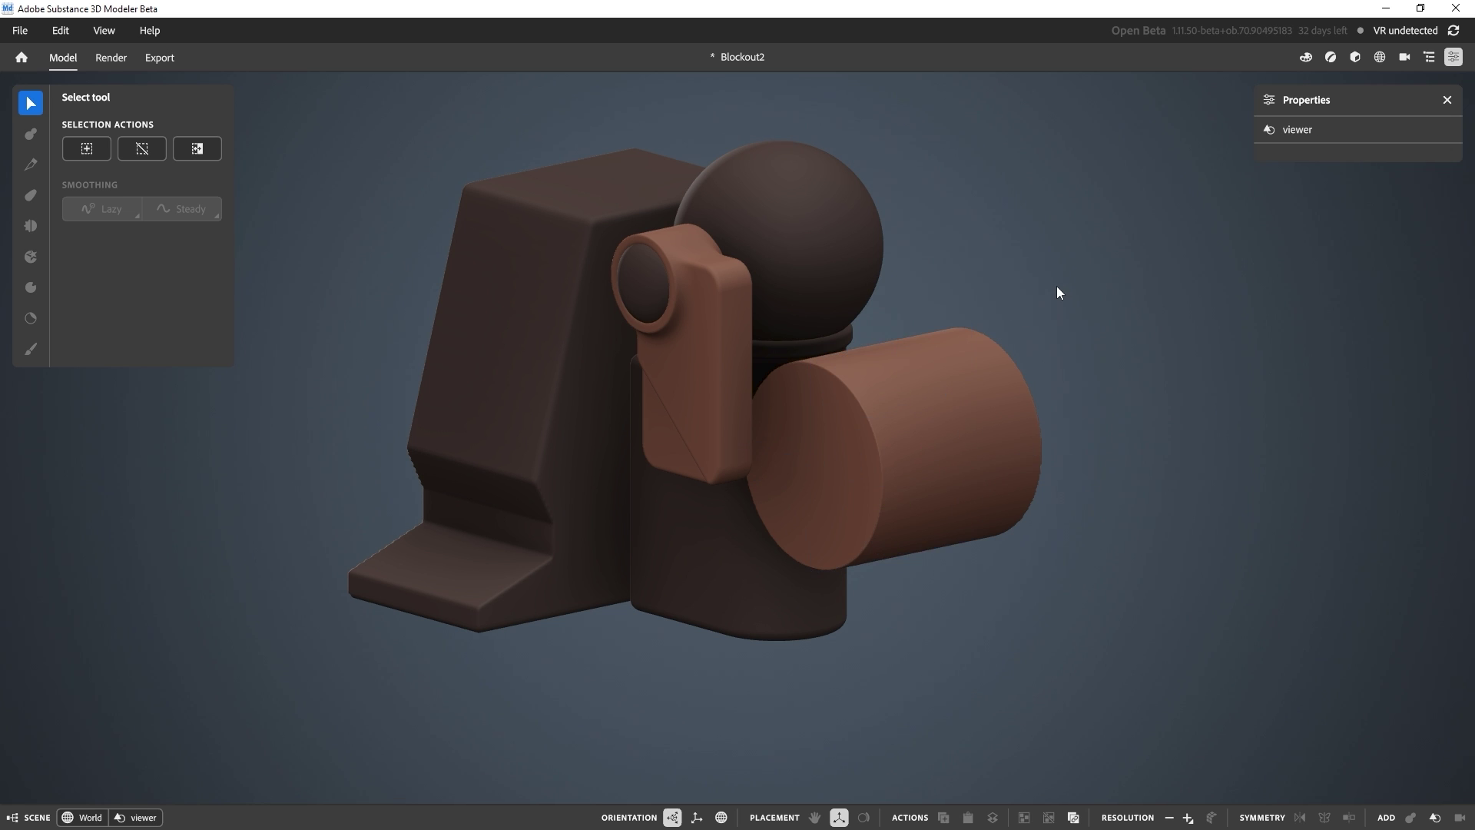
key(ctrl+z)
key(Delete)
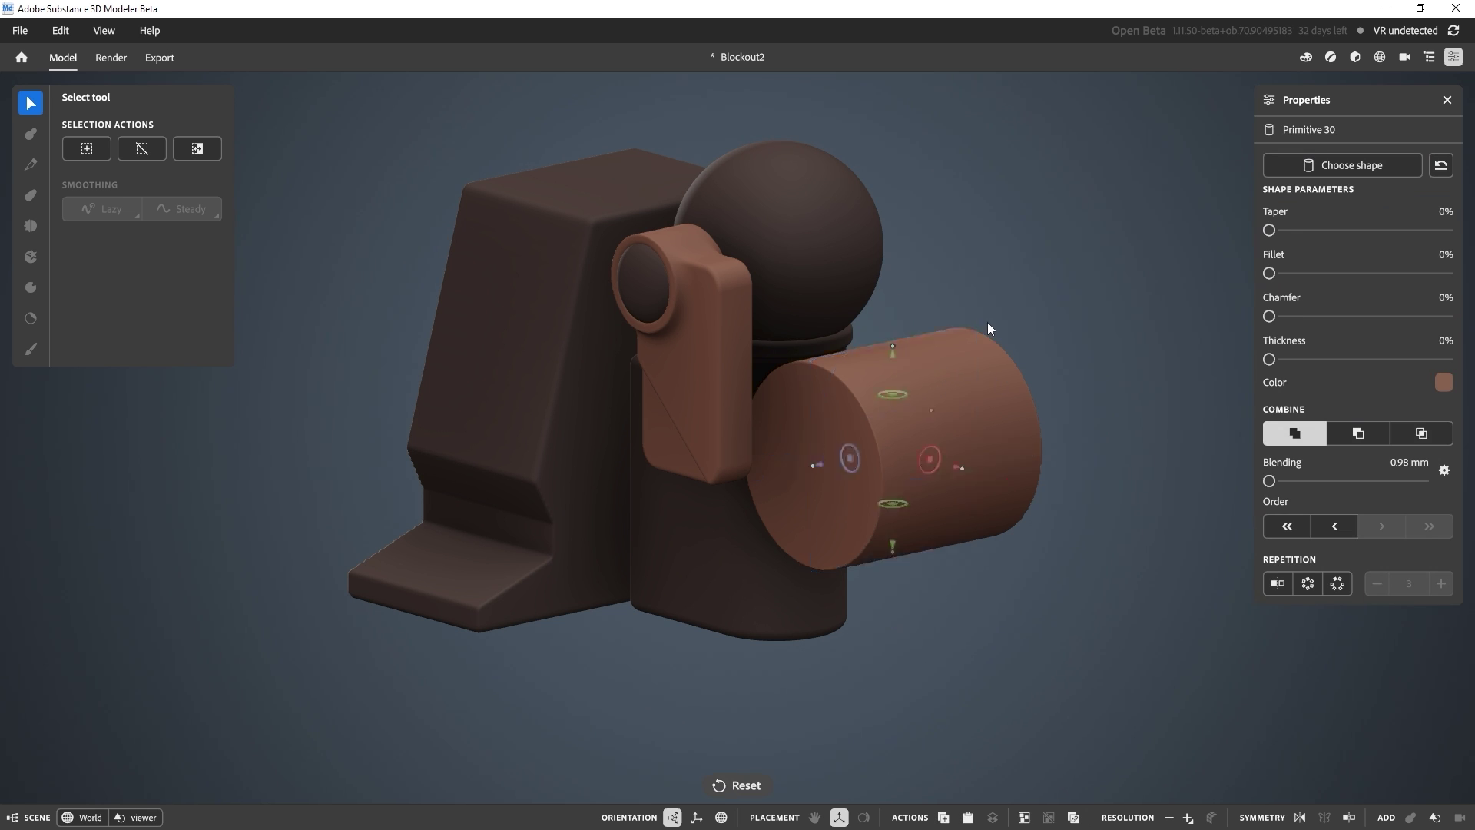
Step: Select the cylinder that forms the viewer's ring and duplicate it in place
scroll(706, 302, up, 3)
scroll(707, 308, up, 5)
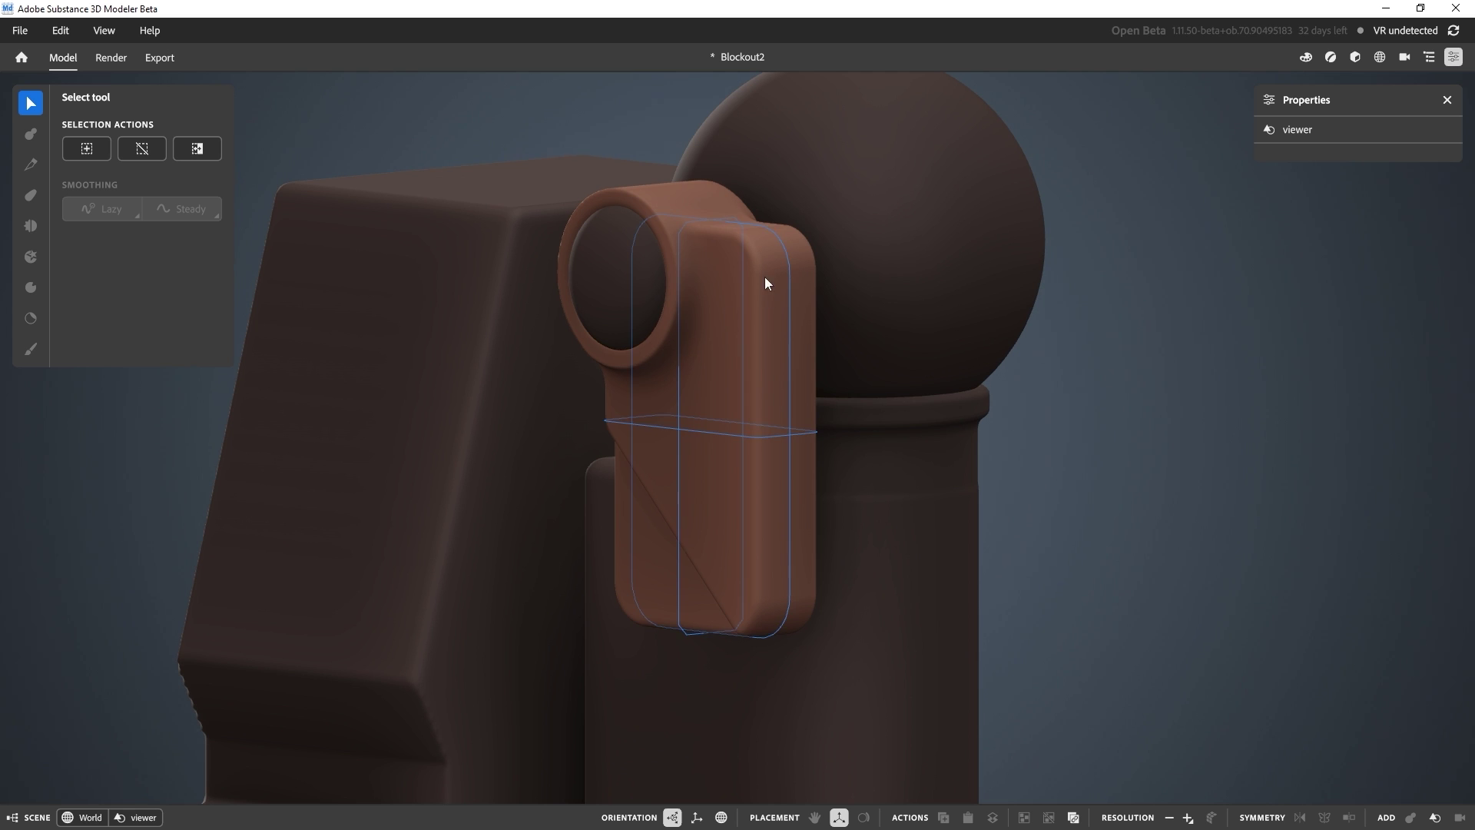
click(710, 196)
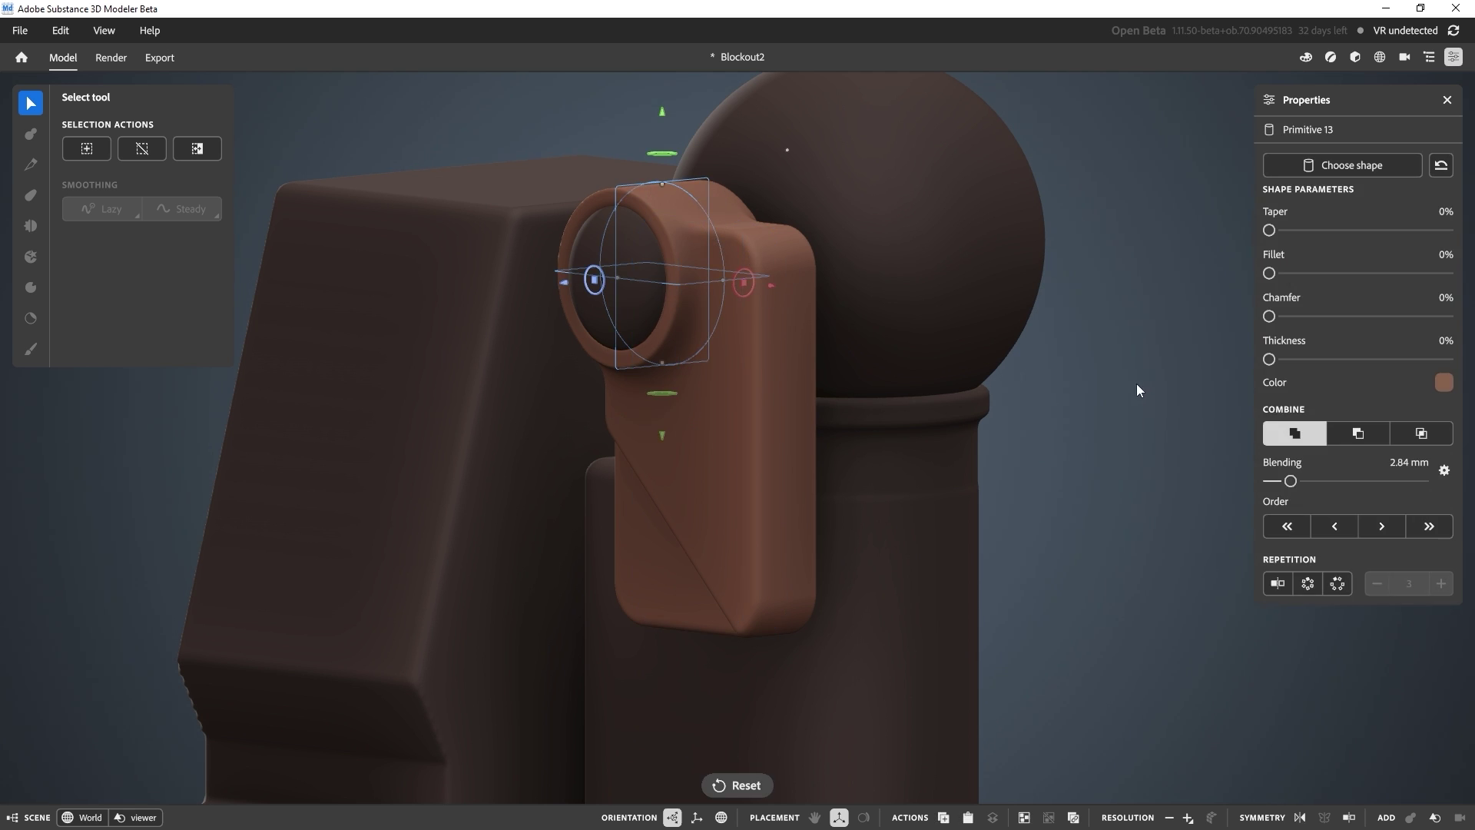
right_click(725, 199)
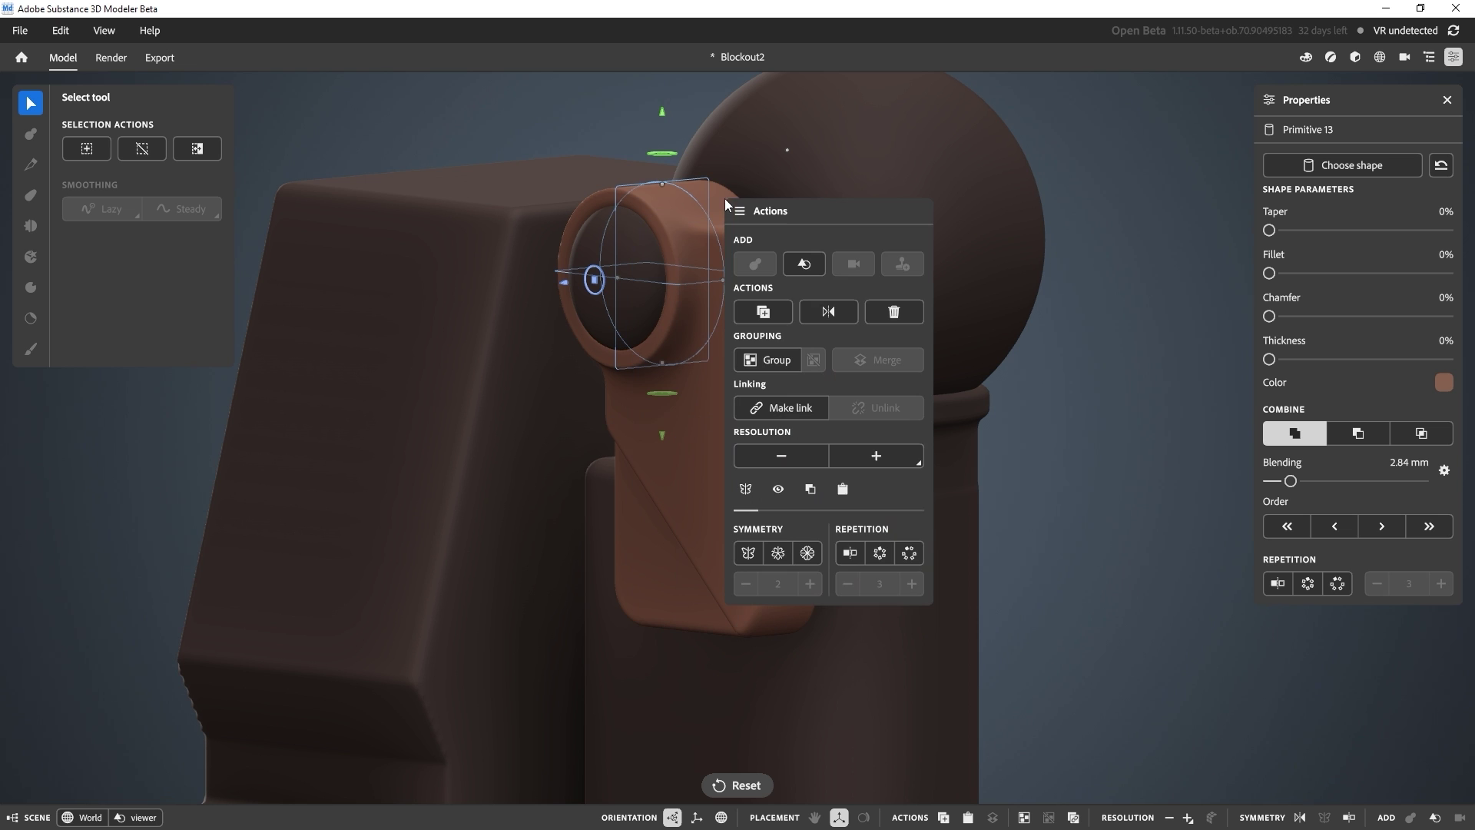
click(776, 322)
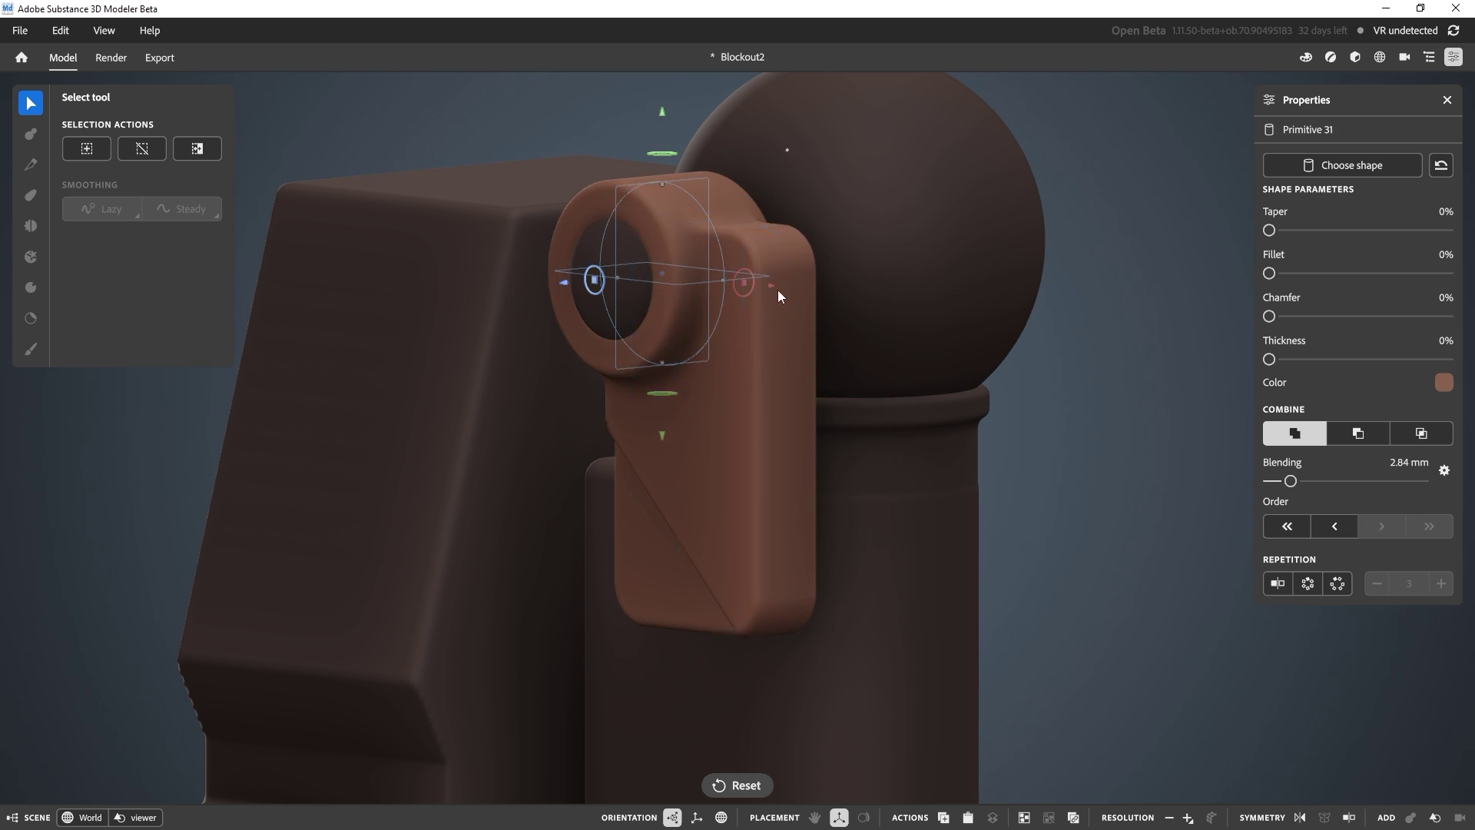
Step: Shrink the duplicated cylinder to a small knob and place it in front of the viewer's body, below the lens
right_drag(777, 289, 735, 245)
drag(680, 286, 519, 451)
drag(622, 312, 569, 362)
drag(536, 437, 570, 432)
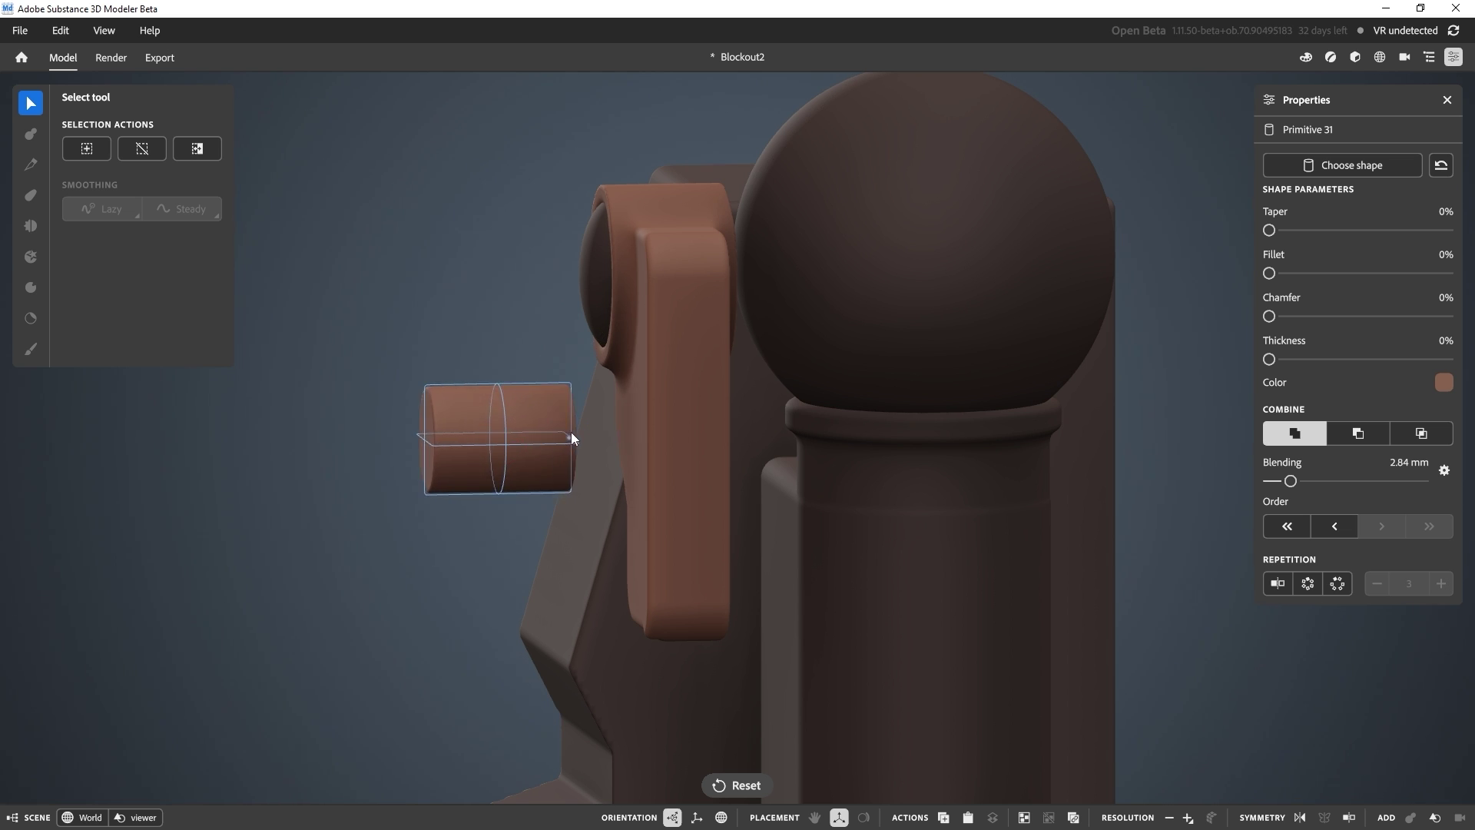
scroll(567, 476, up, 3)
middle_drag(567, 478, 607, 465)
drag(635, 288, 604, 322)
drag(656, 412, 710, 408)
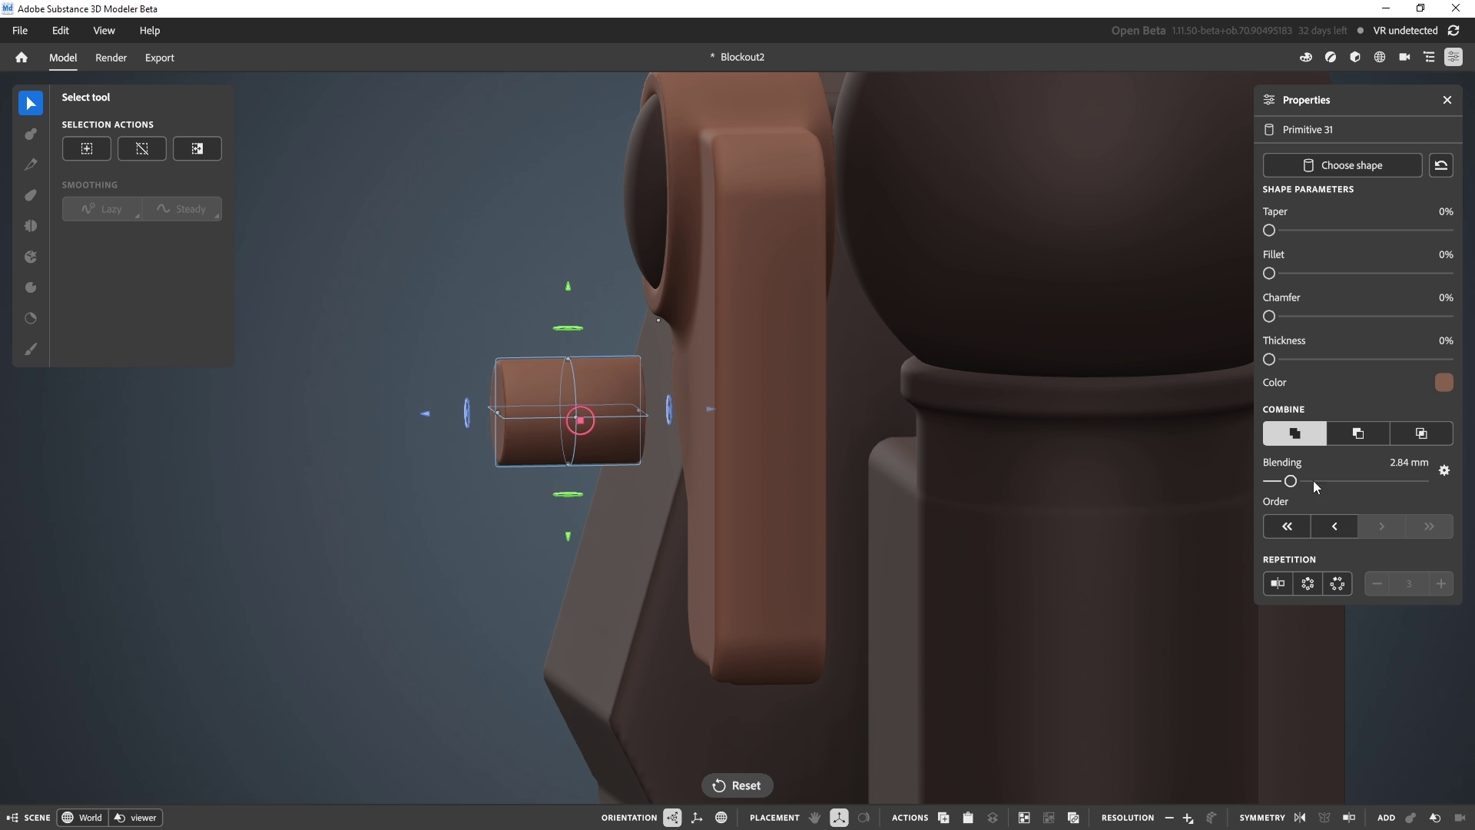
Step: Set the small cylinder's Blending to 0.98 mm and move it back until it meets the front of the viewer's body
scroll(678, 456, up, 3)
alt+drag(678, 456, 875, 438)
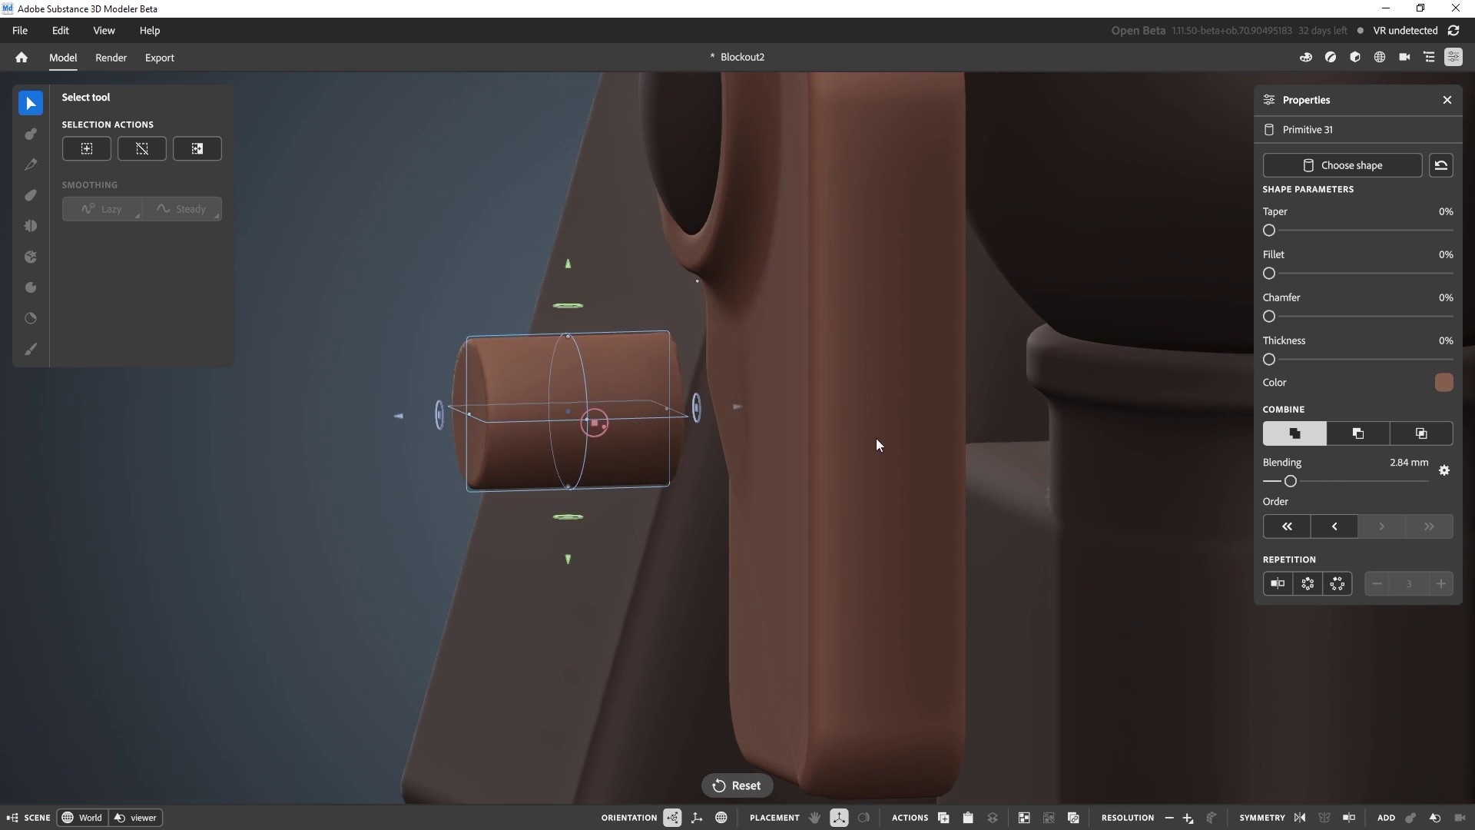
mouse_move(737, 409)
mouse_down()
mouse_move(690, 412)
mouse_move(779, 413)
mouse_move(717, 422)
mouse_move(760, 425)
mouse_up()
drag(1291, 481, 1246, 481)
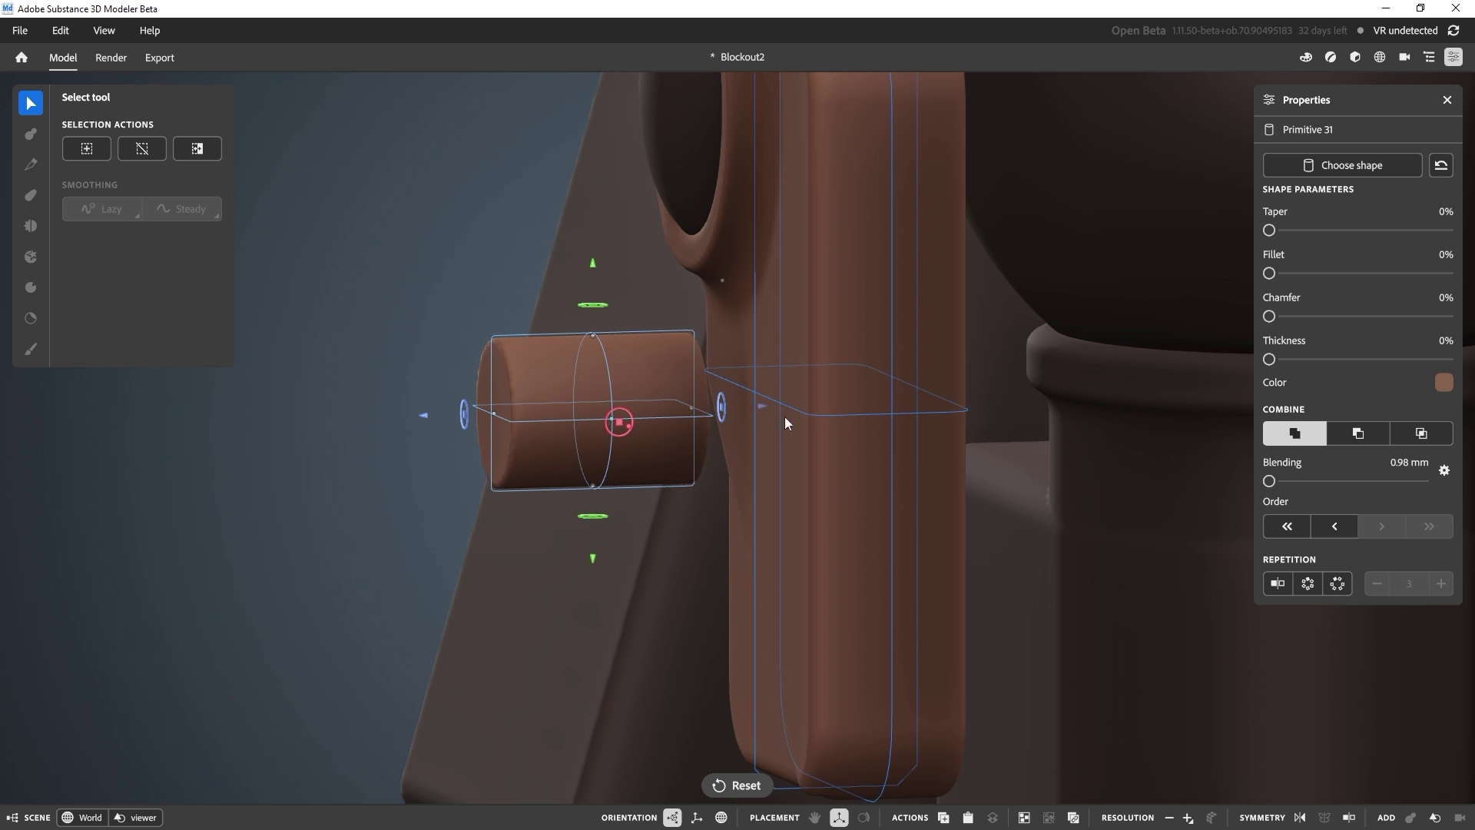
drag(763, 413, 805, 413)
alt+right_drag(805, 412, 796, 530)
alt+drag(796, 530, 897, 444)
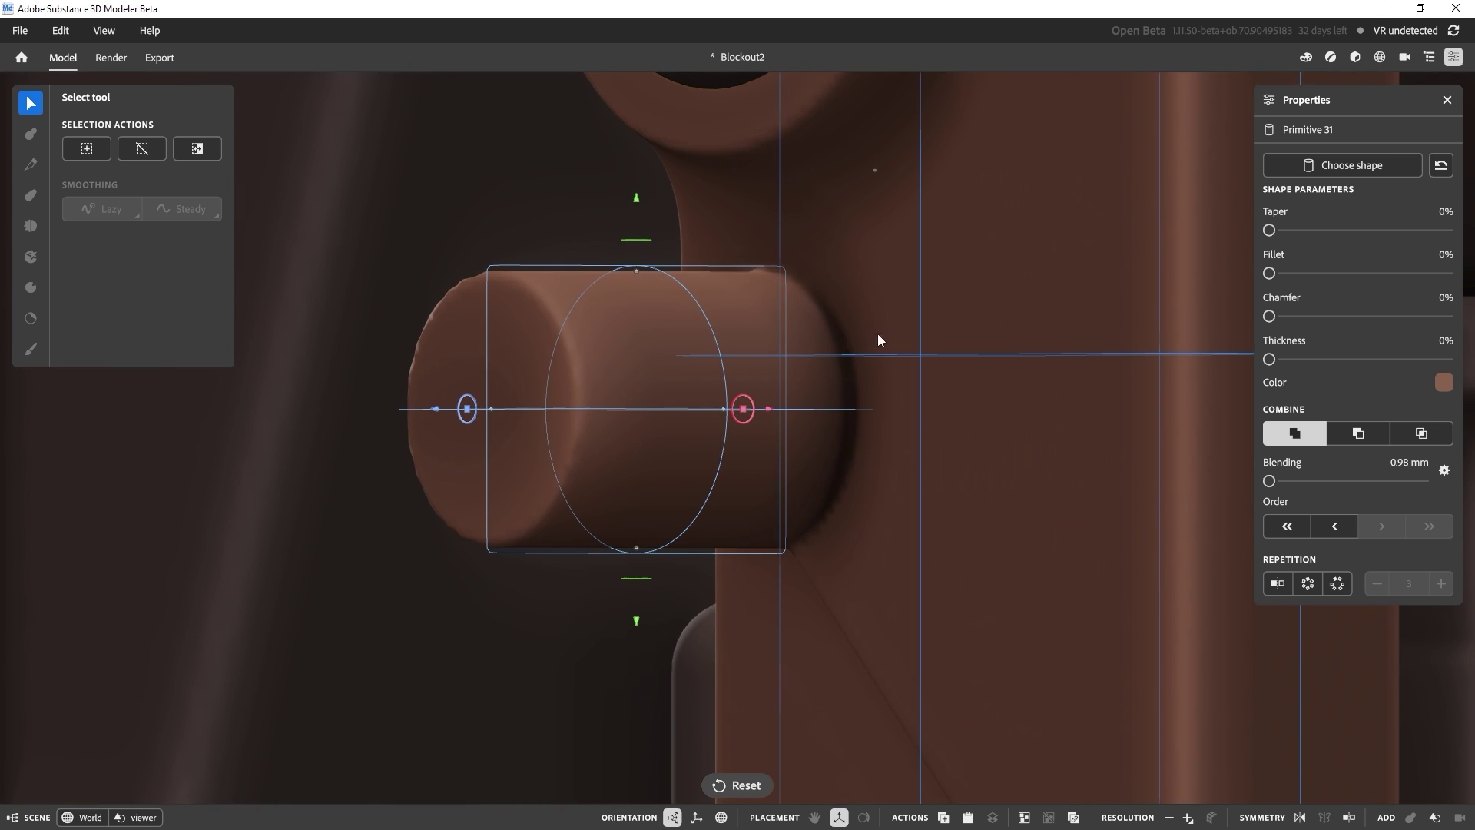
Step: Set the small cylinder's combine mode to Subtract so it cuts a round recess into the viewer's body
alt+right_drag(919, 407, 823, 353)
alt+drag(823, 353, 823, 394)
alt+right_drag(822, 393, 713, 415)
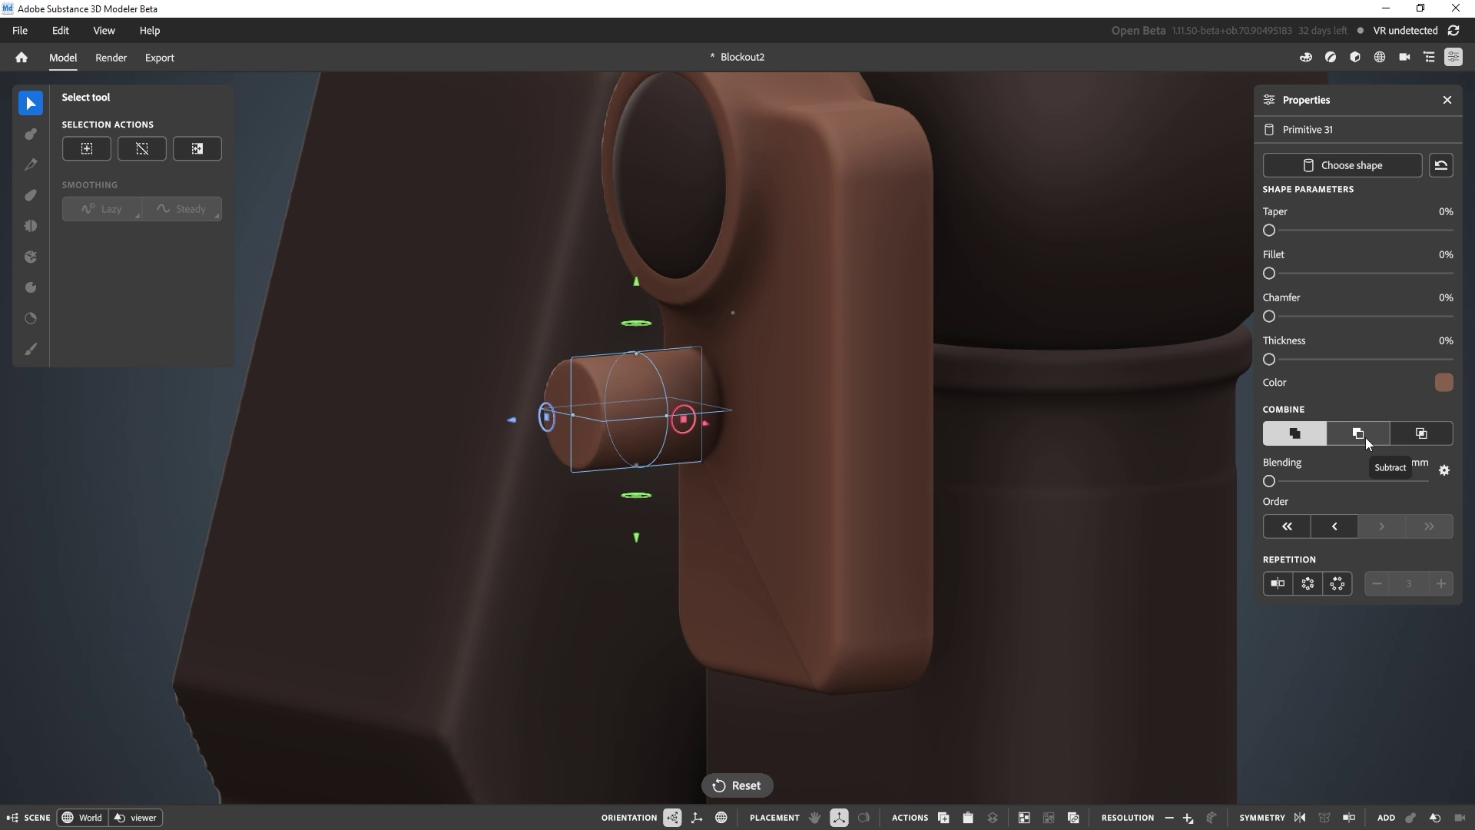
drag(1271, 481, 1238, 487)
click(1358, 430)
Step: Shrink the subtracting cylinder and reposition it slightly inward and up, between the lens ring and the diagonal cut
alt+drag(1152, 441, 904, 320)
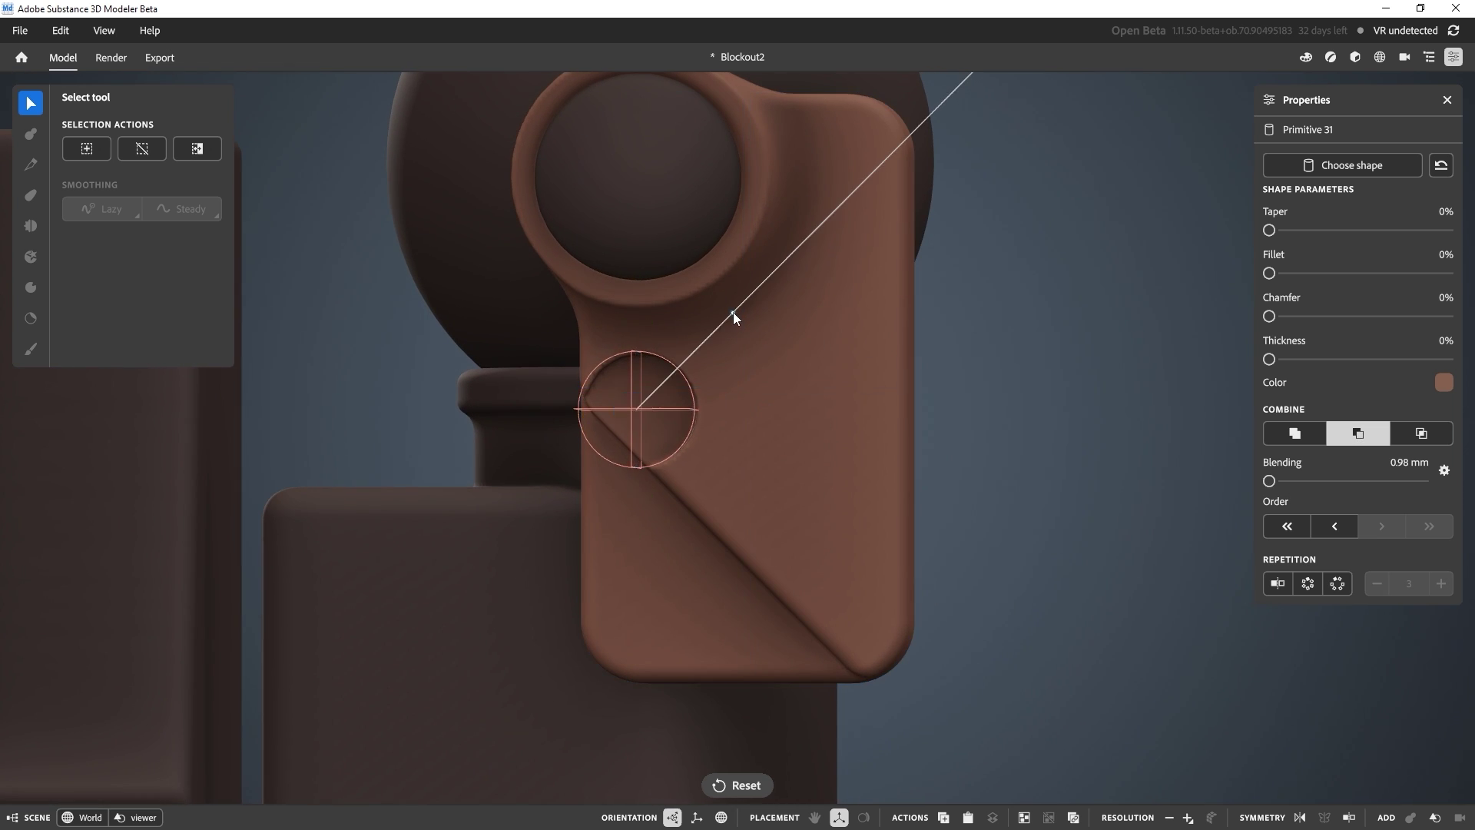
right_drag(840, 369, 673, 398)
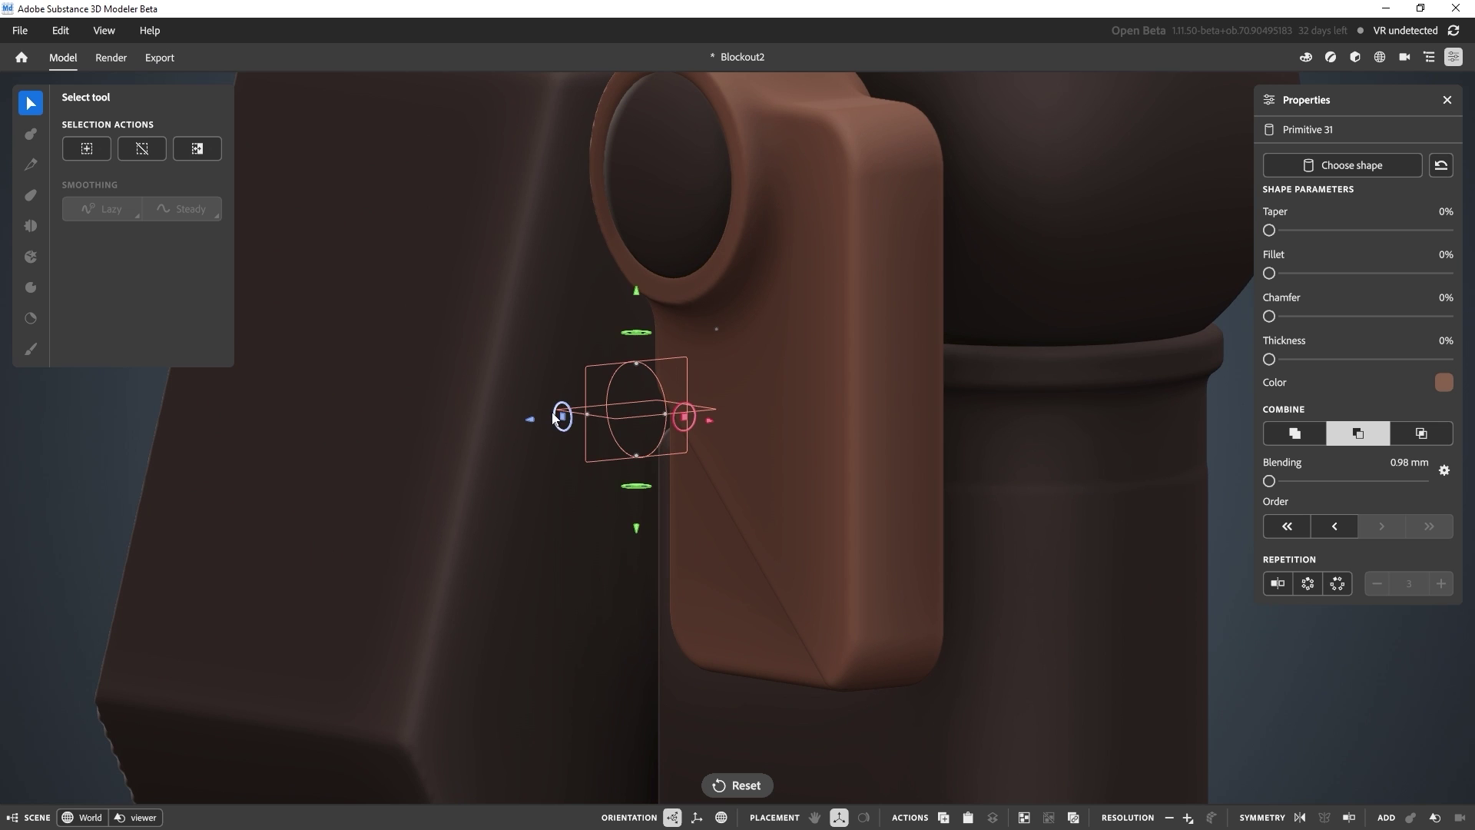
right_drag(548, 418, 751, 418)
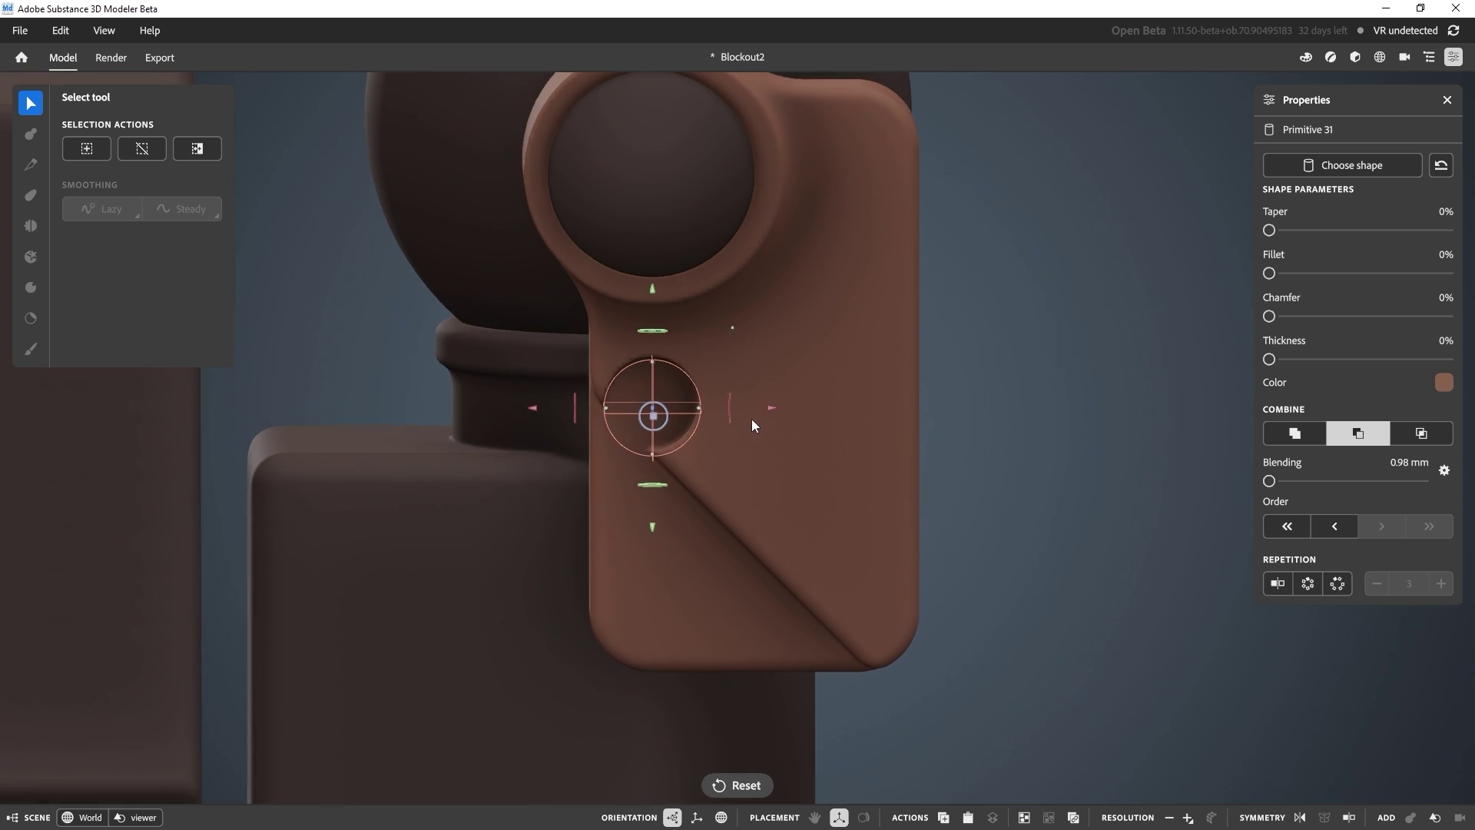
drag(656, 412, 758, 315)
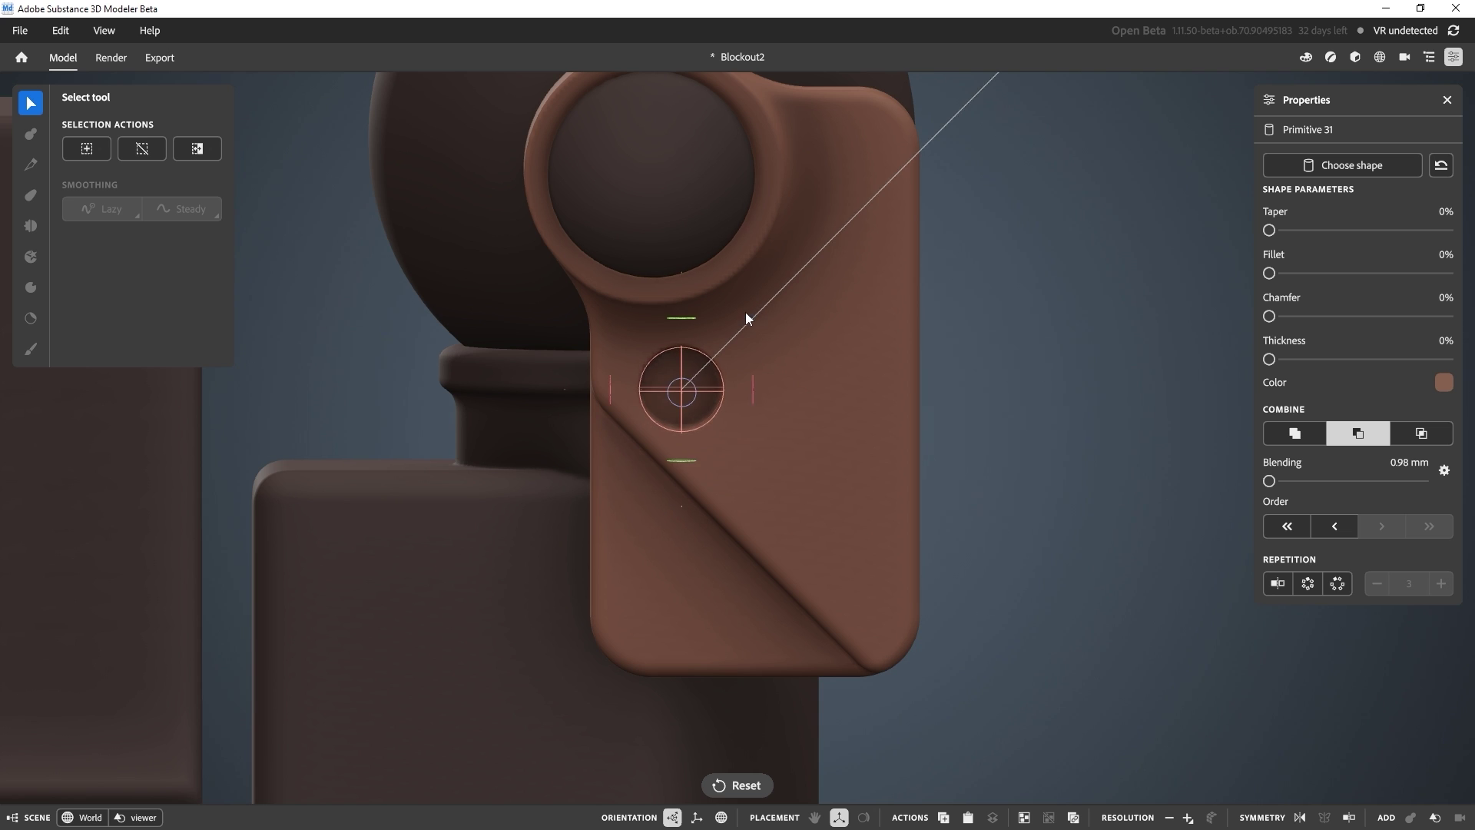
alt+drag(741, 392, 715, 395)
alt+right_drag(714, 395, 1068, 528)
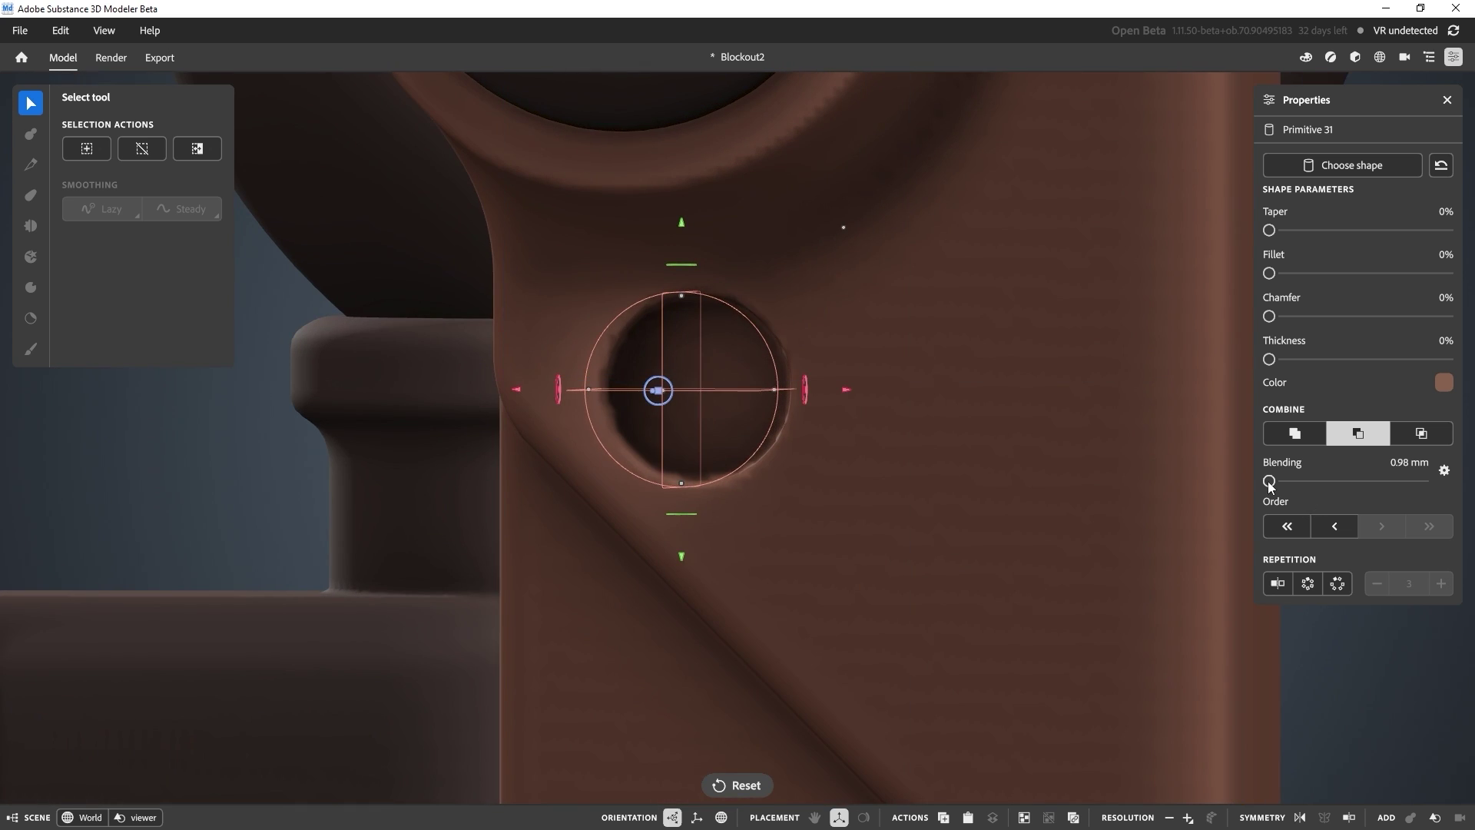
Step: Set the subtracting cylinder's Blending to 1.23 mm to soften the recess edge
drag(1270, 482, 1276, 482)
alt+drag(991, 461, 757, 438)
right_drag(567, 421, 874, 357)
alt+drag(875, 350, 951, 404)
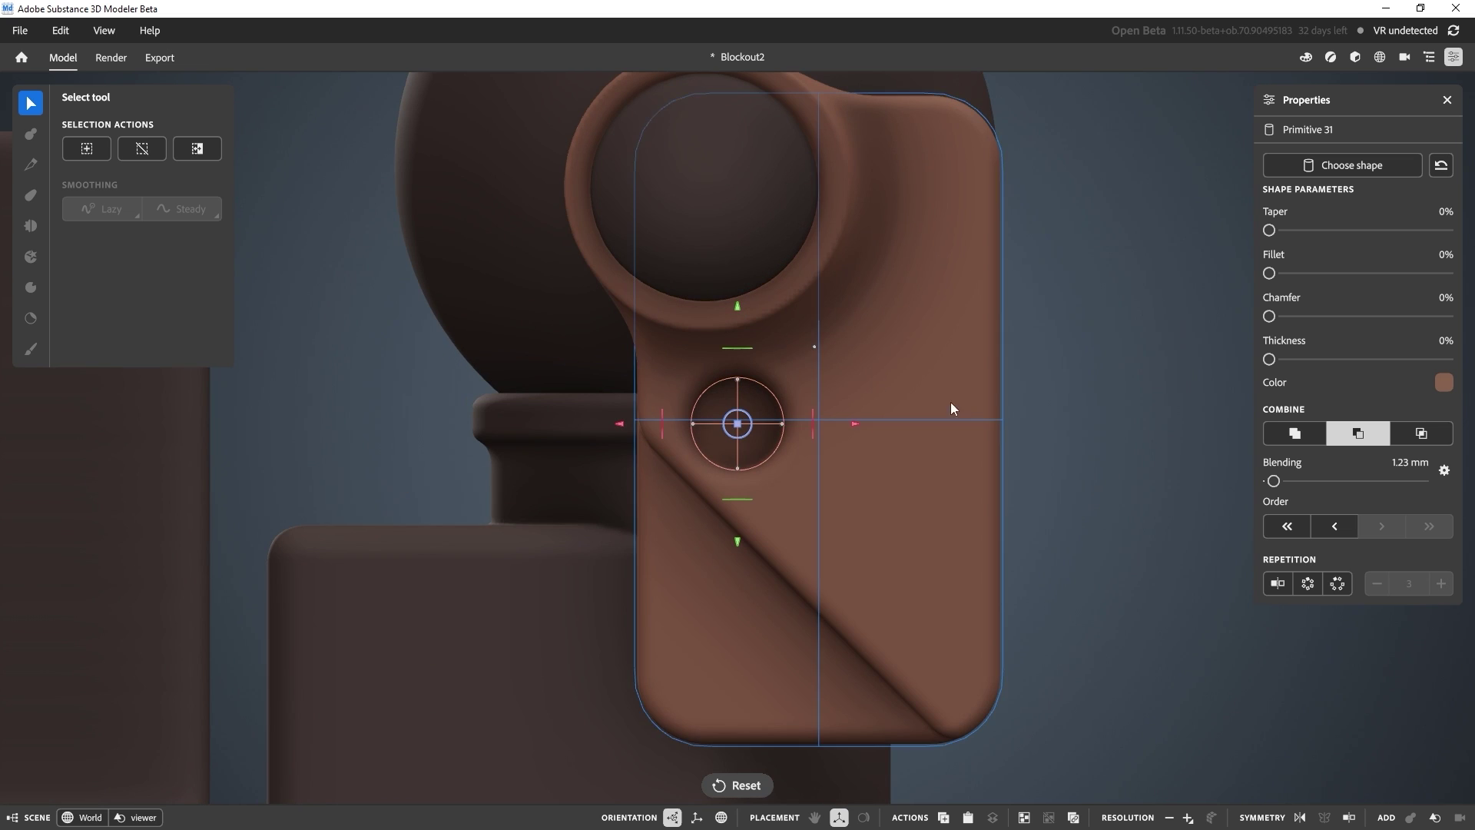
Step: Duplicate the round recess cutter and place the copy diagonally below the first, alongside the diagonal cut
right_click(769, 406)
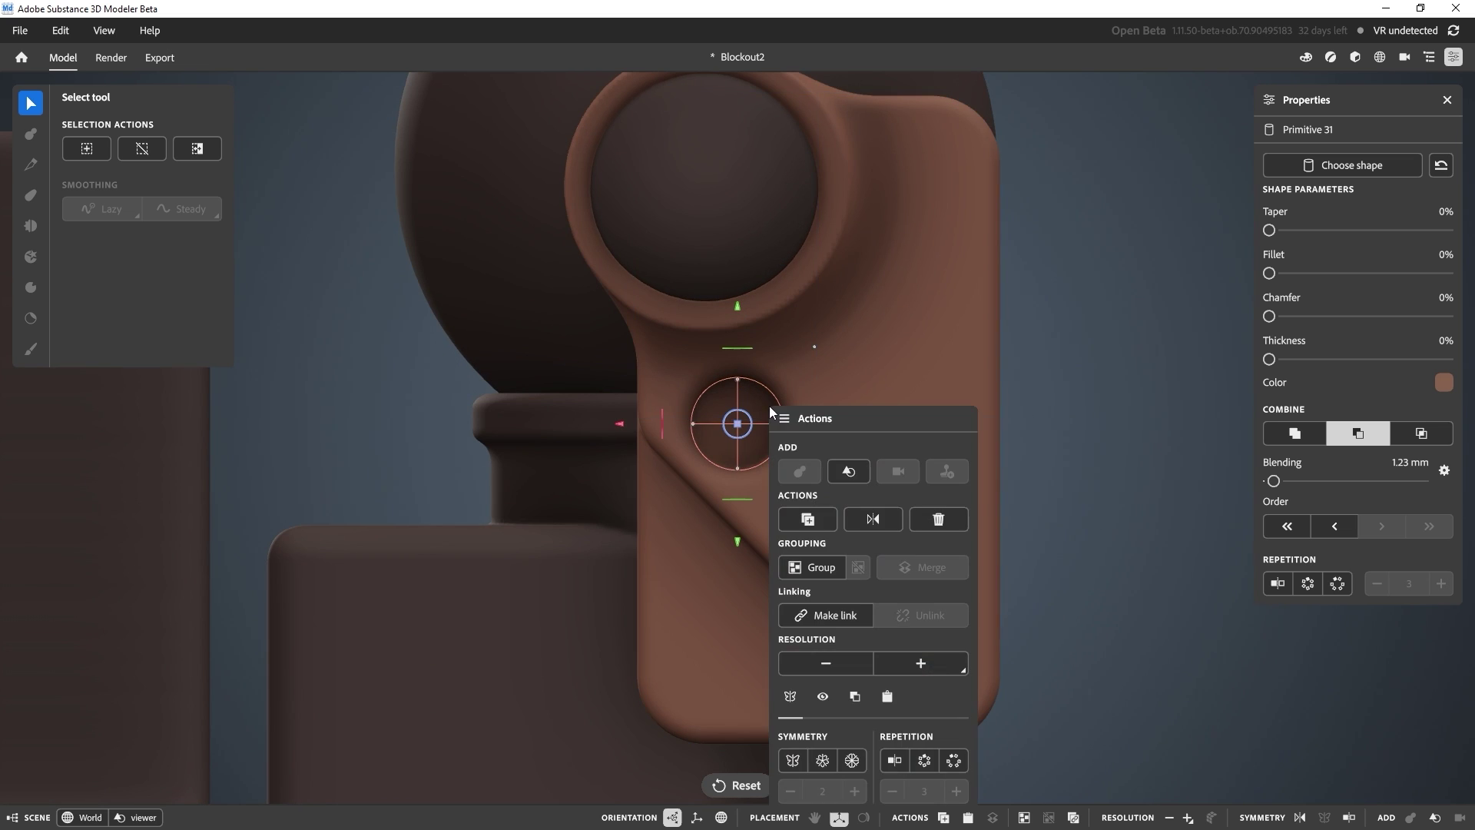
click(809, 520)
drag(744, 429, 834, 513)
click(1114, 478)
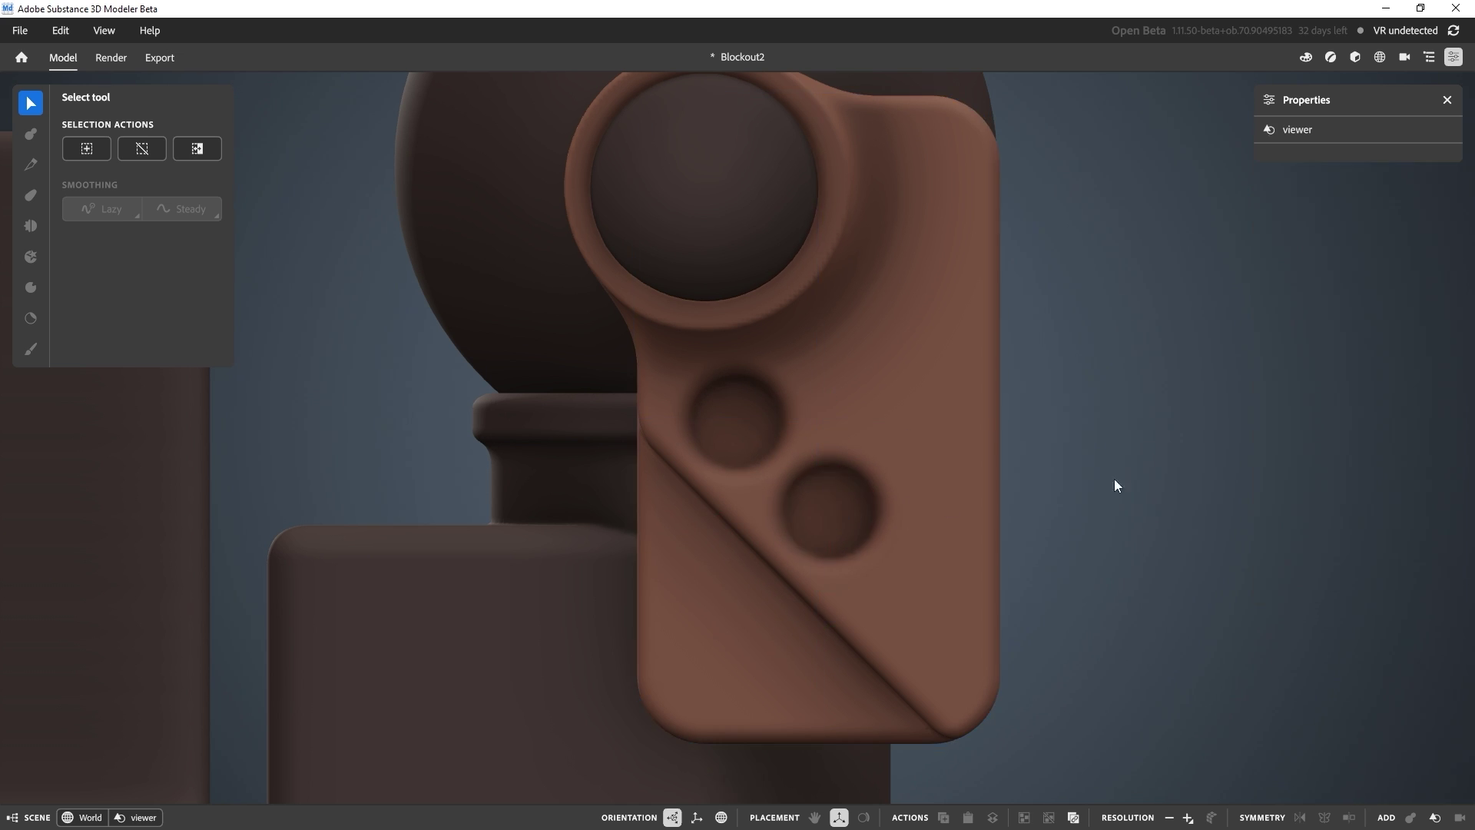
Step: Examine the viewer's two round recesses against the whole device from the front and at an angle
alt+right_drag(1114, 478, 953, 464)
alt+middle_drag(952, 464, 872, 446)
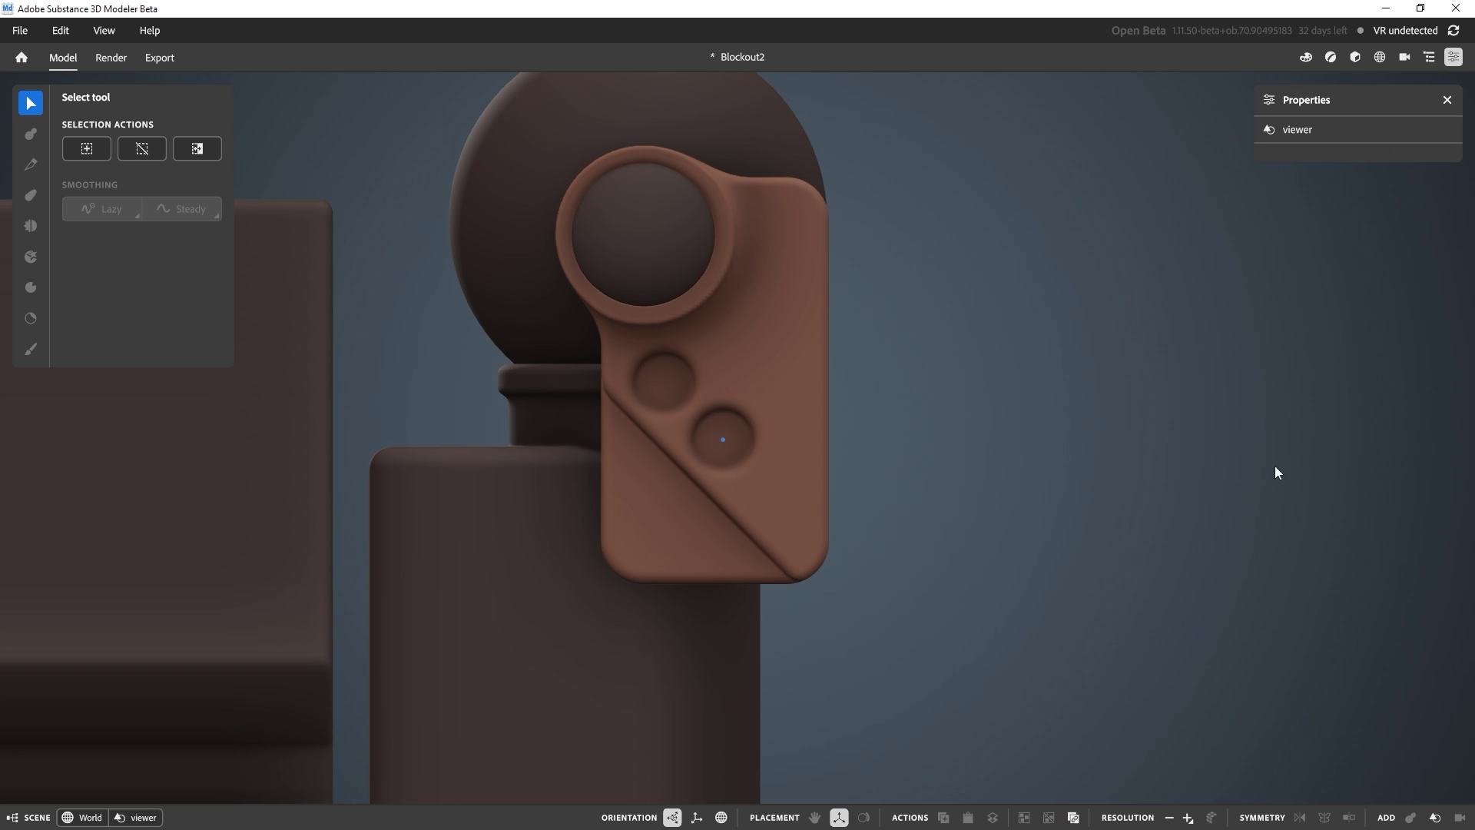
middle_drag(1074, 530, 991, 440)
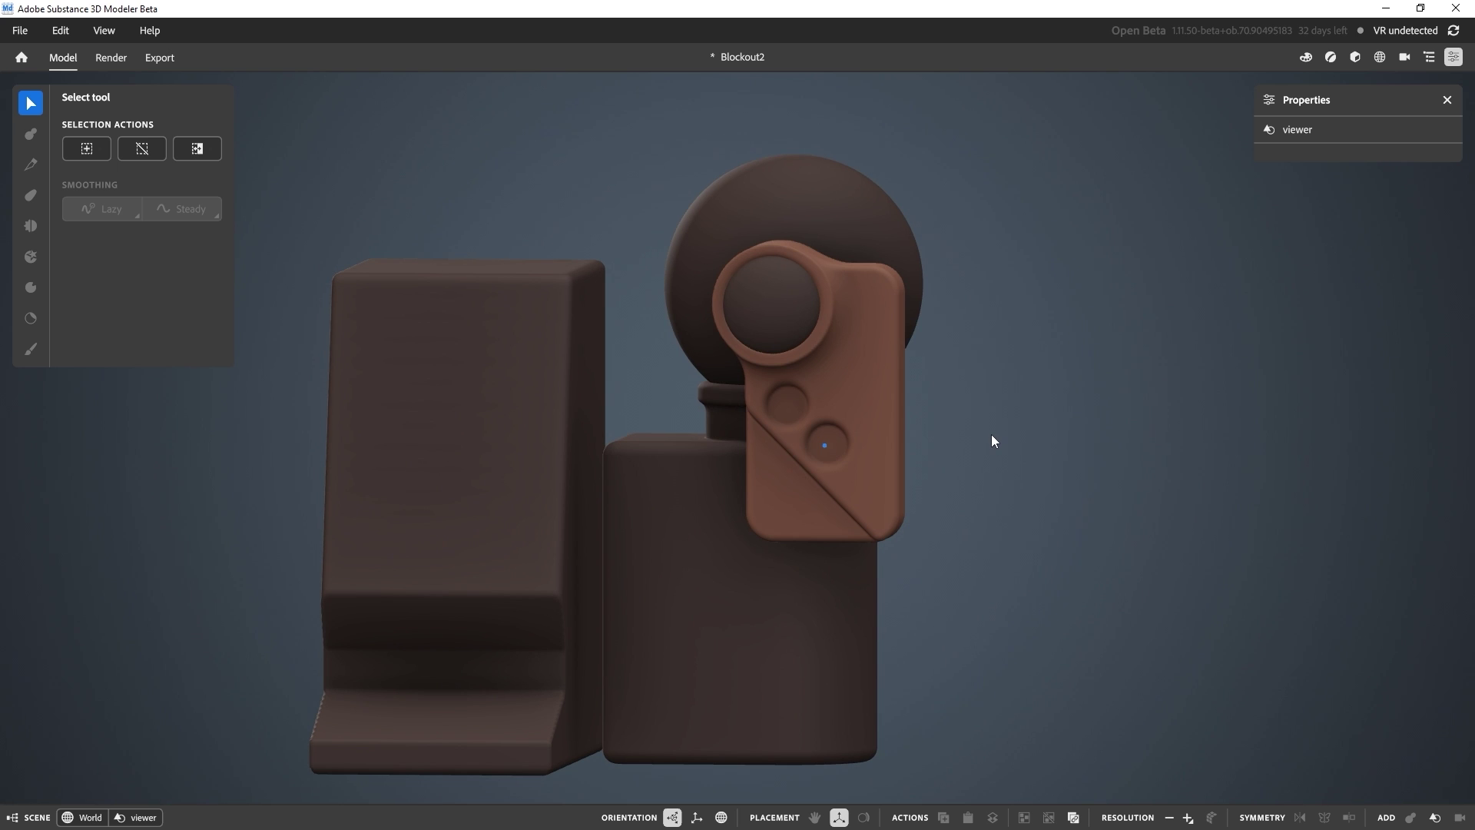
alt+shift+drag(985, 427, 977, 363)
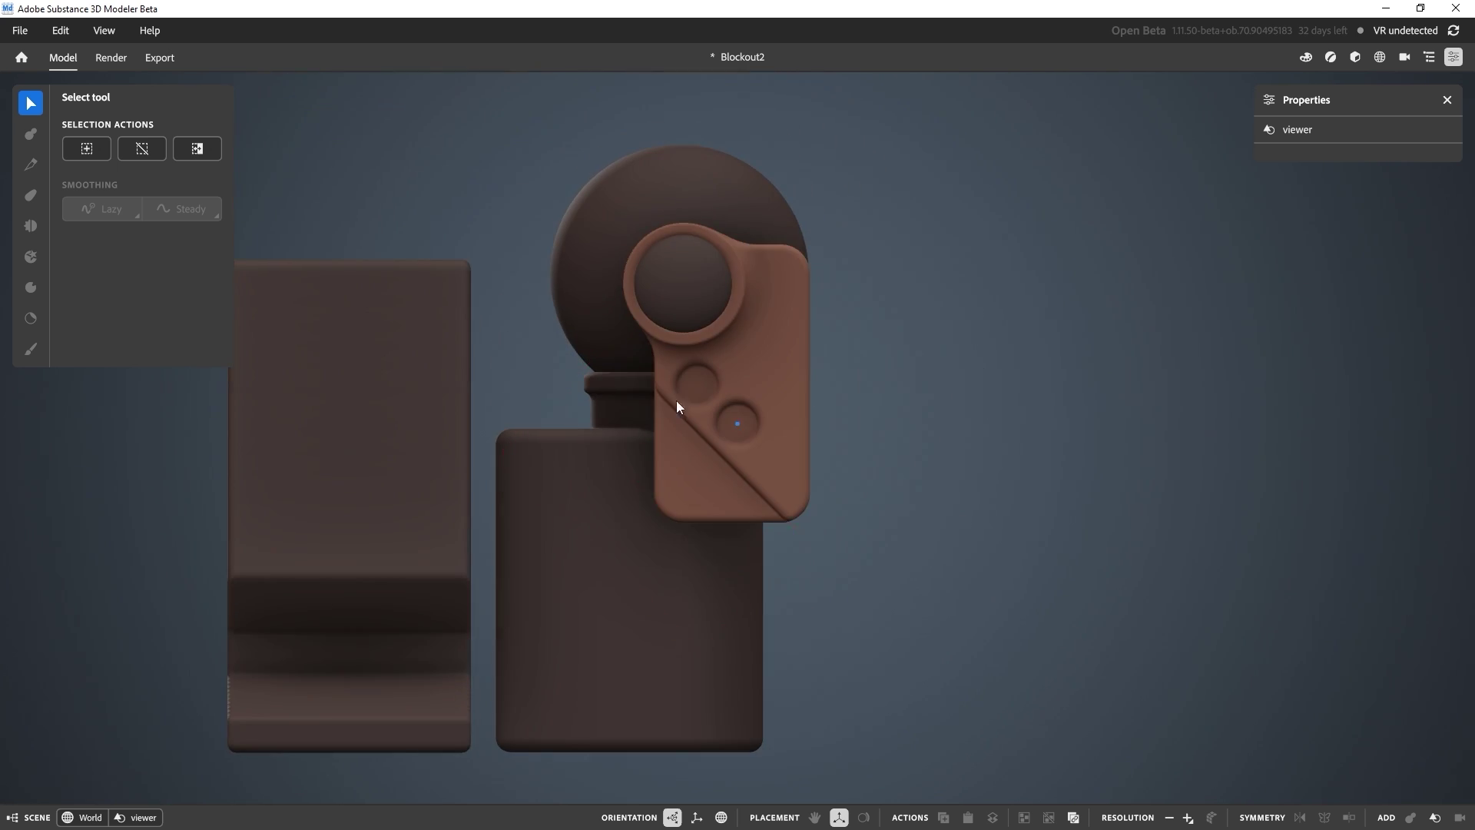
middle_drag(677, 408, 905, 382)
click(899, 374)
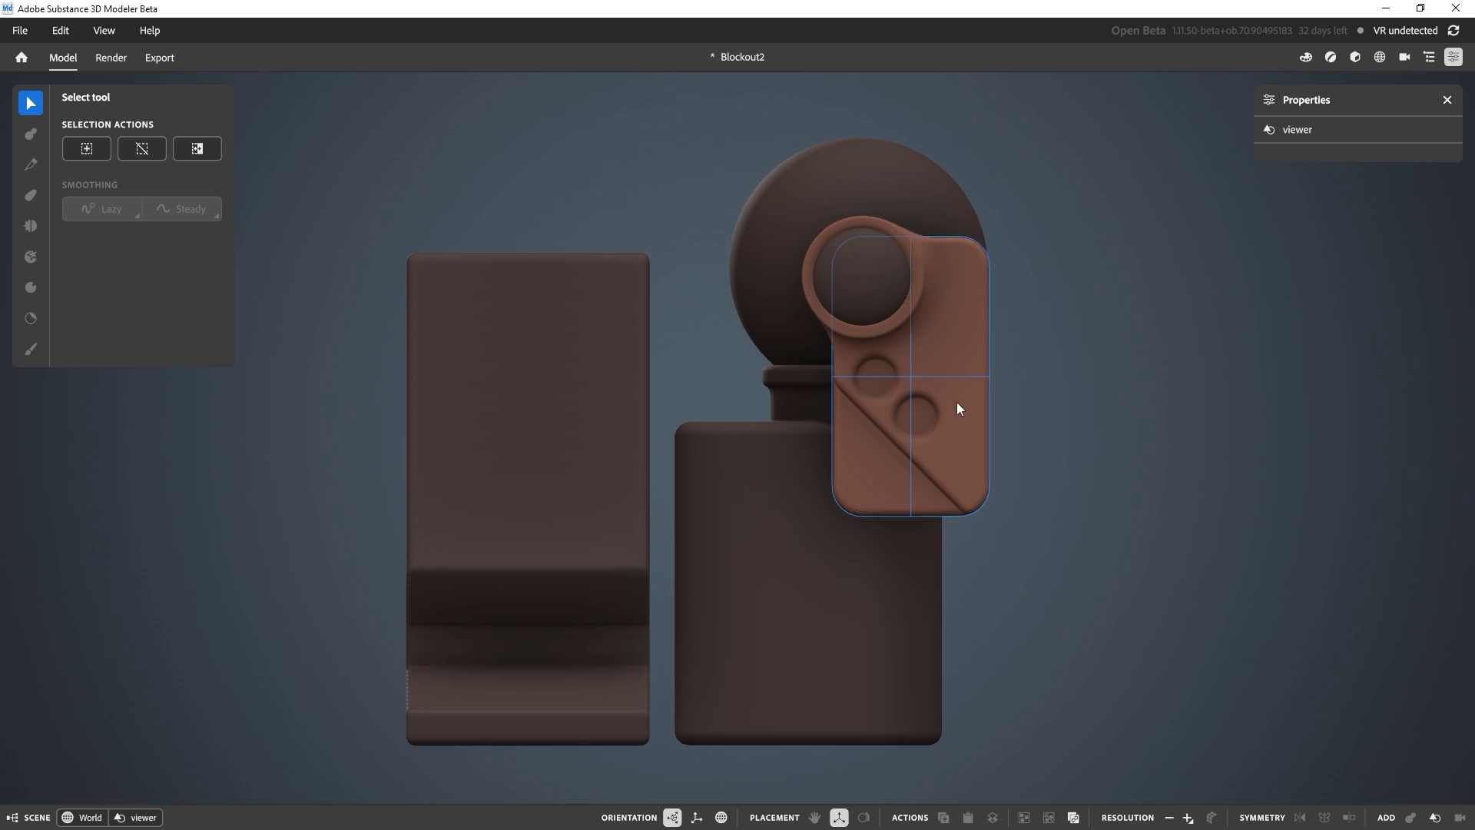
middle_drag(952, 433, 841, 365)
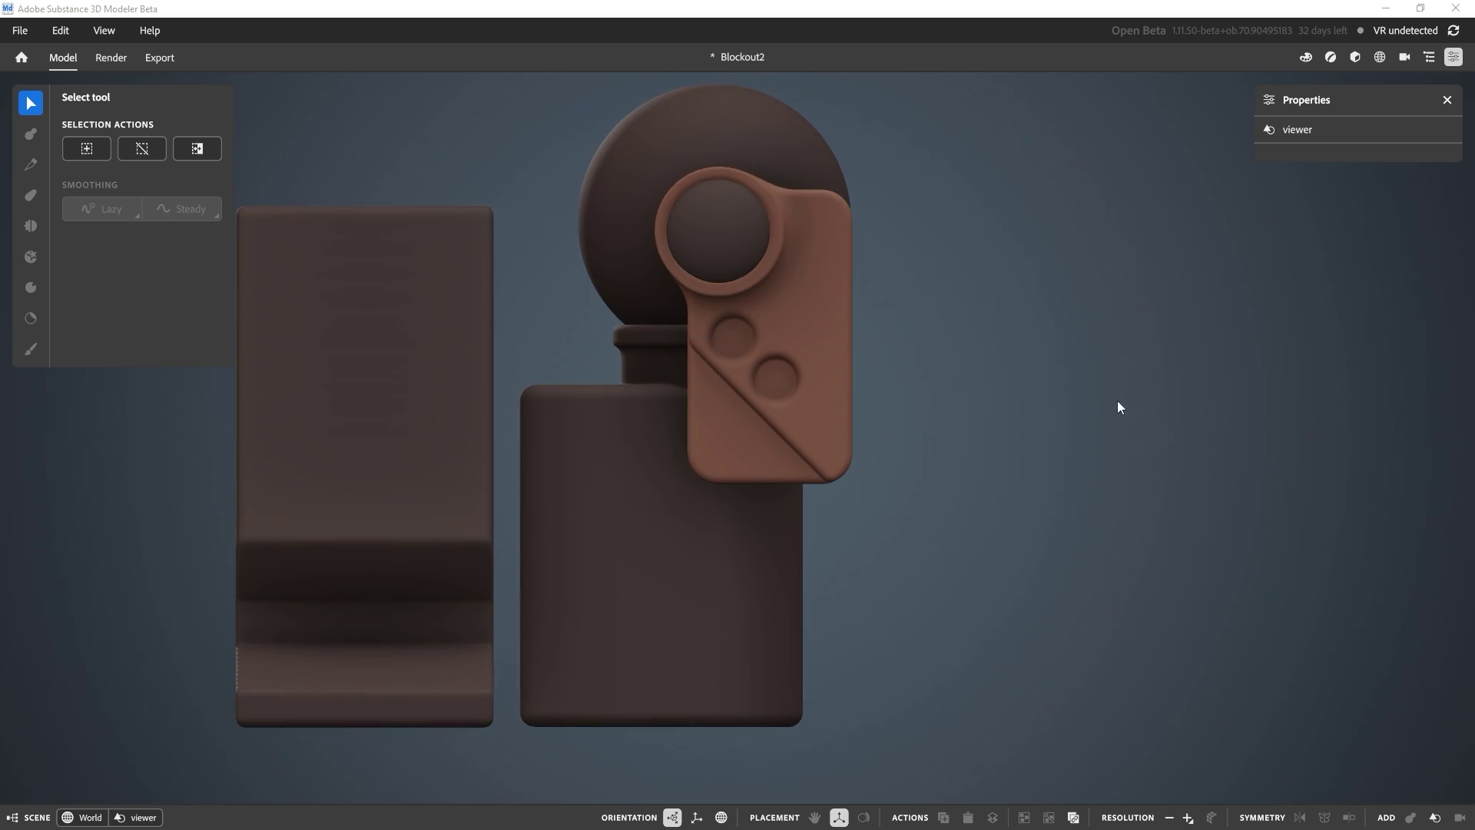
Step: Duplicate the viewer's rounded body box and move the copy sideways so it overlaps the edge opposite the lens
click(821, 306)
click(840, 306)
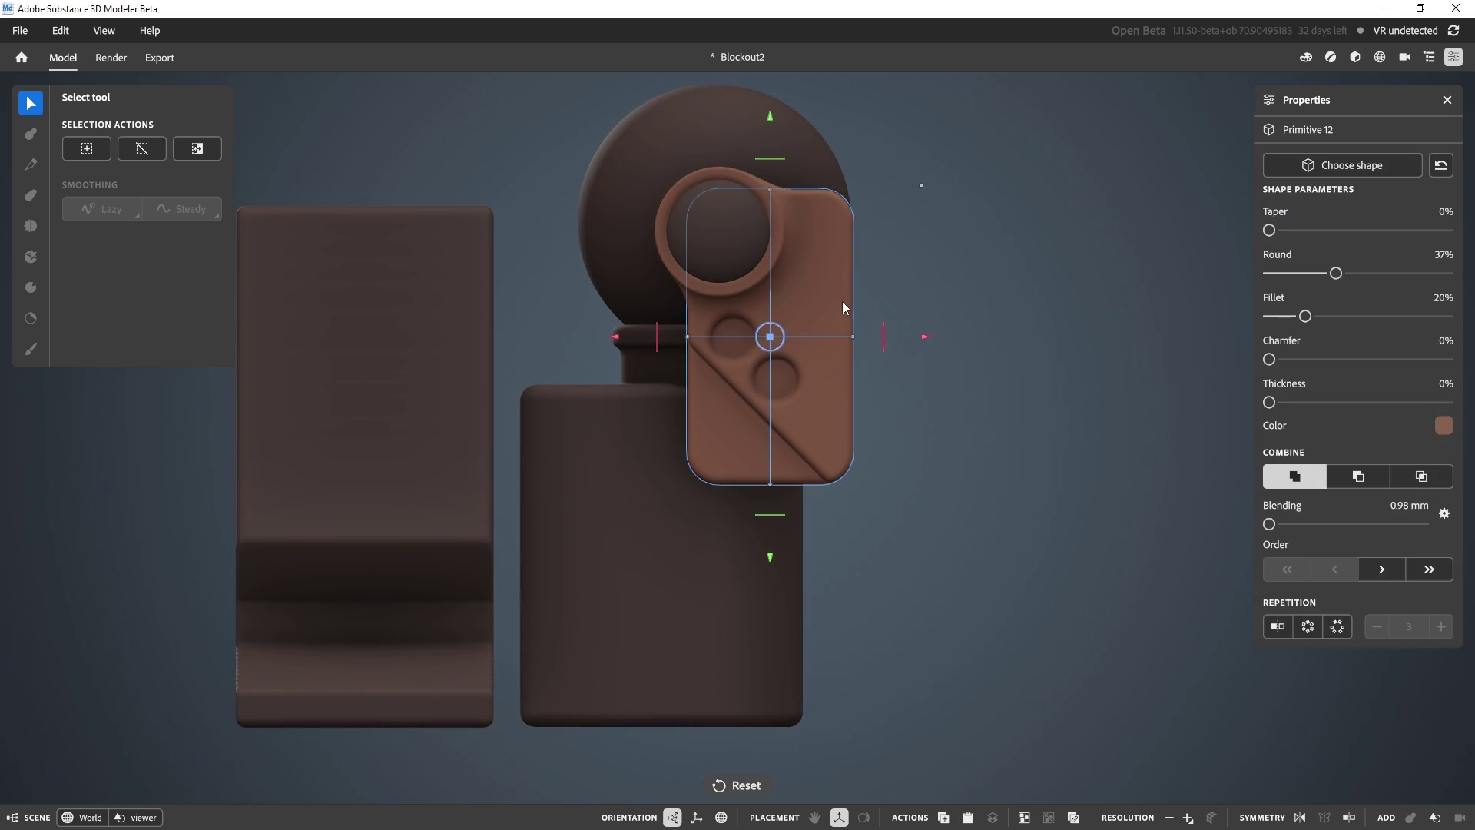
right_click(842, 304)
click(893, 424)
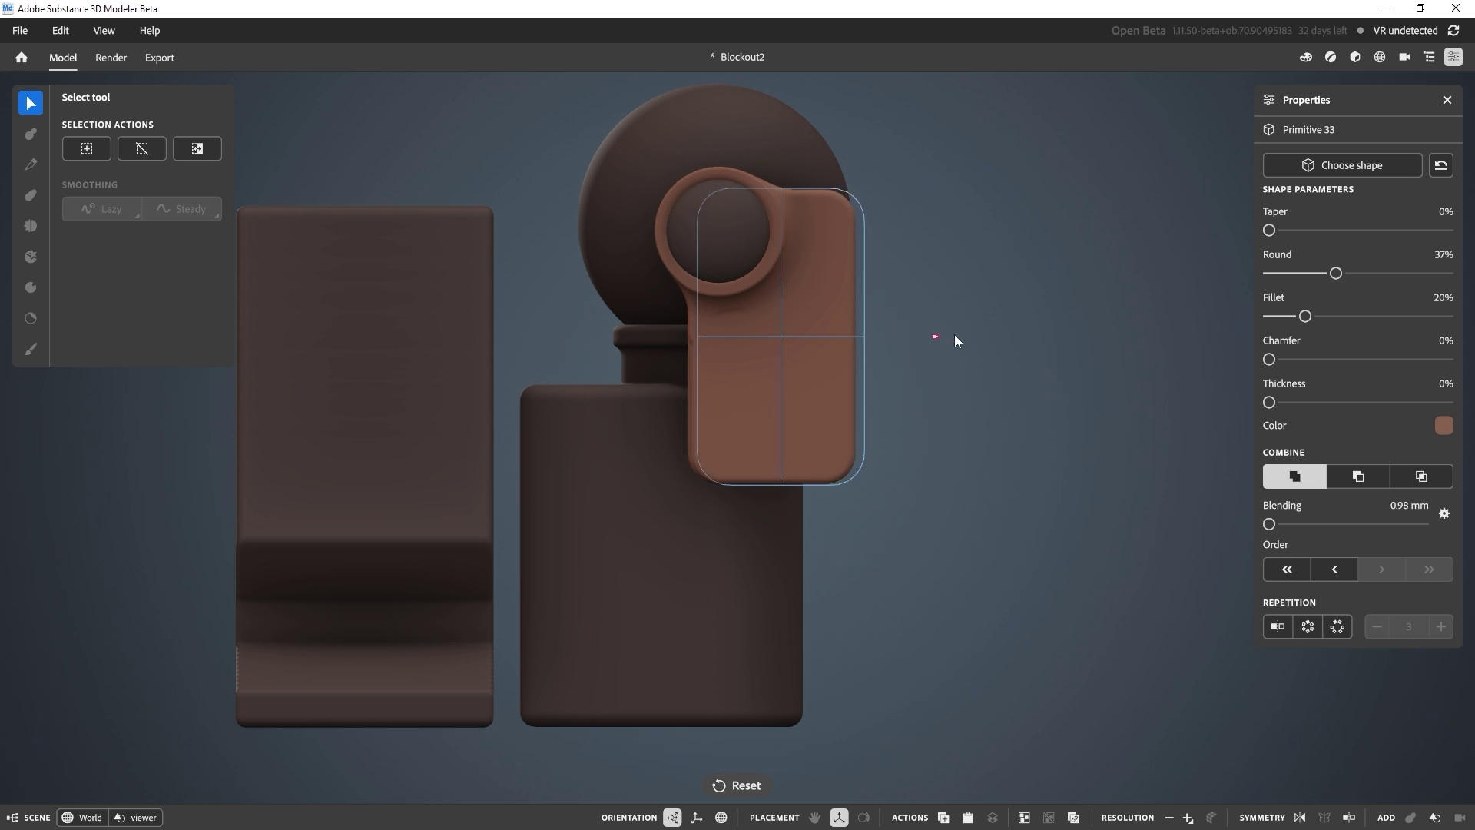
drag(955, 335, 1030, 335)
alt+drag(1029, 335, 833, 342)
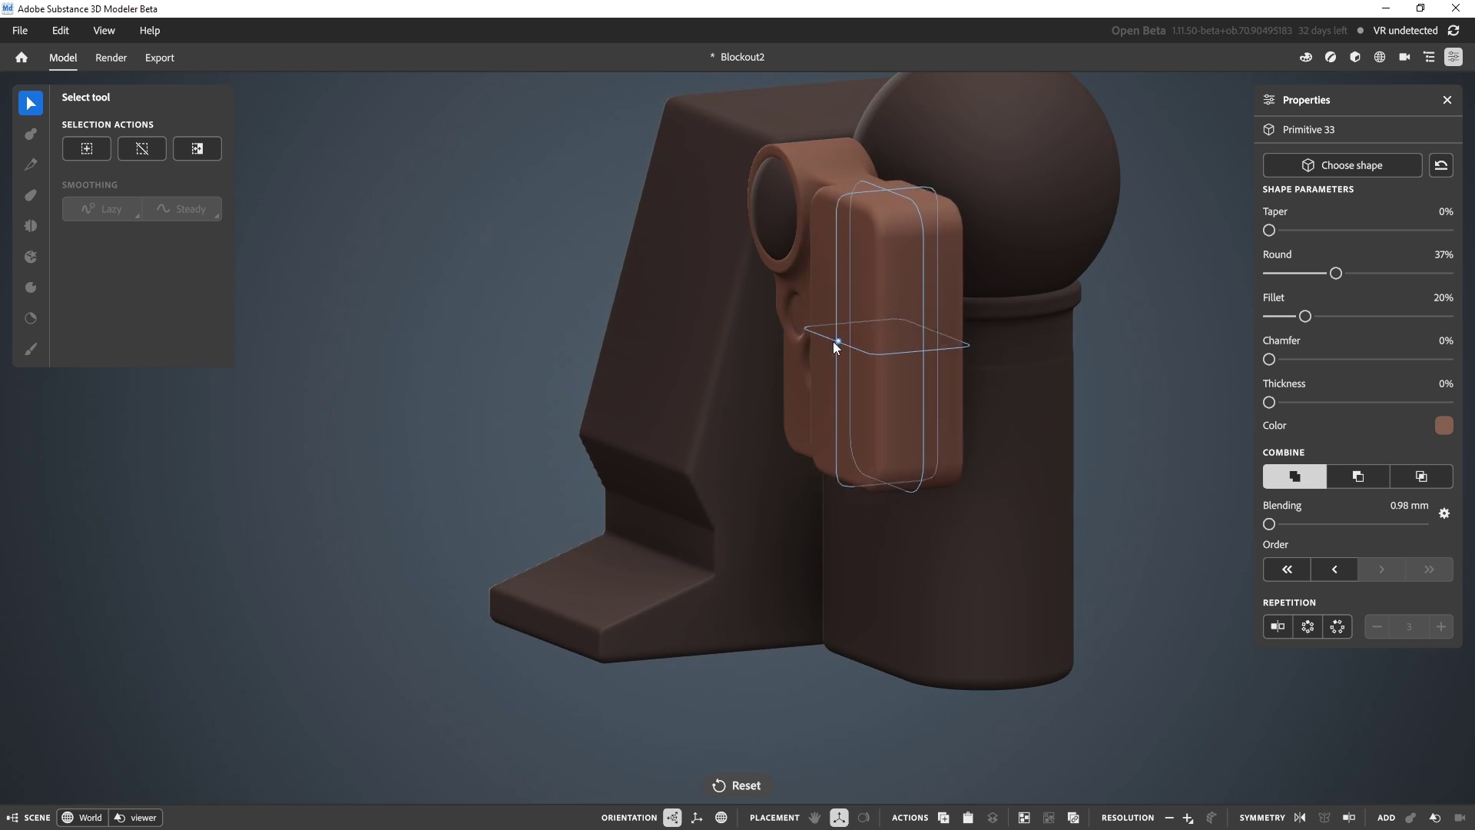
Step: Set the duplicated box to Subtract and reduce its Fillet and Round to 0%
click(1364, 478)
drag(1304, 316, 1208, 319)
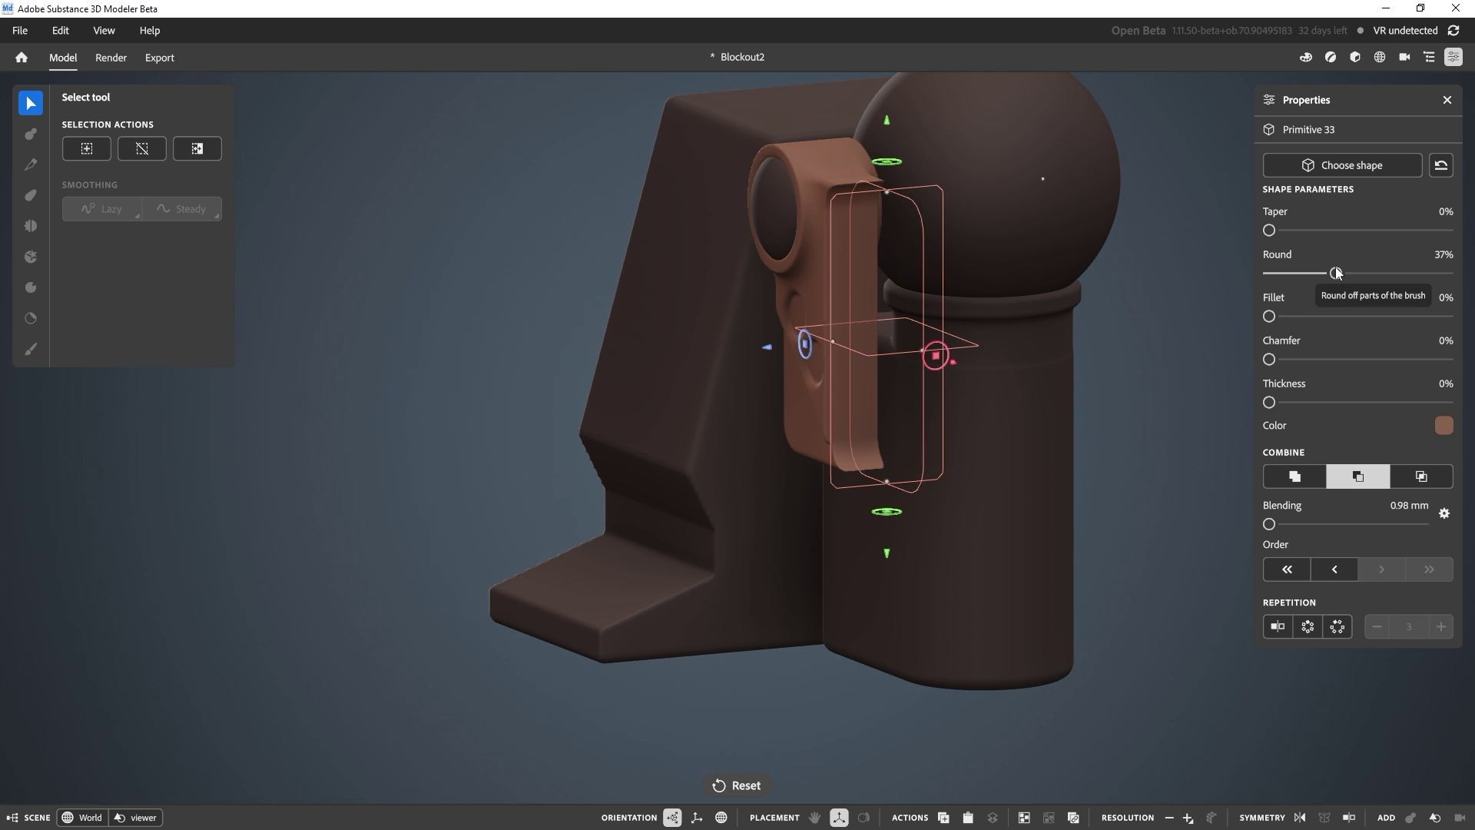
drag(1336, 273, 1192, 275)
Step: Shorten the subtracting box vertically to form a side notch in the viewer and set its Chamfer to 37%
alt+drag(868, 430, 991, 414)
scroll(994, 427, up, 3)
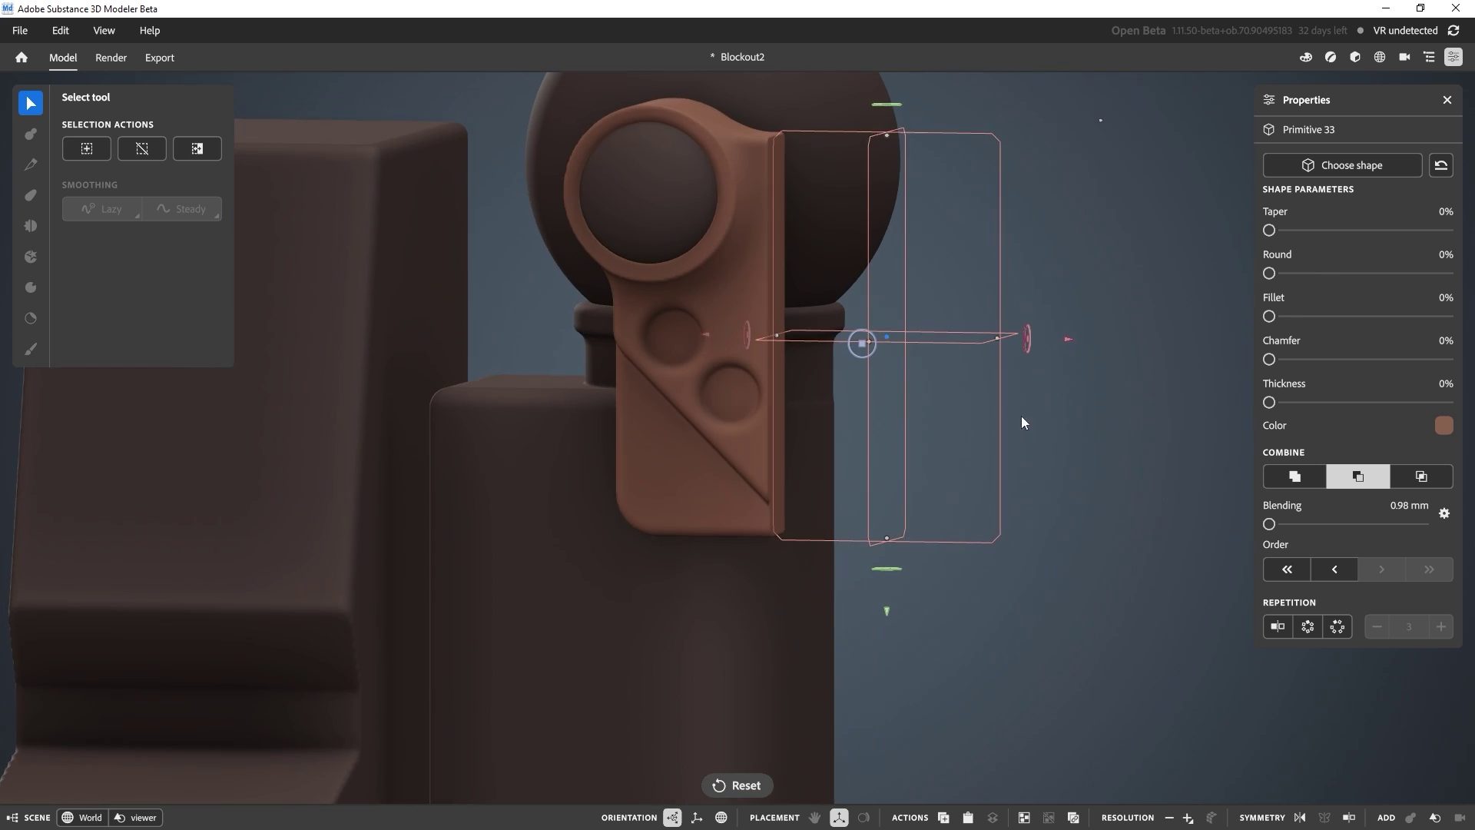
drag(892, 135, 888, 234)
drag(1270, 359, 1336, 360)
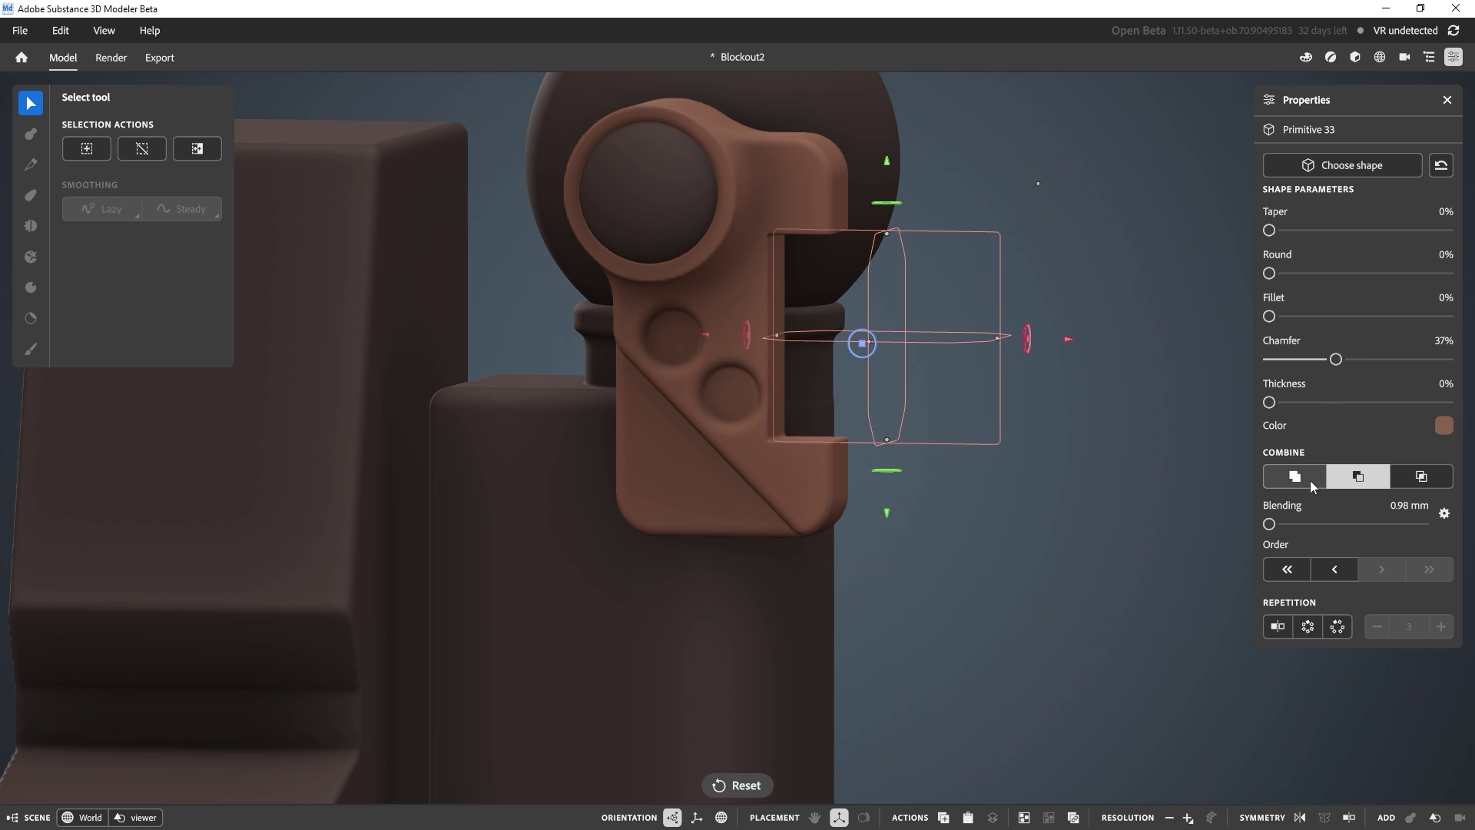
Step: Switch the box to additive, rotate it 90° so its chamfered corners show from the front, and set it back to Subtract
click(1306, 478)
middle_drag(1185, 393, 1053, 355)
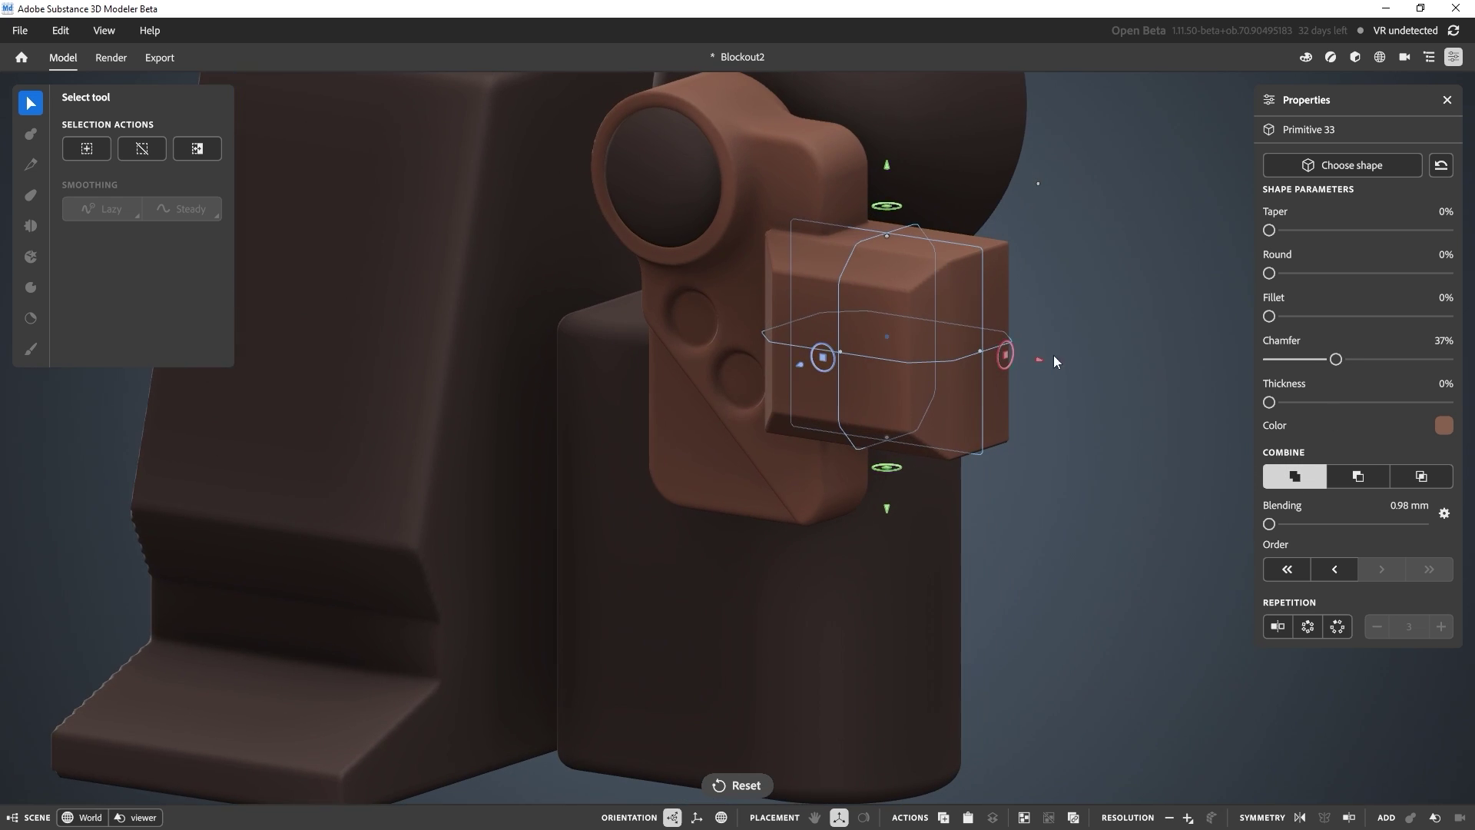
drag(1005, 355, 993, 379)
click(1356, 476)
middle_drag(1153, 411, 835, 264)
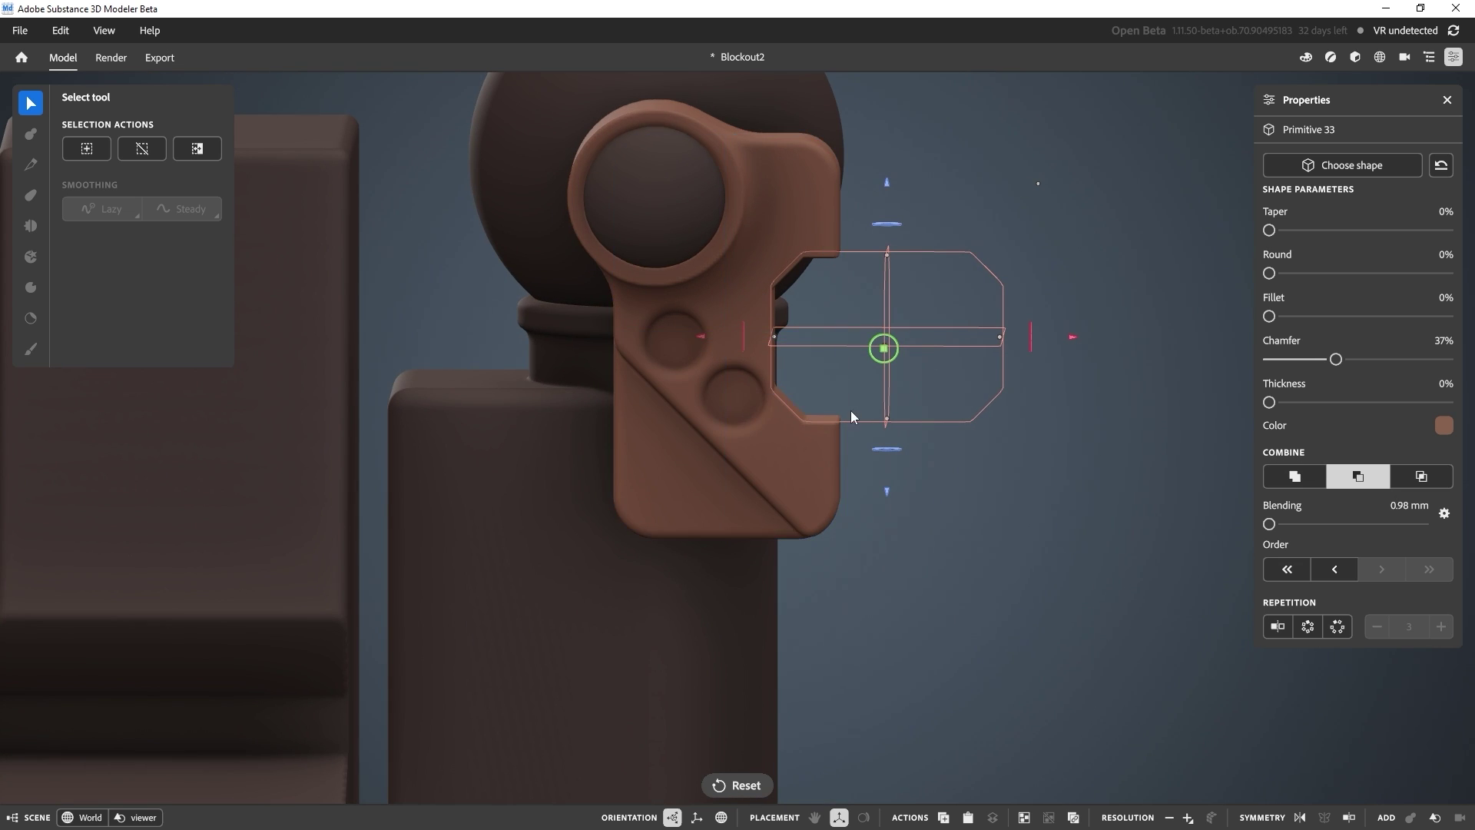
Step: Stretch the notch cutter taller and set its Chamfer to 20%
scroll(850, 410, up, 2)
alt+middle_drag(822, 353, 861, 360)
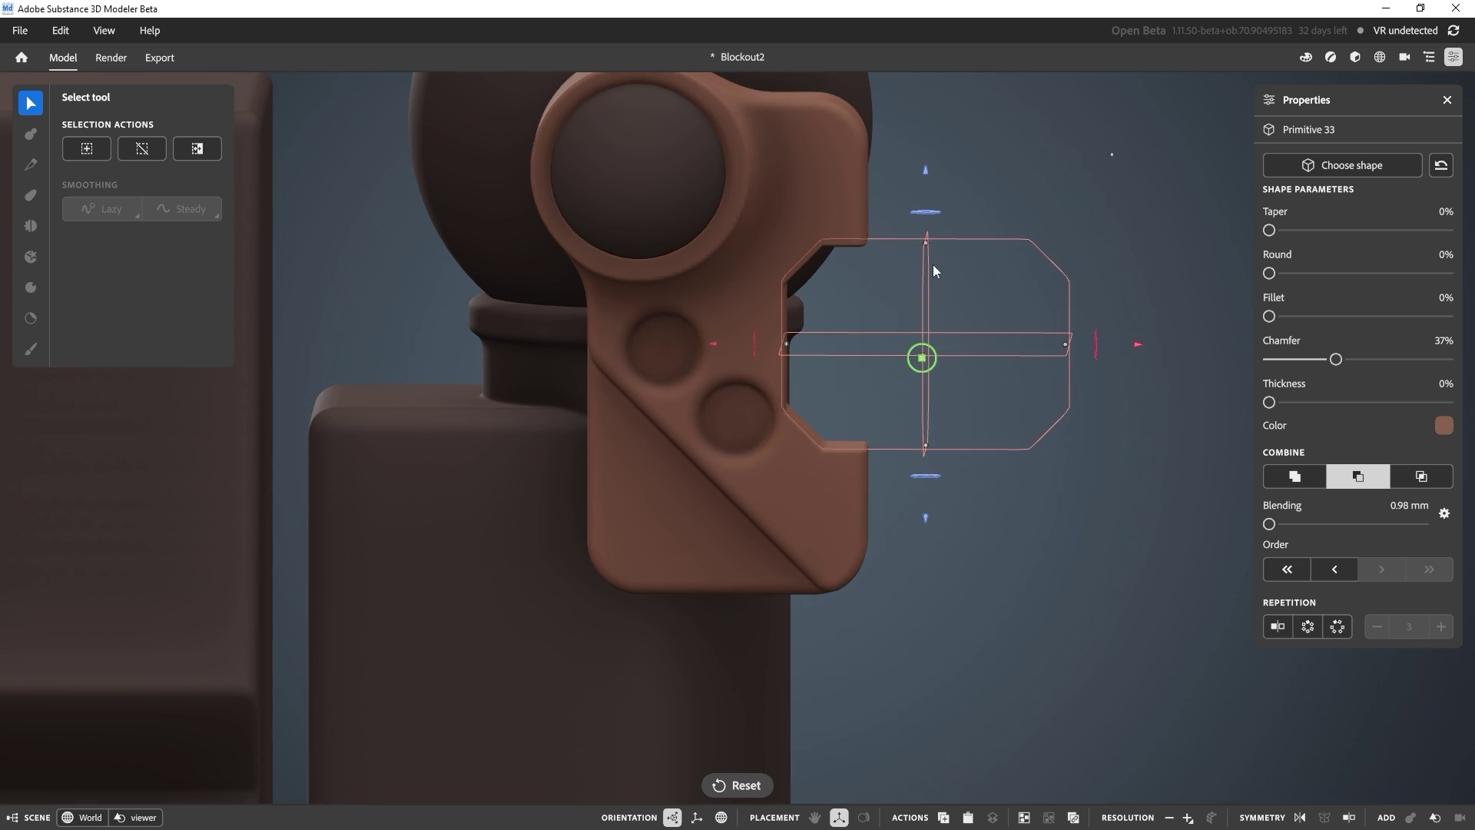
drag(926, 242, 927, 192)
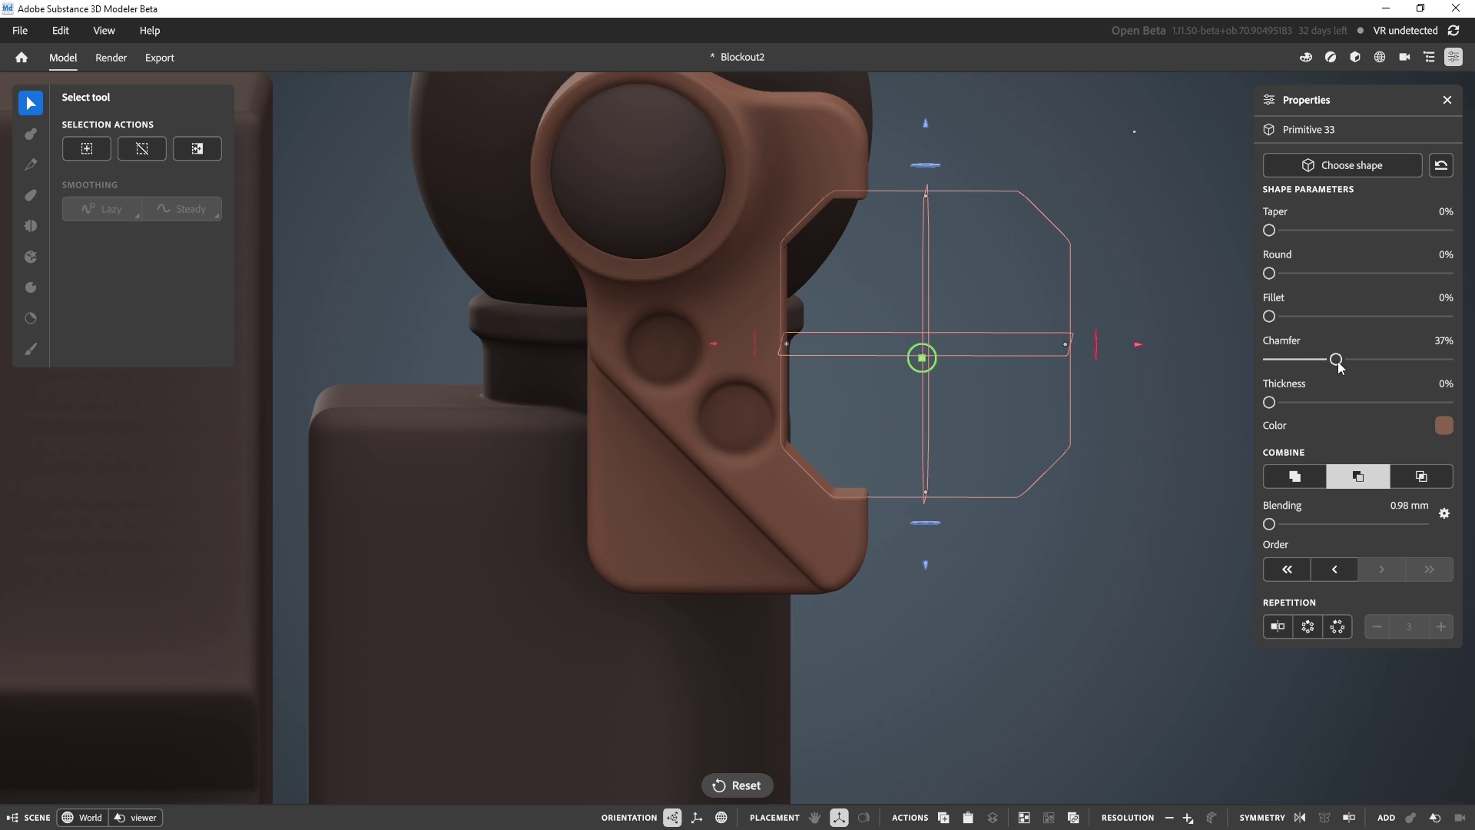
drag(1336, 359, 1305, 359)
click(1134, 343)
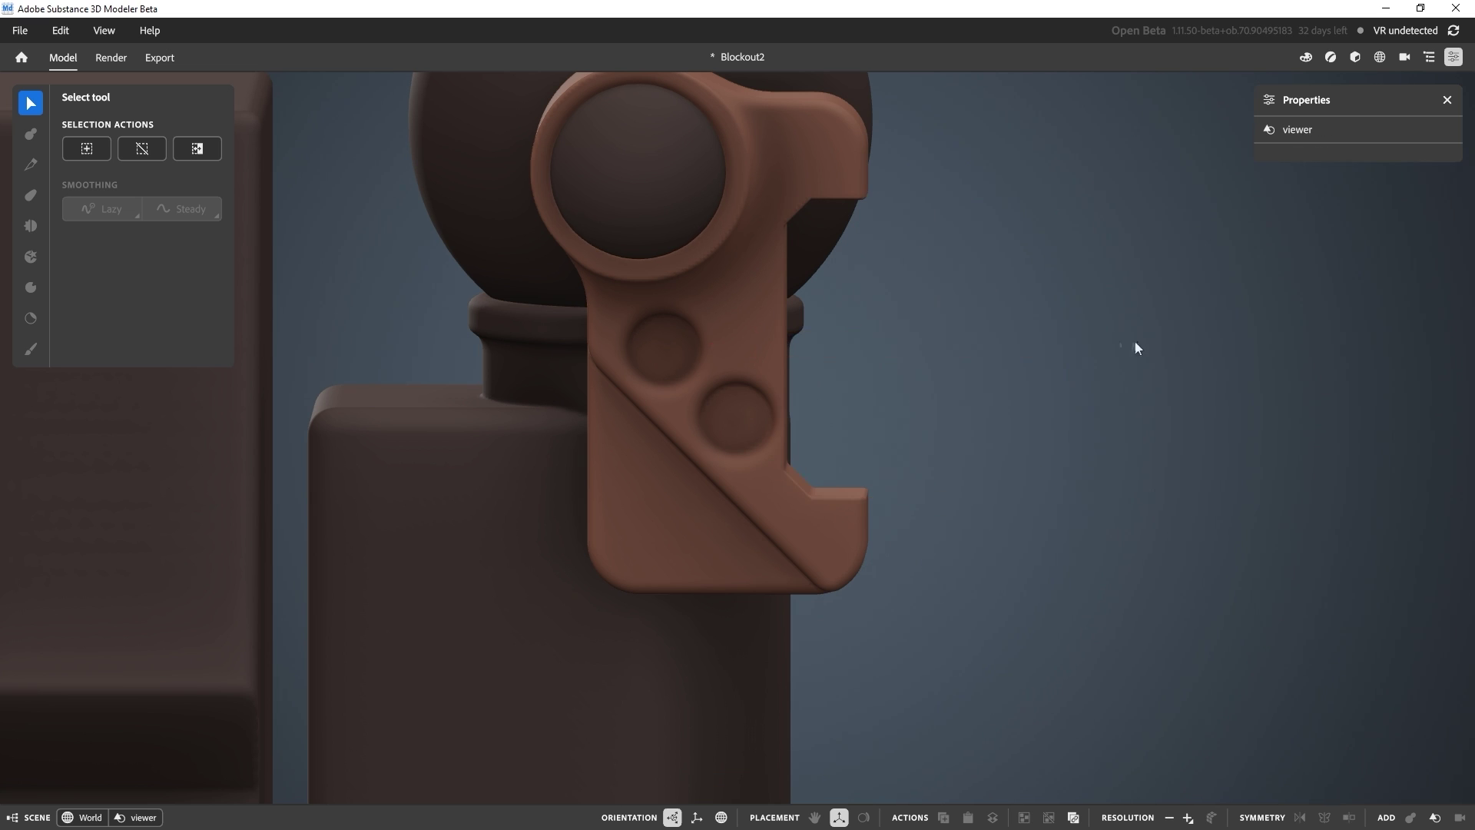
Step: Move the notch cutter outward for a shallower notch, shorten it by raising its lower end, and narrow its outer side
click(785, 349)
drag(1136, 344, 1167, 344)
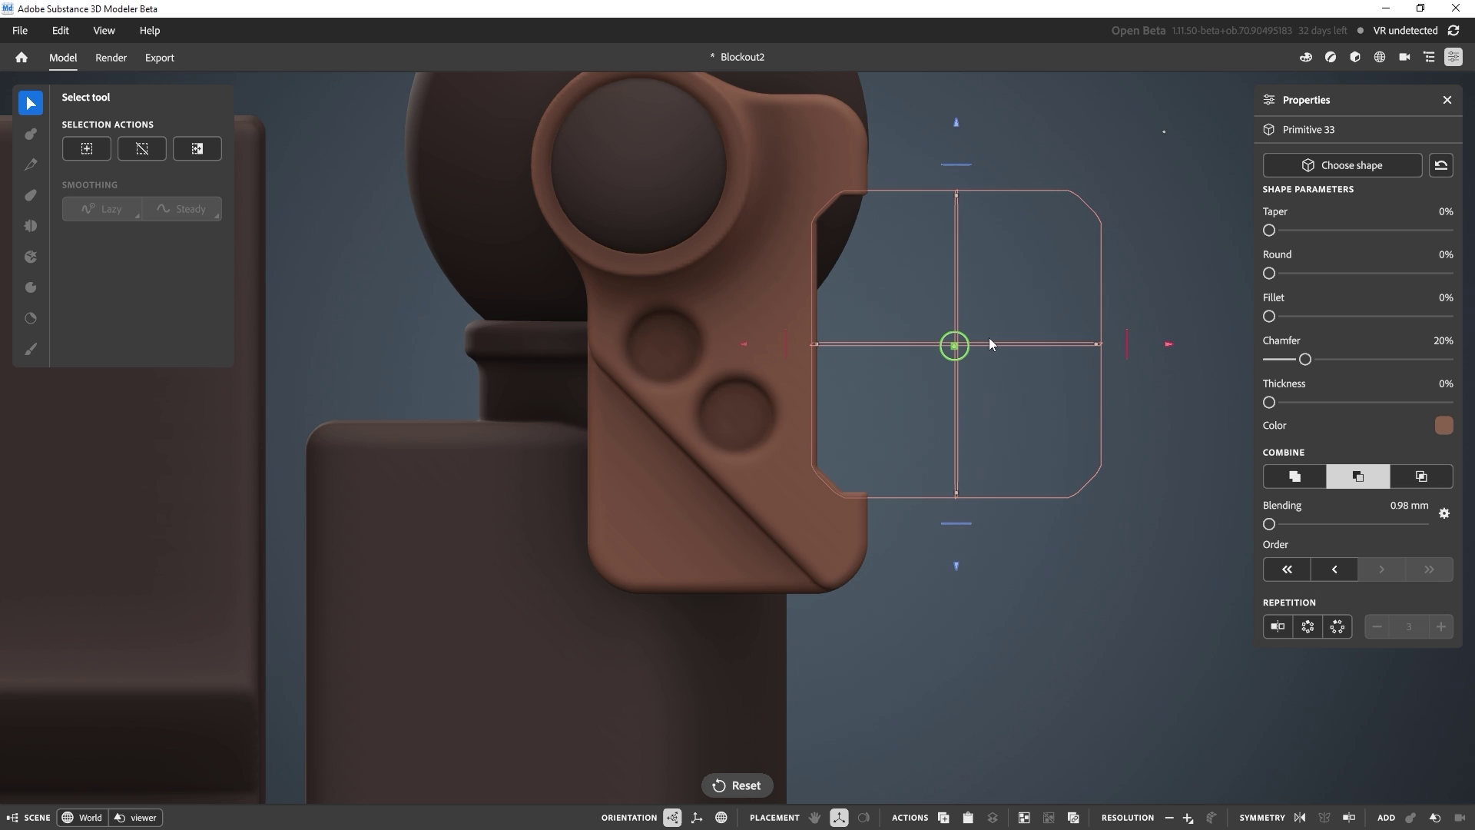
middle_drag(969, 242, 976, 268)
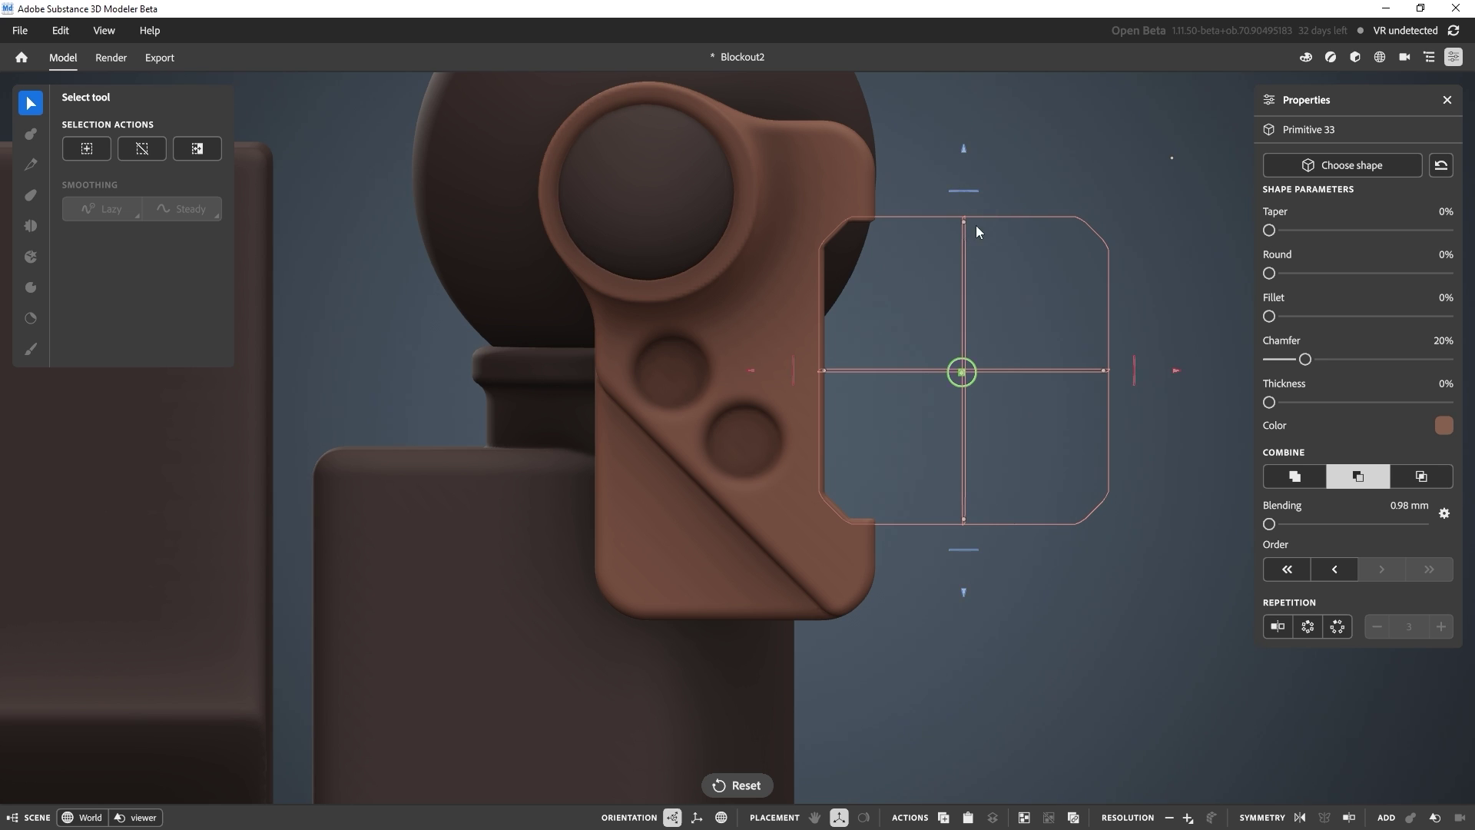
alt+drag(976, 225, 981, 231)
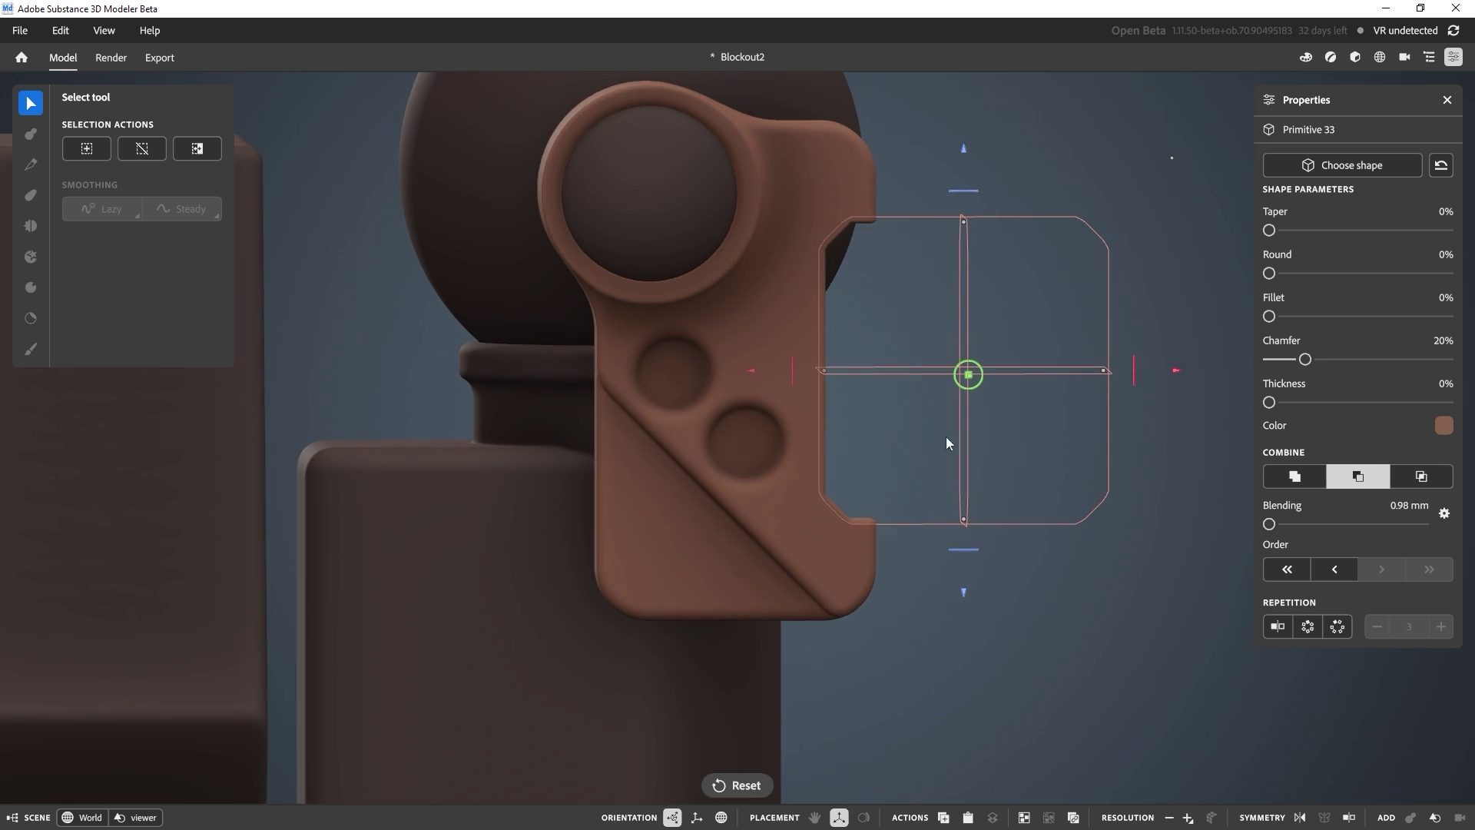
mouse_move(964, 520)
mouse_down()
mouse_move(961, 477)
mouse_move(963, 509)
mouse_up()
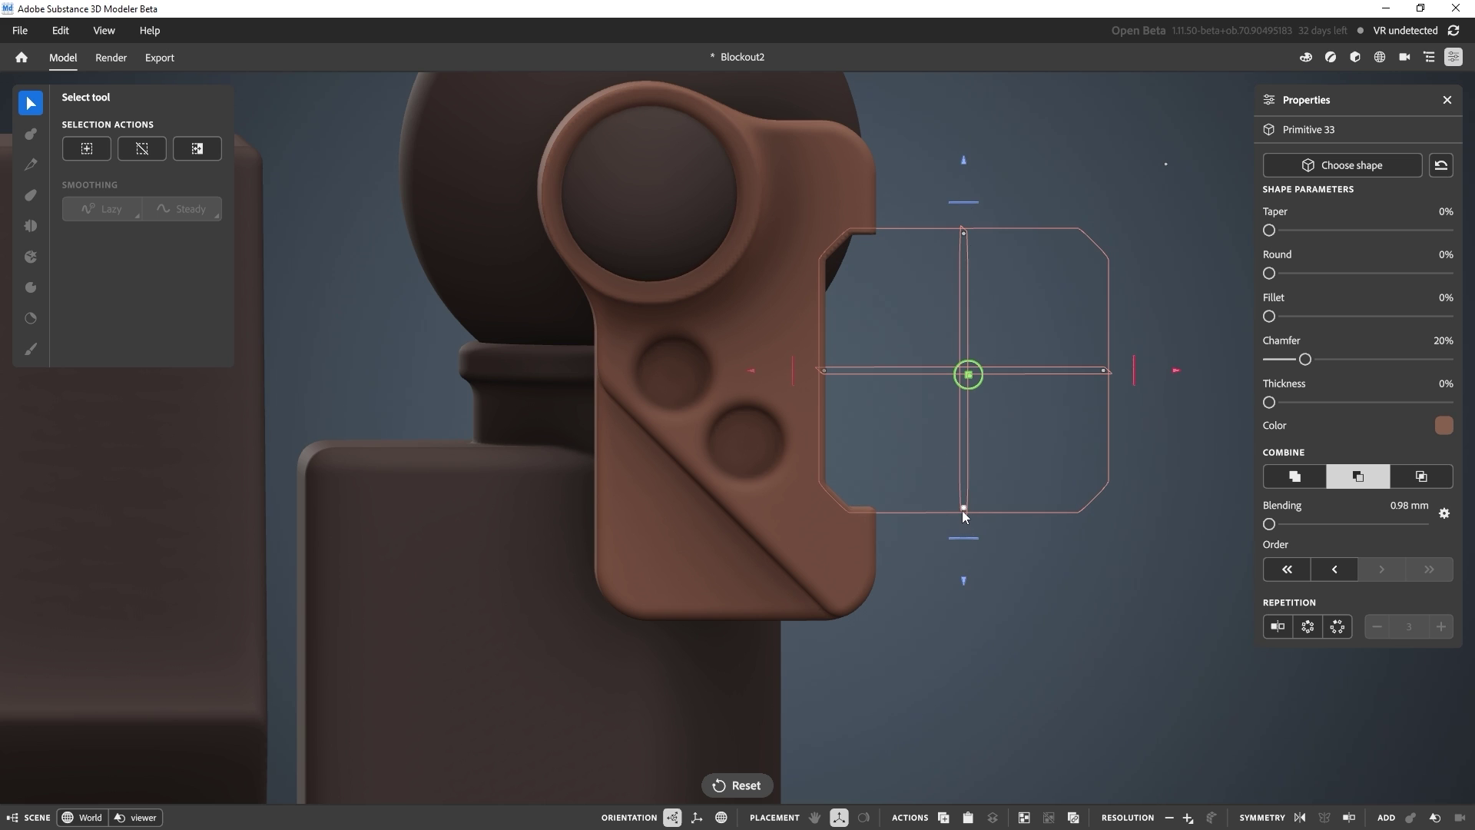
drag(962, 511, 988, 418)
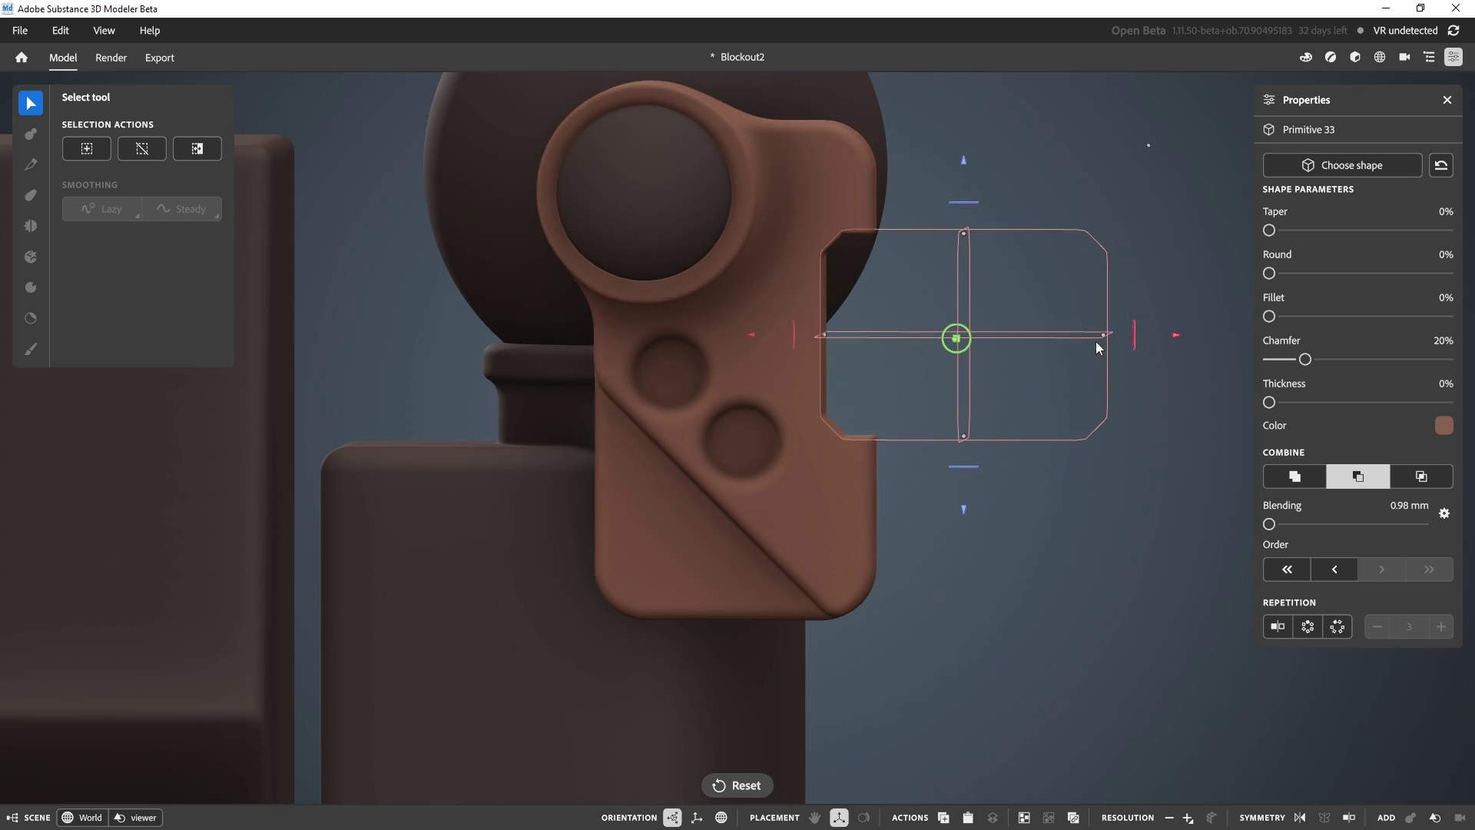
drag(1103, 335, 999, 335)
middle_drag(989, 362, 1028, 370)
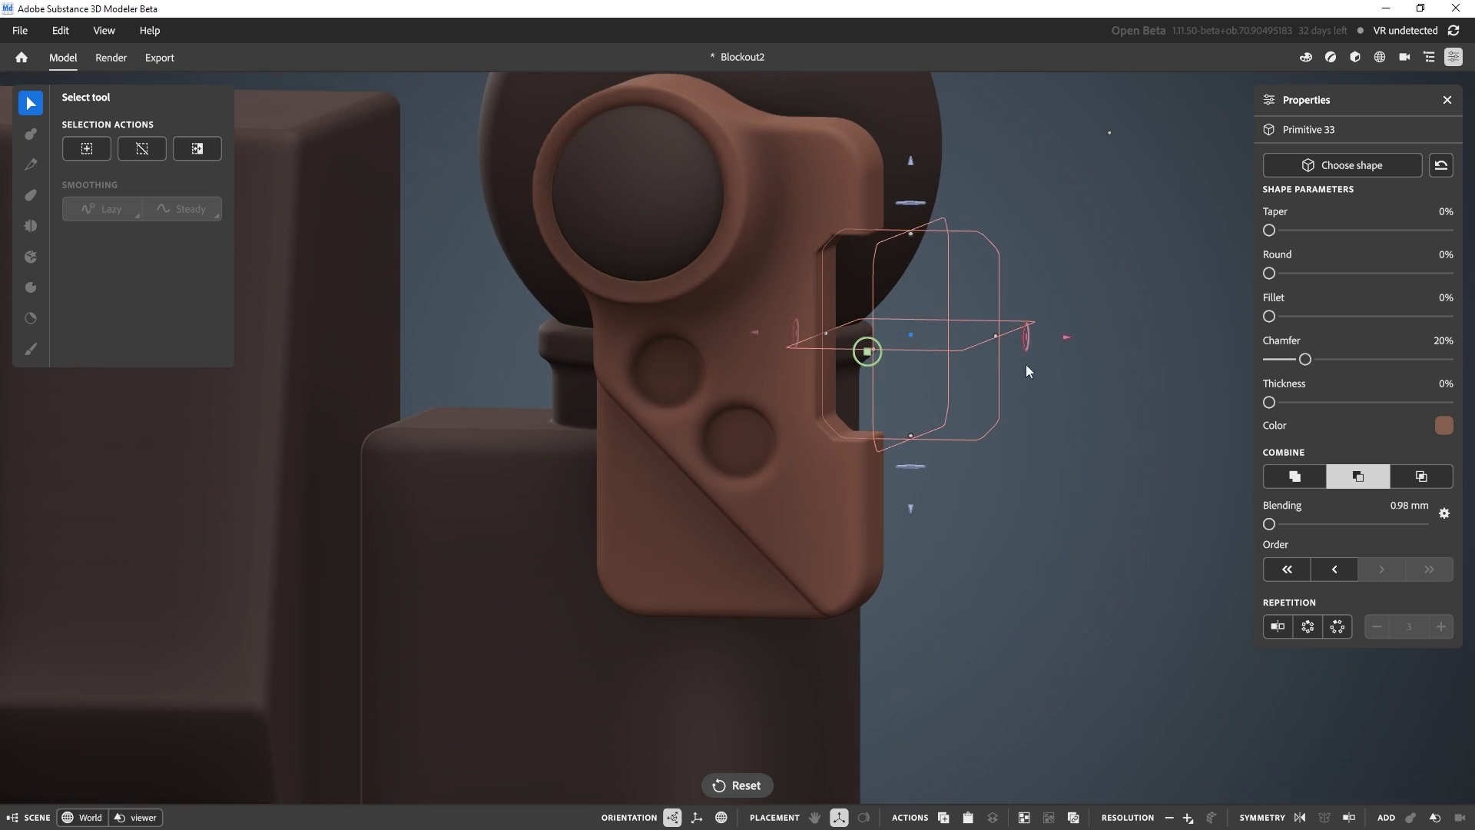
Step: Increase the viewer's resolution, fine-tune the notch cutter's Blending down to its minimum, and clear the selection
drag(1270, 524, 1270, 525)
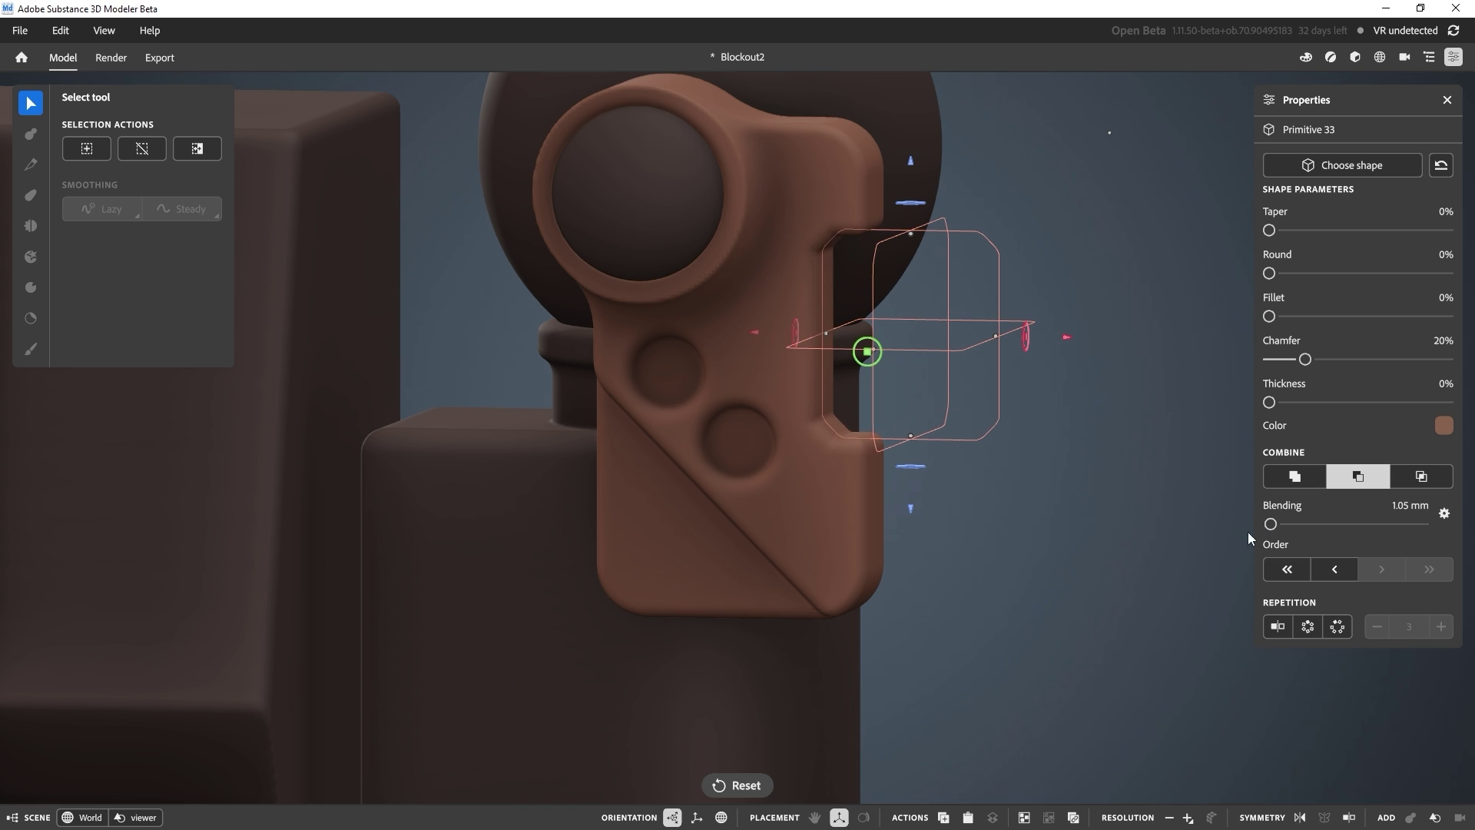
middle_drag(1248, 531, 1197, 529)
right_click(836, 500)
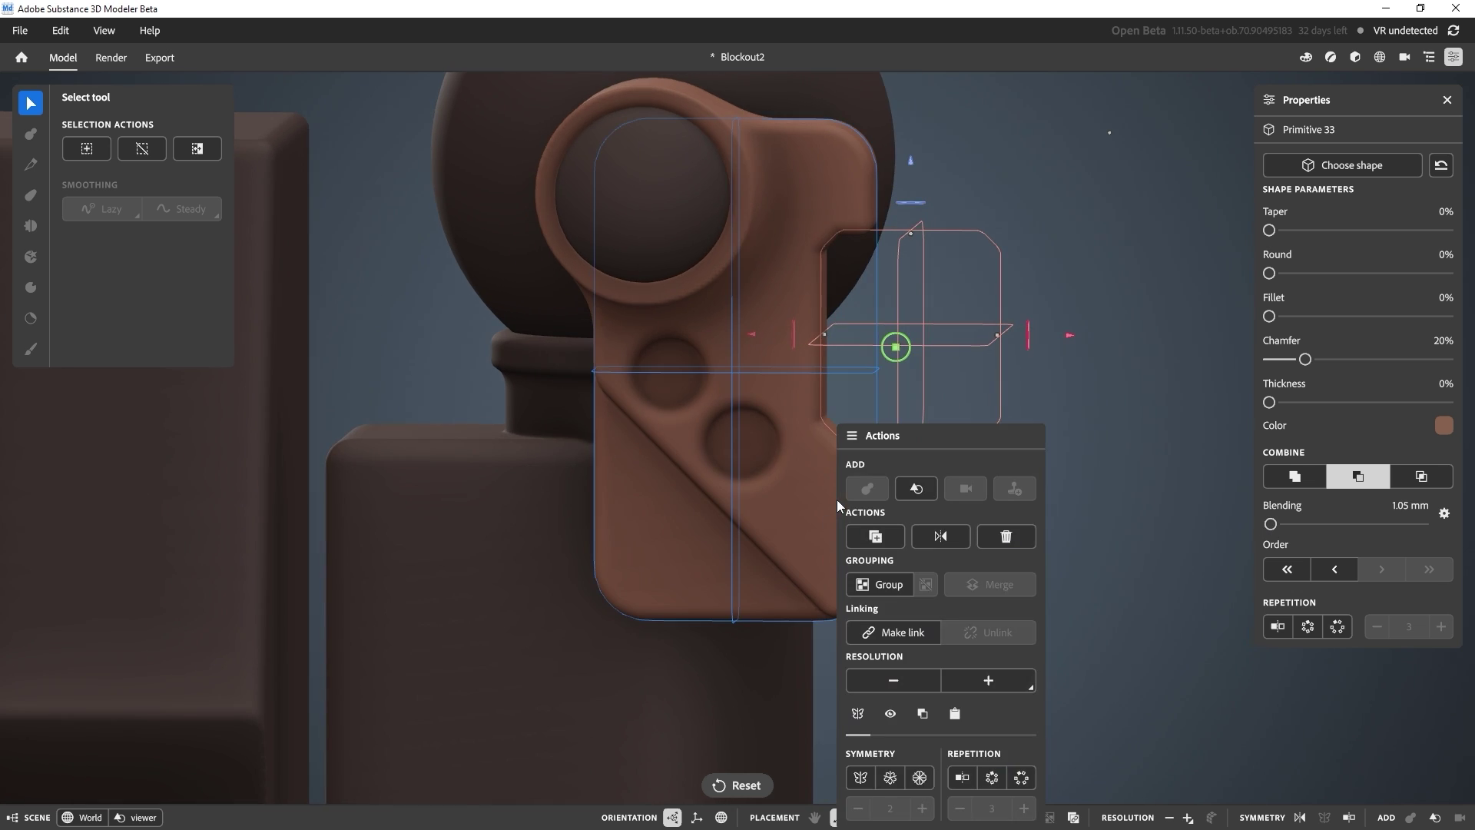
click(971, 673)
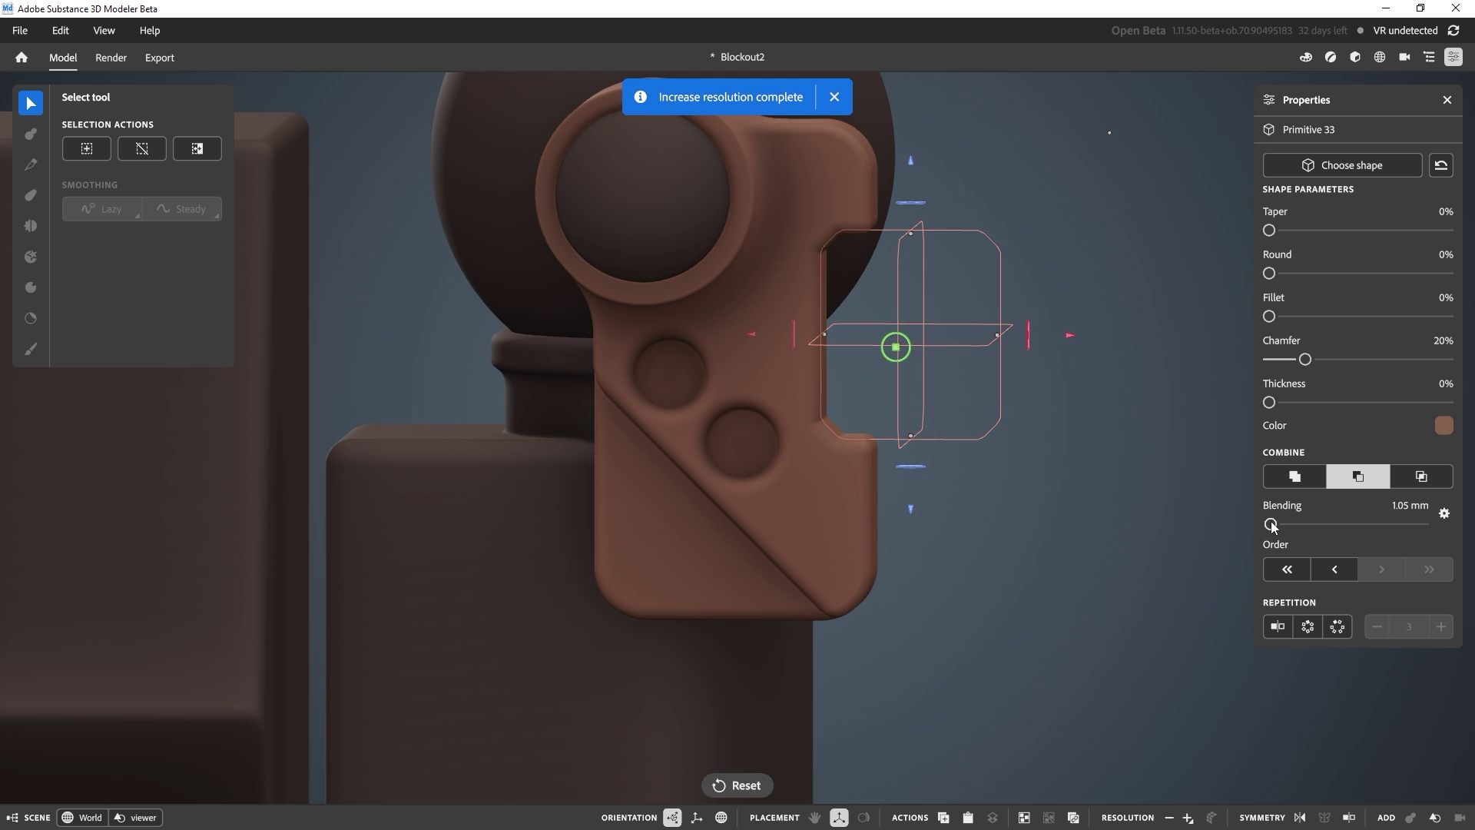
drag(1272, 523, 1269, 524)
click(1116, 605)
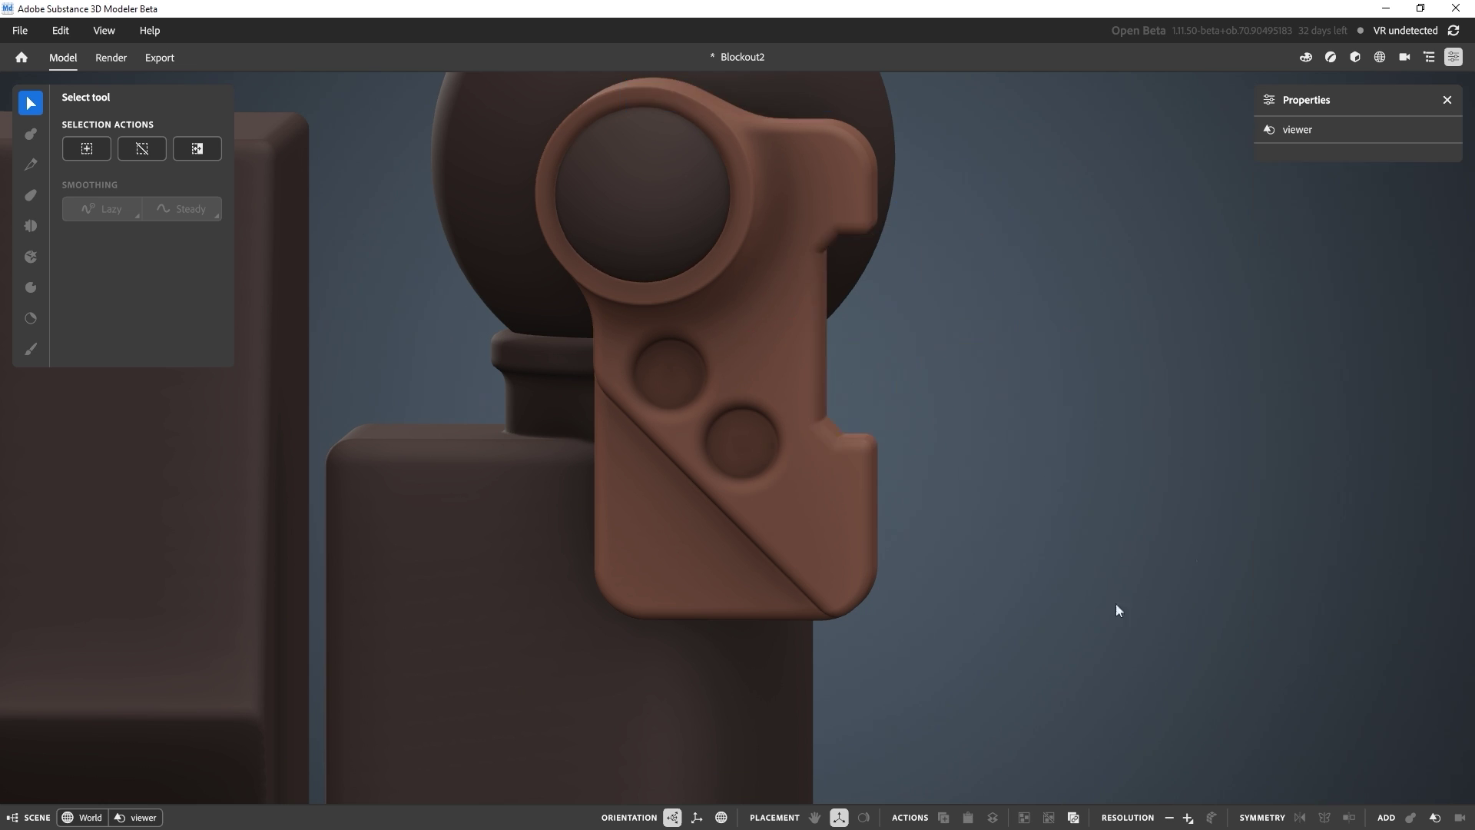
Step: Exit the viewer's editing level, add a capsule primitive to the scene and place it upright beside the viewer's side notch
mouse_move(1116, 604)
alt+mouse_down()
mouse_move(975, 599)
mouse_move(856, 621)
mouse_move(1021, 627)
mouse_move(1106, 603)
alt+mouse_up()
alt+right_drag(1106, 604, 969, 421)
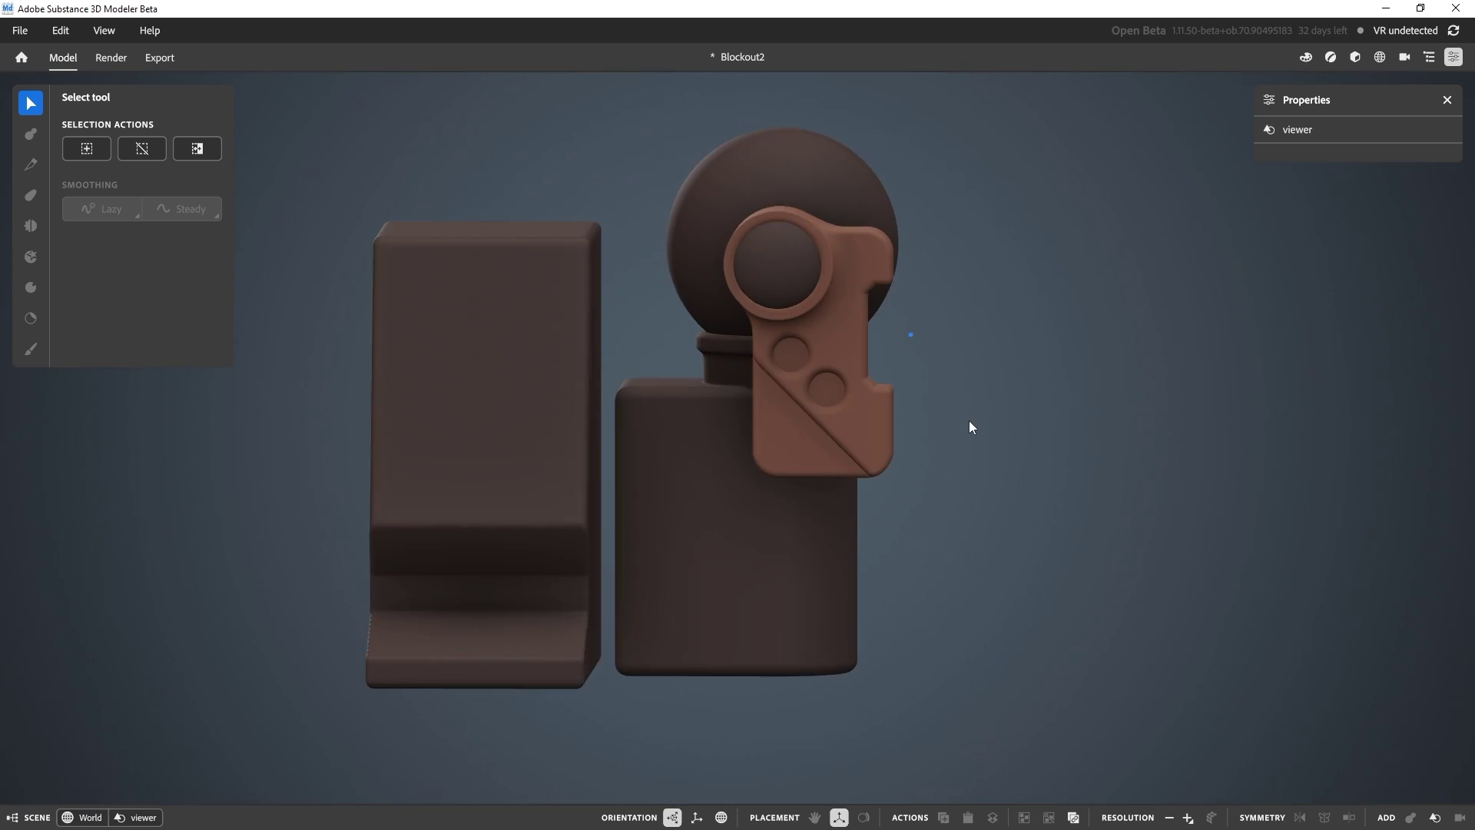
middle_drag(969, 421, 906, 394)
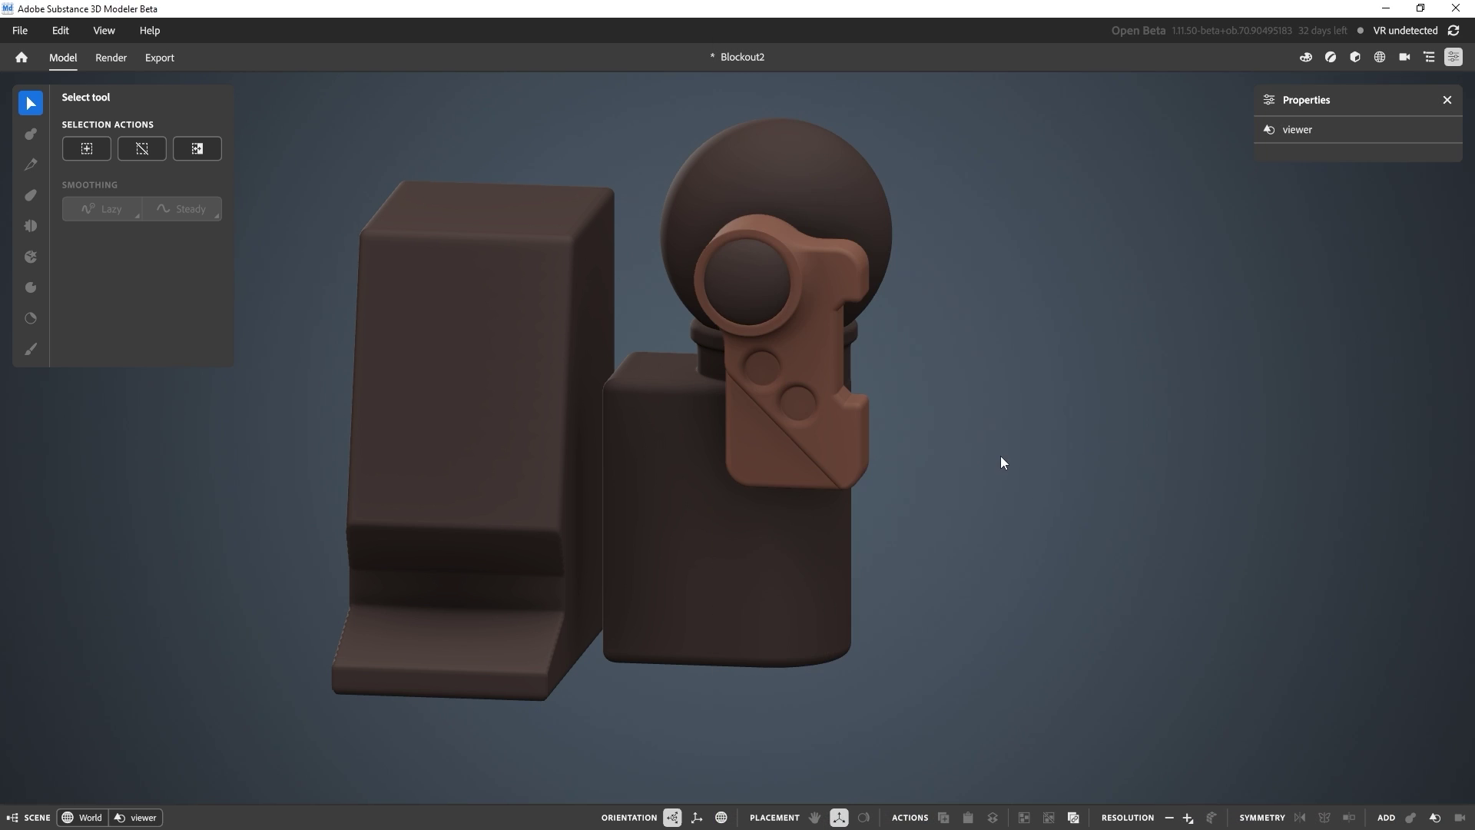
right_click(910, 364)
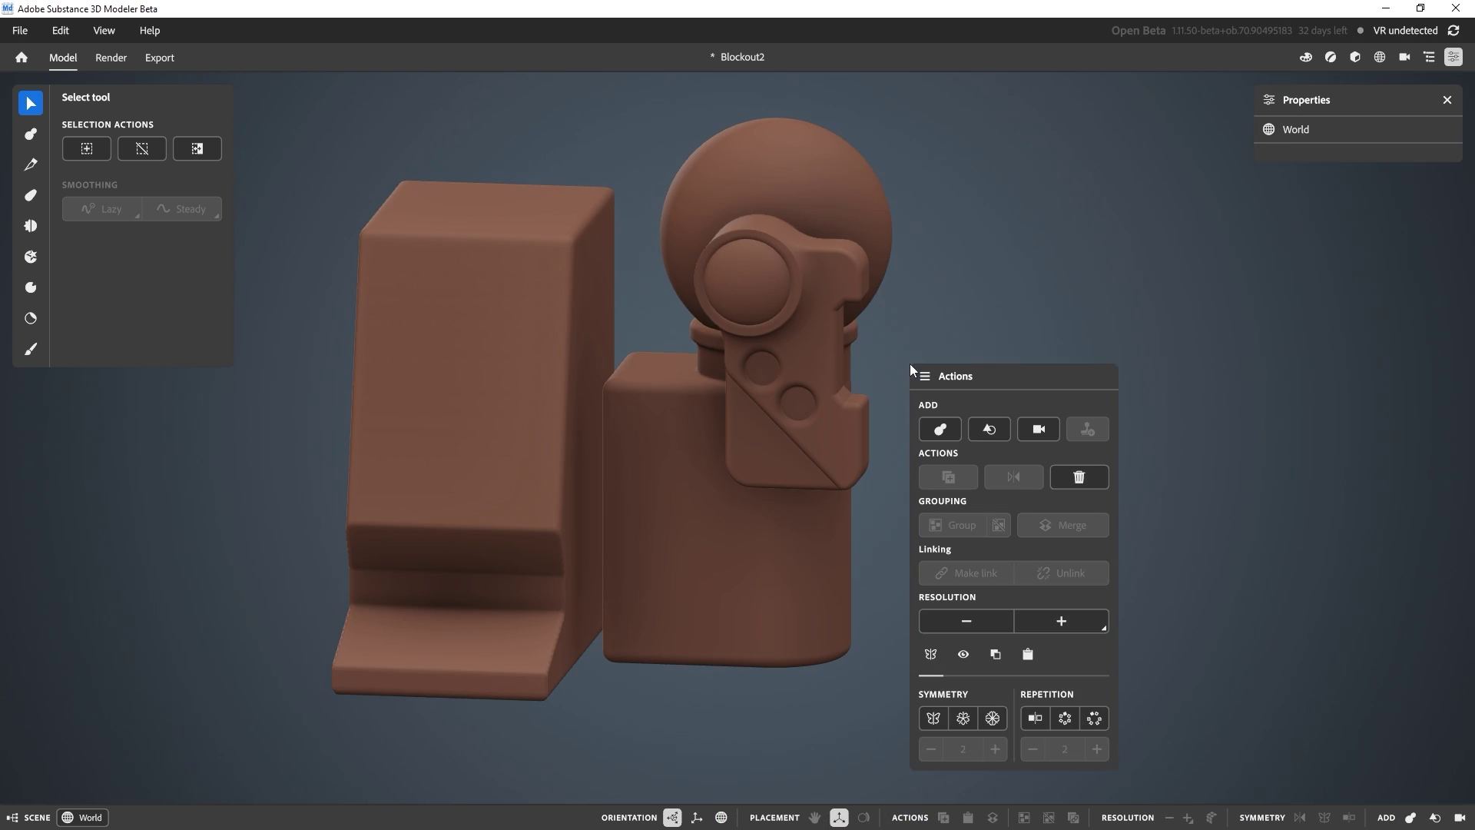
click(991, 430)
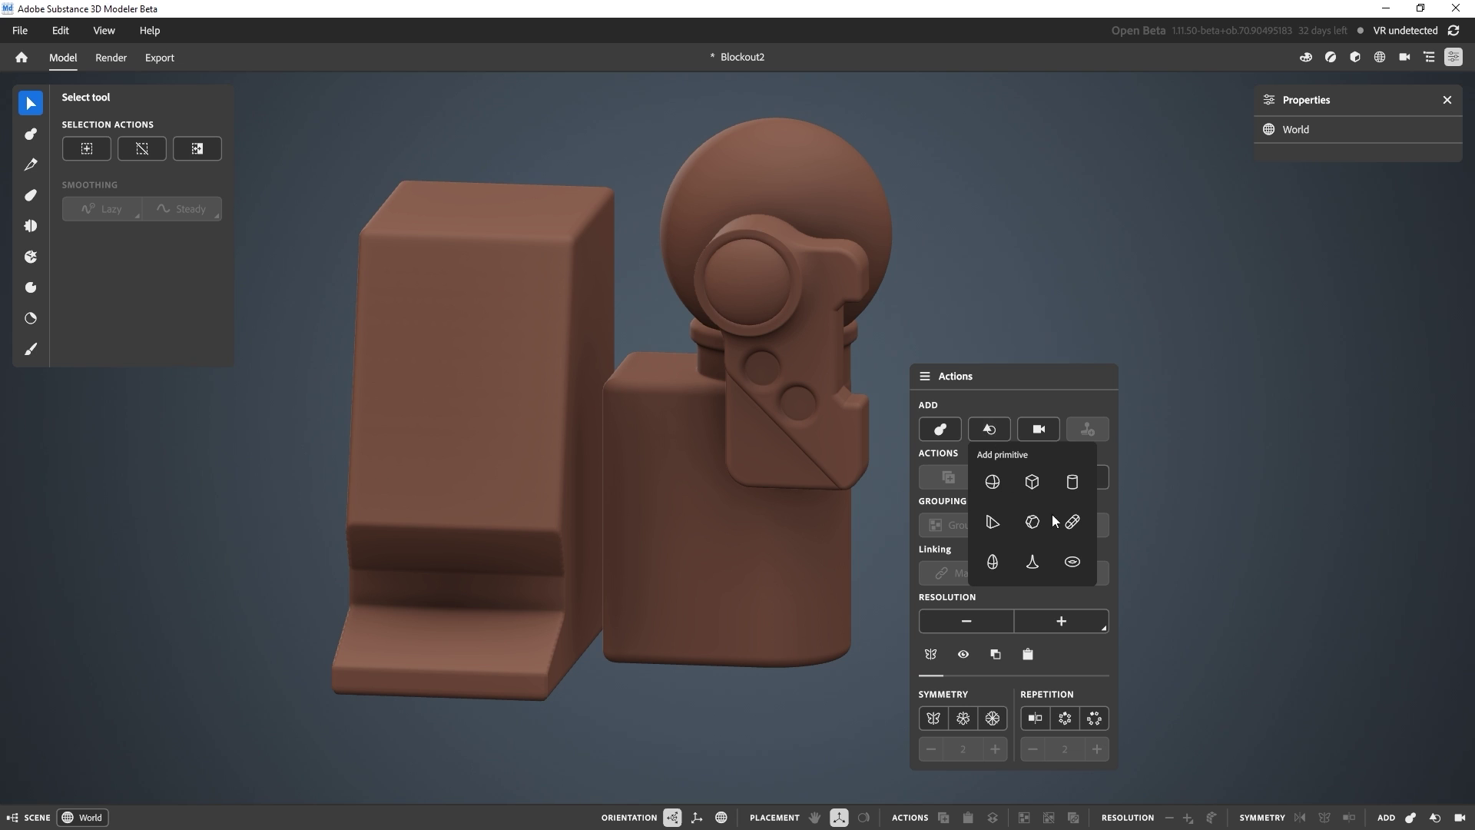
click(1075, 530)
drag(716, 187, 581, 331)
drag(595, 448, 875, 192)
click(815, 258)
click(757, 355)
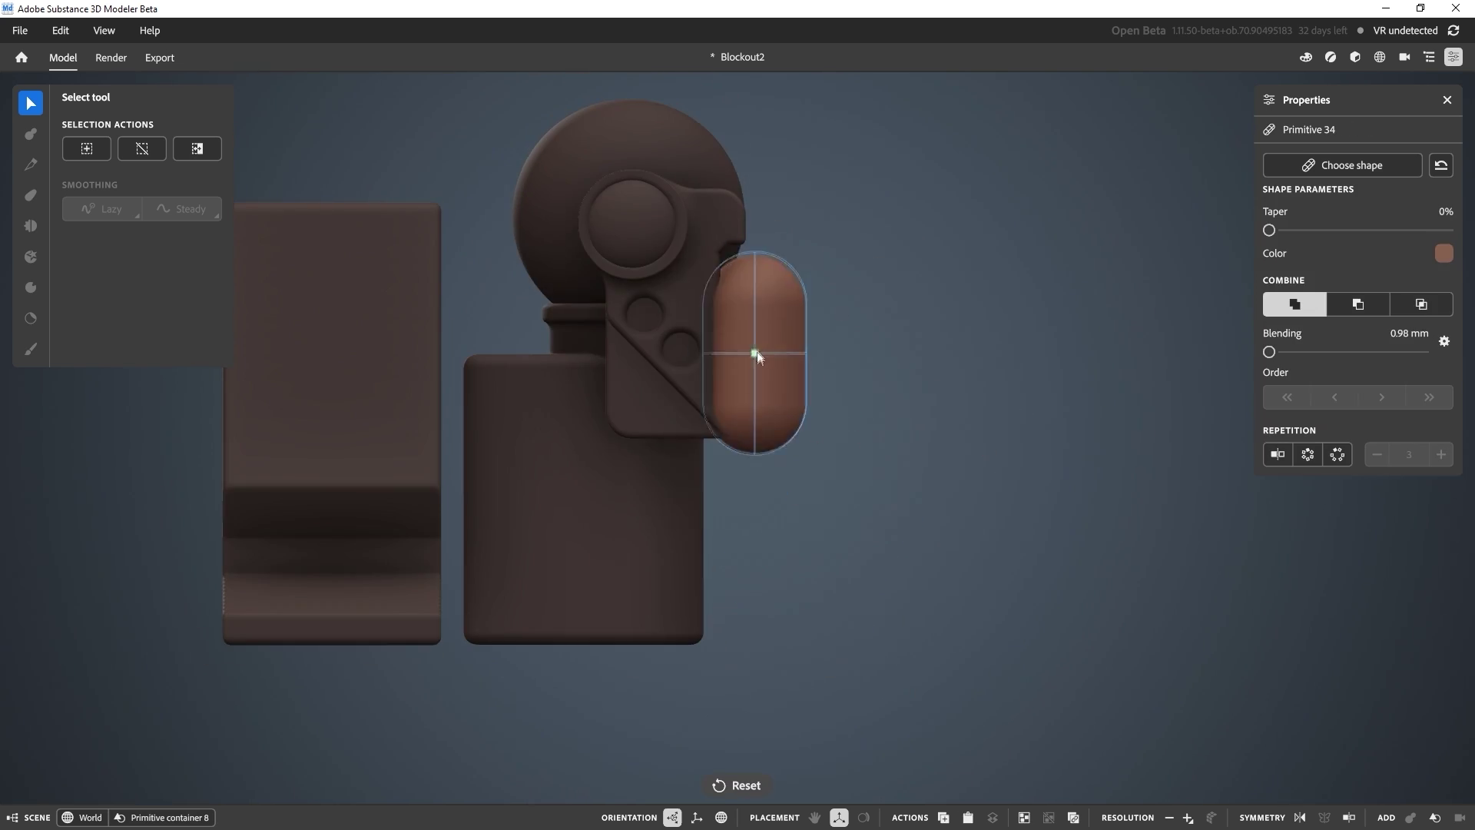
Step: Scale the capsule down, fit it upright into the viewer's side notch as a grip, and clear the selection
drag(862, 244, 803, 303)
scroll(733, 244, up, 5)
drag(796, 573, 774, 479)
drag(921, 331, 883, 366)
drag(772, 348, 773, 304)
drag(773, 479, 757, 474)
drag(758, 381, 758, 376)
drag(810, 474, 807, 475)
drag(758, 474, 761, 475)
click(1124, 500)
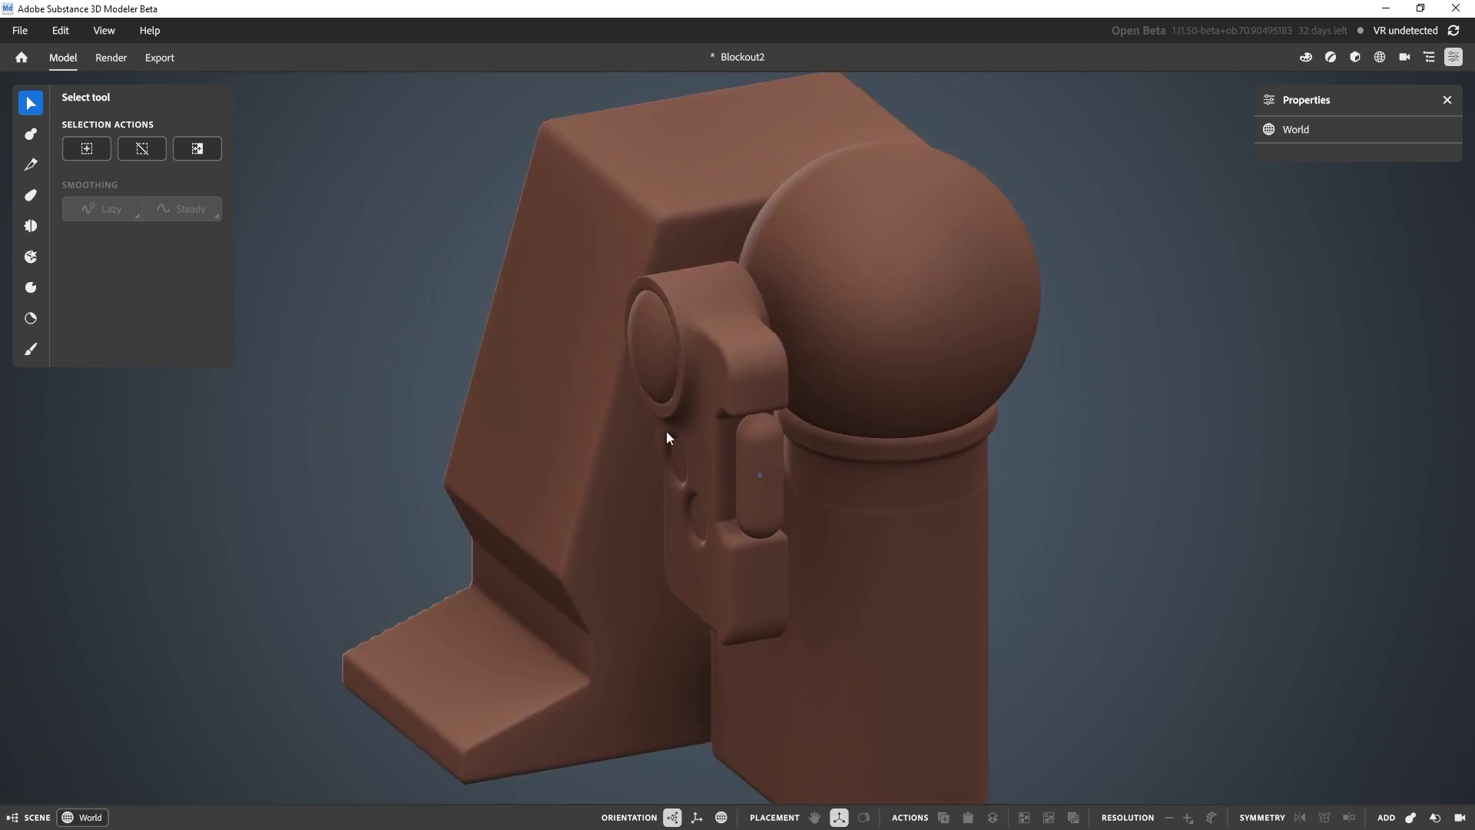
Step: Unhide the scanner object on the front of the left block
alt+drag(666, 431, 949, 346)
scroll(1224, 522, down, 1)
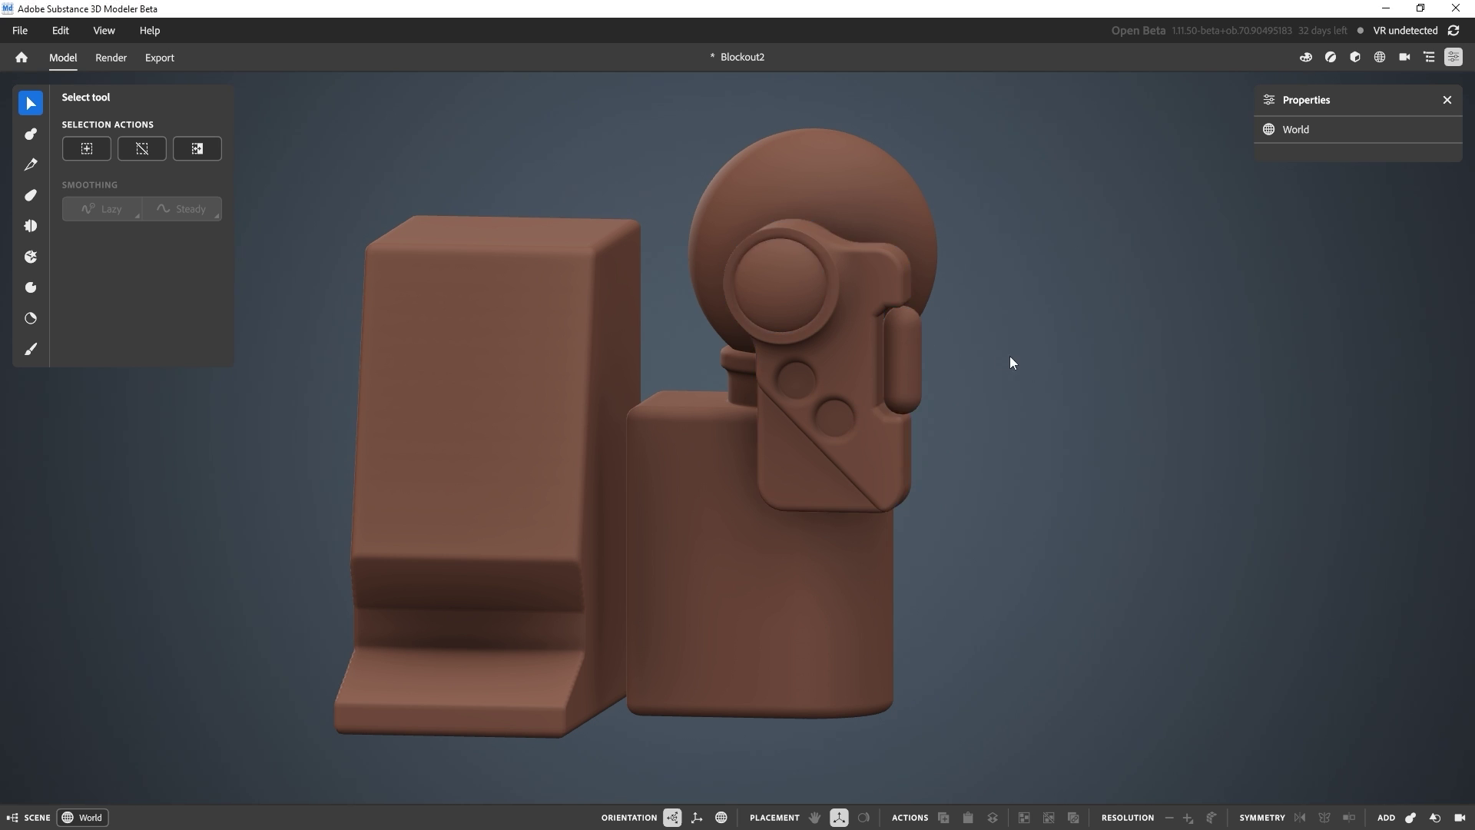
mouse_move(1004, 355)
alt+mouse_down()
mouse_move(1042, 352)
mouse_move(995, 354)
mouse_move(1011, 351)
alt+mouse_up()
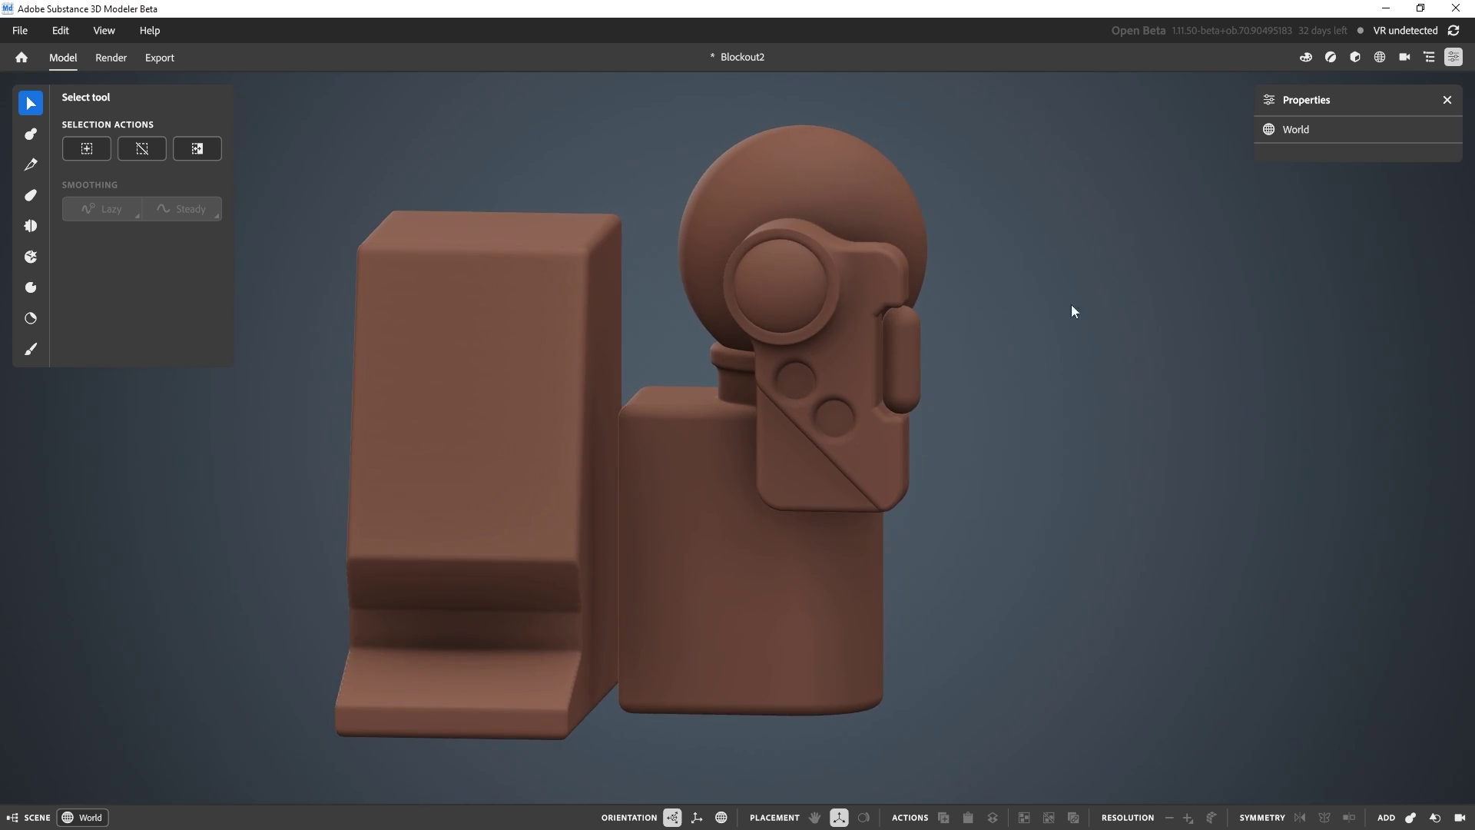
click(1428, 58)
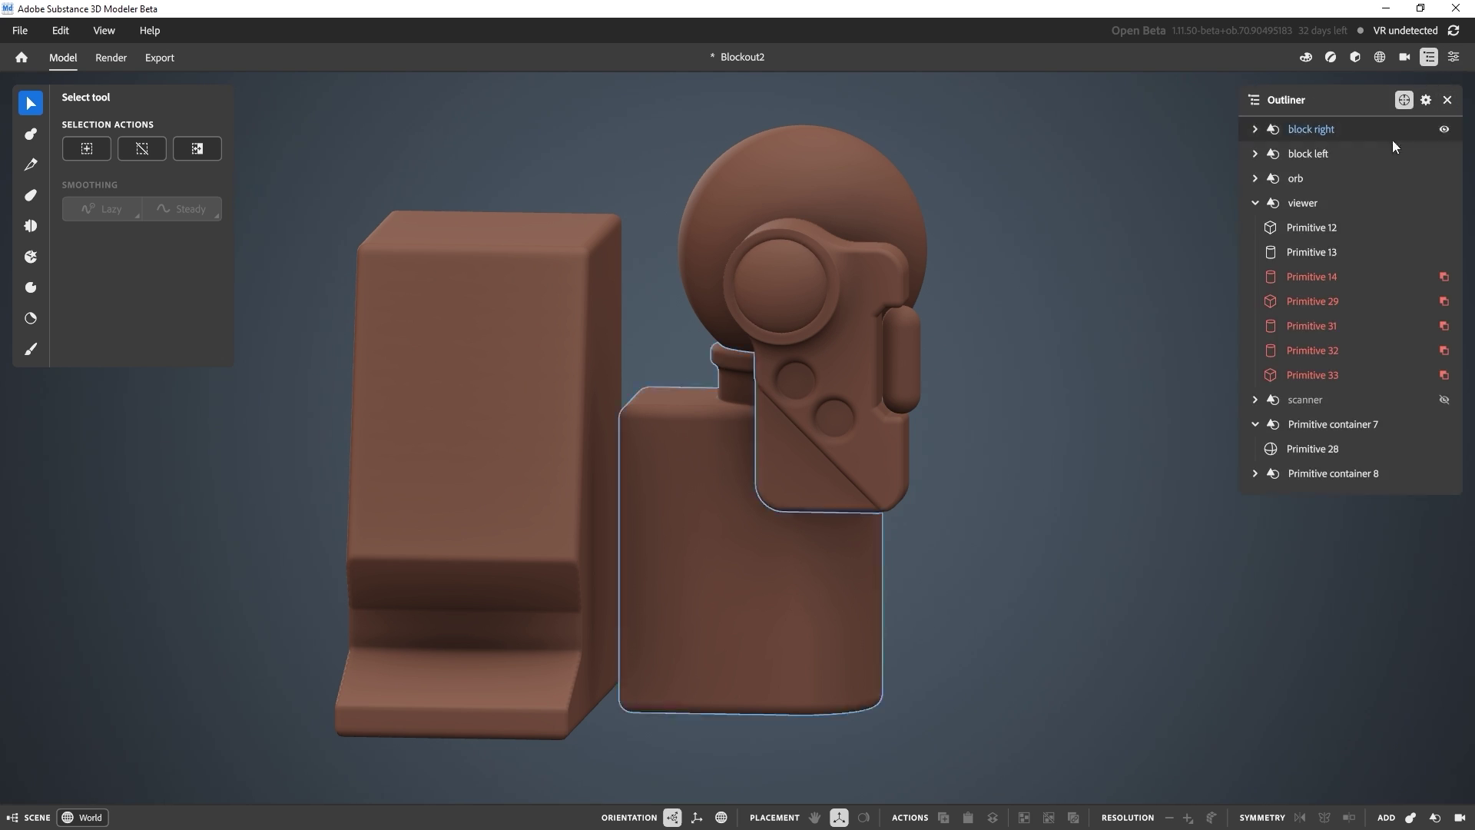
click(1444, 400)
alt+drag(718, 450, 836, 472)
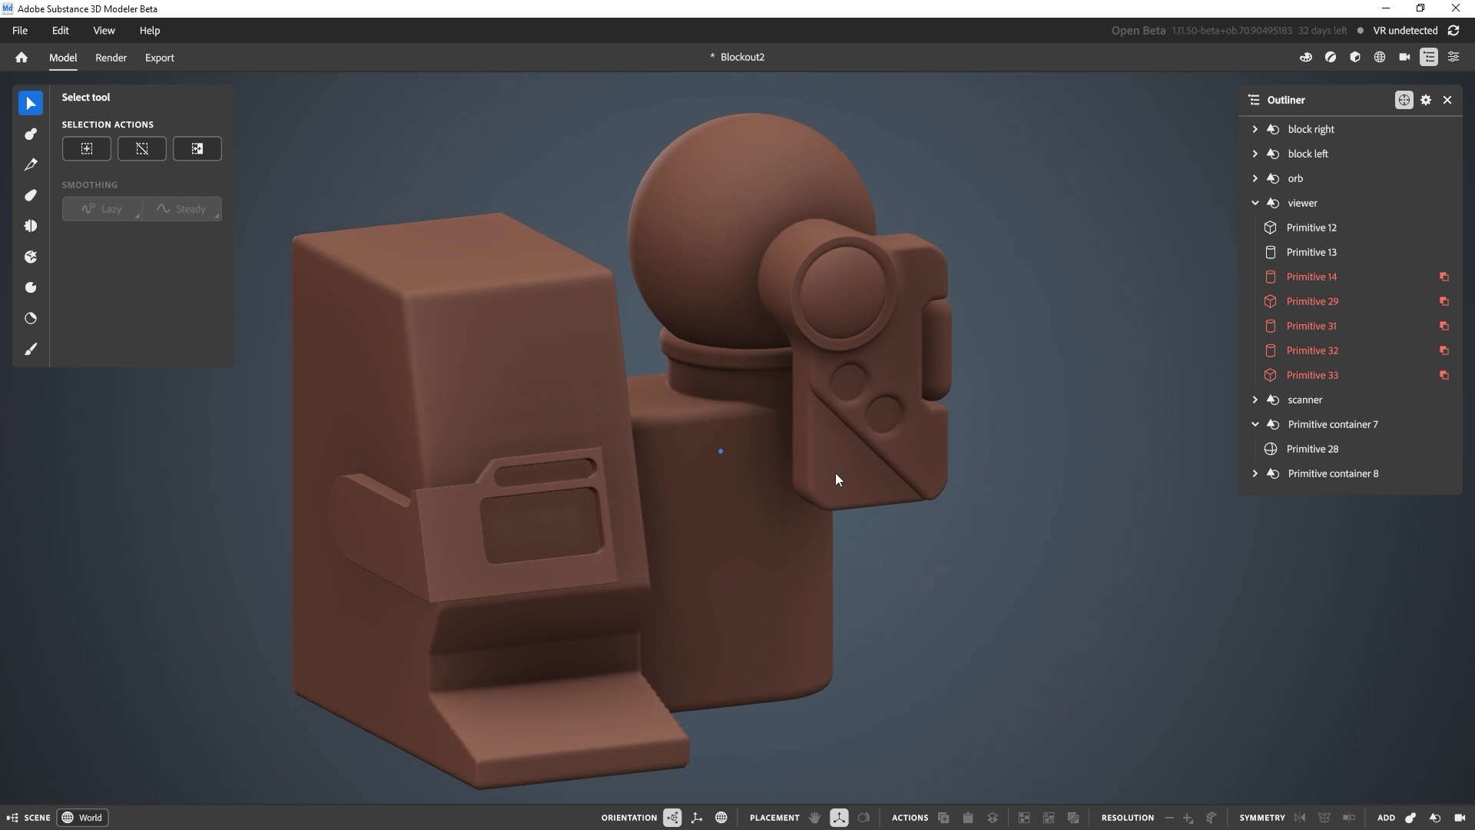
Step: Compare the scanner's arm and front plate with the front and side views in the concept art
alt+middle_drag(836, 473, 841, 406)
alt+drag(840, 406, 727, 427)
alt+right_drag(726, 428, 766, 361)
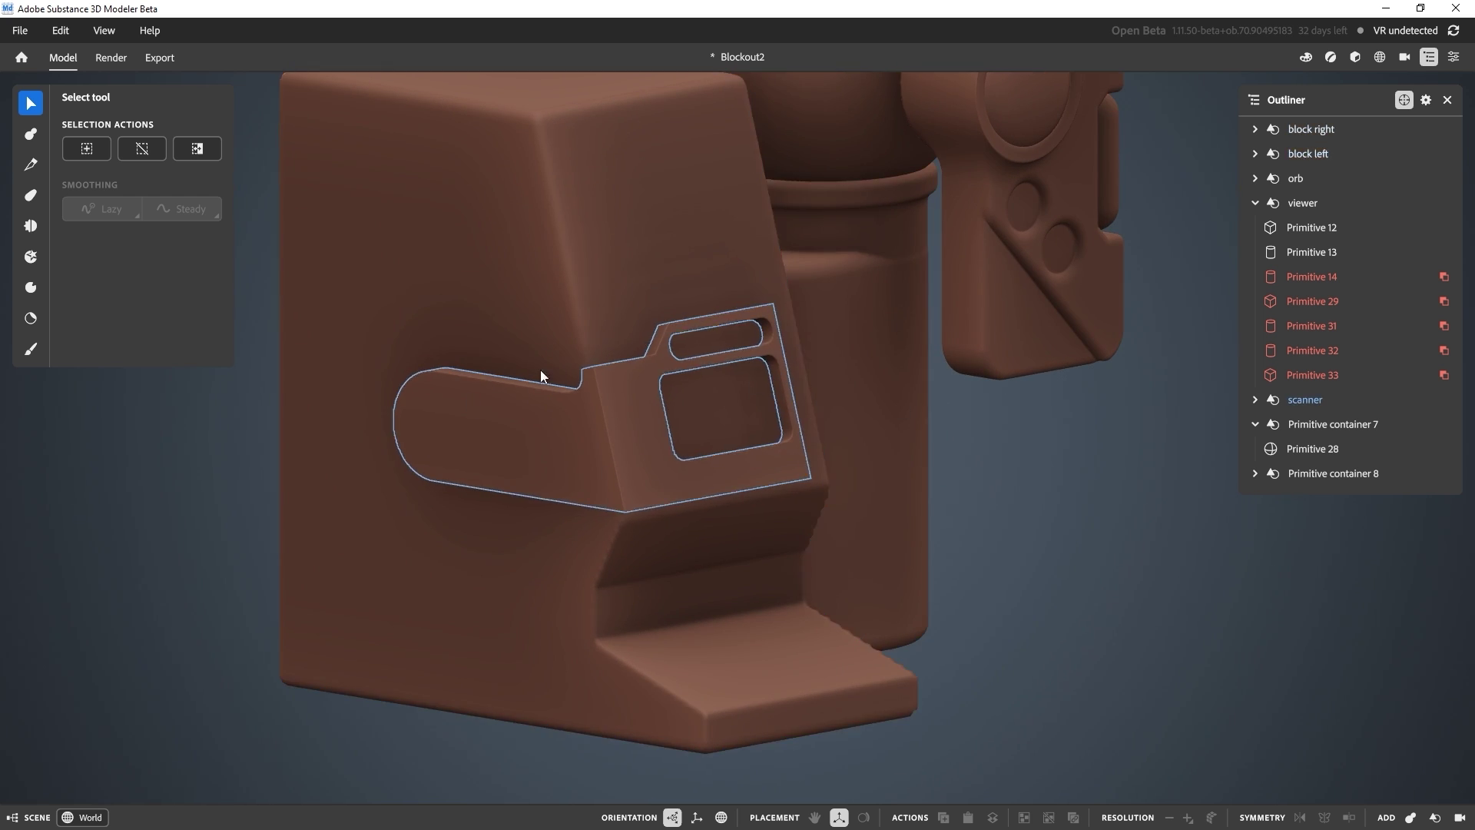
key(alt+Tab)
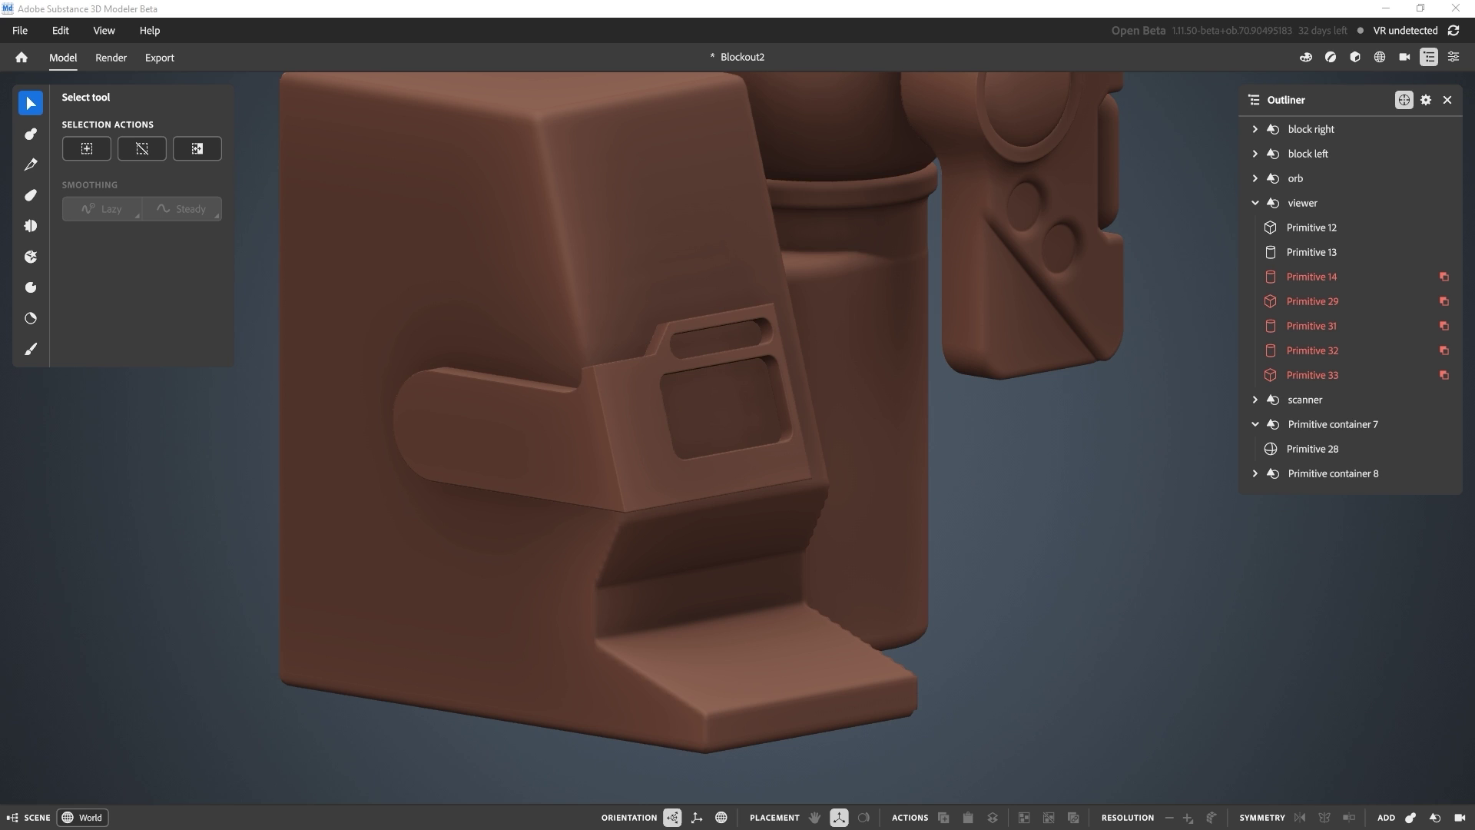
middle_drag(965, 496, 1032, 463)
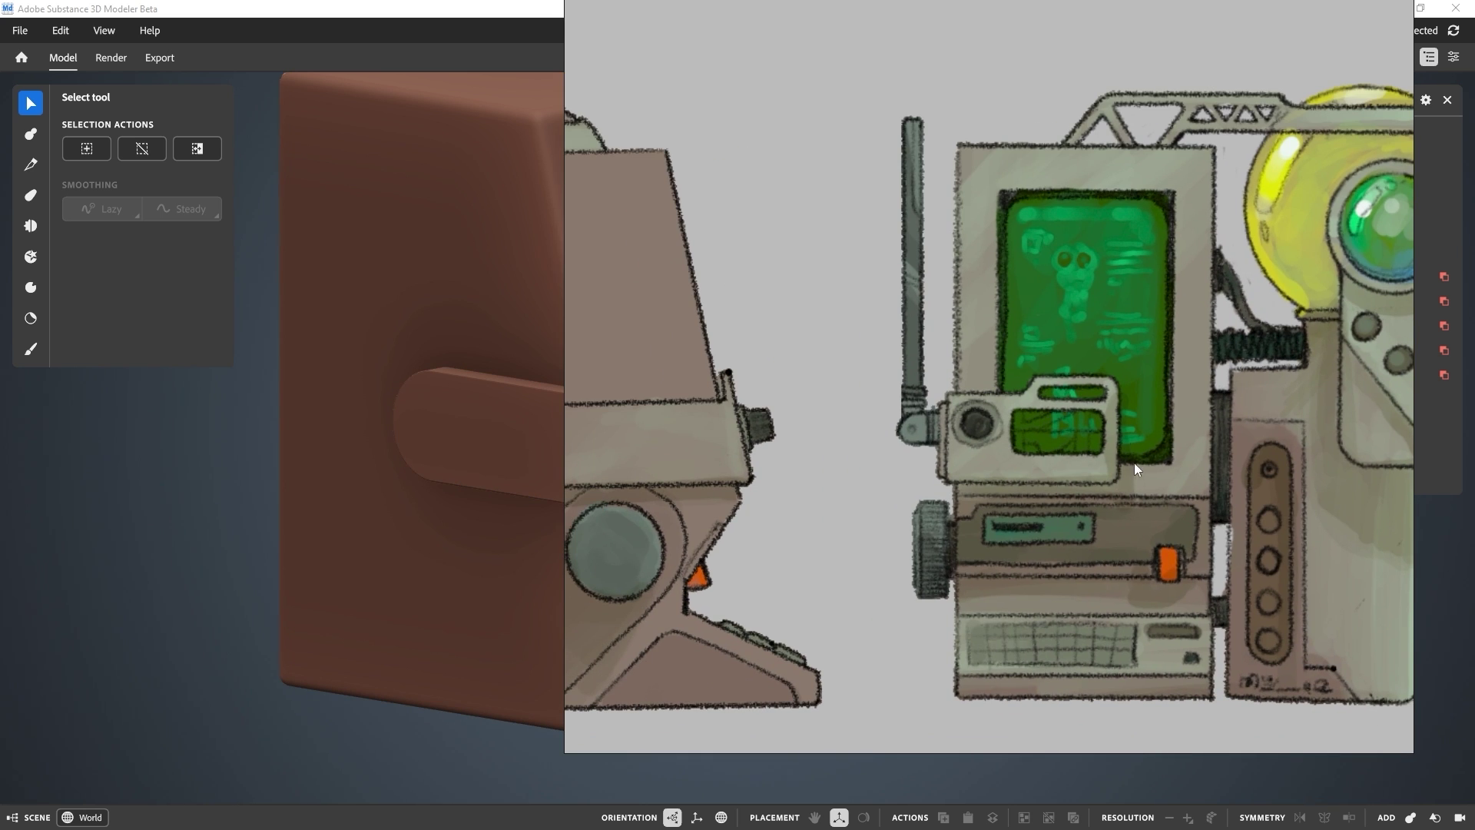
middle_drag(829, 458, 1097, 451)
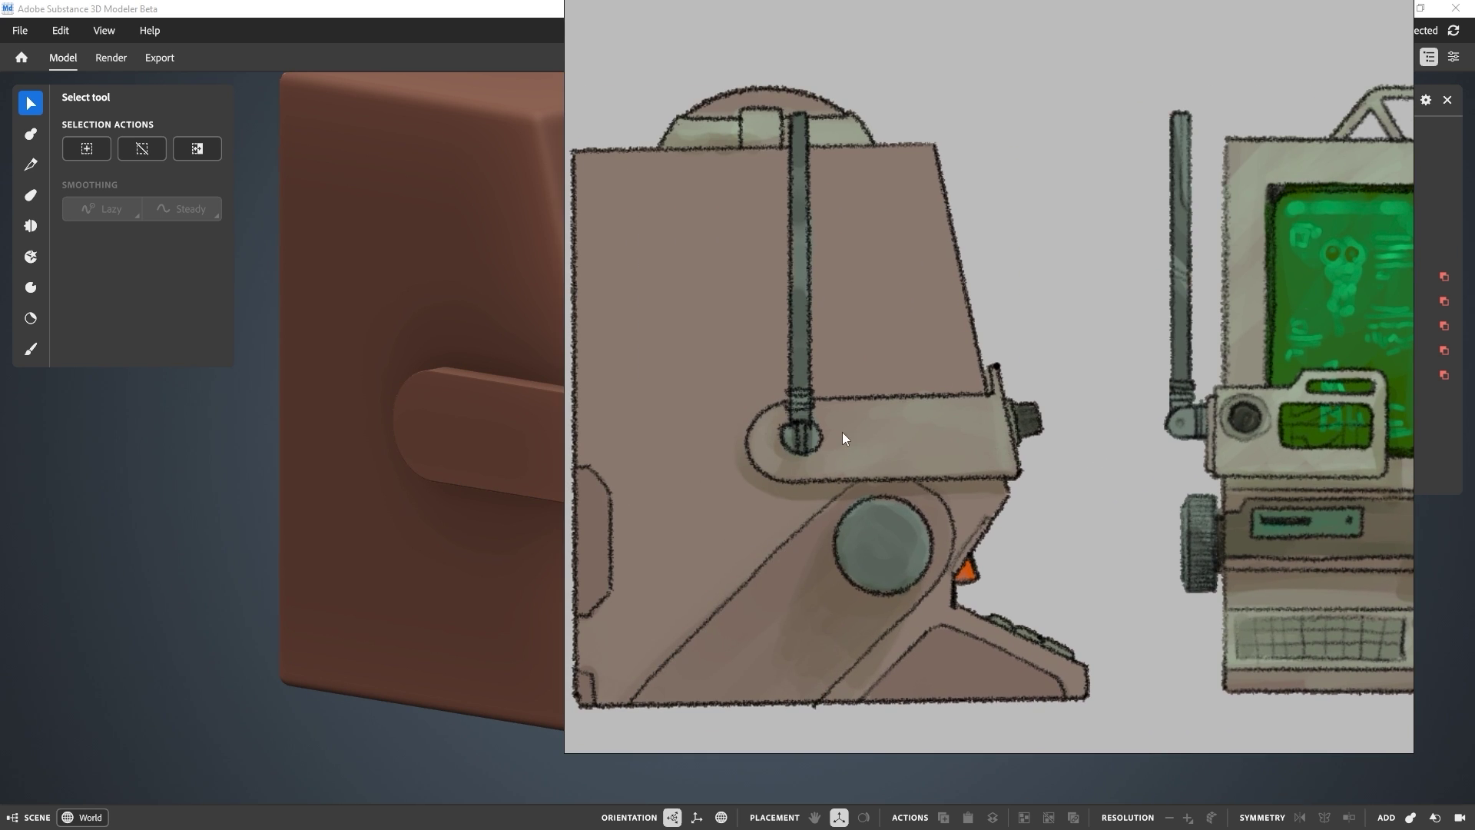
key(alt+Tab)
Step: Inspect the primitives that make up the scanner, looking at it from the side, and clear the selection
click(603, 426)
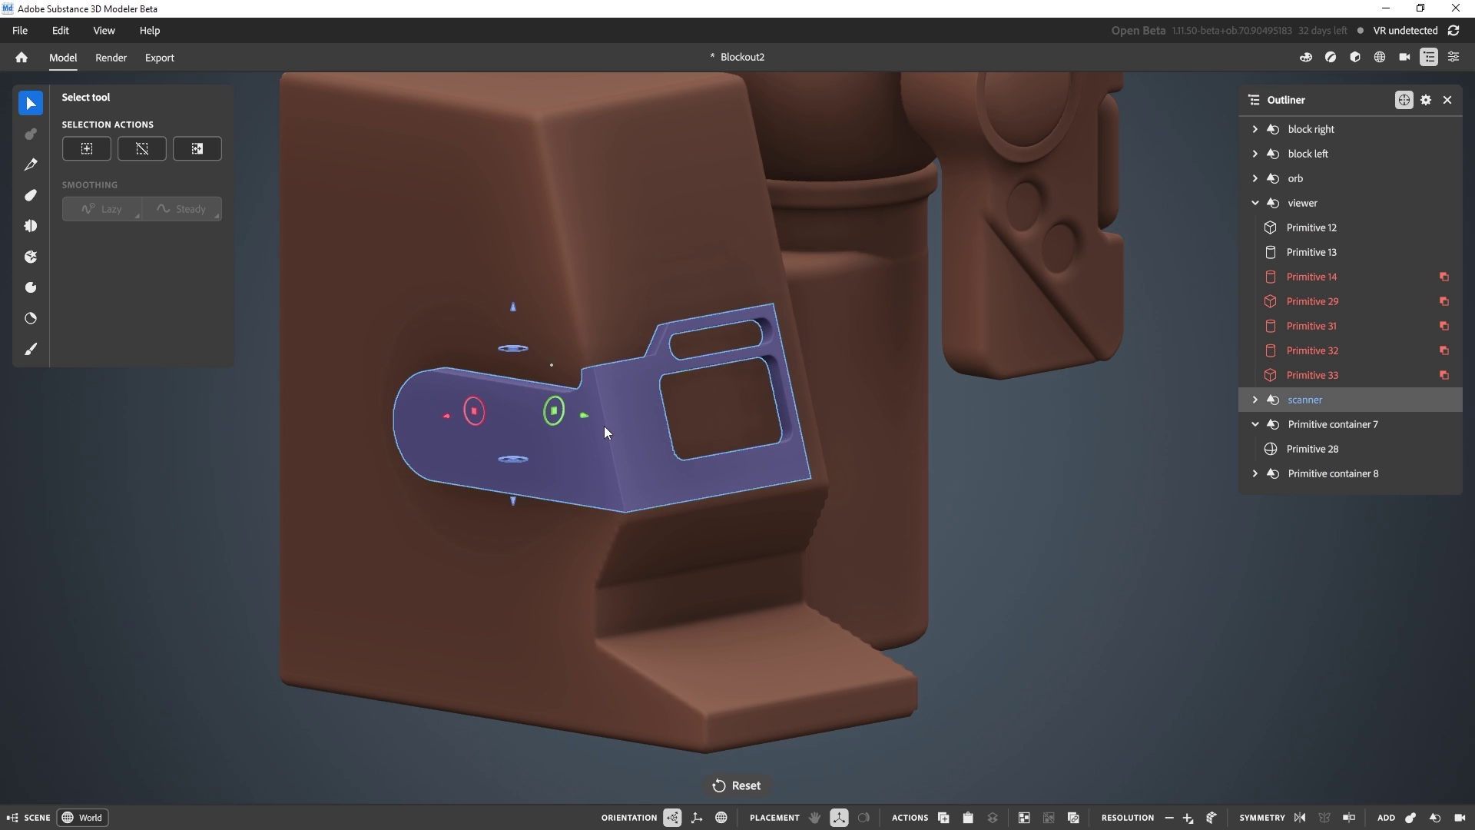
double_click(603, 426)
alt+drag(607, 399, 749, 378)
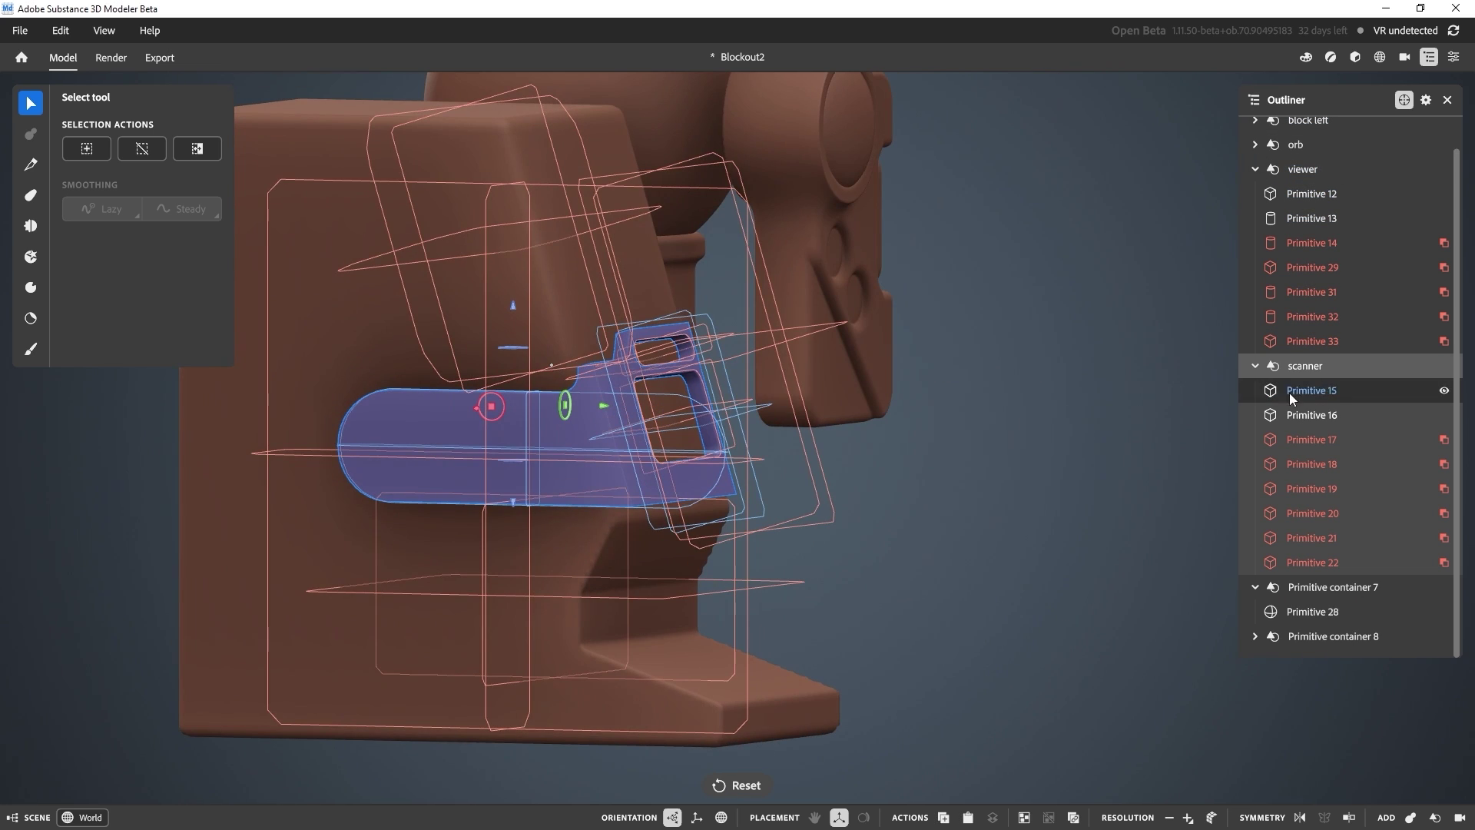
middle_drag(547, 150, 765, 206)
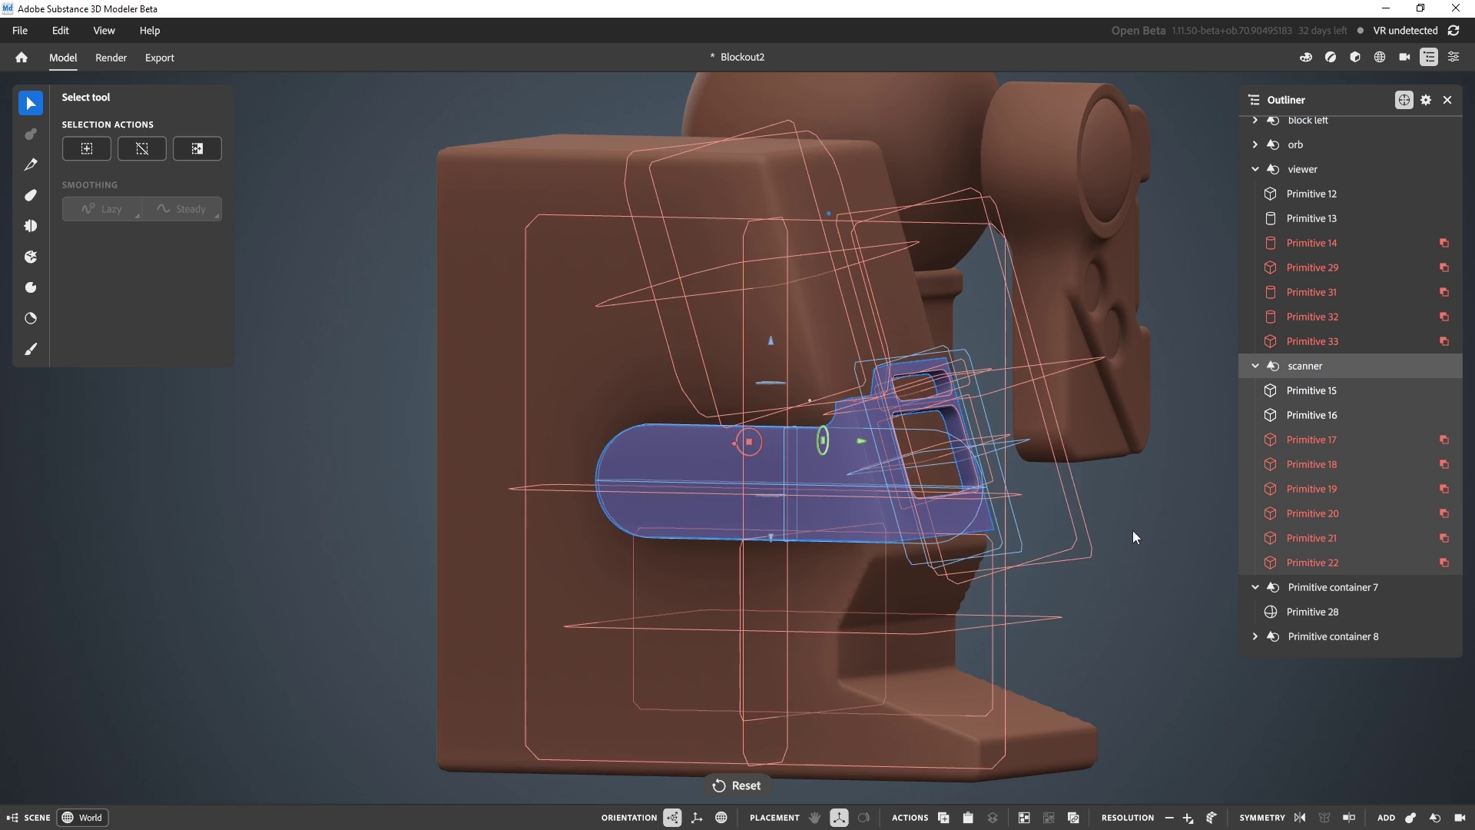
right_drag(1133, 528, 905, 441)
click(1110, 528)
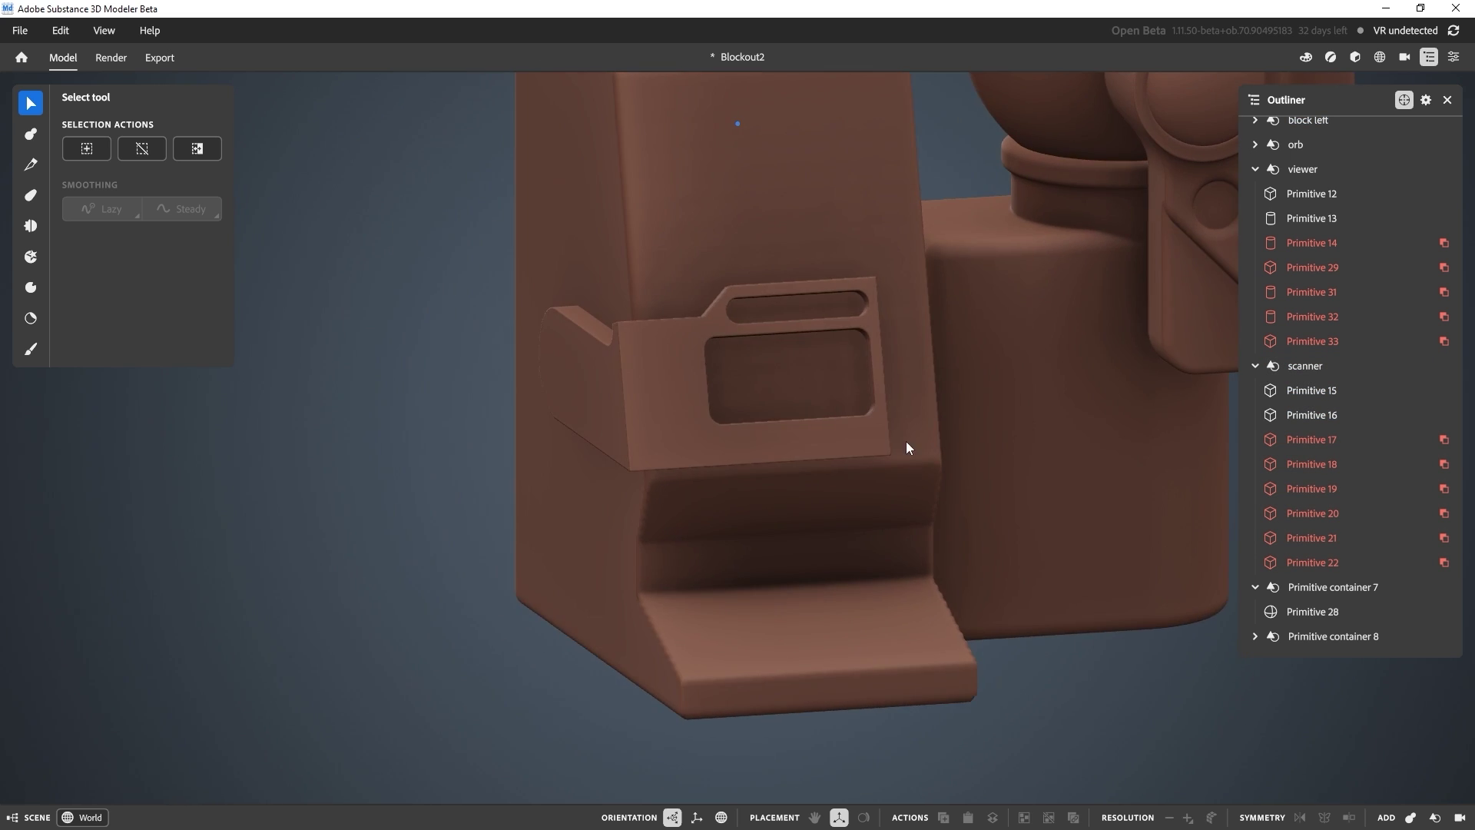
Step: Set the Fillet of the scanner's large rectangular window cutter to 24% and exit the scanner's editing level
middle_drag(905, 441, 710, 479)
scroll(710, 479, up, 3)
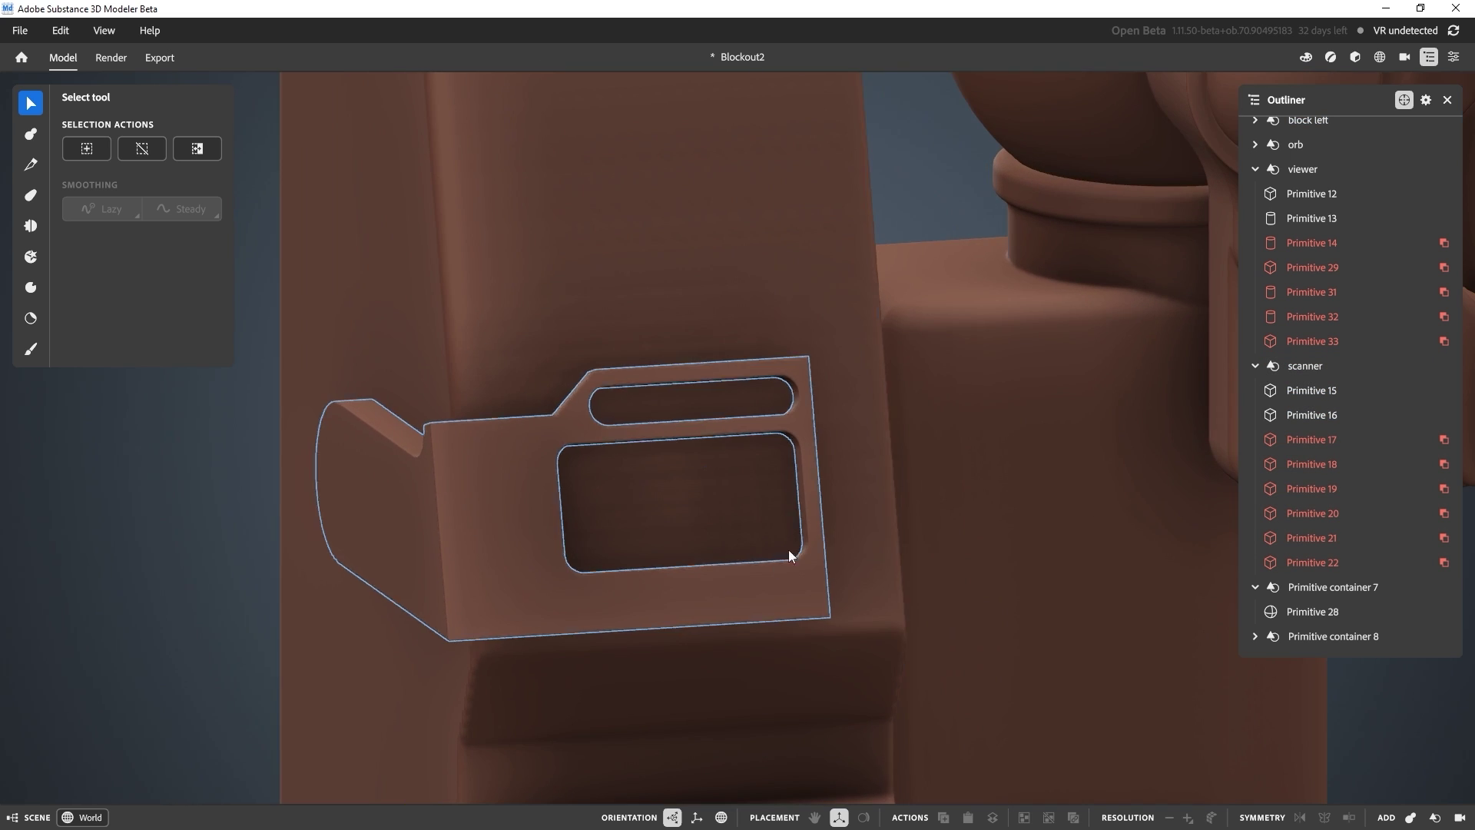
click(807, 480)
click(730, 436)
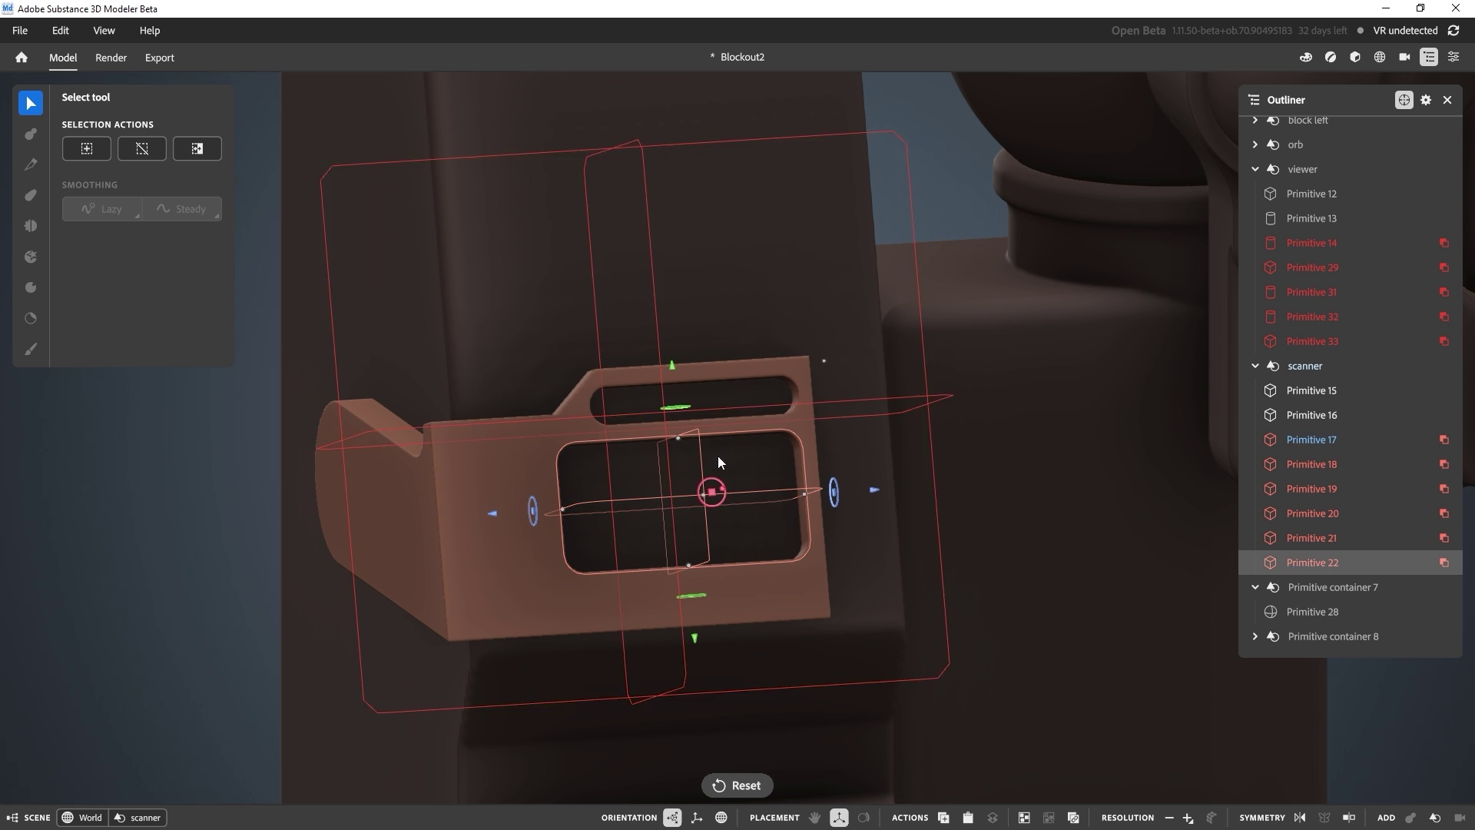
drag(876, 493, 759, 438)
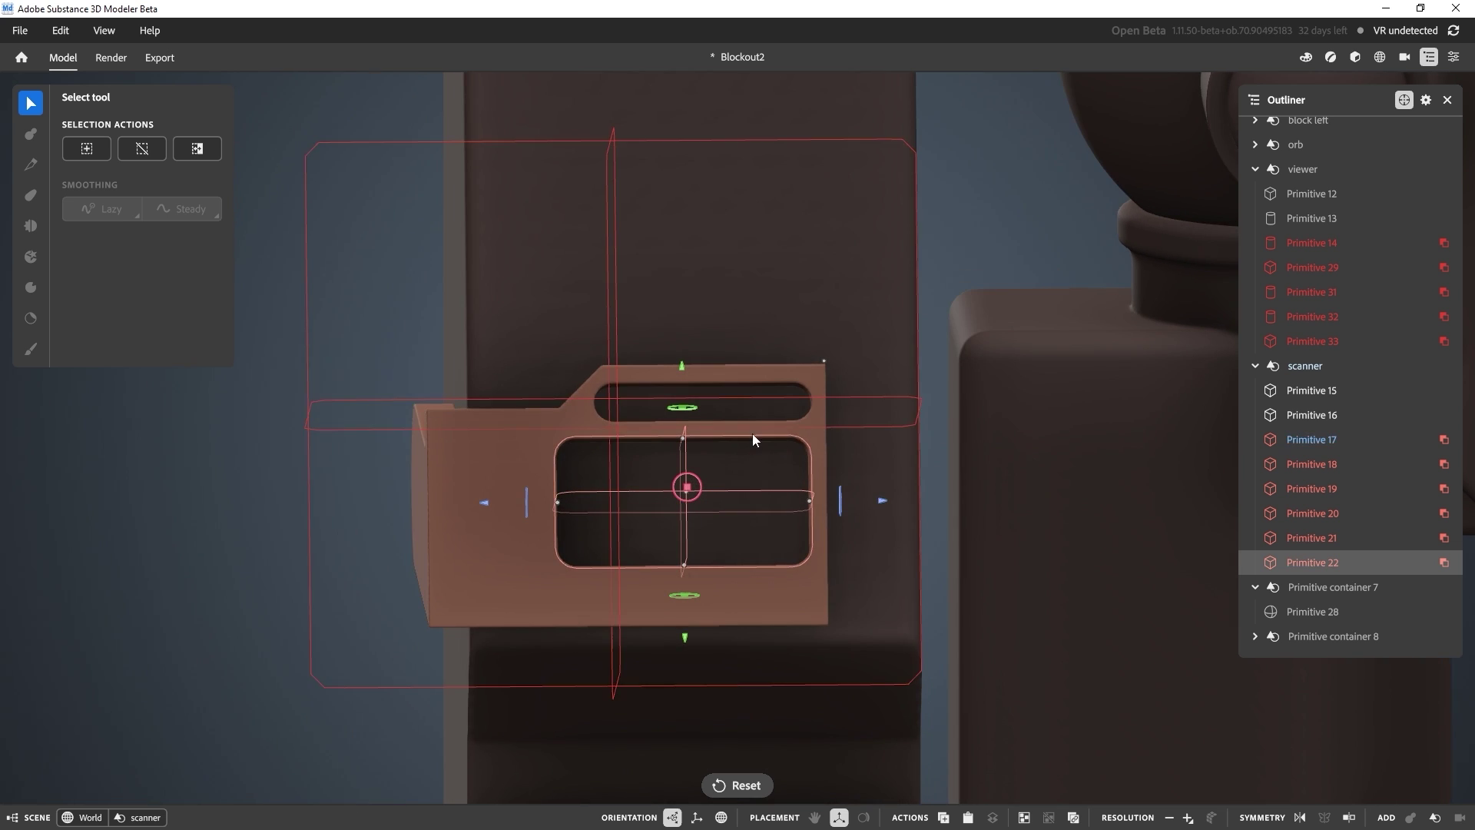
click(1454, 58)
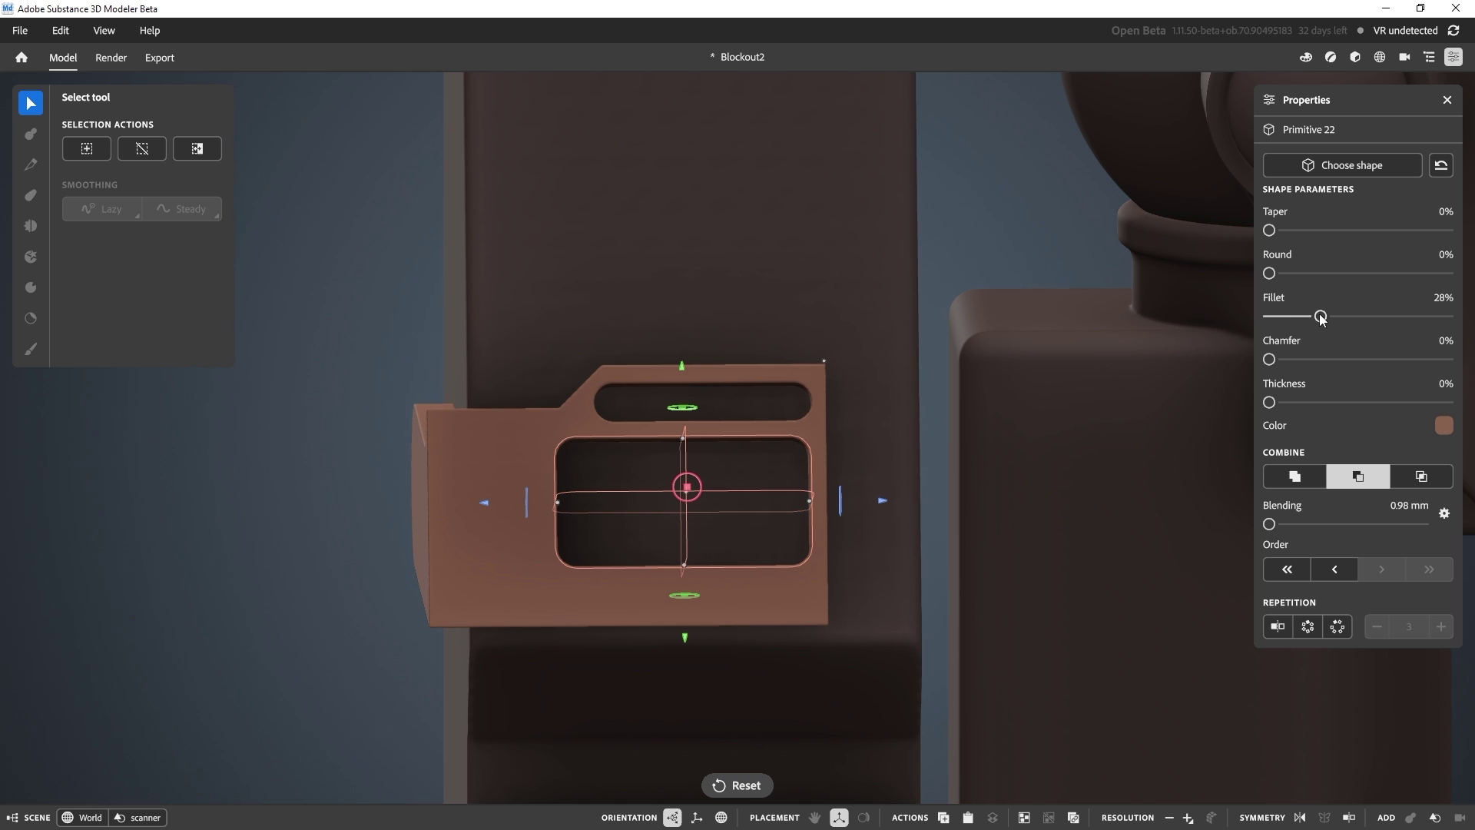
mouse_move(1320, 314)
mouse_down()
mouse_move(1298, 317)
mouse_move(1387, 317)
mouse_move(1313, 316)
mouse_up()
alt+drag(749, 358, 800, 378)
alt+middle_drag(390, 317, 392, 233)
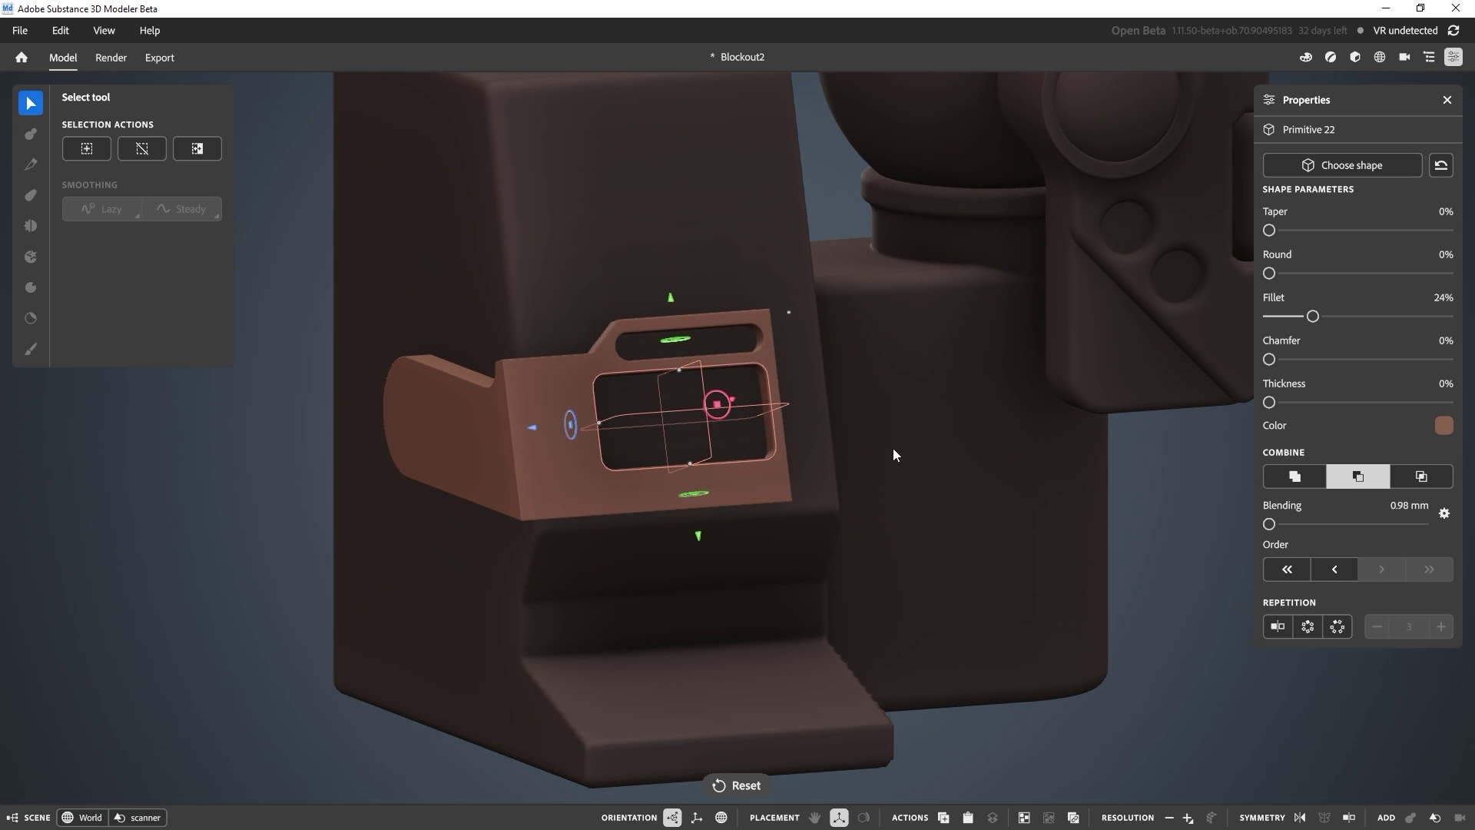
double_click(950, 372)
Step: Check the whole blockout against the concept art and save the scene
alt+right_drag(1309, 491, 1318, 392)
alt+middle_drag(1318, 392, 1153, 485)
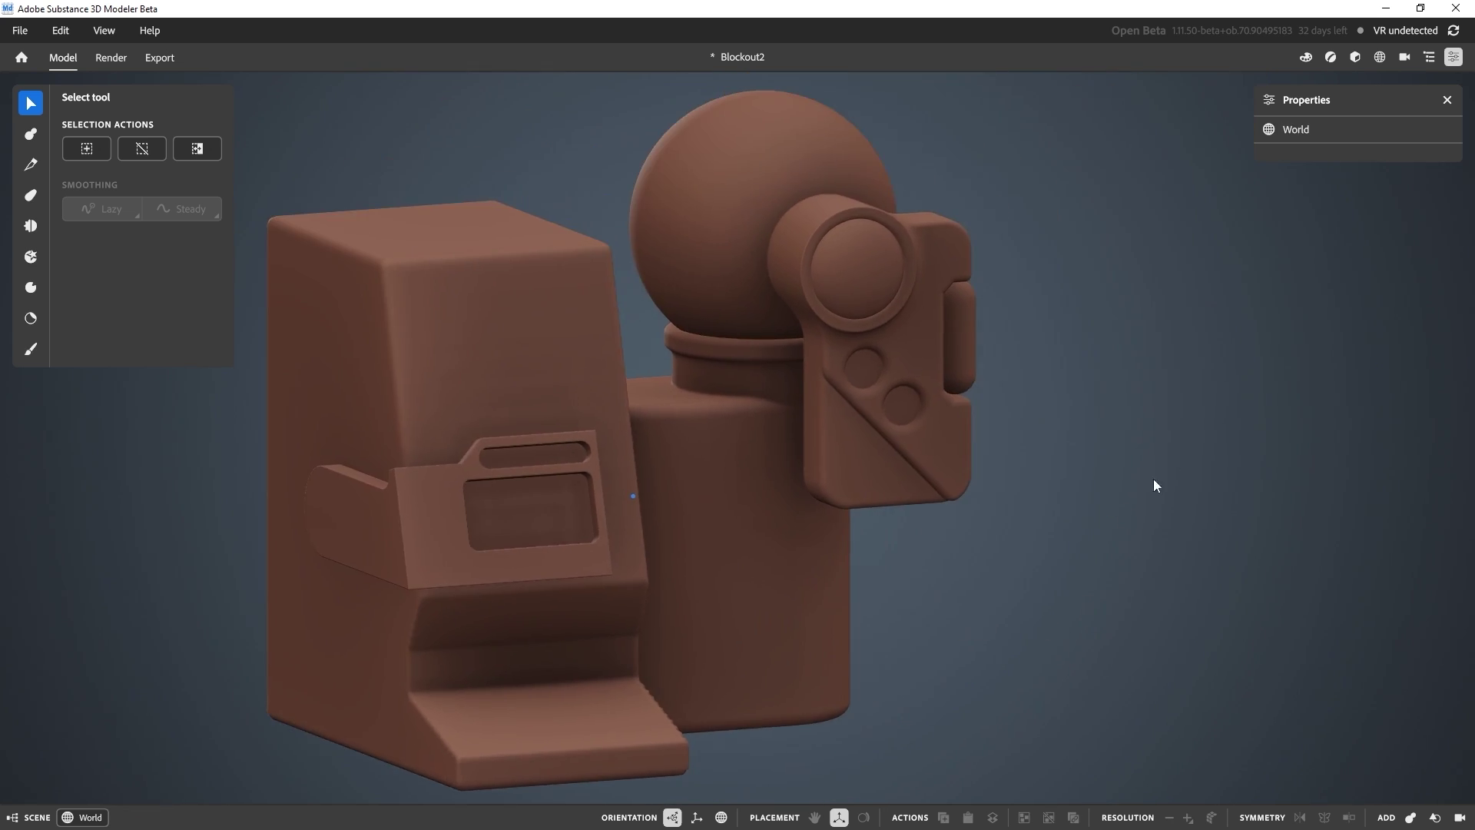
right_drag(1154, 485, 921, 452)
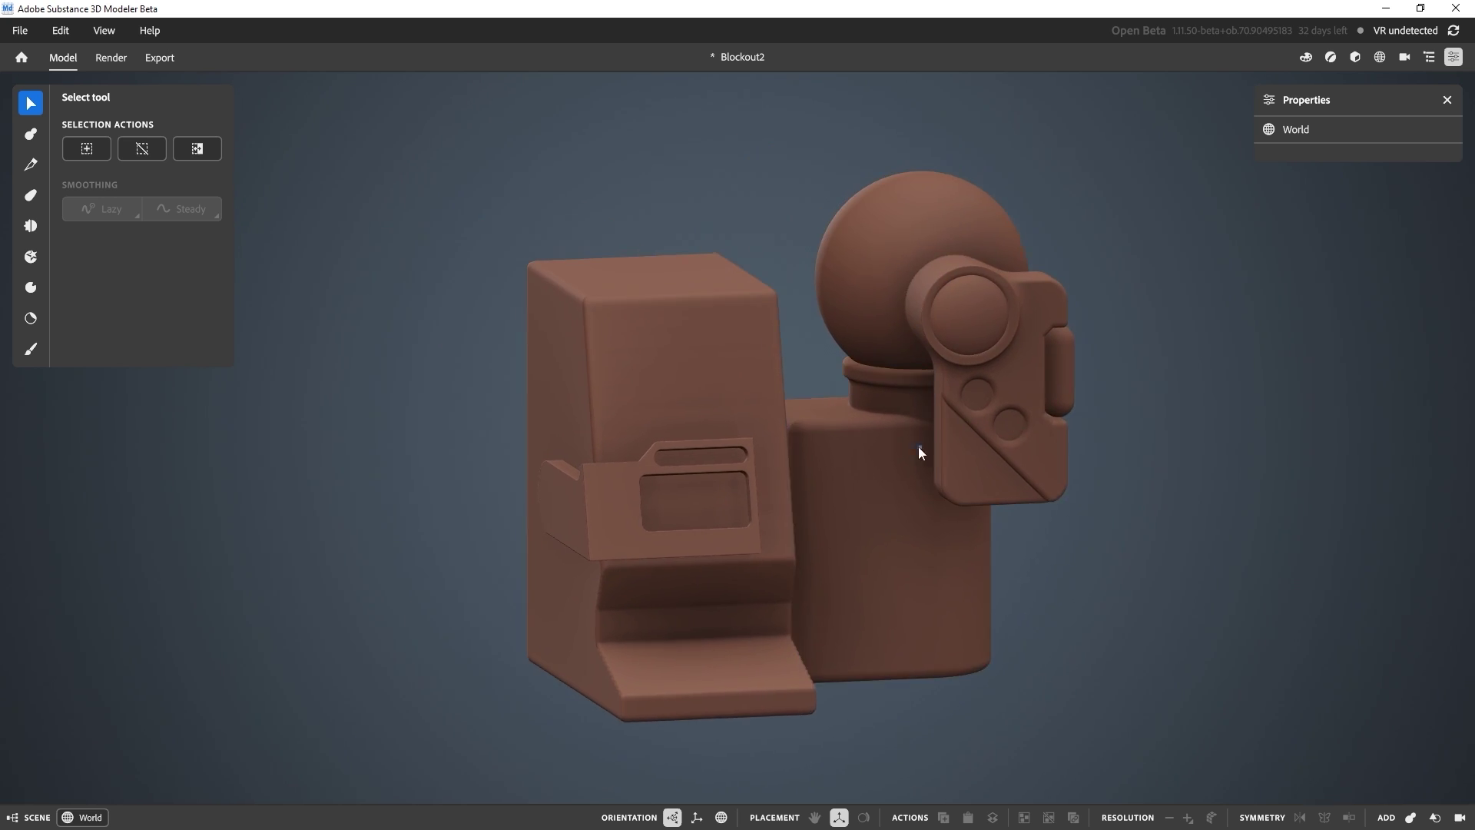
middle_drag(919, 447, 865, 411)
key(alt+Tab)
middle_drag(1234, 324, 985, 342)
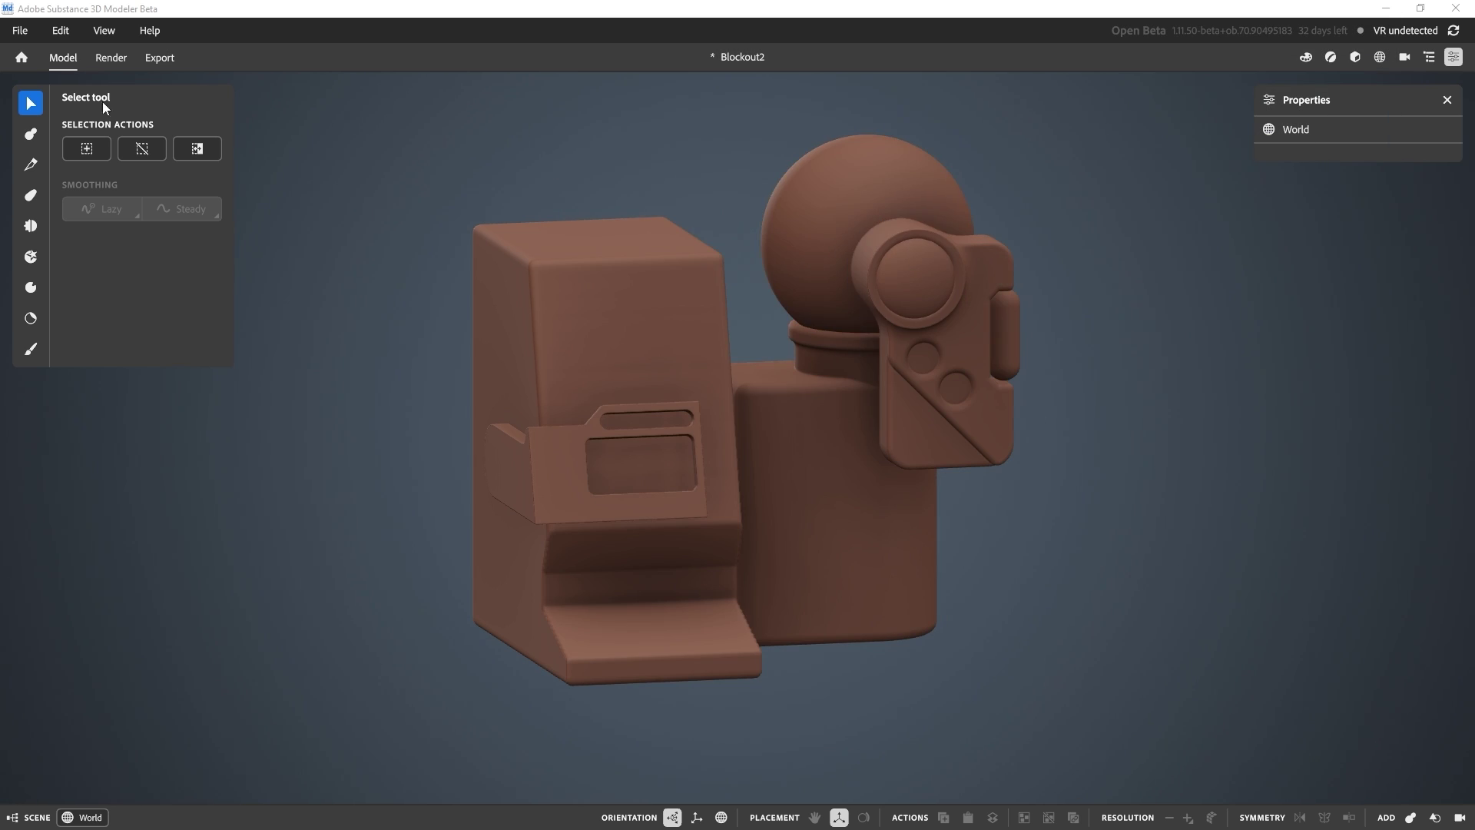
click(20, 30)
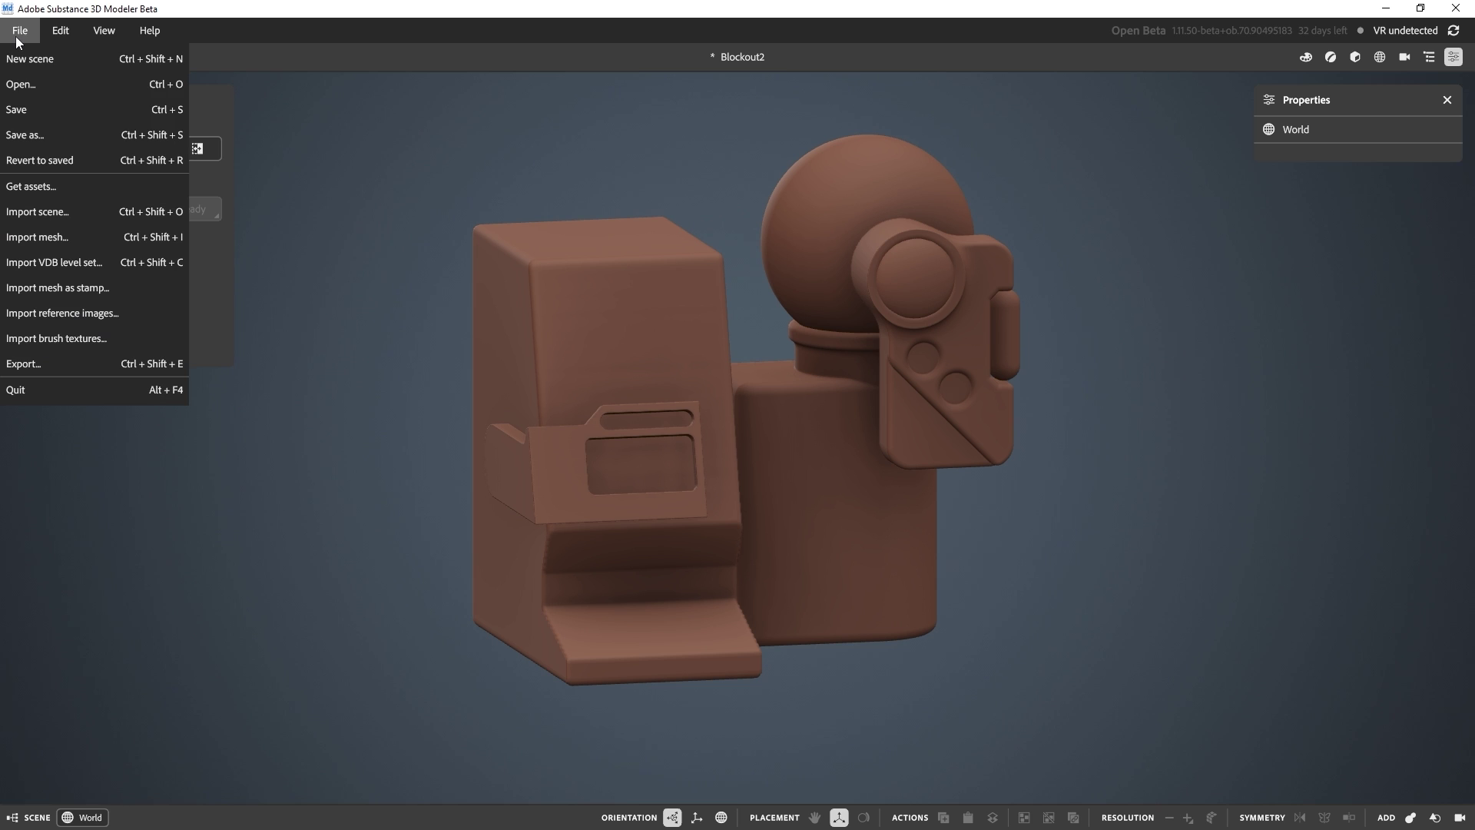
click(30, 112)
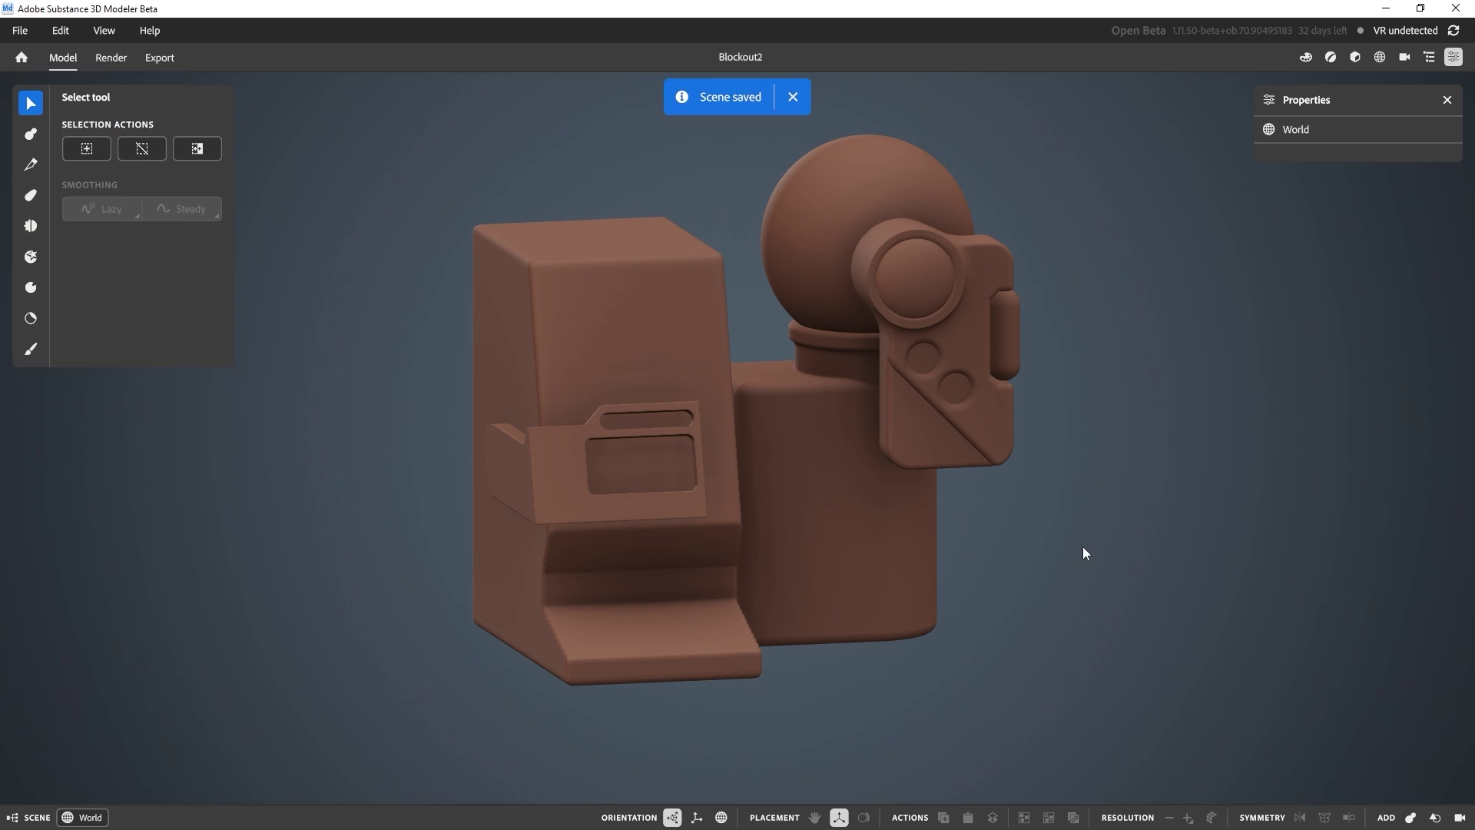